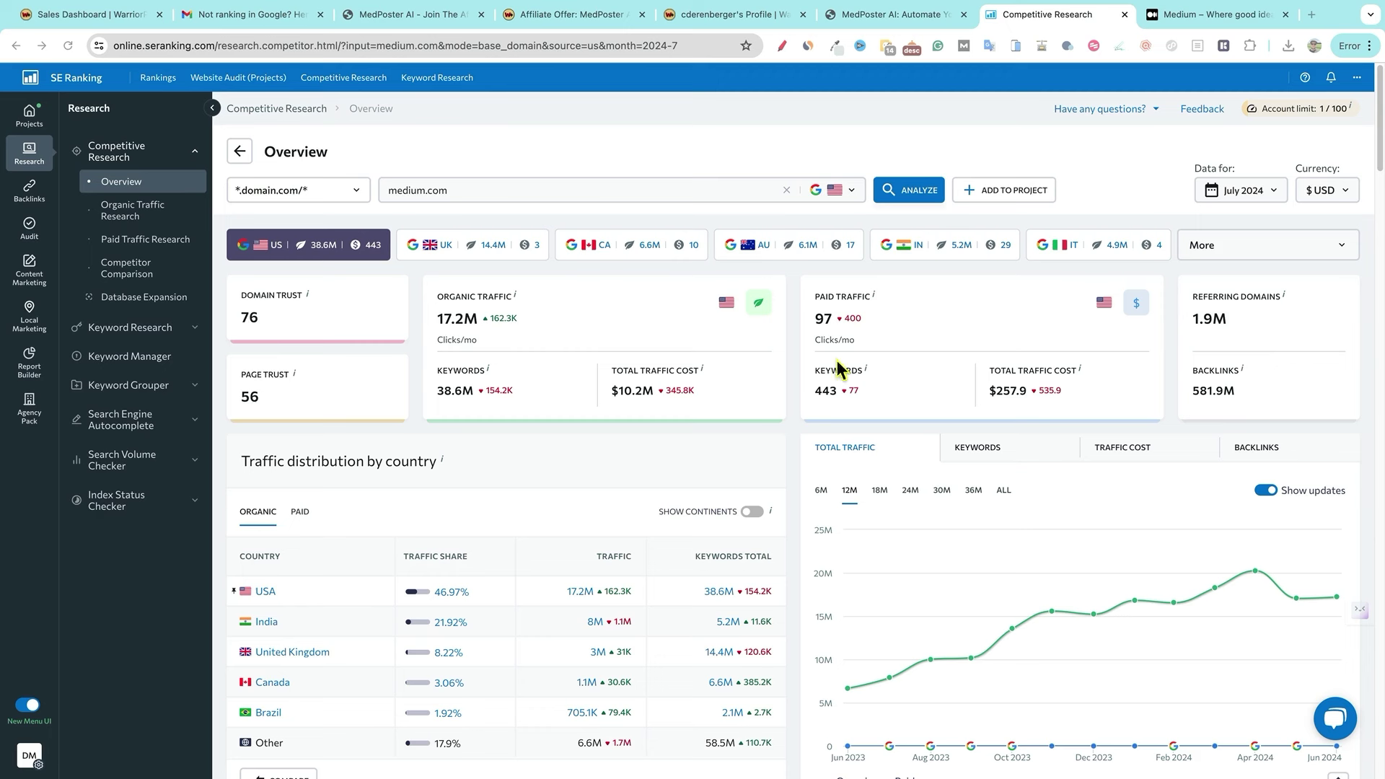
- Switch to the Medium tab with Similarweb's medium.com summary (171.9M monthly visits)
{"action": "left_click", "coordinate": [1184, 17]}
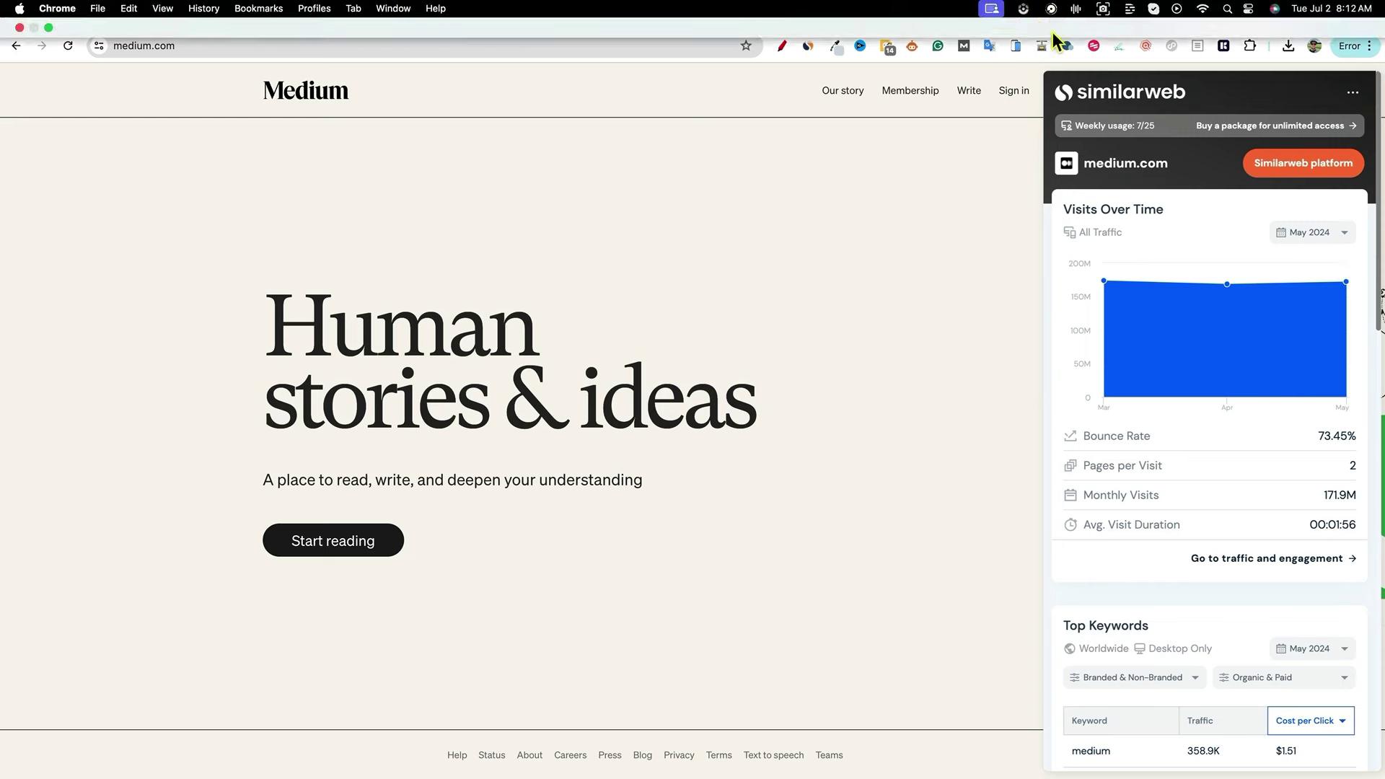
- Return to SE Ranking's medium.com overview with 17.2M organic traffic and 76 domain trust
{"action": "left_click", "coordinate": [1051, 14]}
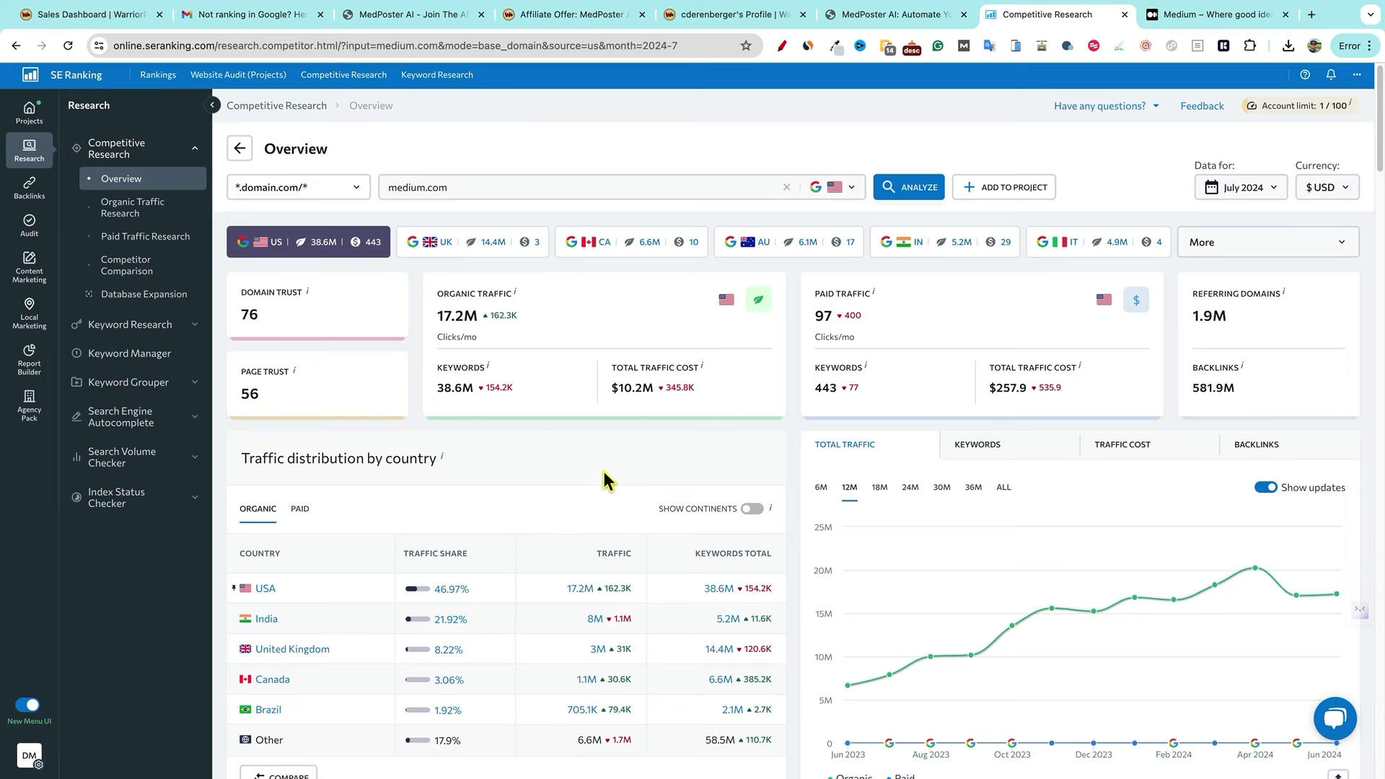
- Open medium.com's organic keyword list and filter it to phrases of 10+ words (186,390 keywords)
{"action": "left_click", "coordinate": [557, 378]}
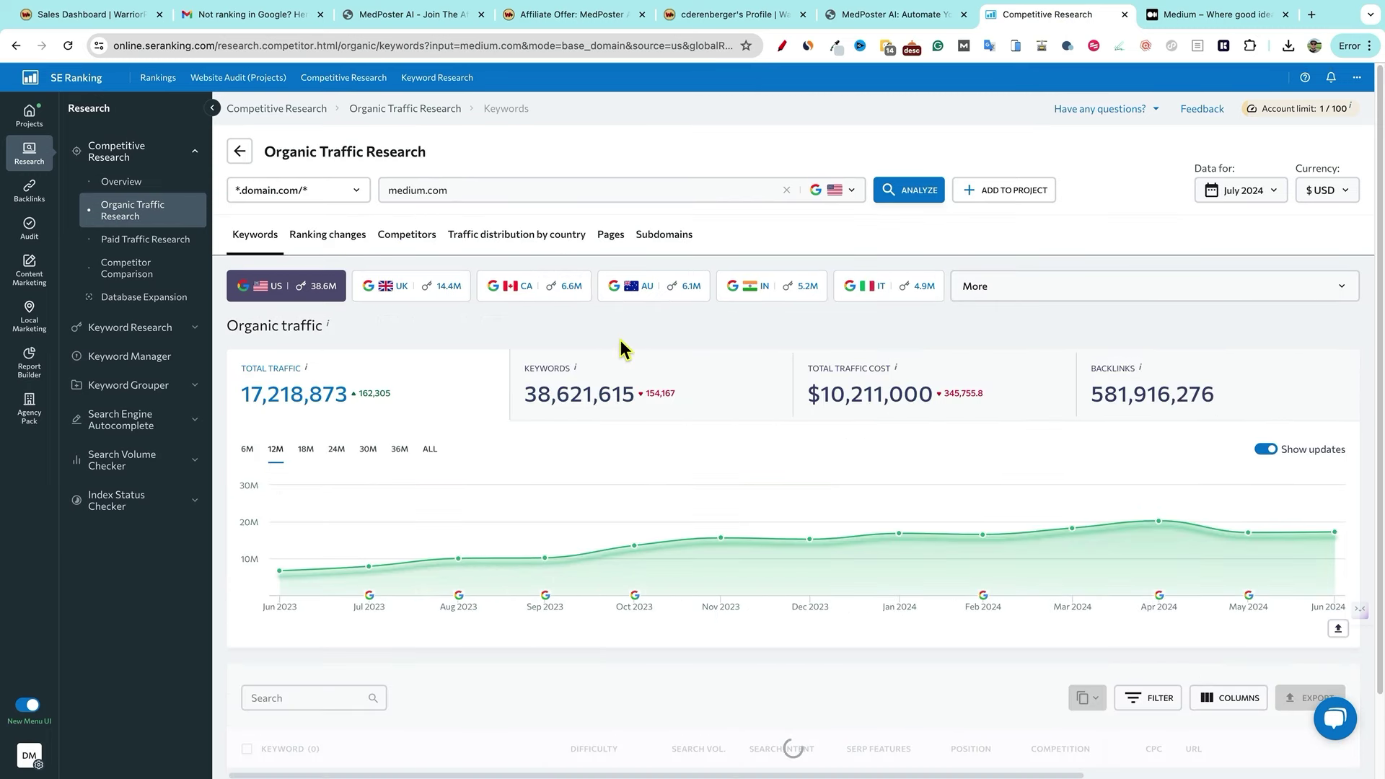
{"action": "scroll", "coordinate": [598, 447], "scroll_direction": "down", "scroll_amount": 1}
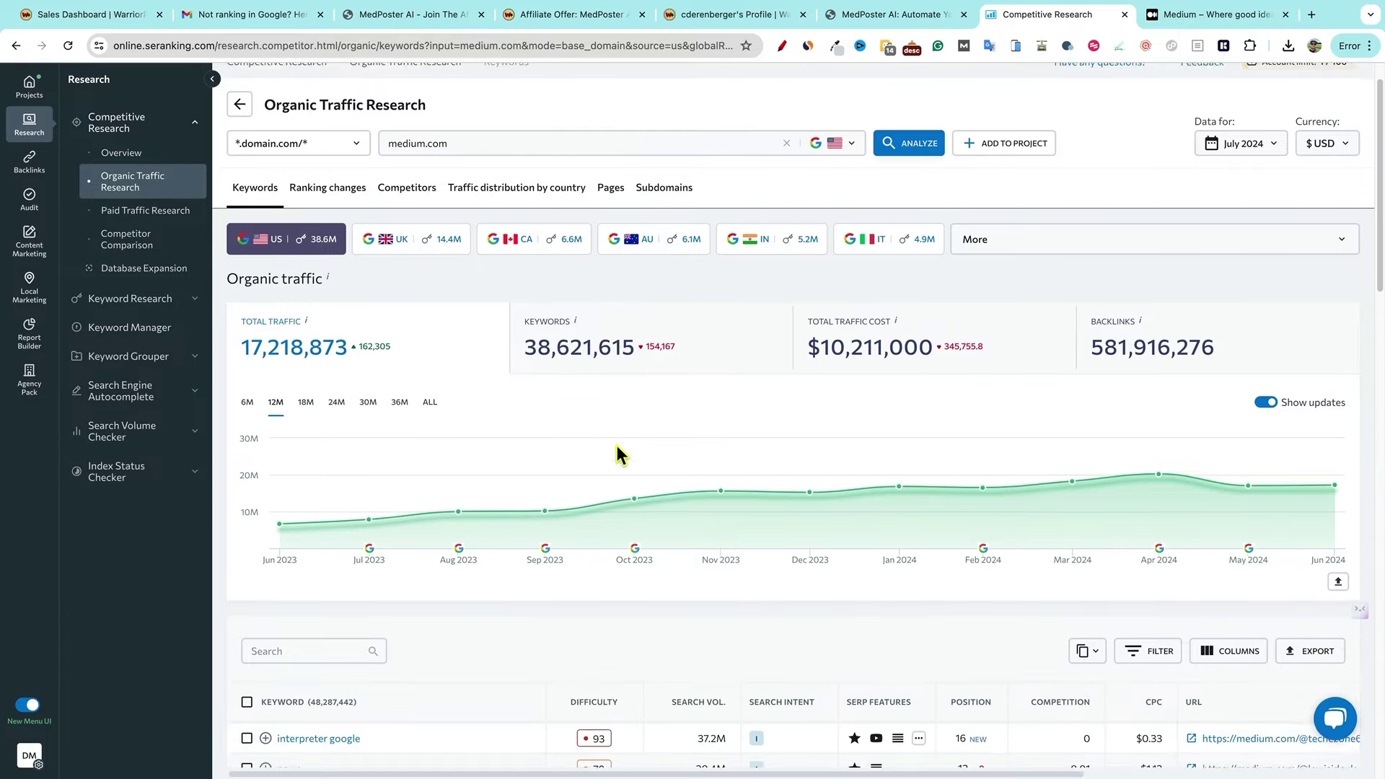
{"action": "scroll", "coordinate": [643, 451], "scroll_direction": "down", "scroll_amount": 1}
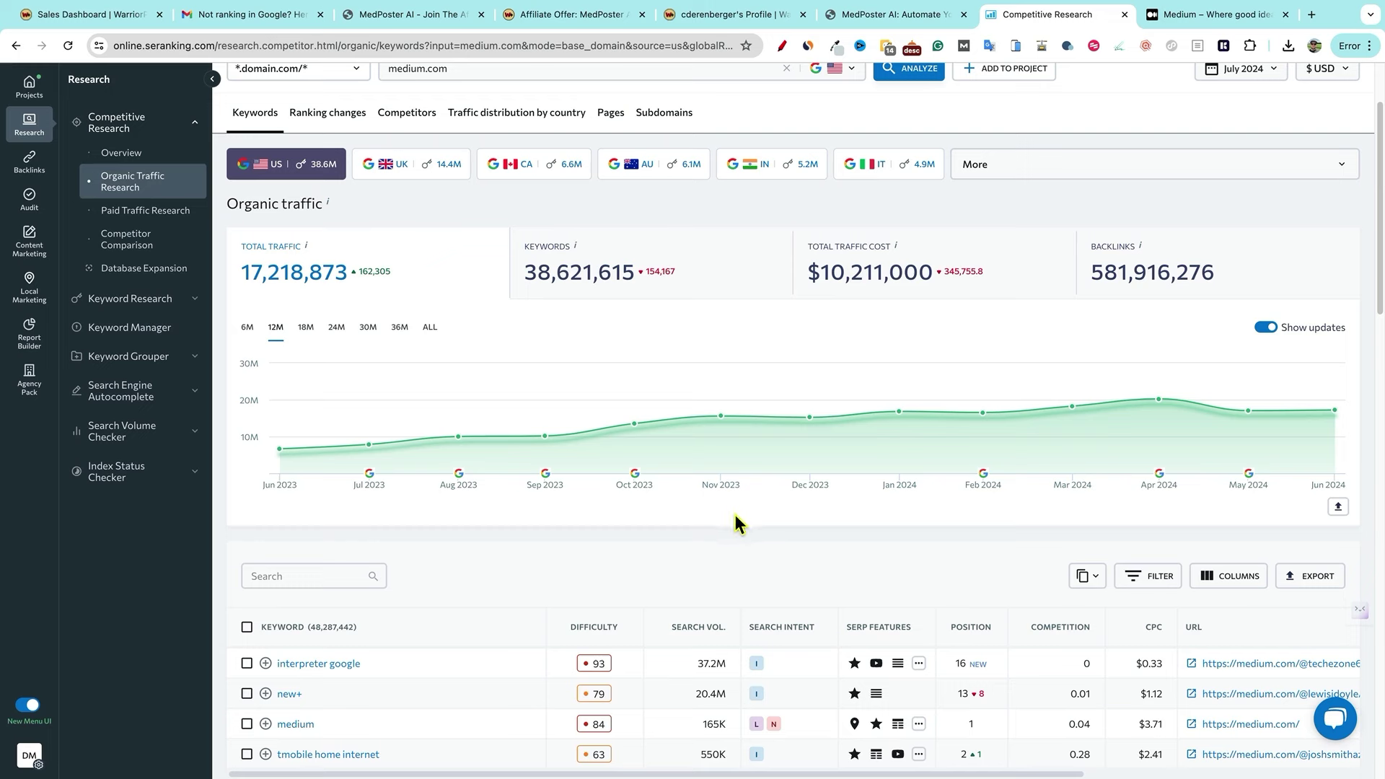
{"action": "scroll", "coordinate": [743, 519], "scroll_direction": "down", "scroll_amount": 1}
{"action": "scroll", "coordinate": [744, 516], "scroll_direction": "down", "scroll_amount": 1}
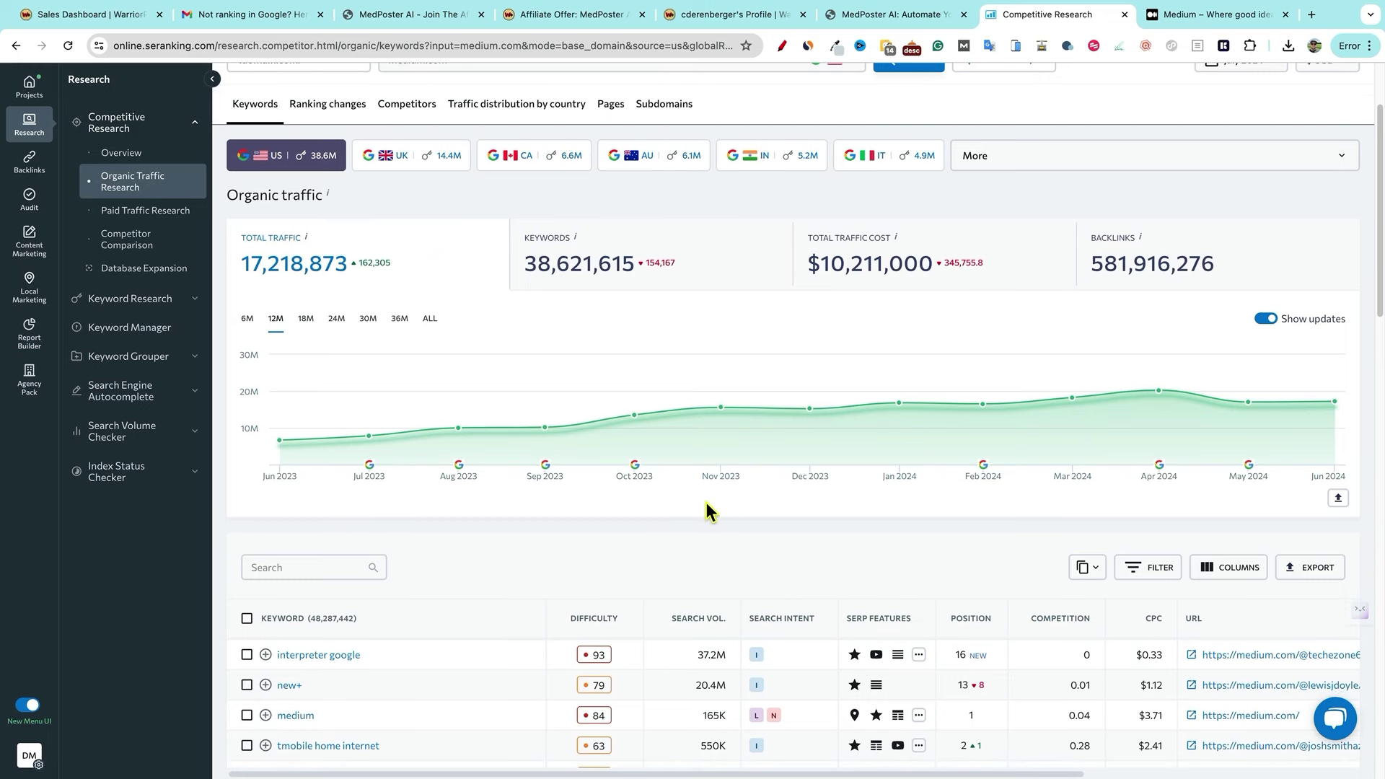
{"action": "scroll", "coordinate": [725, 479], "scroll_direction": "down", "scroll_amount": 2}
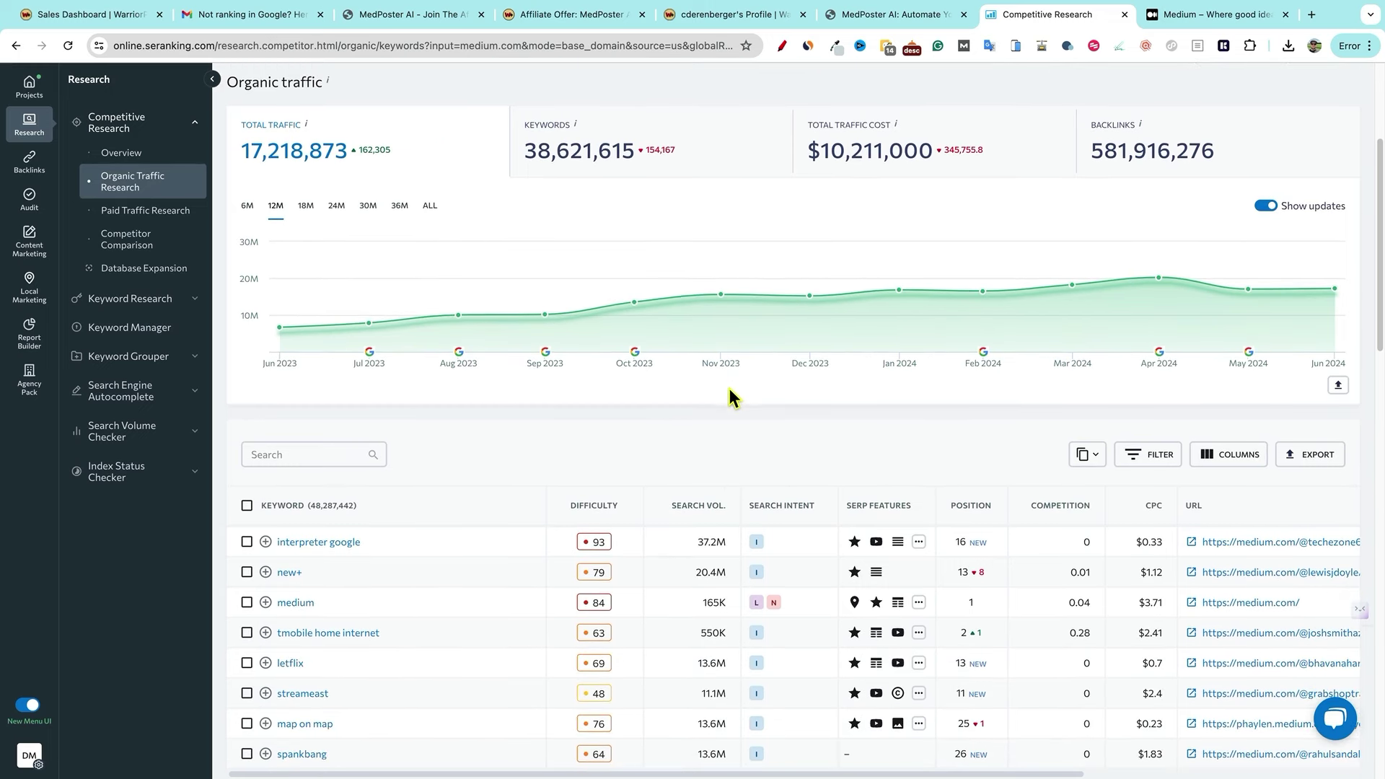
{"action": "scroll", "coordinate": [729, 390], "scroll_direction": "down", "scroll_amount": 1}
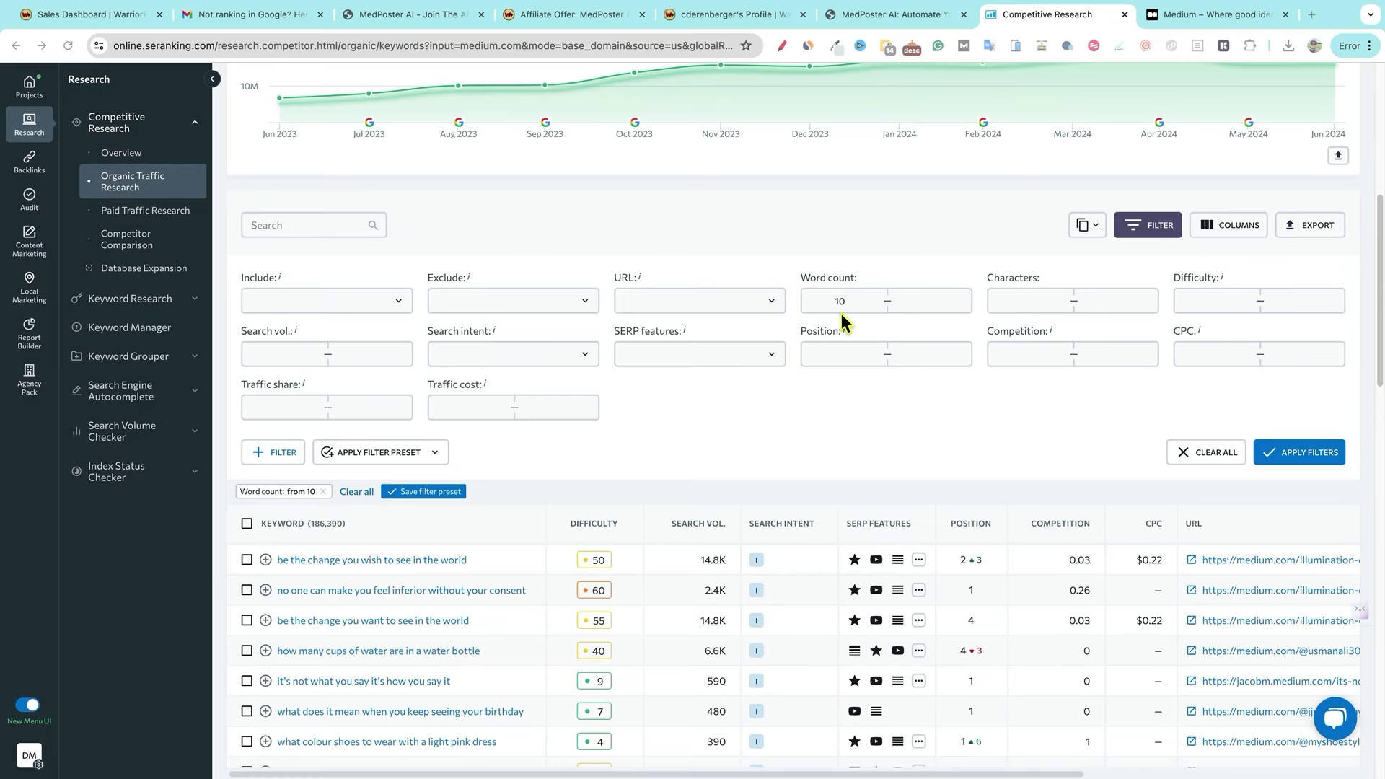
{"action": "scroll", "coordinate": [526, 537], "scroll_direction": "down", "scroll_amount": 2}
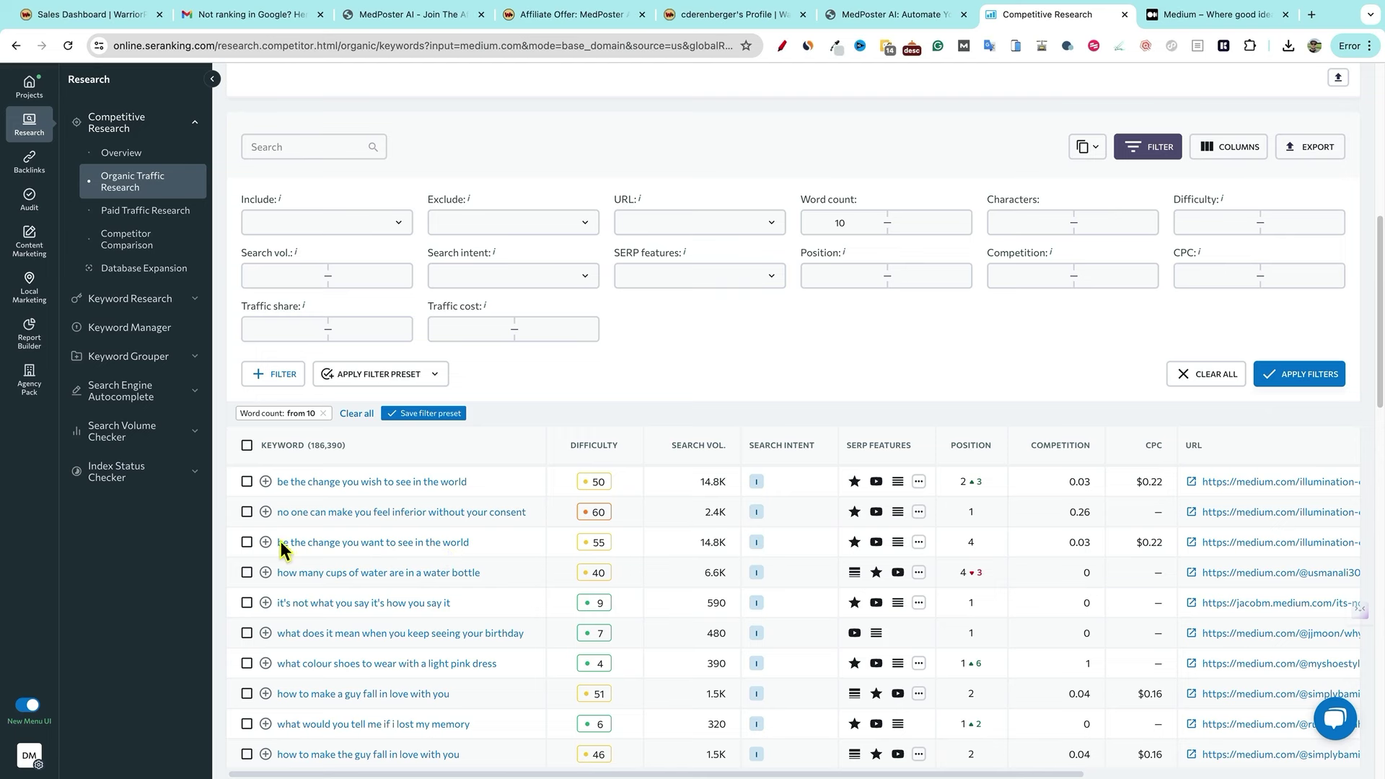
- Look up a long keyword phrase on Google, then return to the filtered keyword table
{"action": "left_click", "coordinate": [1311, 14]}
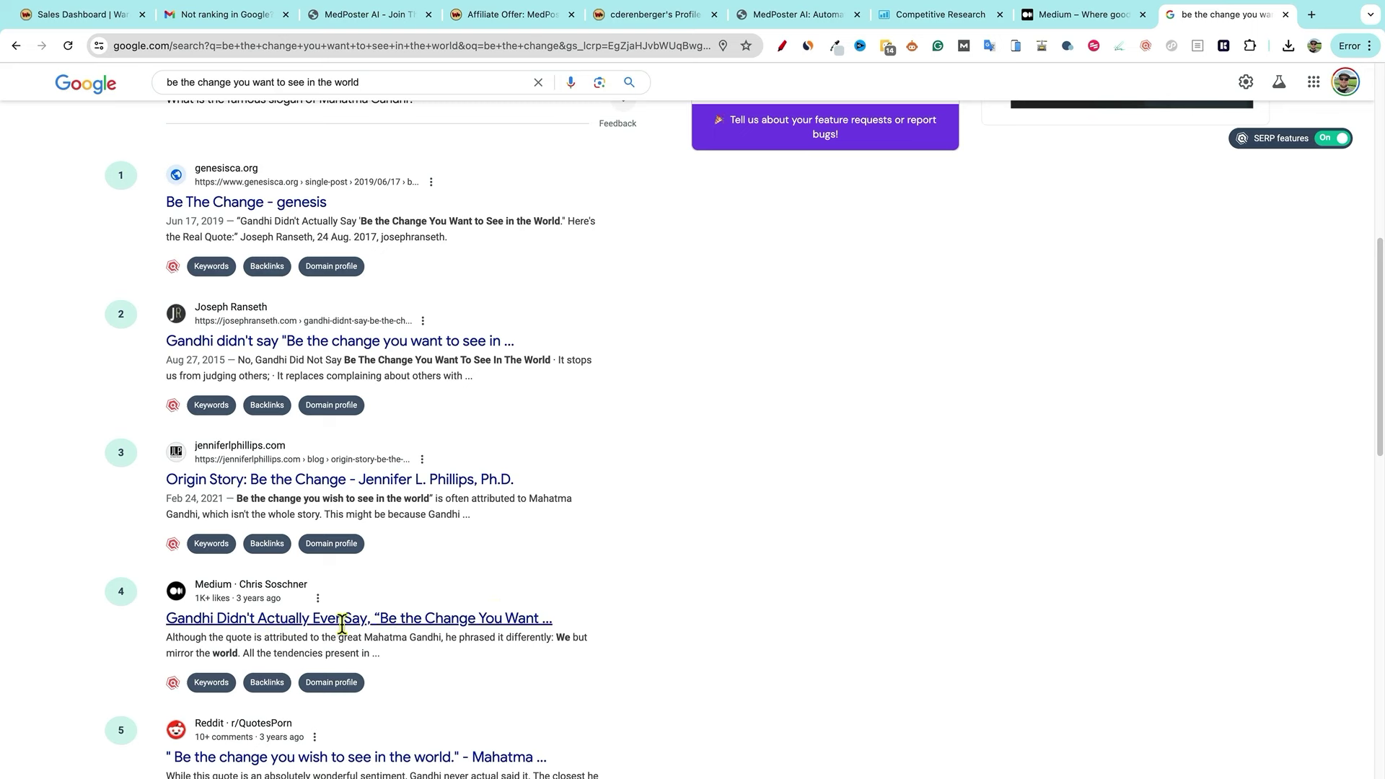
{"action": "left_click", "coordinate": [1114, 16]}
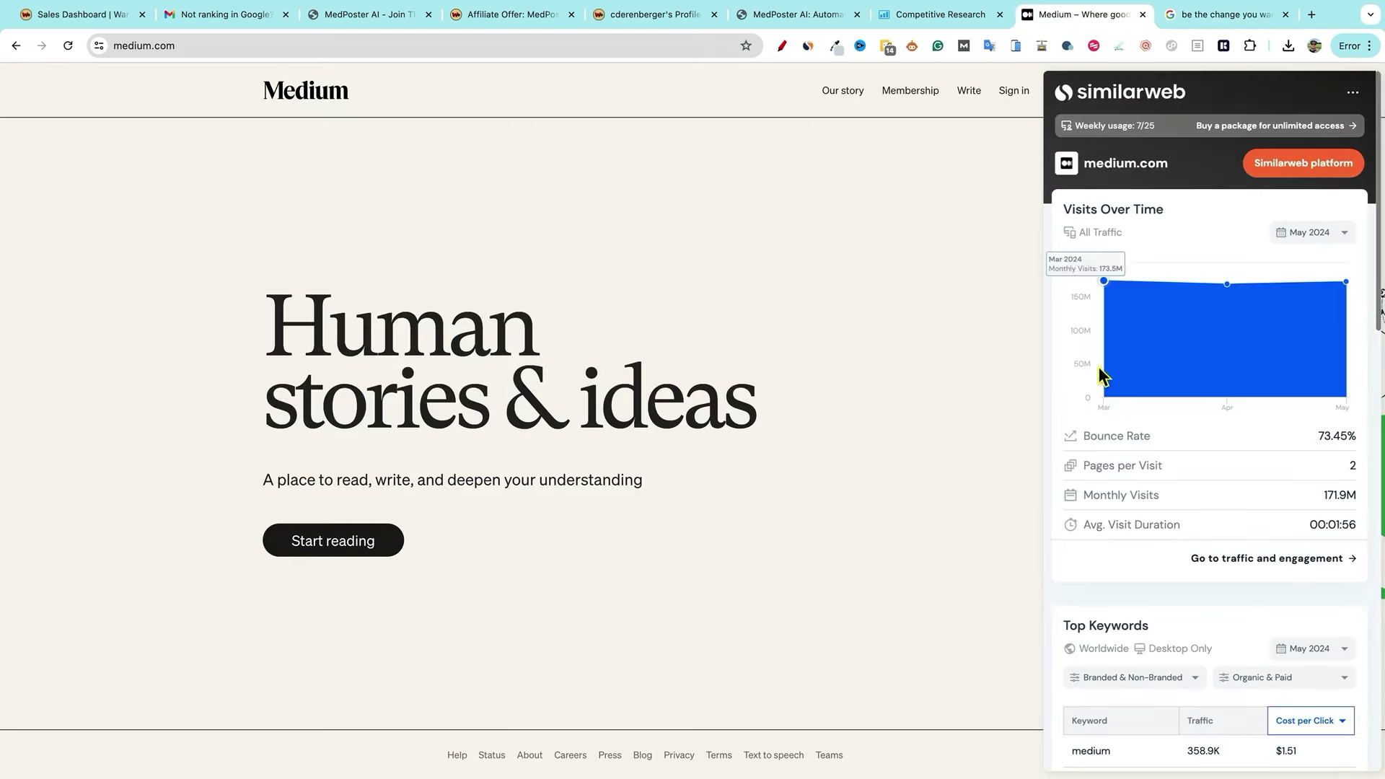
{"action": "left_click", "coordinate": [923, 17]}
- Sort the keywords by ranking position with top positions first, then go back to the Medium tab
{"action": "left_click", "coordinate": [985, 451]}
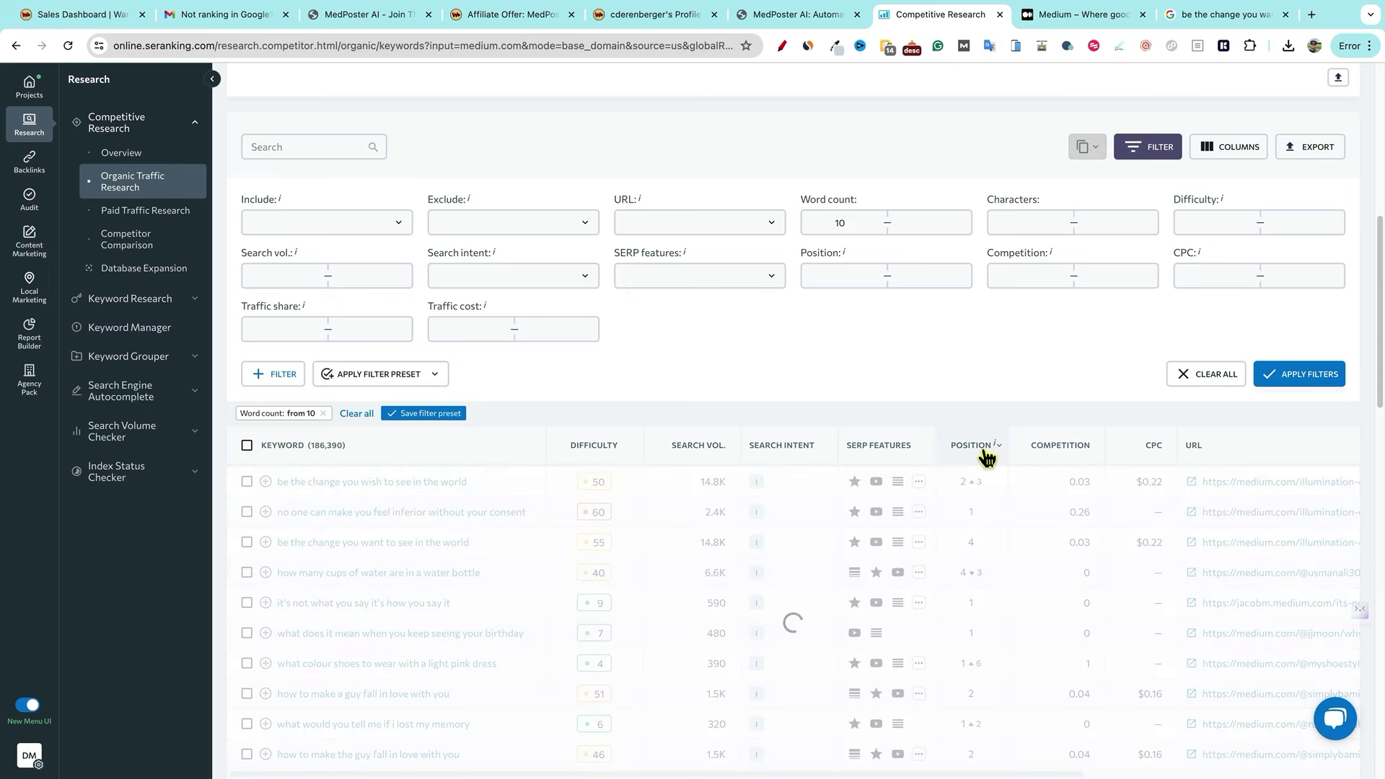
{"action": "left_click", "coordinate": [985, 453]}
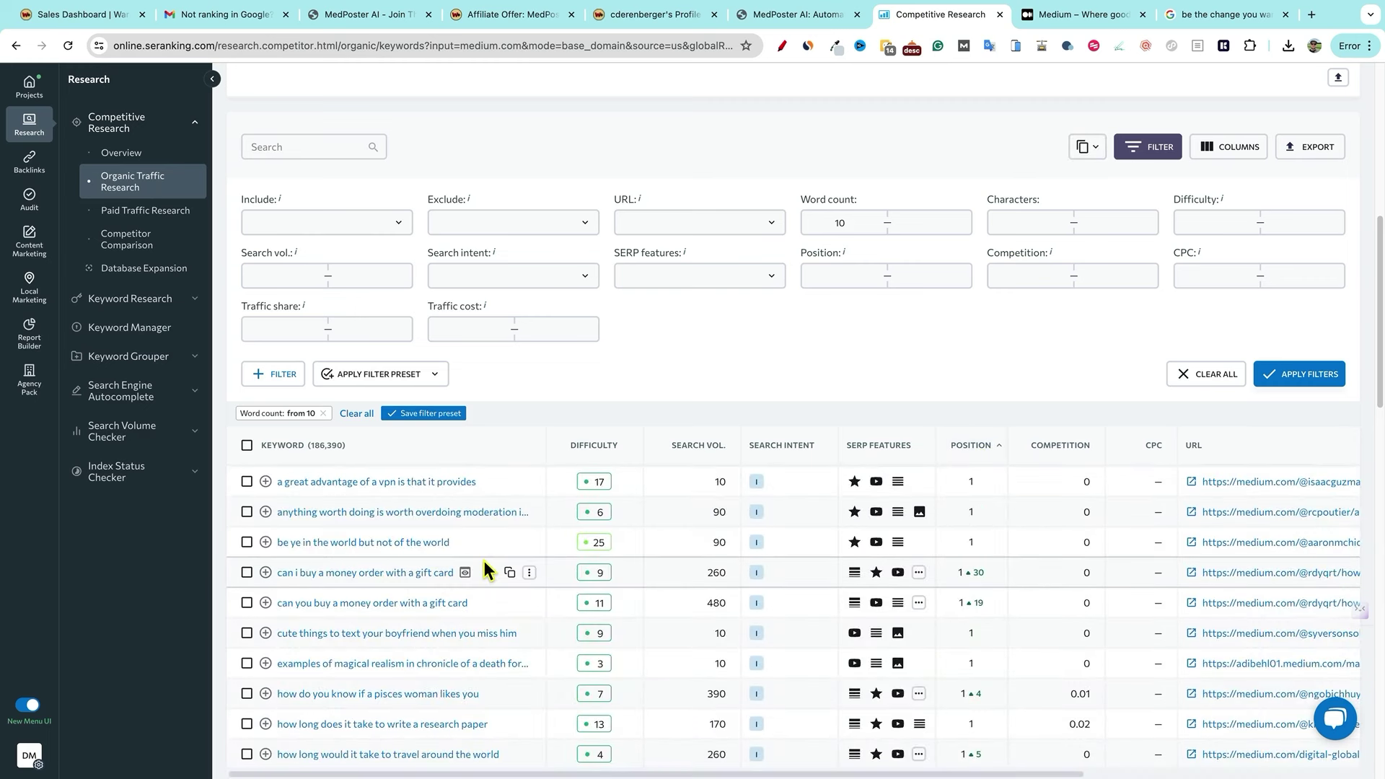
{"action": "scroll", "coordinate": [483, 561], "scroll_direction": "down", "scroll_amount": 2}
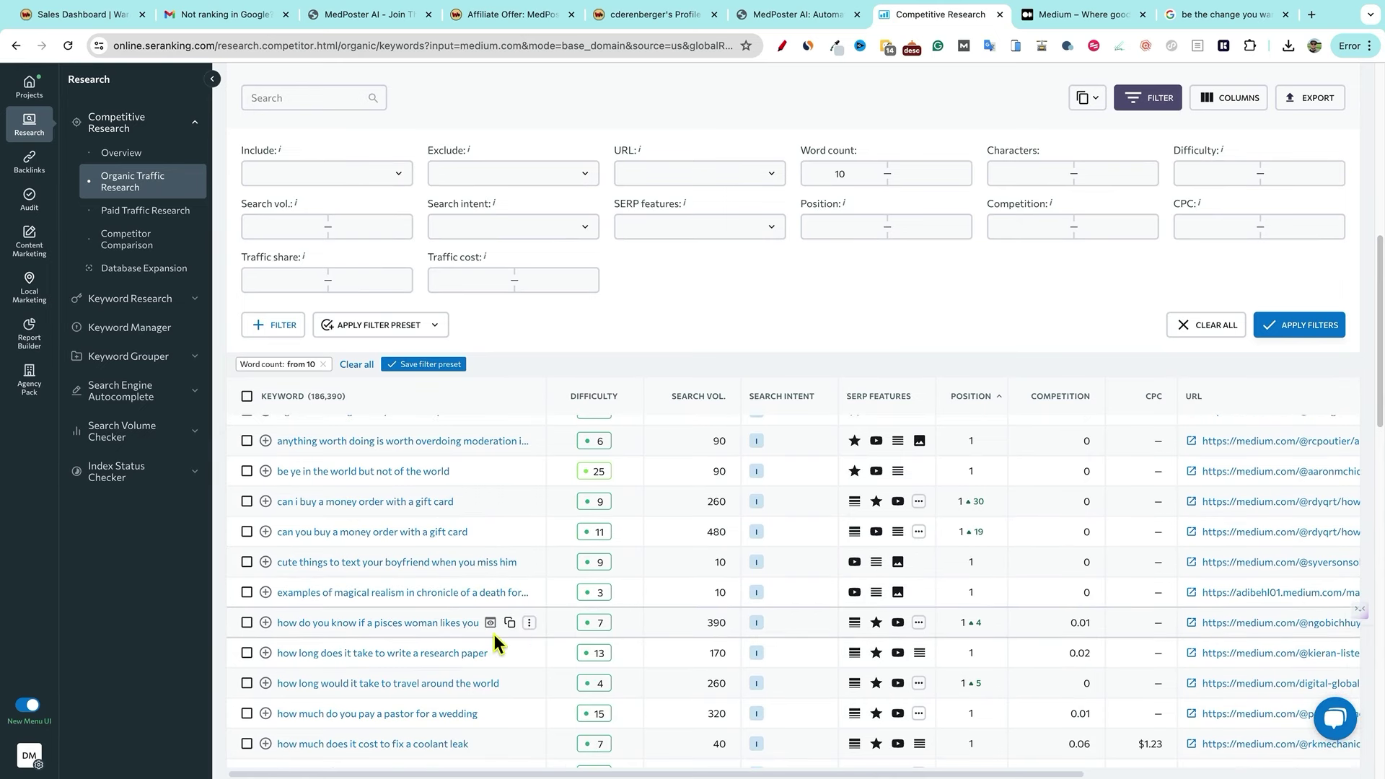
{"action": "scroll", "coordinate": [1309, 274], "scroll_direction": "up", "scroll_amount": 10}
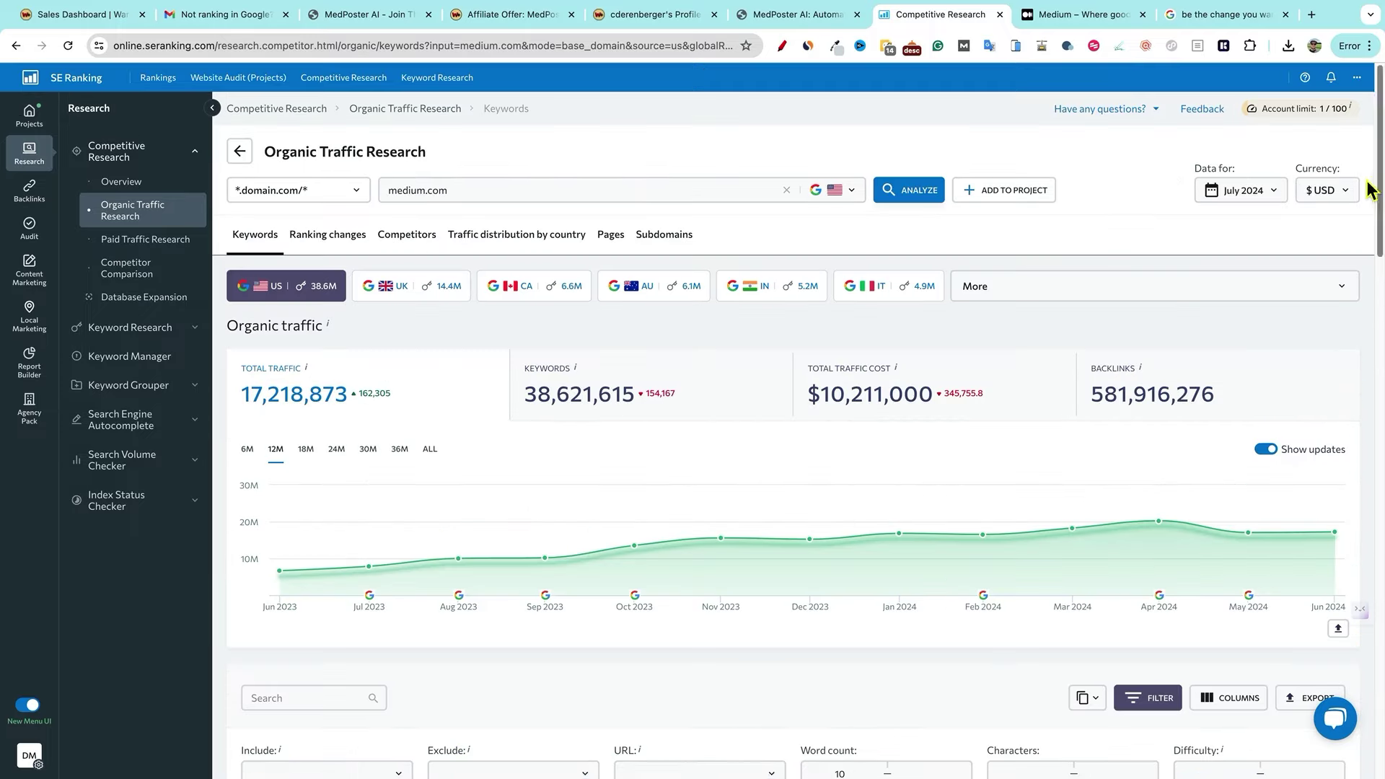
{"action": "left_click", "coordinate": [1057, 13]}
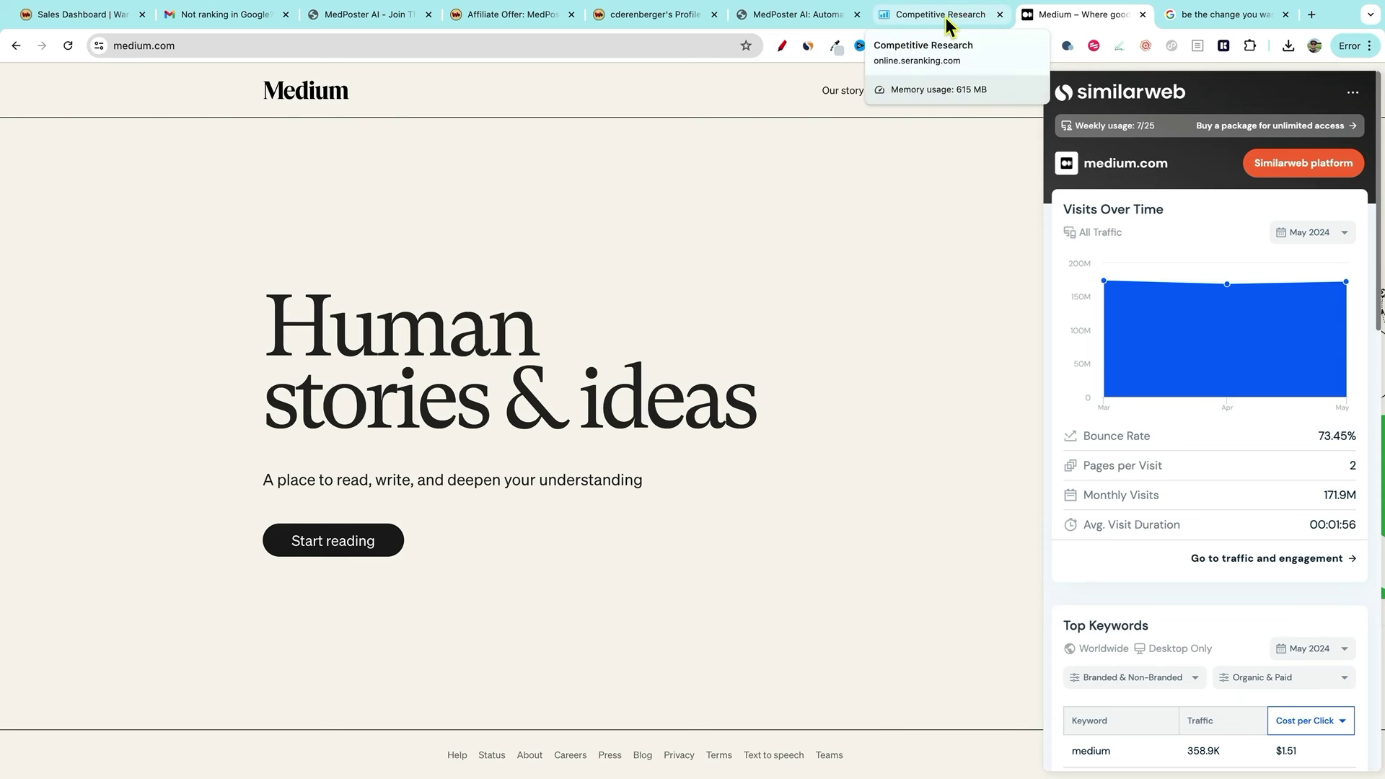
- Switch to the MedPoster AI homepage tab
{"action": "left_click", "coordinate": [824, 15]}
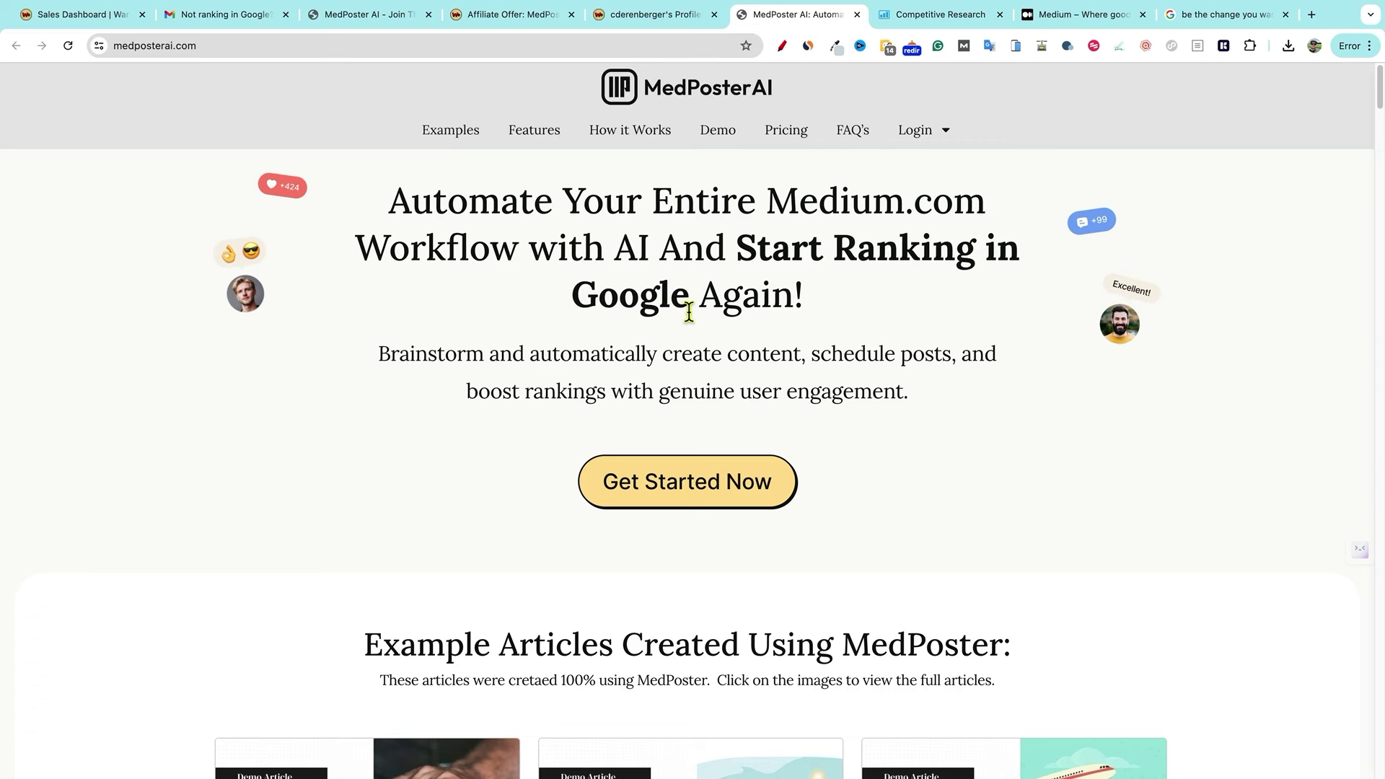
- Browse MedPoster AI's example articles and snippet screenshots, then jump to the Pricing section
{"action": "scroll", "coordinate": [794, 382], "scroll_direction": "down", "scroll_amount": 6}
{"action": "scroll", "coordinate": [852, 408], "scroll_direction": "down", "scroll_amount": 1}
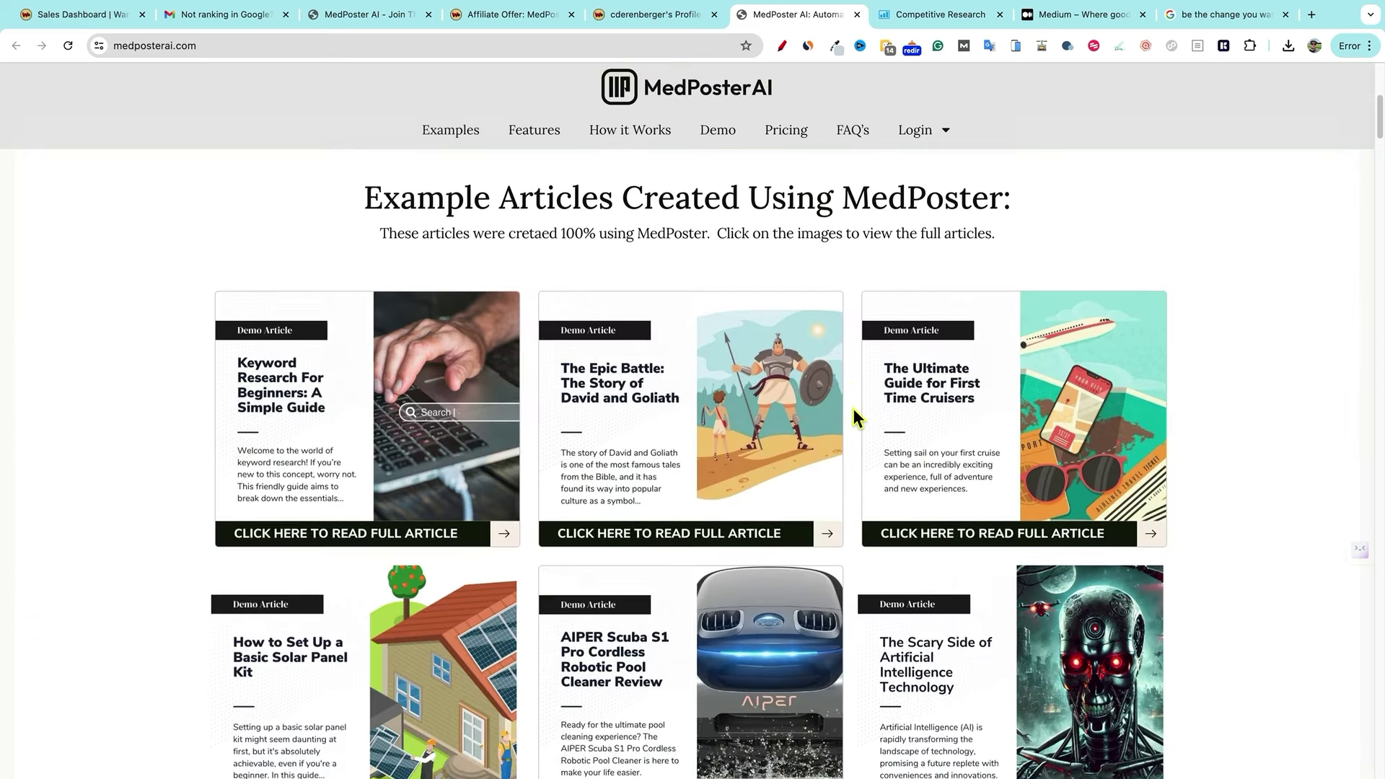
{"action": "scroll", "coordinate": [632, 417], "scroll_direction": "down", "scroll_amount": 1}
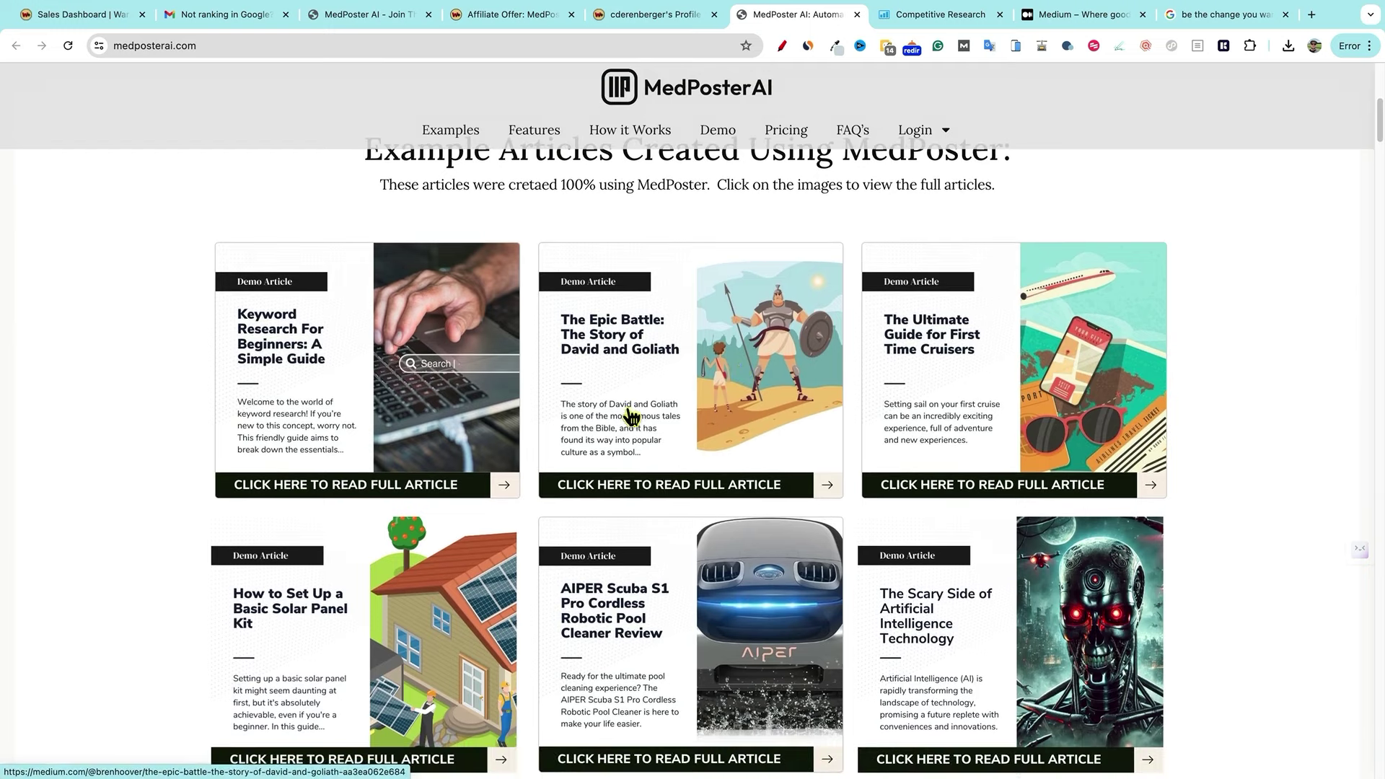
{"action": "scroll", "coordinate": [723, 622], "scroll_direction": "down", "scroll_amount": 1}
{"action": "scroll", "coordinate": [724, 622], "scroll_direction": "down", "scroll_amount": 20}
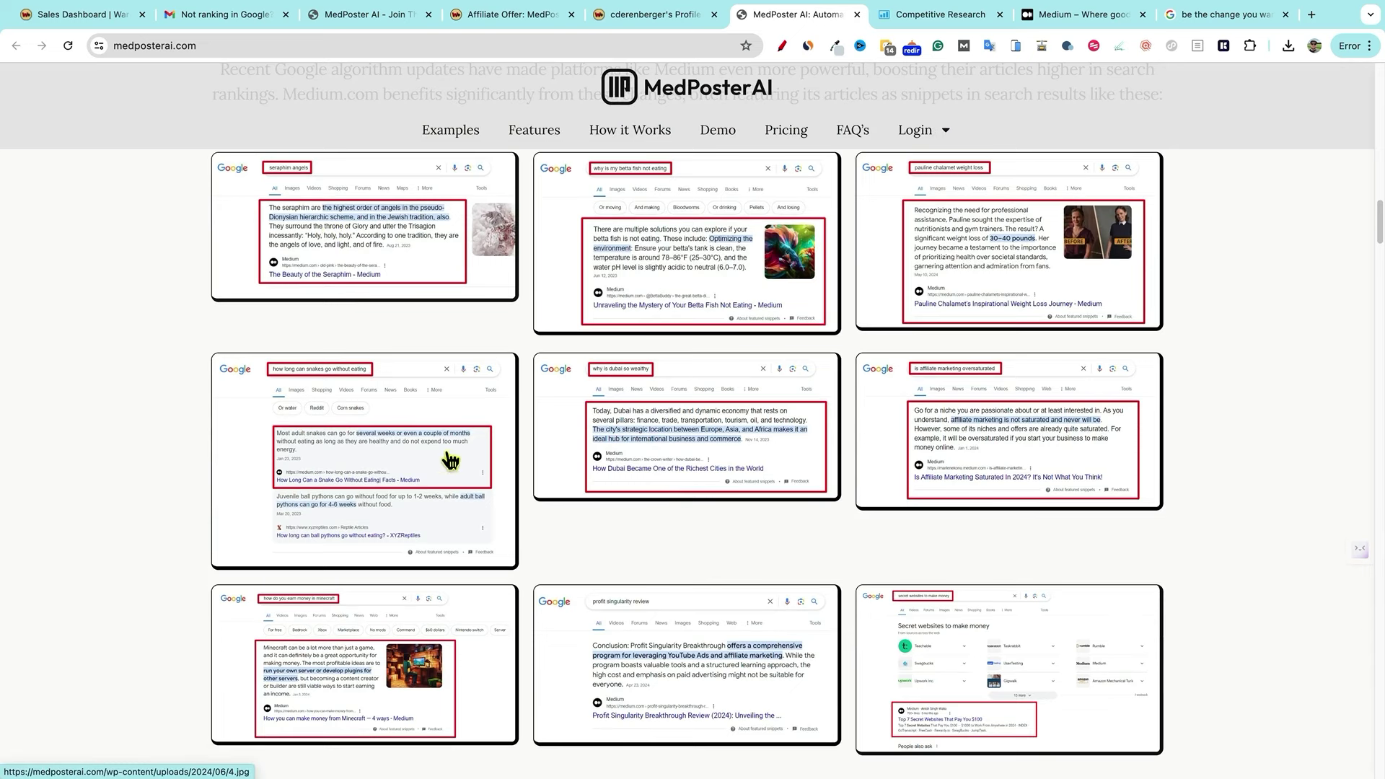
{"action": "scroll", "coordinate": [428, 634], "scroll_direction": "down", "scroll_amount": 2}
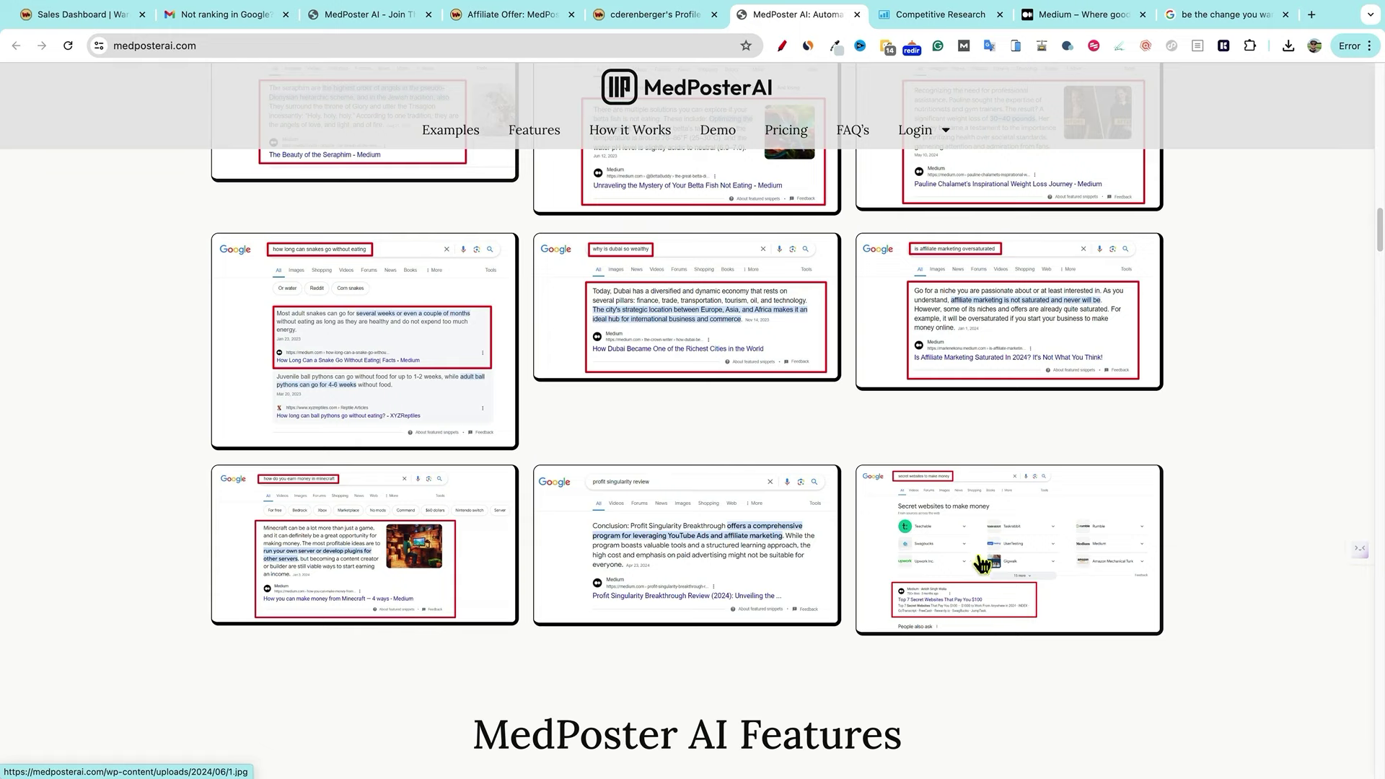
{"action": "scroll", "coordinate": [446, 469], "scroll_direction": "down", "scroll_amount": 6}
{"action": "scroll", "coordinate": [446, 469], "scroll_direction": "down", "scroll_amount": 13}
{"action": "scroll", "coordinate": [498, 462], "scroll_direction": "up", "scroll_amount": 15}
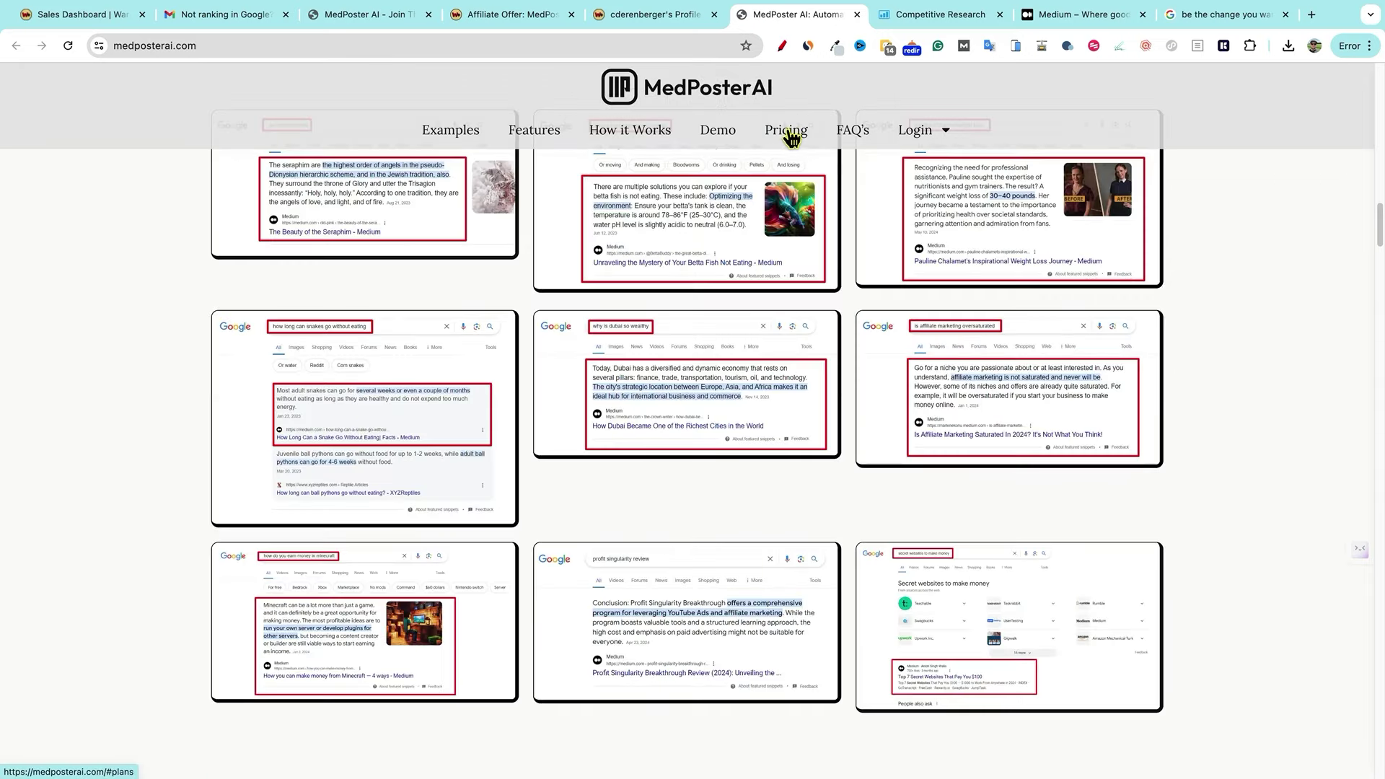
{"action": "left_click", "coordinate": [788, 131]}
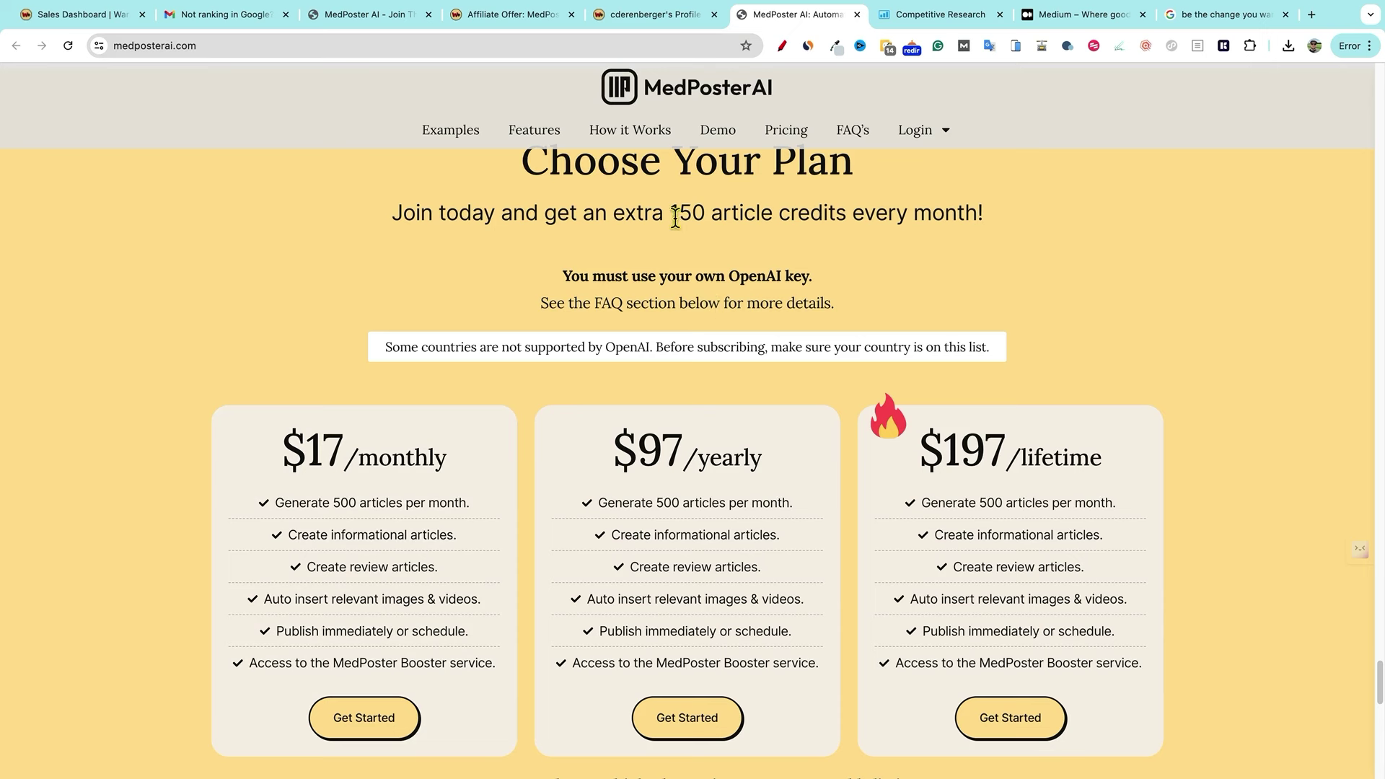
{"action": "left_click_drag", "start_coordinate": [674, 217], "coordinate": [923, 232]}
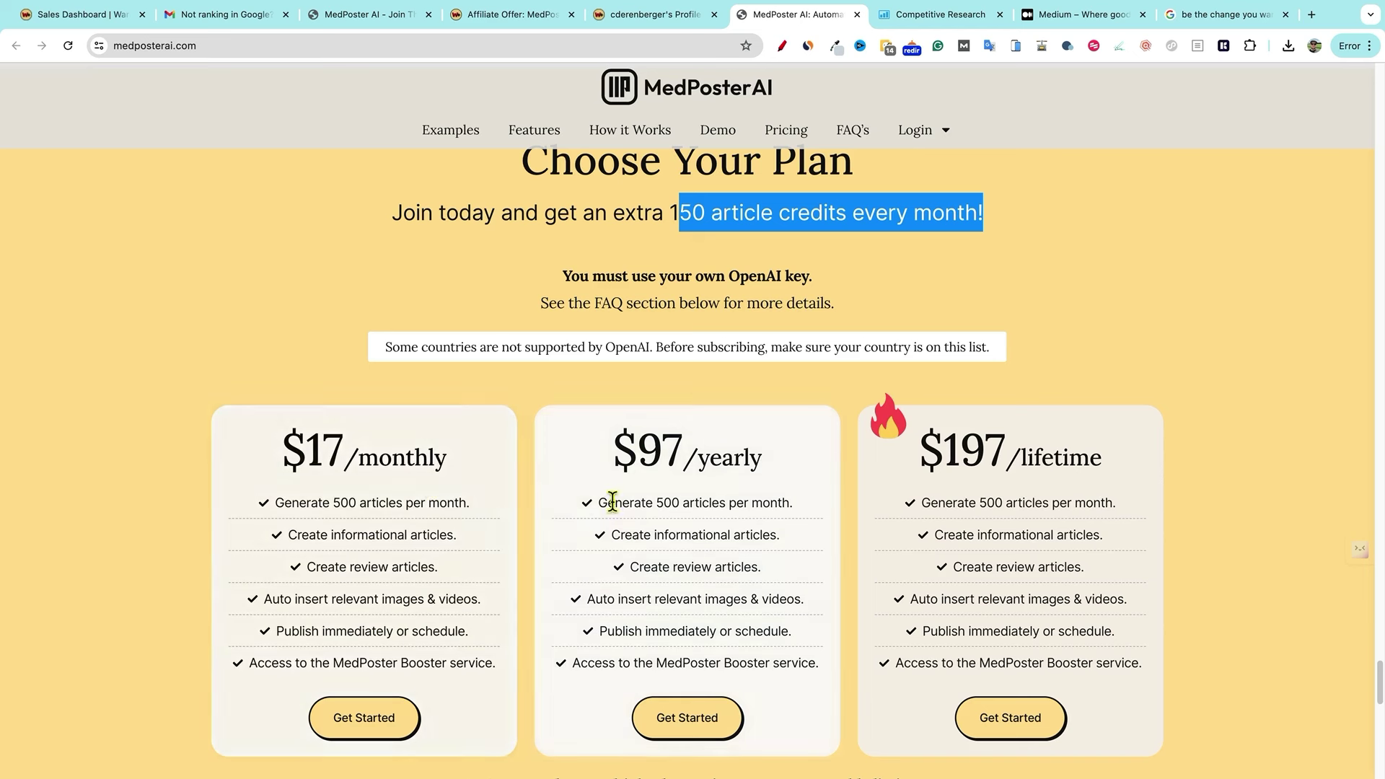
{"action": "left_click_drag", "start_coordinate": [309, 504], "coordinate": [439, 503]}
{"action": "left_click_drag", "start_coordinate": [652, 502], "coordinate": [794, 504]}
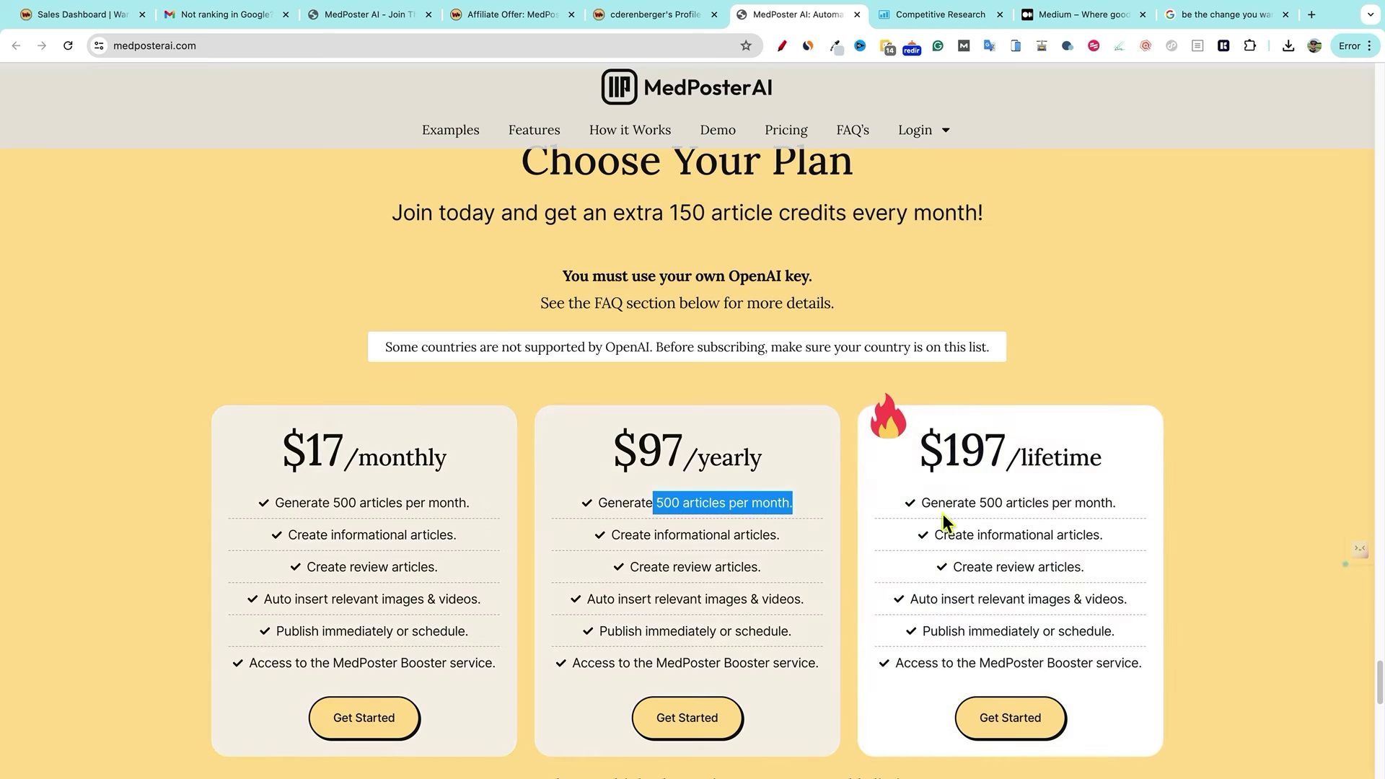
{"action": "left_click_drag", "start_coordinate": [956, 503], "coordinate": [1100, 503]}
{"action": "left_click_drag", "start_coordinate": [1031, 662], "coordinate": [895, 662]}
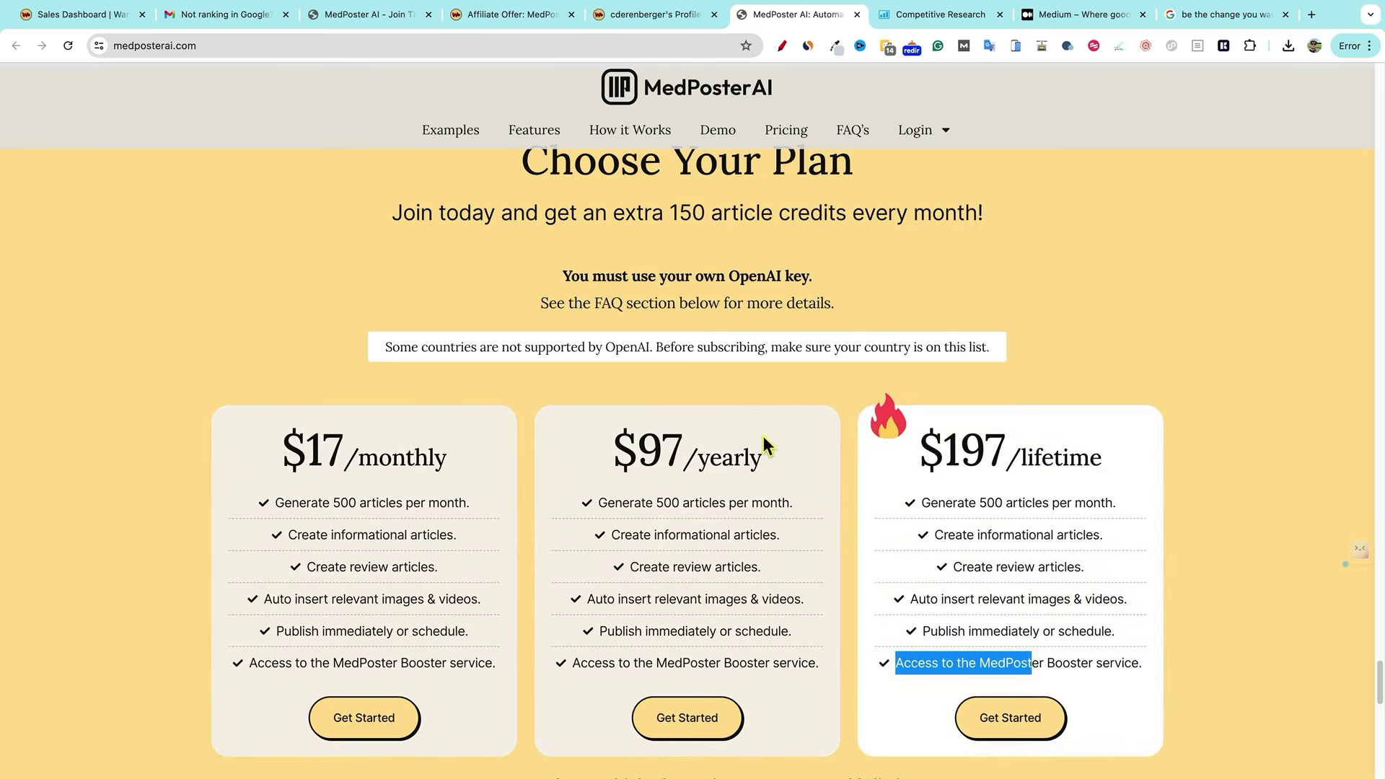
{"action": "left_click", "coordinate": [765, 433]}
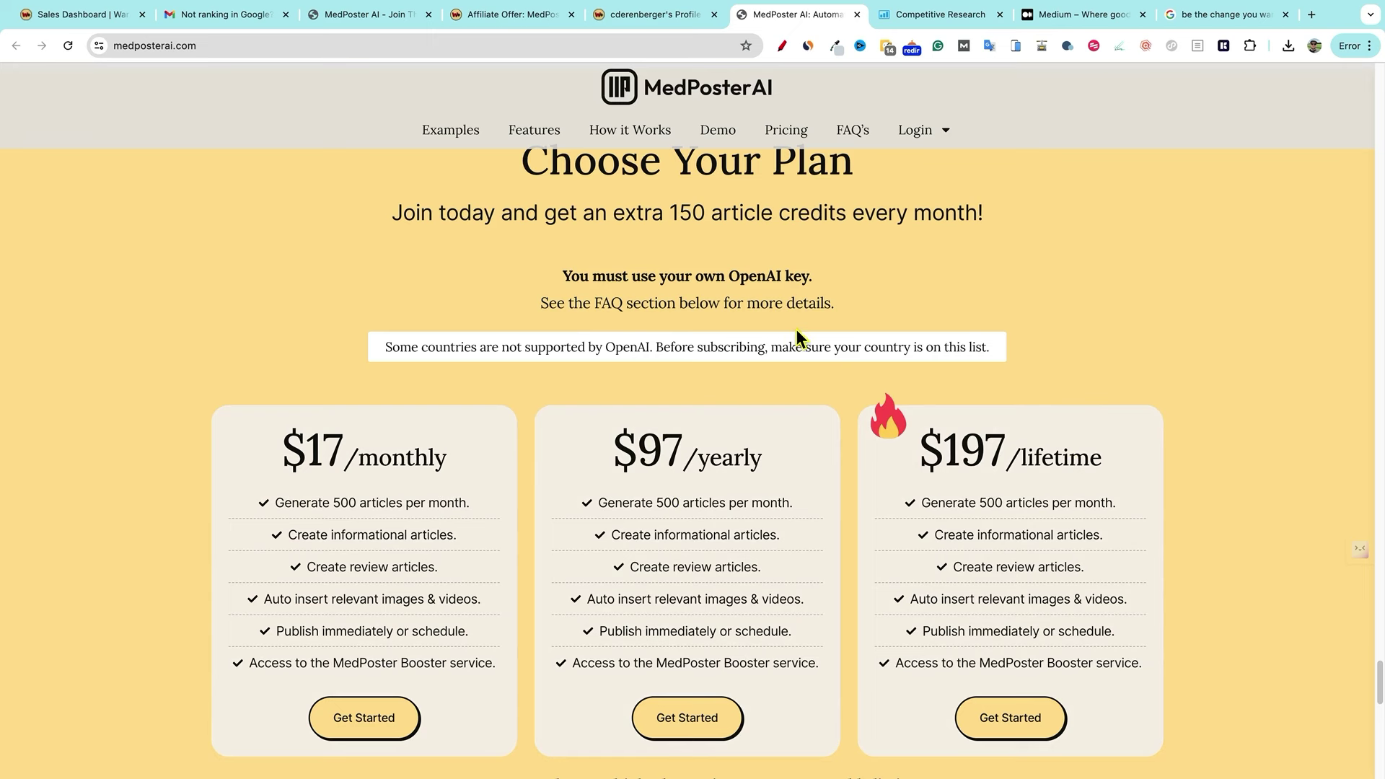
{"action": "left_click_drag", "start_coordinate": [625, 213], "coordinate": [1013, 234]}
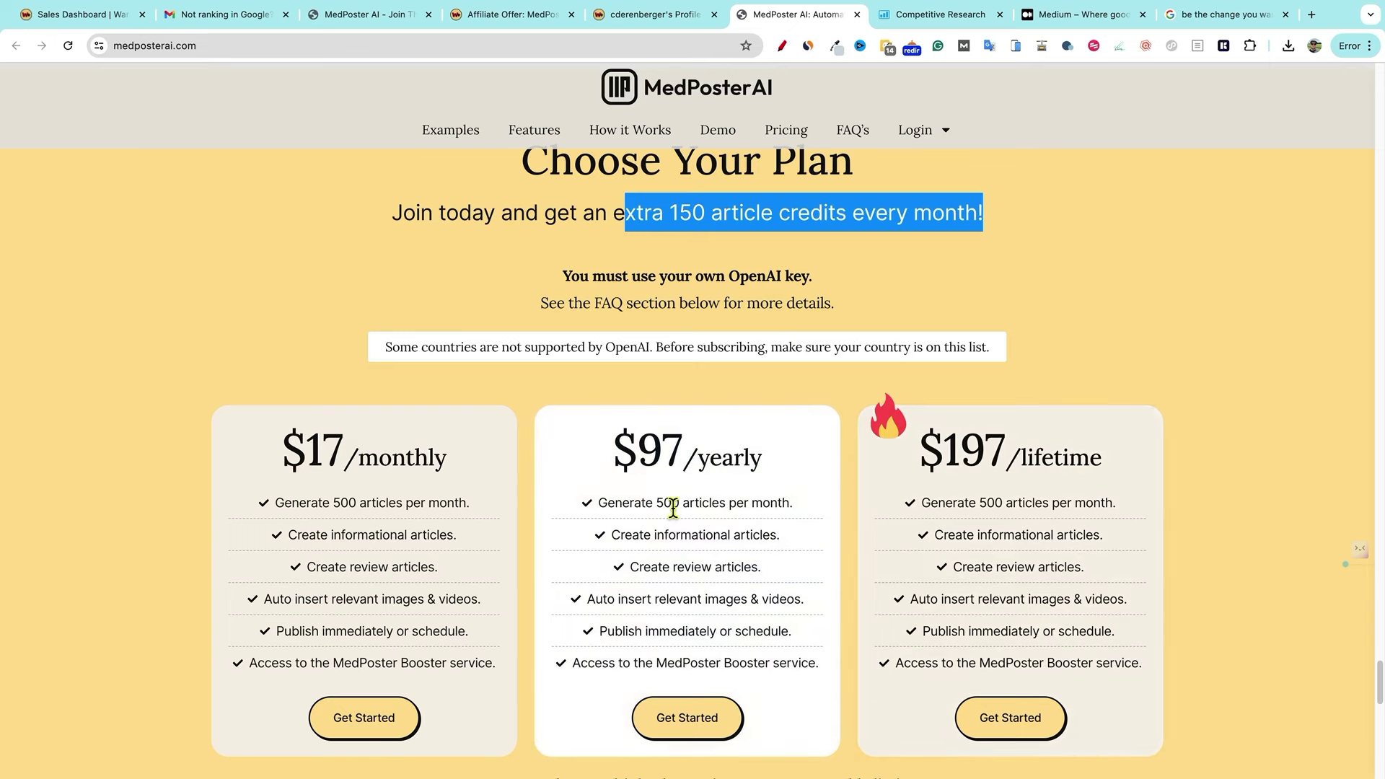
{"action": "scroll", "coordinate": [729, 523], "scroll_direction": "down", "scroll_amount": 3}
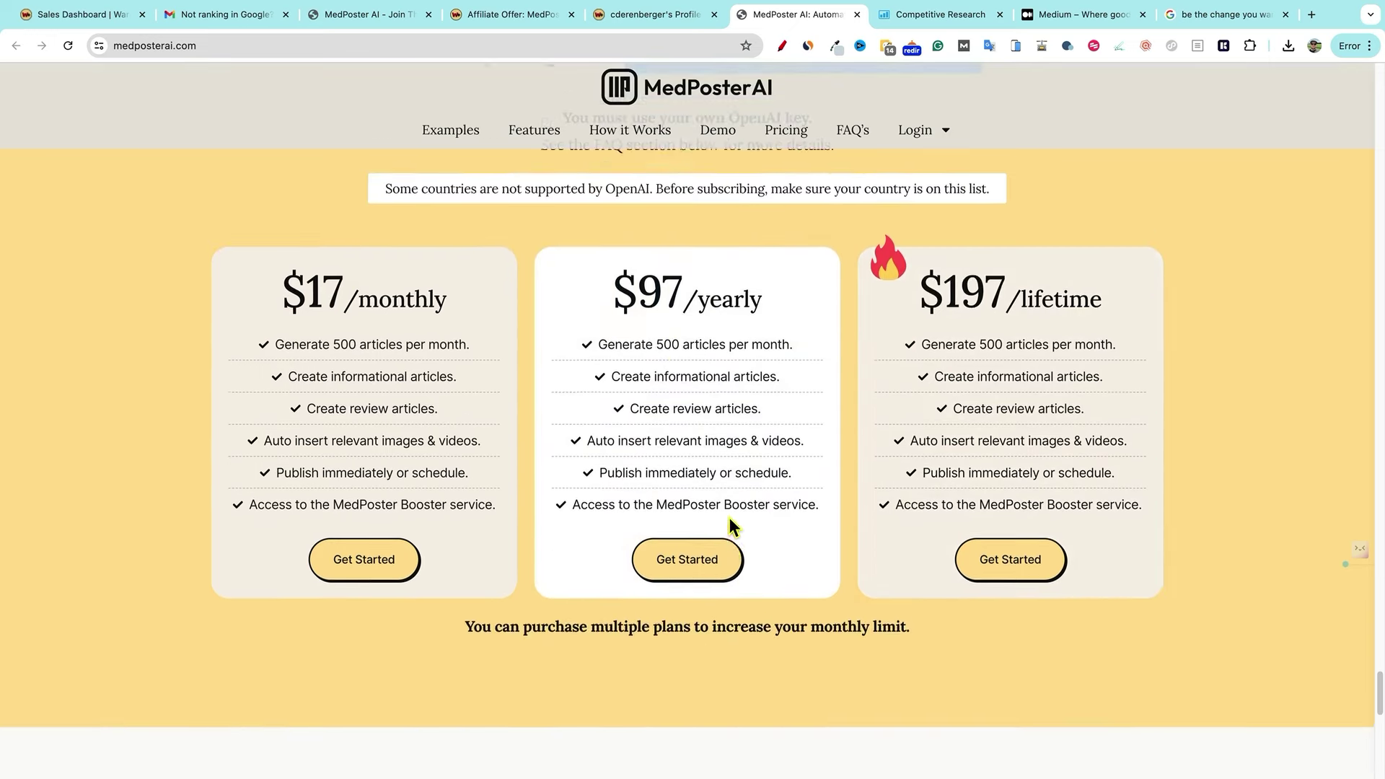
- Review the $17, $97 and $197 plans, highlight the own-OpenAI-key note, then scroll to the FAQs
{"action": "scroll", "coordinate": [732, 526], "scroll_direction": "up", "scroll_amount": 2}
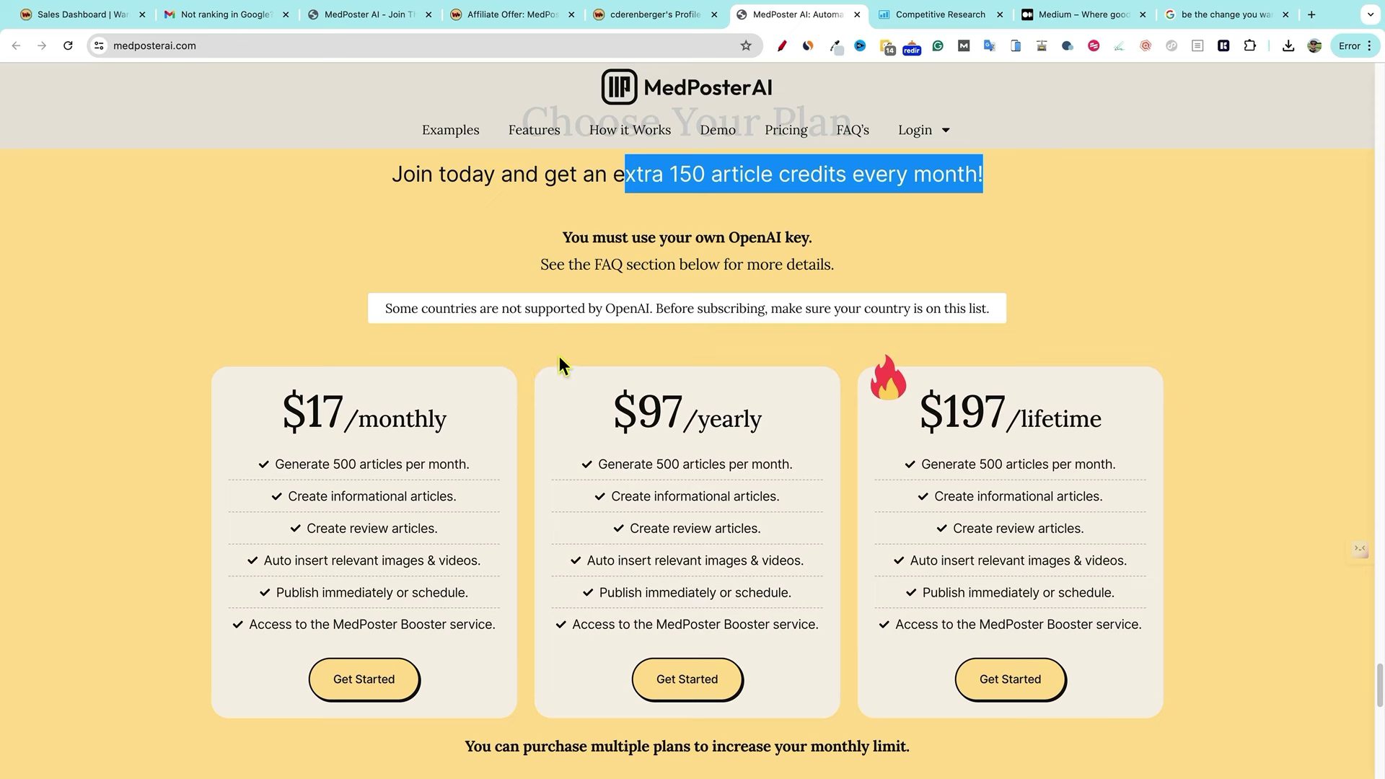
{"action": "left_click", "coordinate": [668, 338]}
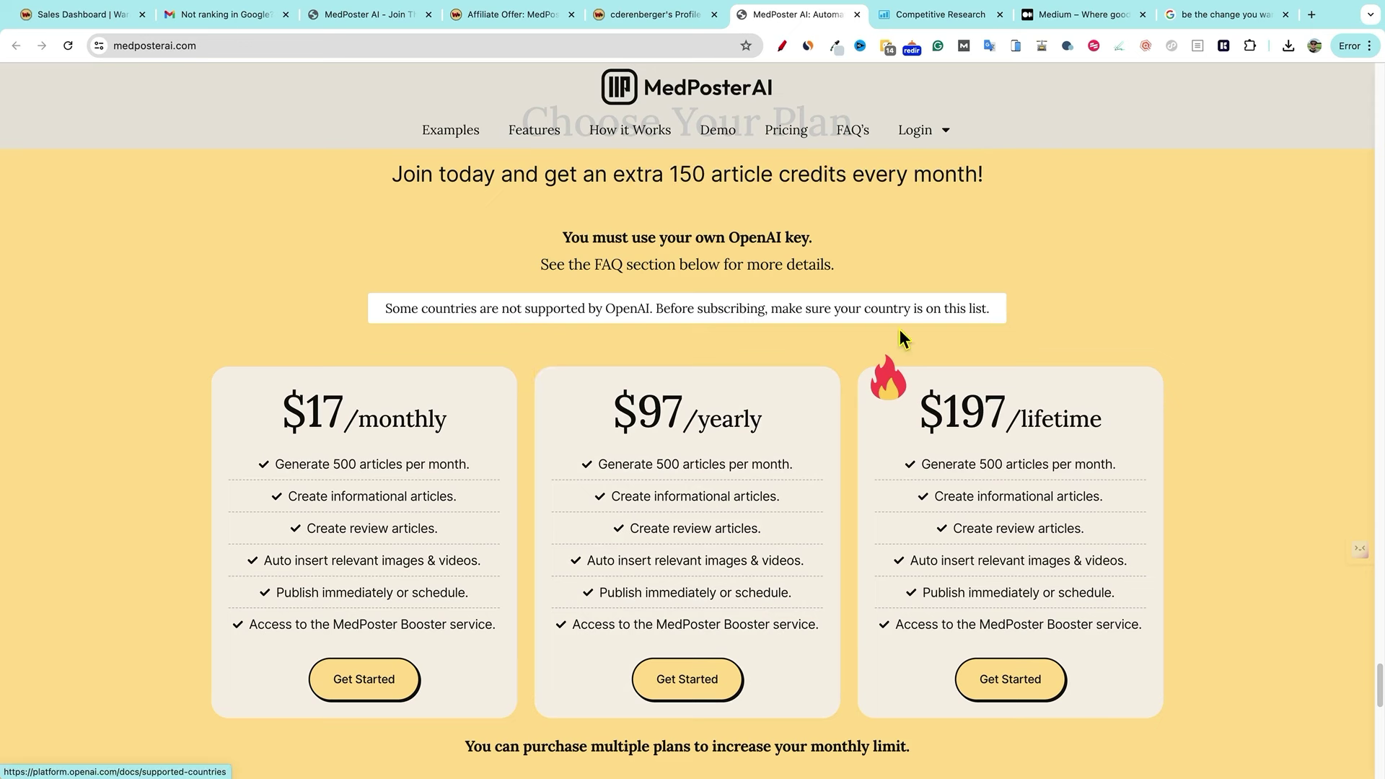
{"action": "scroll", "coordinate": [690, 563], "scroll_direction": "down", "scroll_amount": 1}
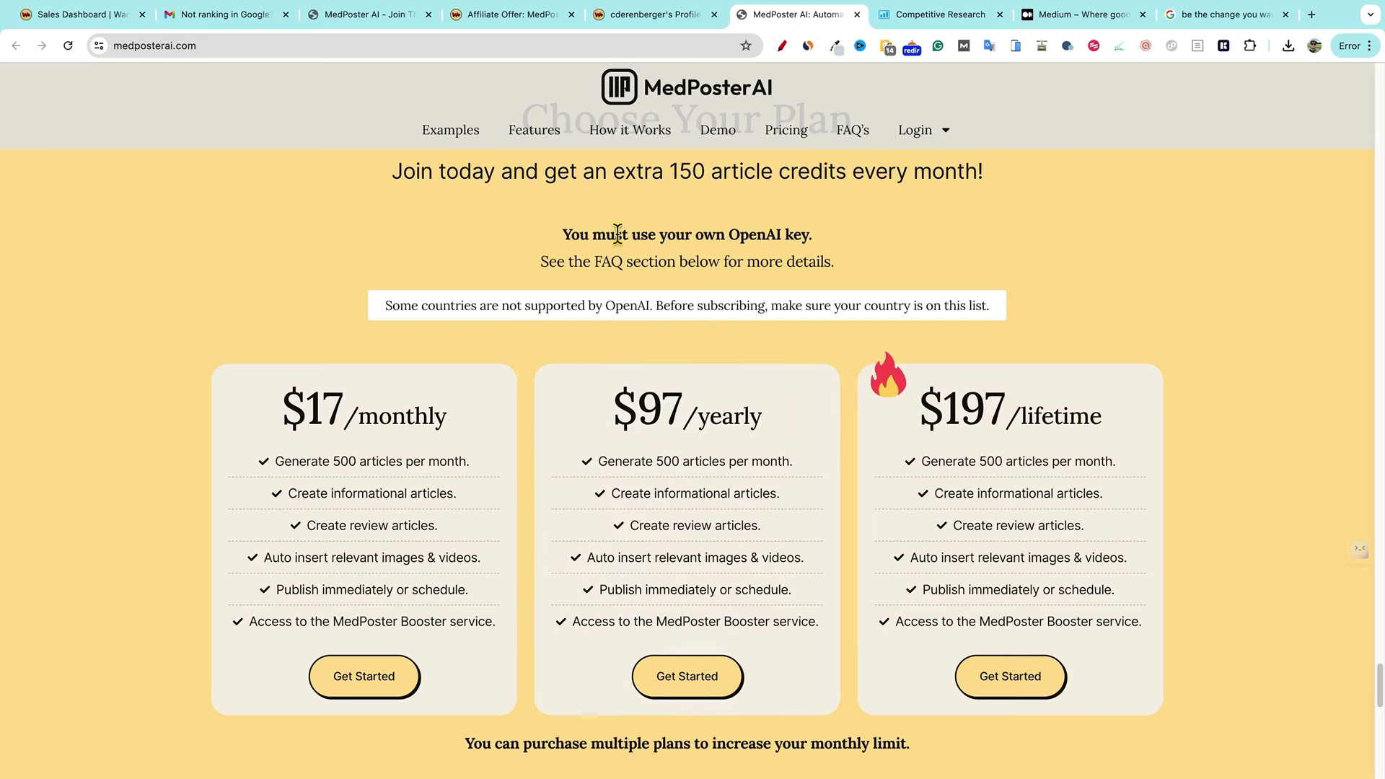
{"action": "left_click_drag", "start_coordinate": [569, 232], "coordinate": [872, 236]}
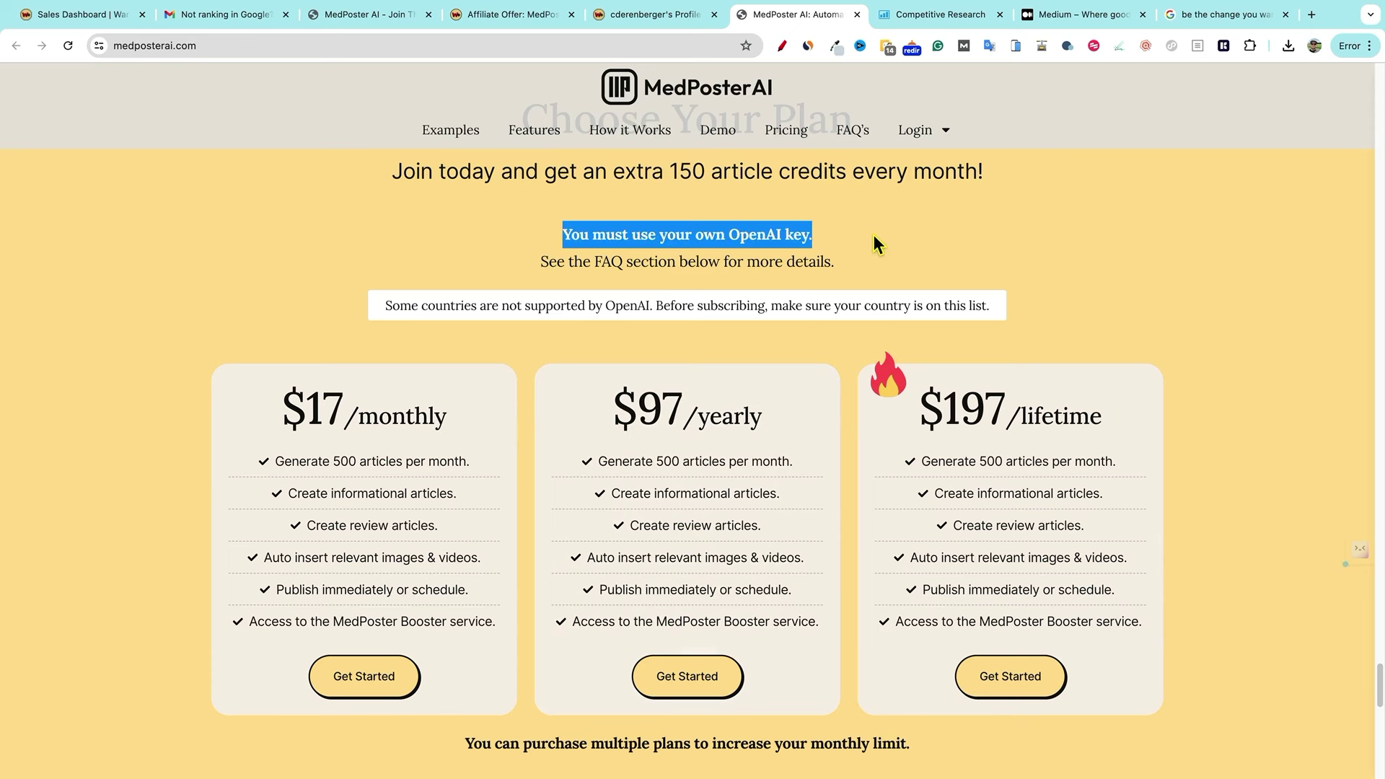
{"action": "left_click", "coordinate": [1082, 301]}
{"action": "scroll", "coordinate": [979, 453], "scroll_direction": "down", "scroll_amount": 1}
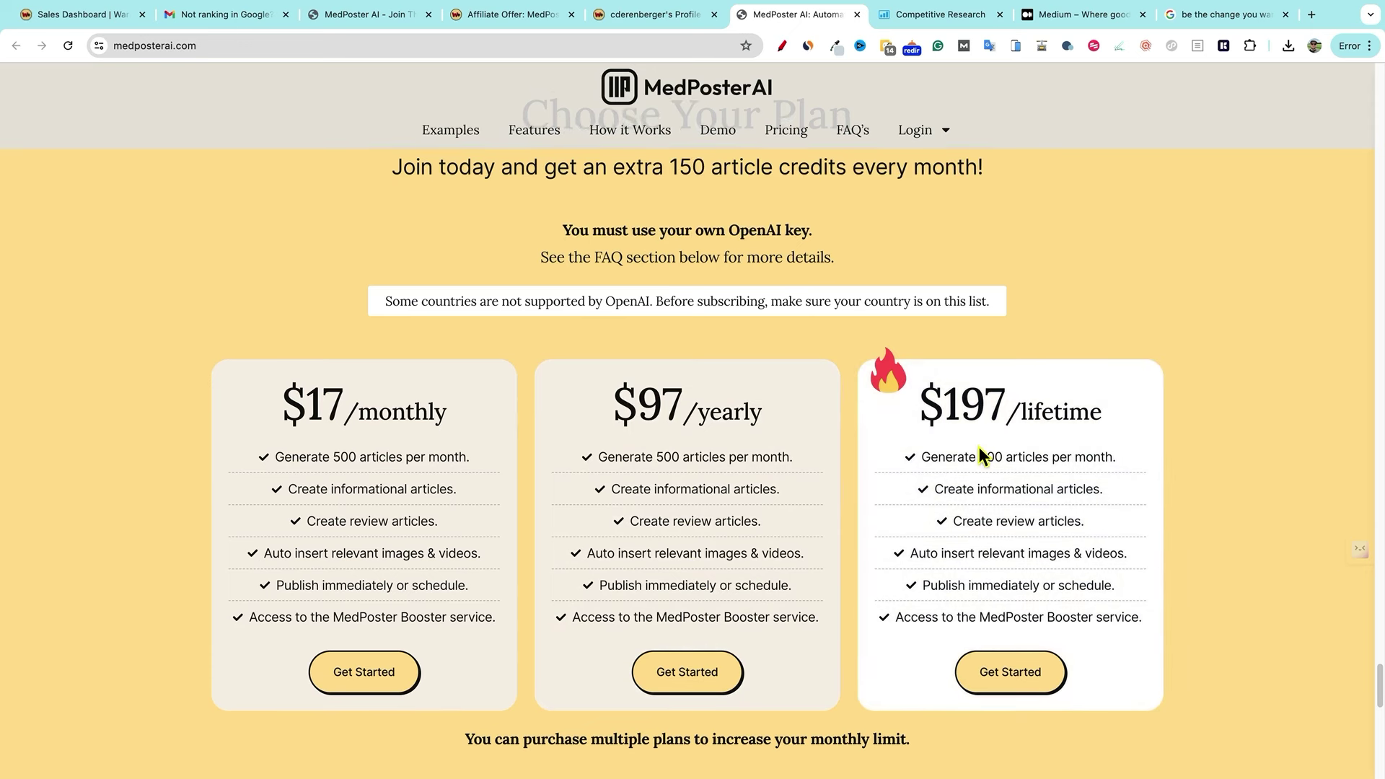
{"action": "scroll", "coordinate": [966, 449], "scroll_direction": "down", "scroll_amount": 5}
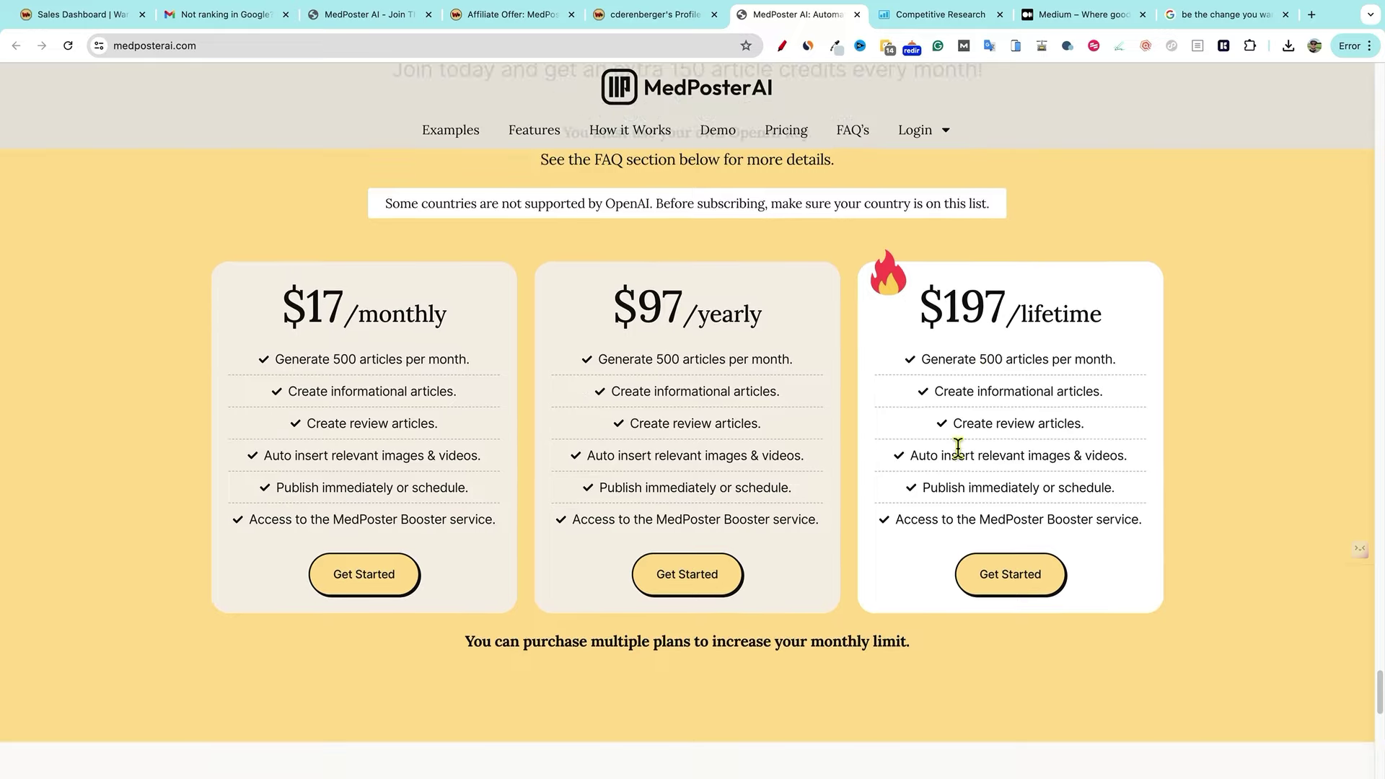
{"action": "scroll", "coordinate": [955, 456], "scroll_direction": "down", "scroll_amount": 7}
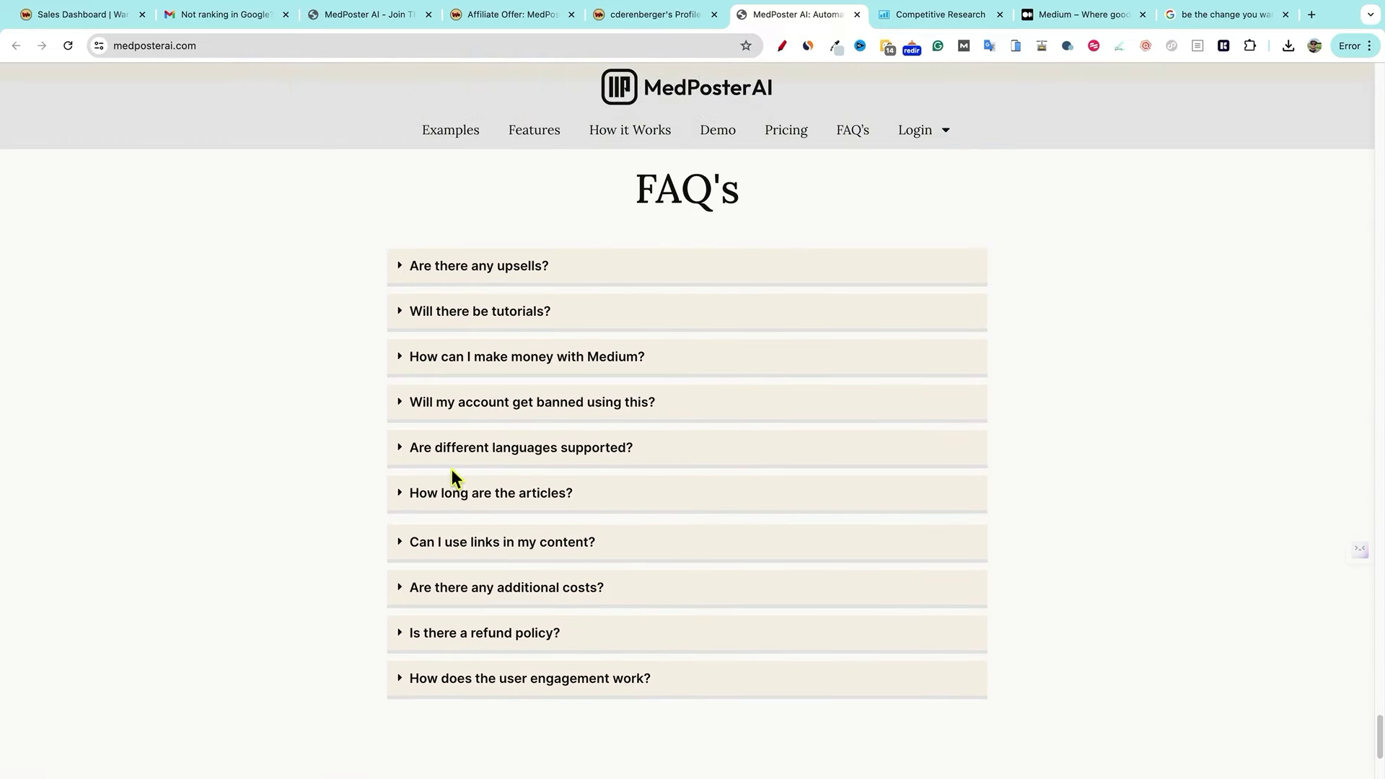
- Expand and read the 'Are there any upsells?' answer, collapse it, and scroll back up
{"action": "left_click", "coordinate": [397, 270]}
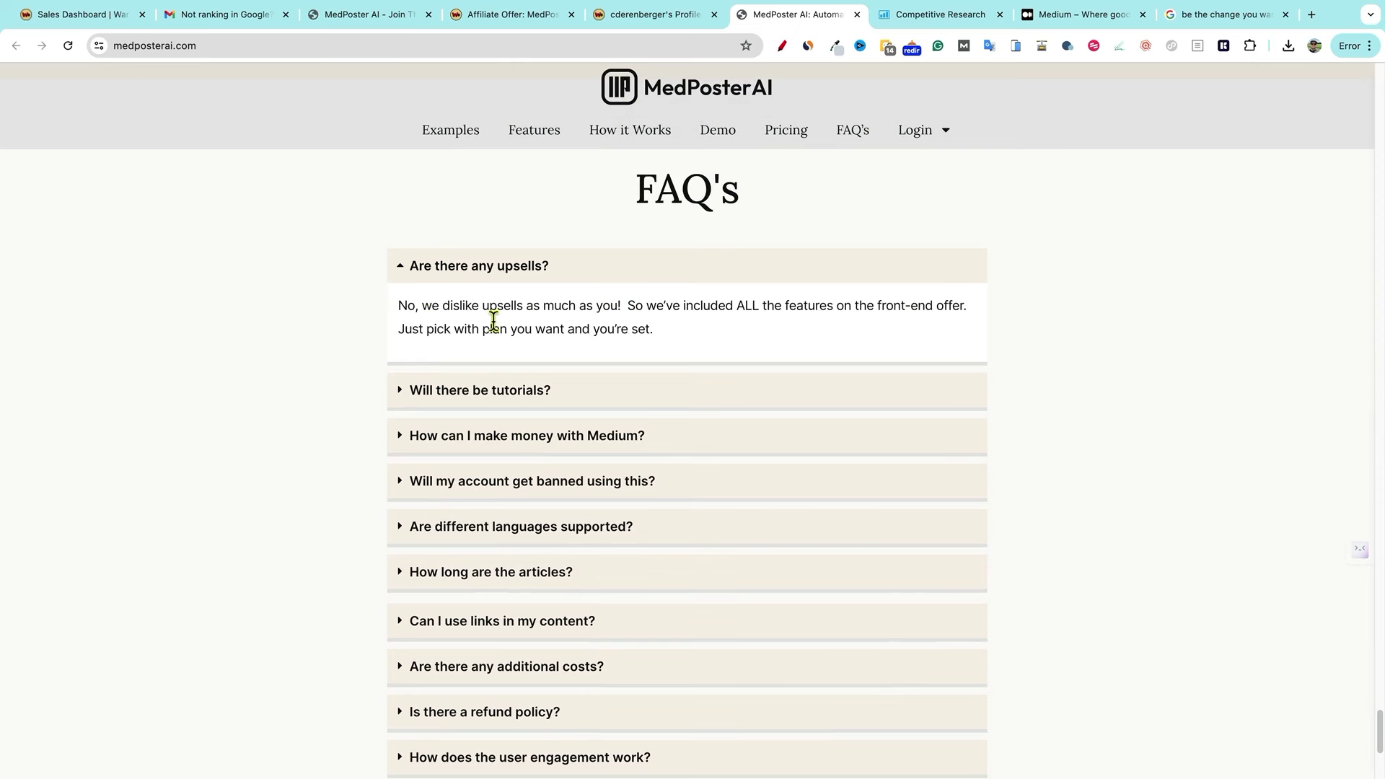
{"action": "left_click", "coordinate": [402, 270]}
{"action": "scroll", "coordinate": [1001, 471], "scroll_direction": "down", "scroll_amount": 5}
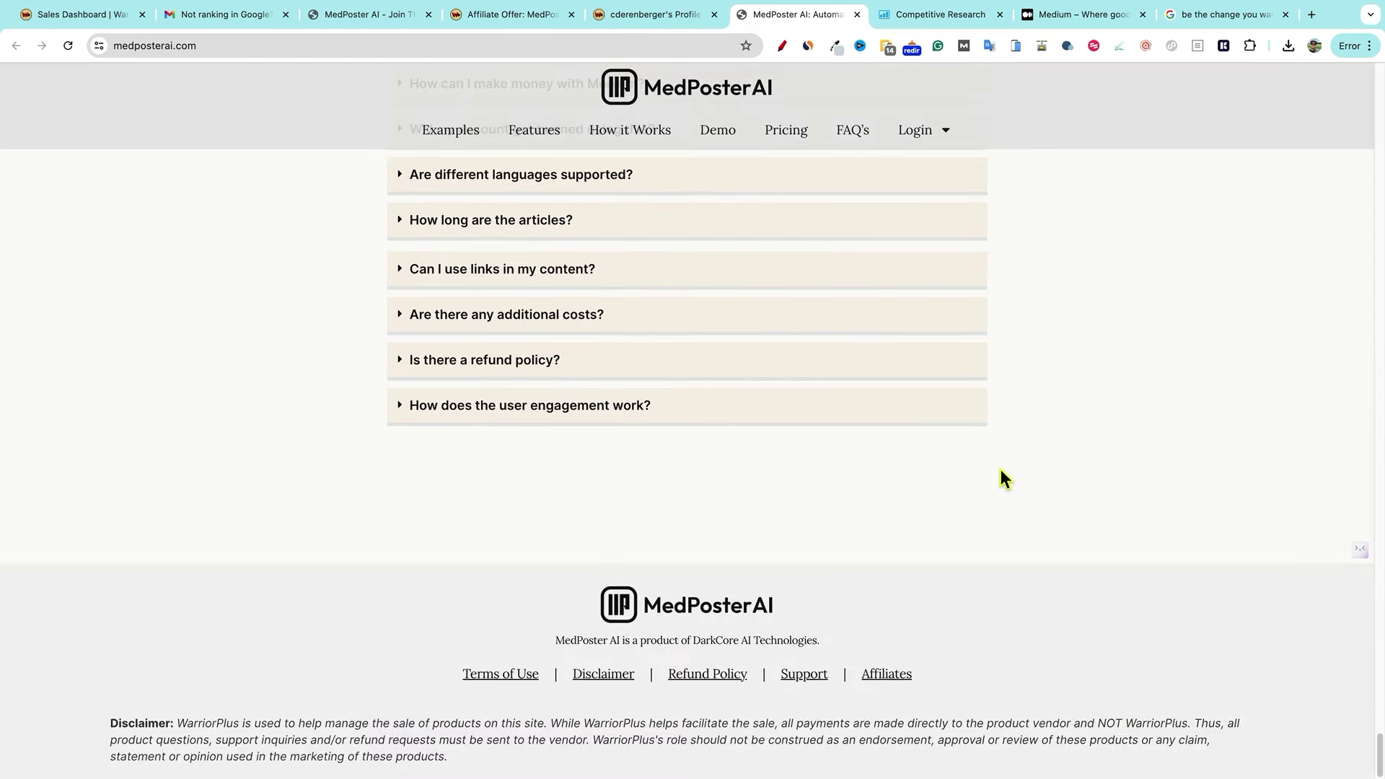
{"action": "scroll", "coordinate": [1110, 482], "scroll_direction": "up", "scroll_amount": 15}
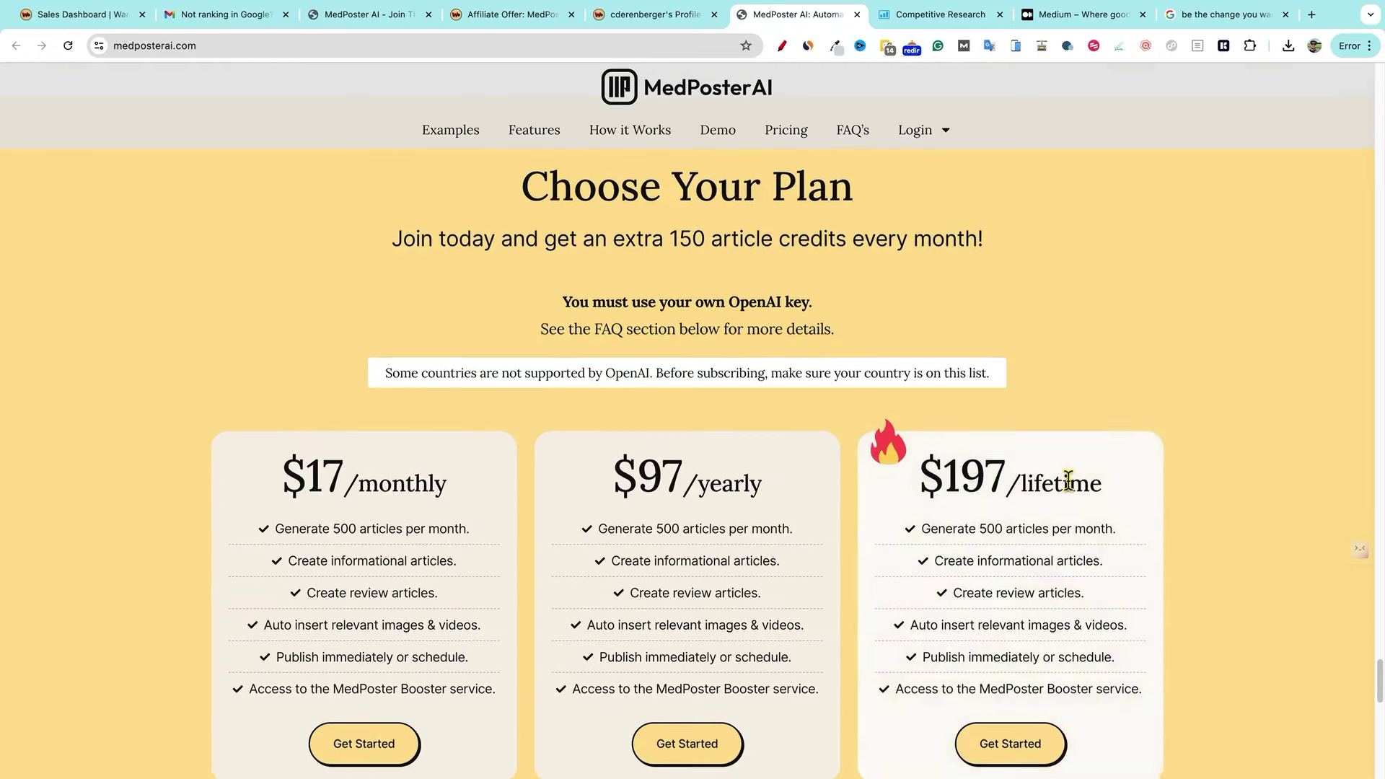
{"action": "scroll", "coordinate": [1068, 481], "scroll_direction": "down", "scroll_amount": 3}
{"action": "scroll", "coordinate": [1027, 535], "scroll_direction": "up", "scroll_amount": 3}
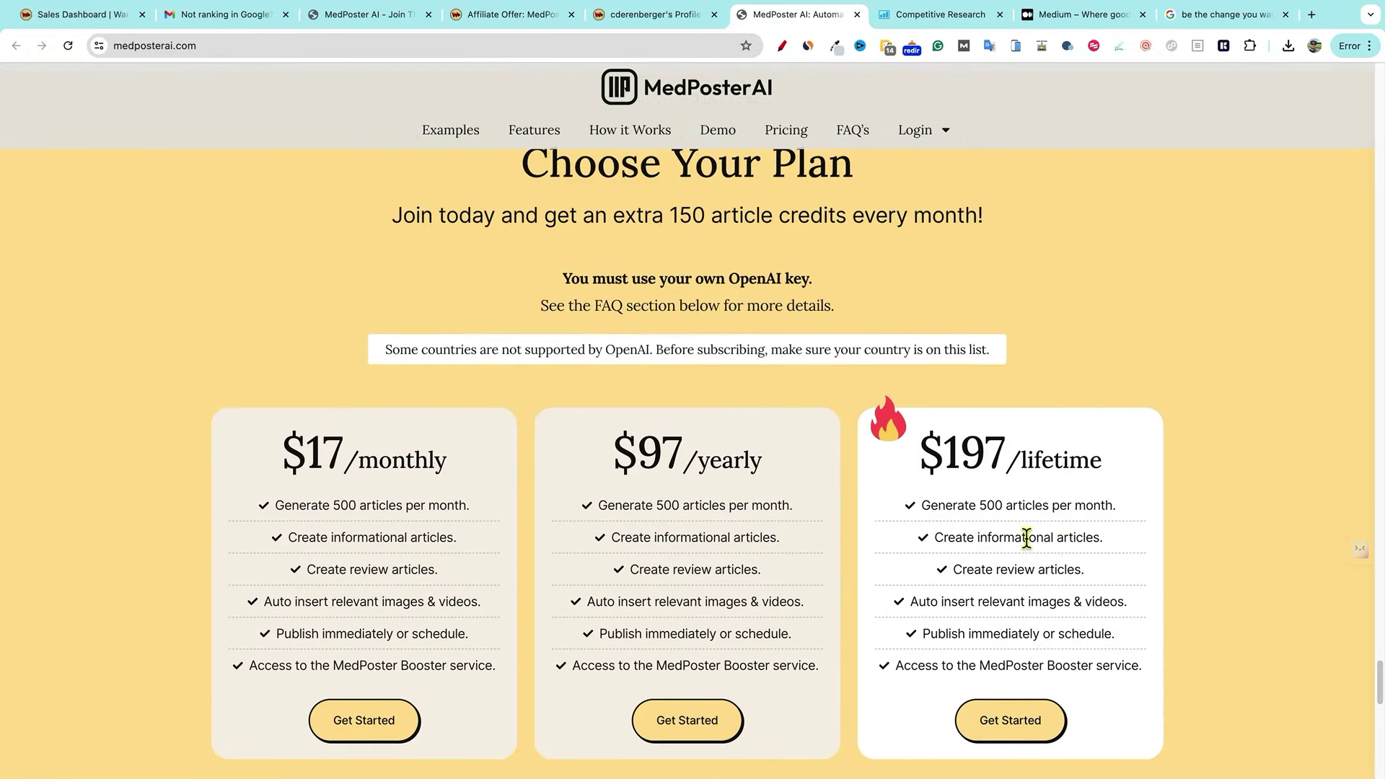
{"action": "scroll", "coordinate": [1067, 548], "scroll_direction": "down", "scroll_amount": 1}
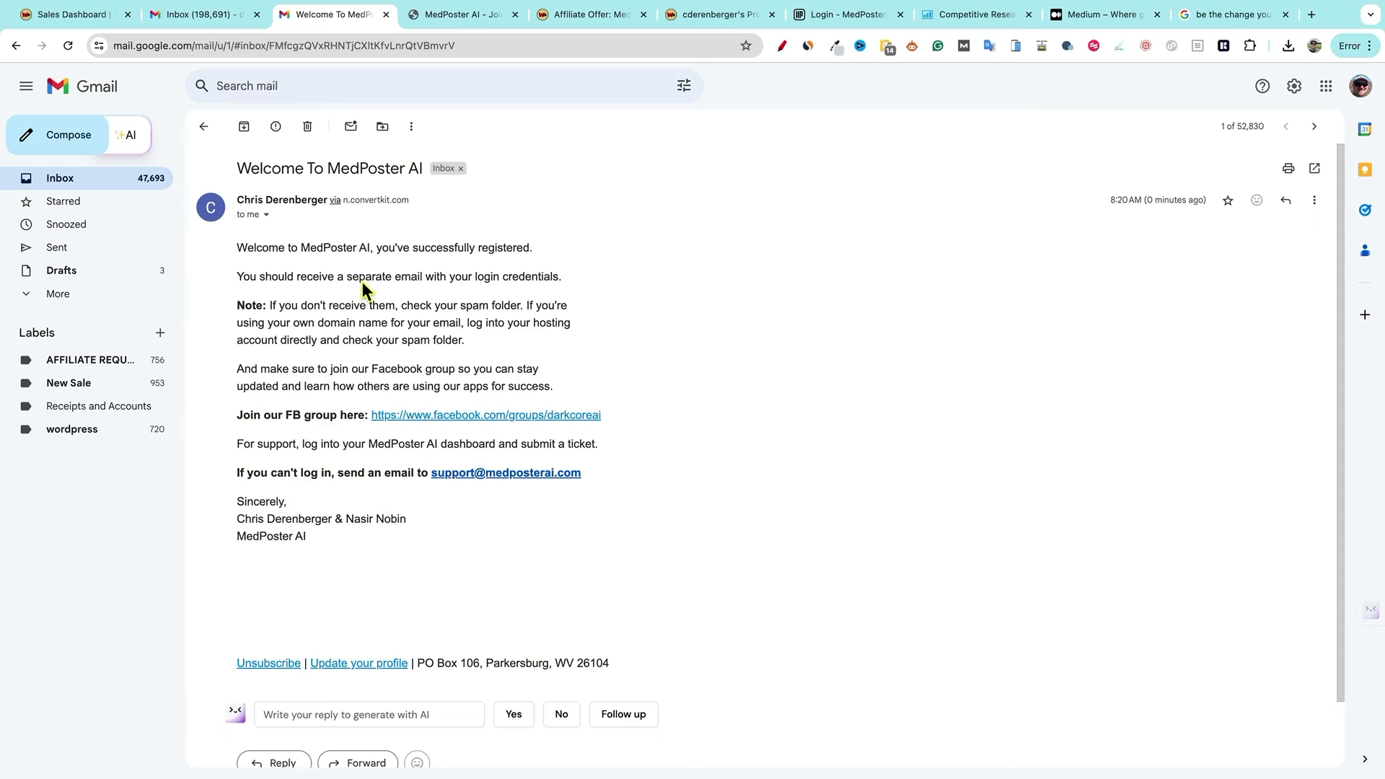
- Highlight the sentence saying login credentials arrive in a separate email, then read the rest
{"action": "left_click_drag", "start_coordinate": [336, 276], "coordinate": [555, 276]}
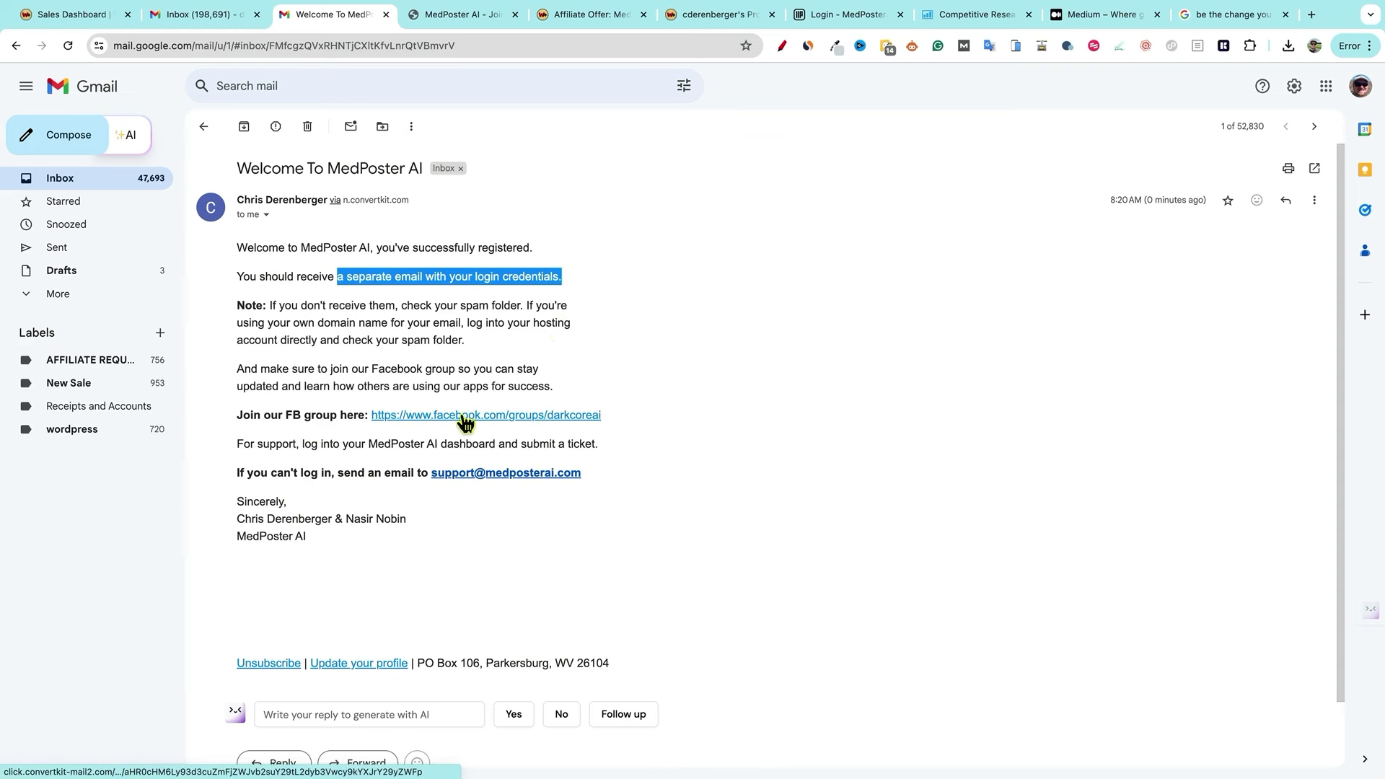
{"action": "scroll", "coordinate": [348, 417], "scroll_direction": "down", "scroll_amount": 1}
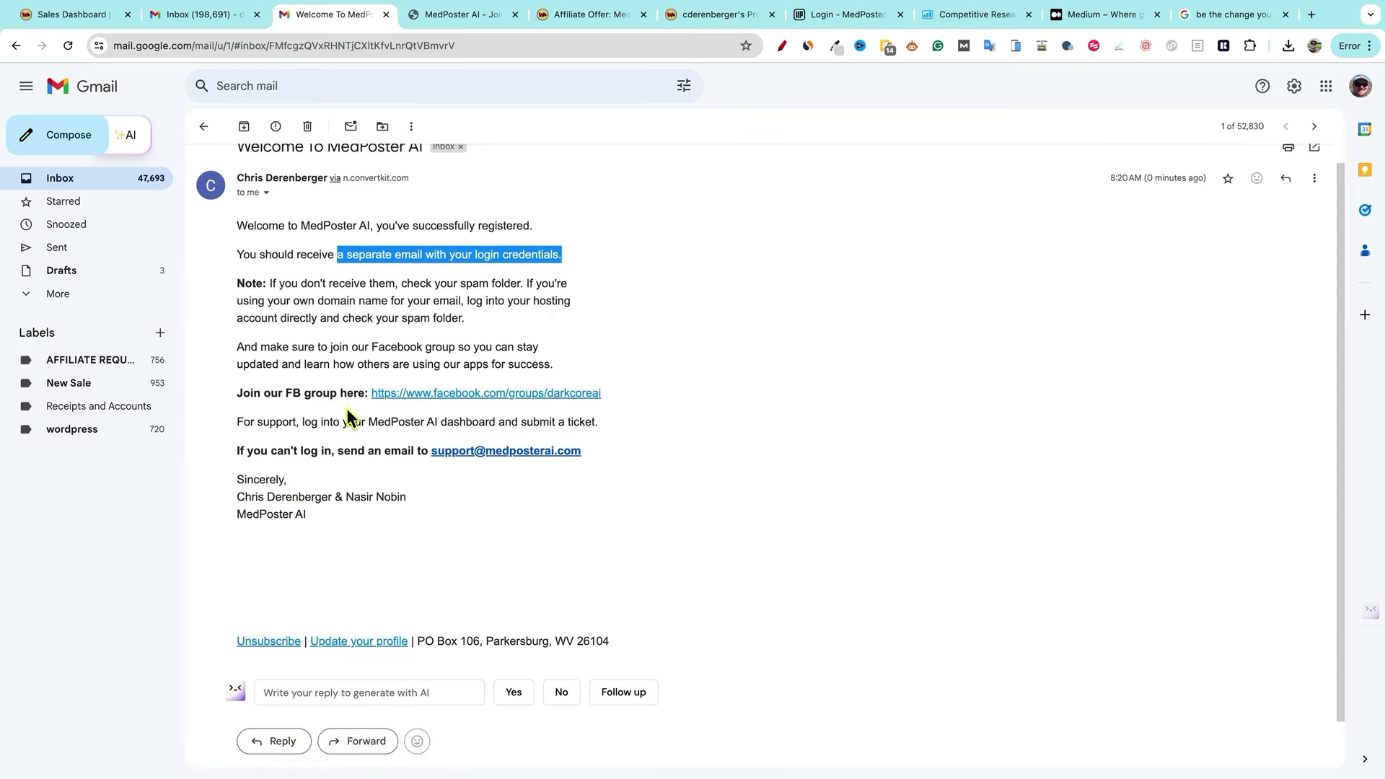
{"action": "scroll", "coordinate": [347, 417], "scroll_direction": "down", "scroll_amount": 1}
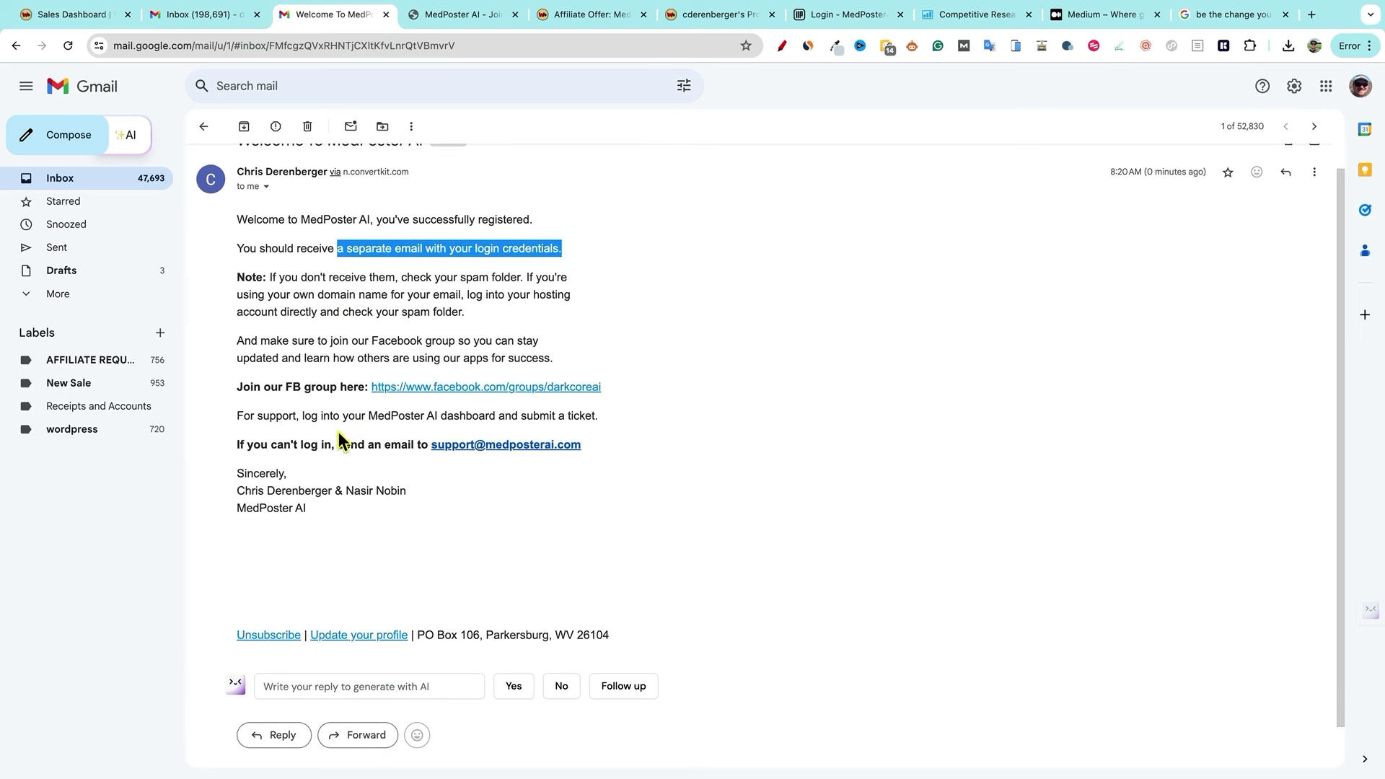
{"action": "scroll", "coordinate": [711, 465], "scroll_direction": "down", "scroll_amount": 1}
{"action": "scroll", "coordinate": [691, 465], "scroll_direction": "up", "scroll_amount": 1}
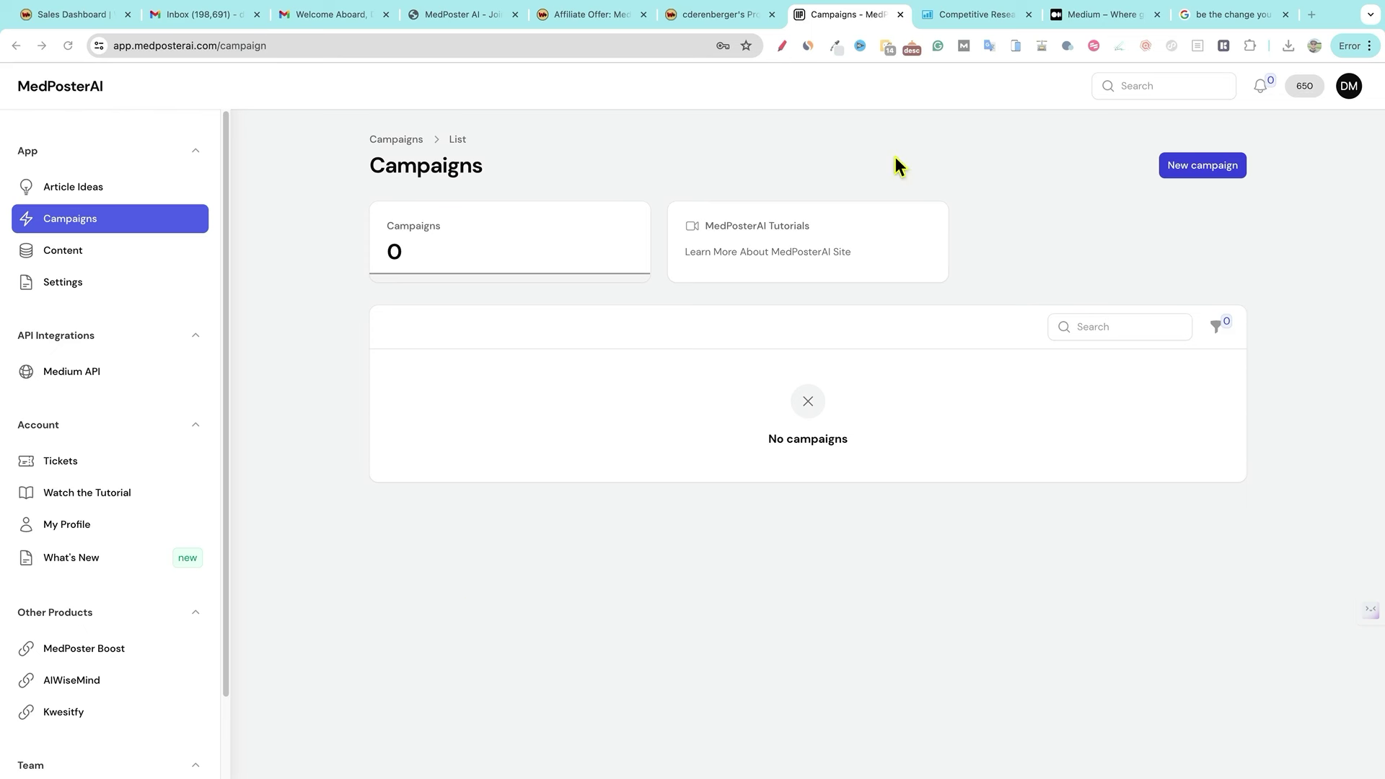
{"action": "left_click", "coordinate": [730, 15]}
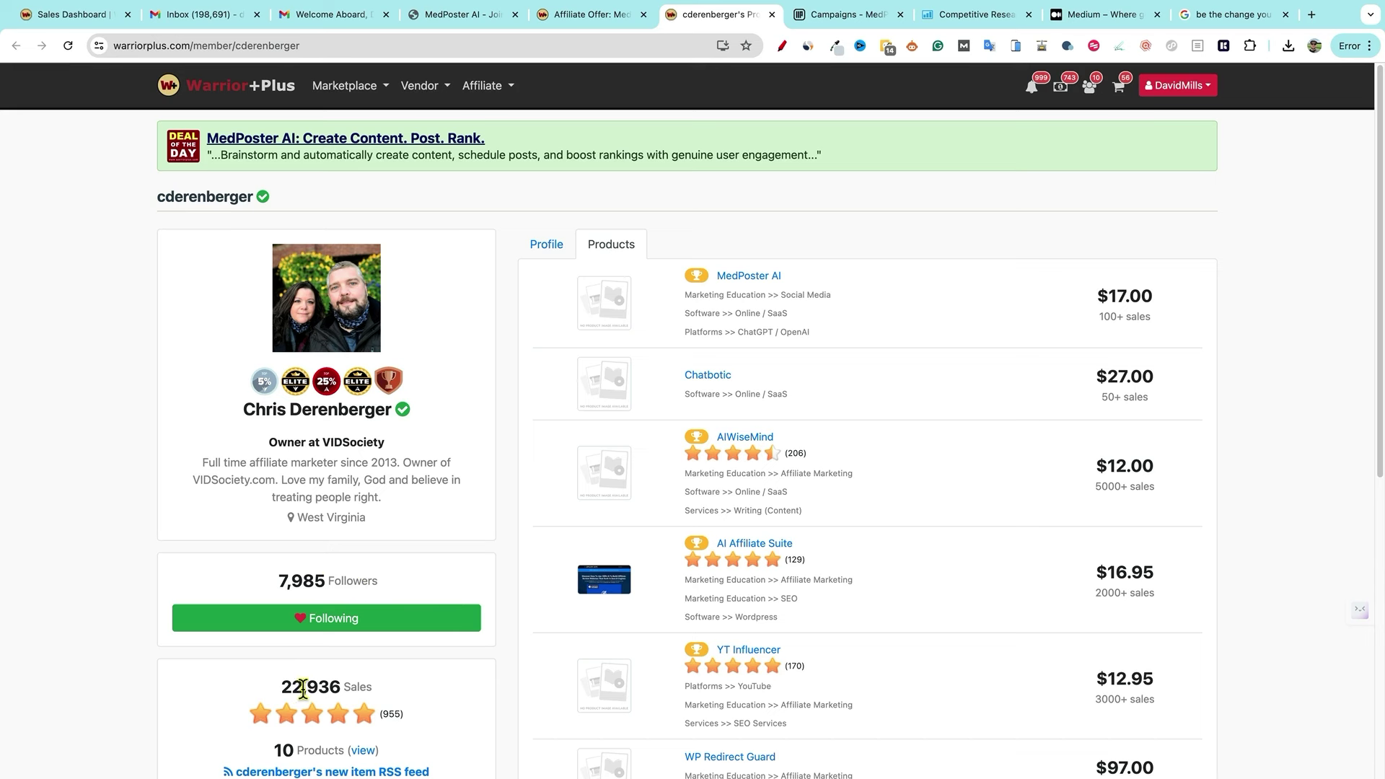
- Highlight the vendor's 22,936 total sales figure, then clear the selection
{"action": "left_click_drag", "start_coordinate": [377, 689], "coordinate": [263, 696]}
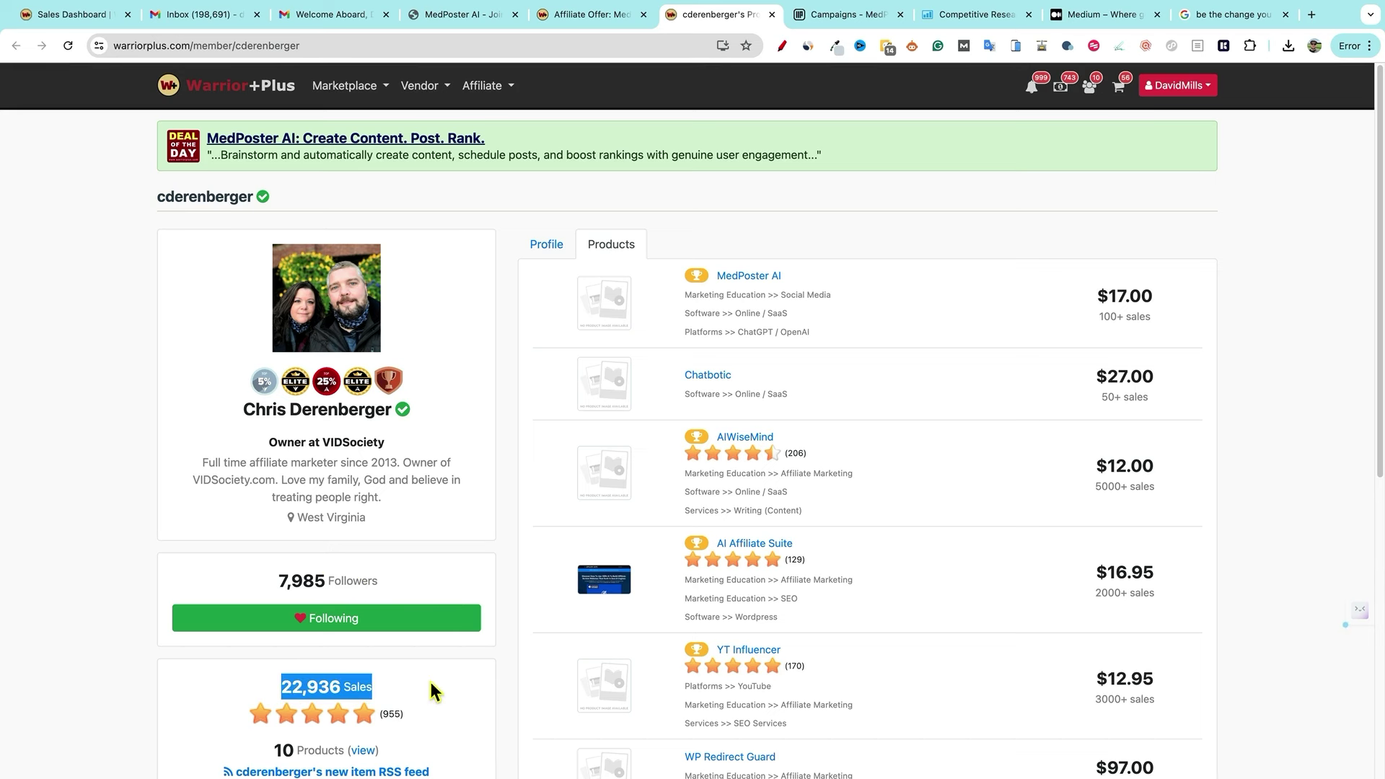
{"action": "left_click", "coordinate": [463, 697]}
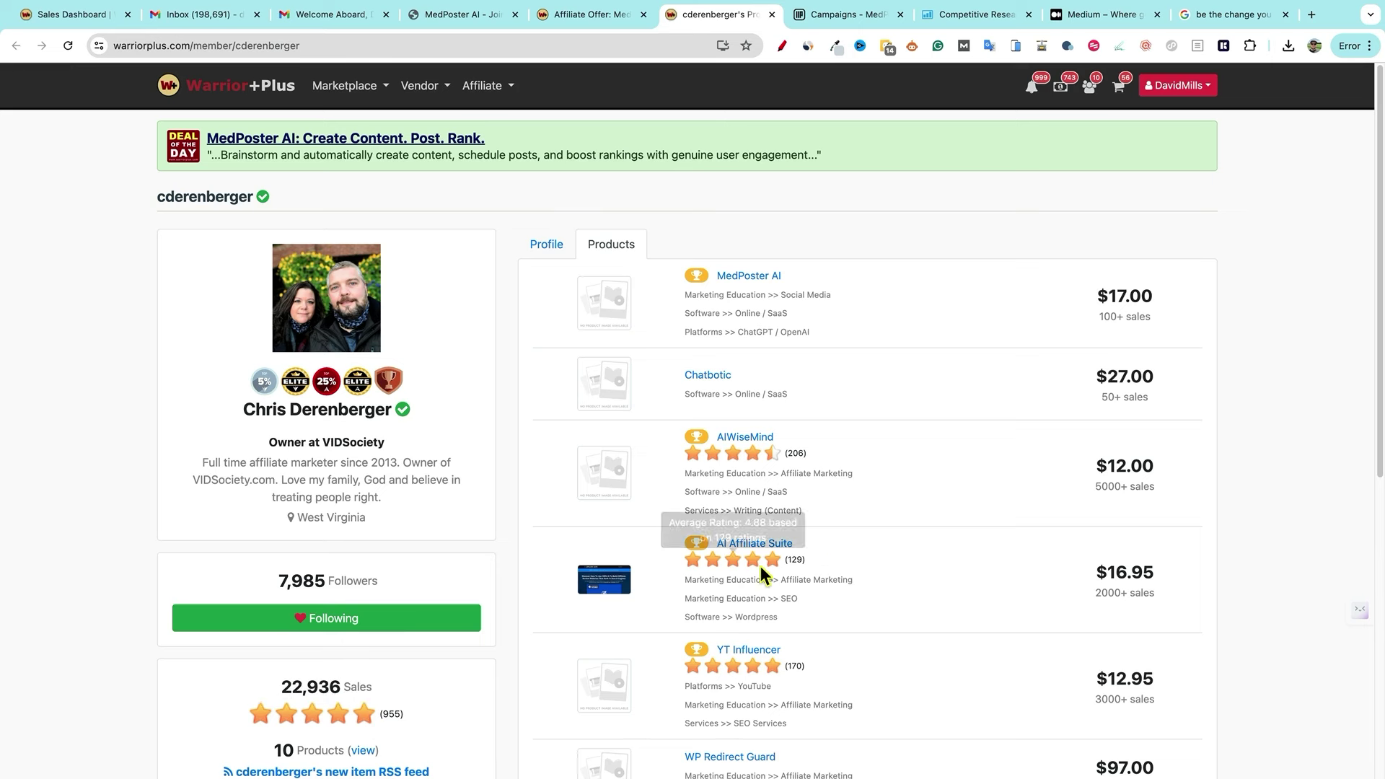
{"action": "scroll", "coordinate": [822, 573], "scroll_direction": "down", "scroll_amount": 7}
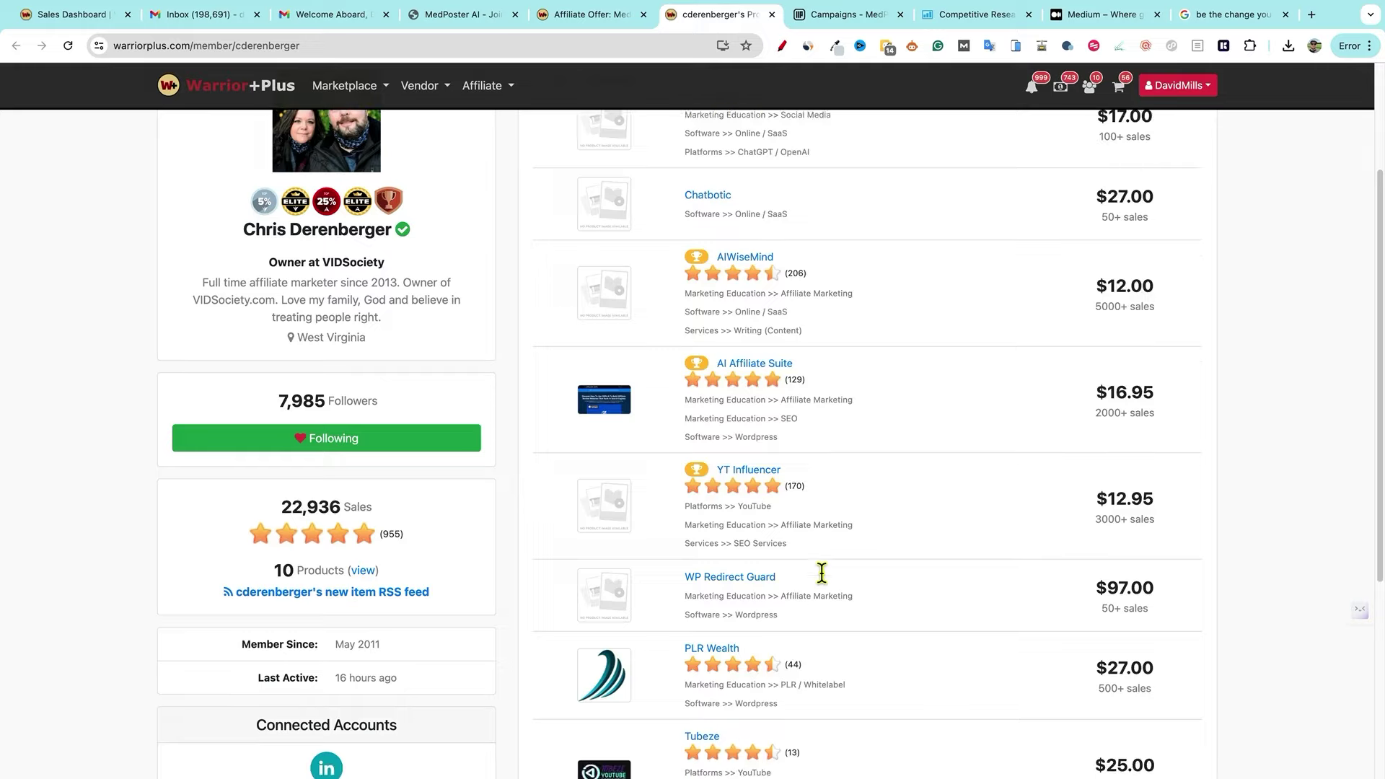
{"action": "scroll", "coordinate": [830, 580], "scroll_direction": "up", "scroll_amount": 7}
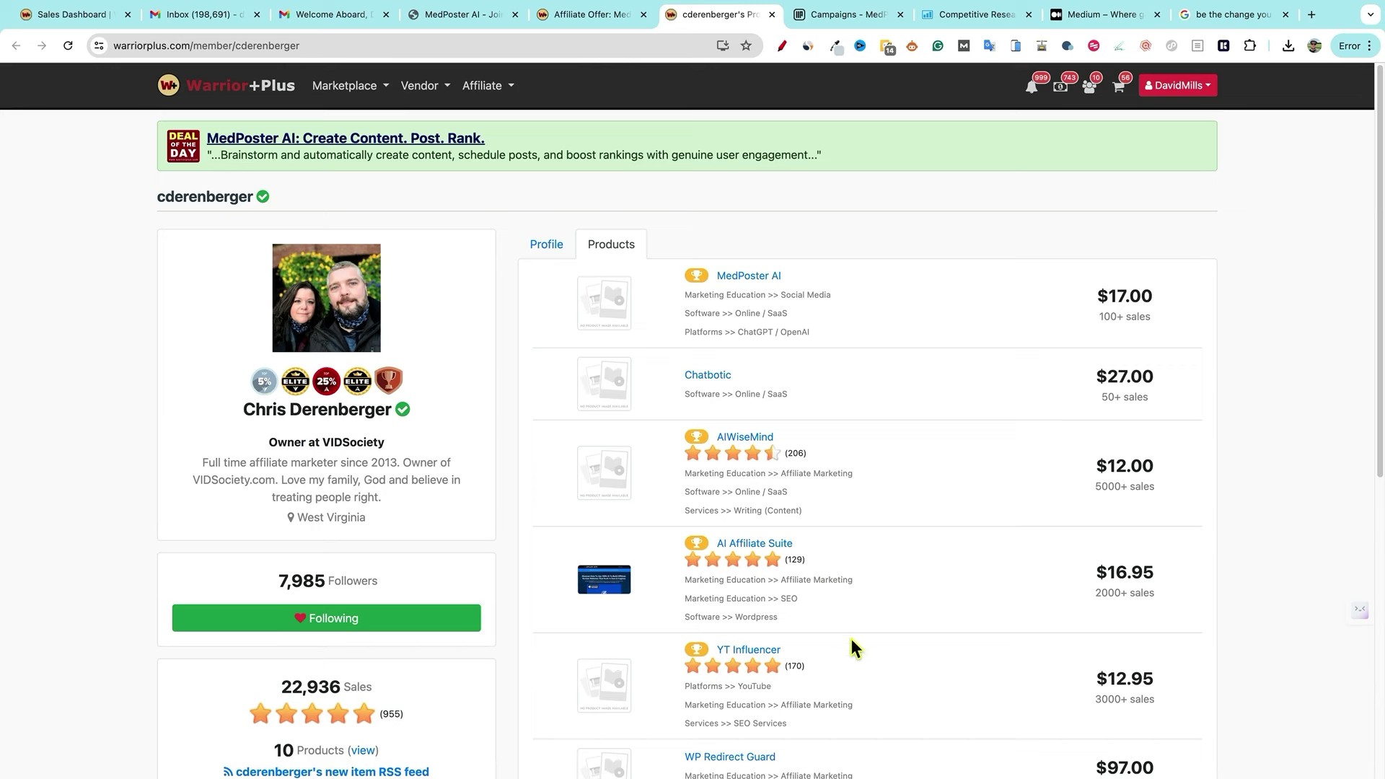
{"action": "scroll", "coordinate": [954, 622], "scroll_direction": "down", "scroll_amount": 1}
{"action": "scroll", "coordinate": [951, 613], "scroll_direction": "down", "scroll_amount": 2}
{"action": "mouse_move", "coordinate": [758, 365]}
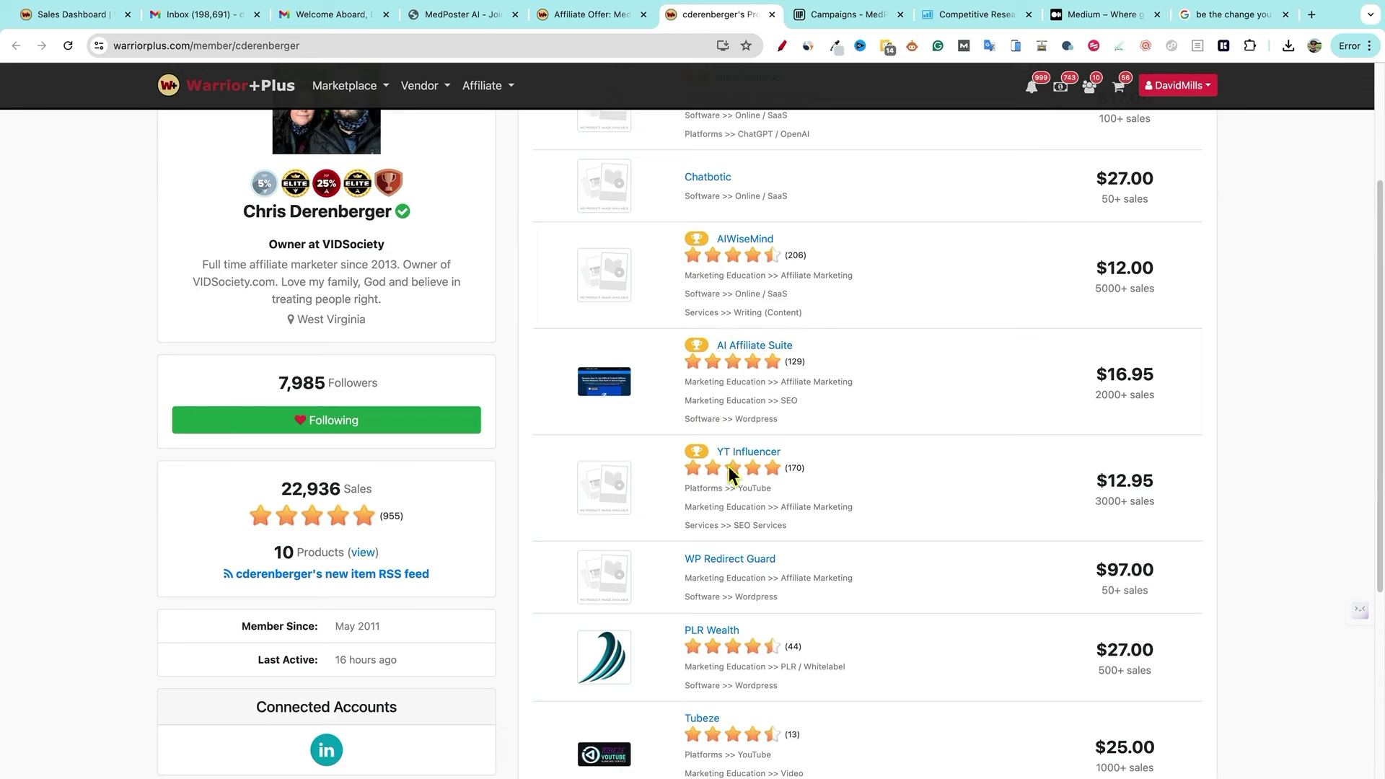
{"action": "scroll", "coordinate": [1039, 465], "scroll_direction": "up", "scroll_amount": 3}
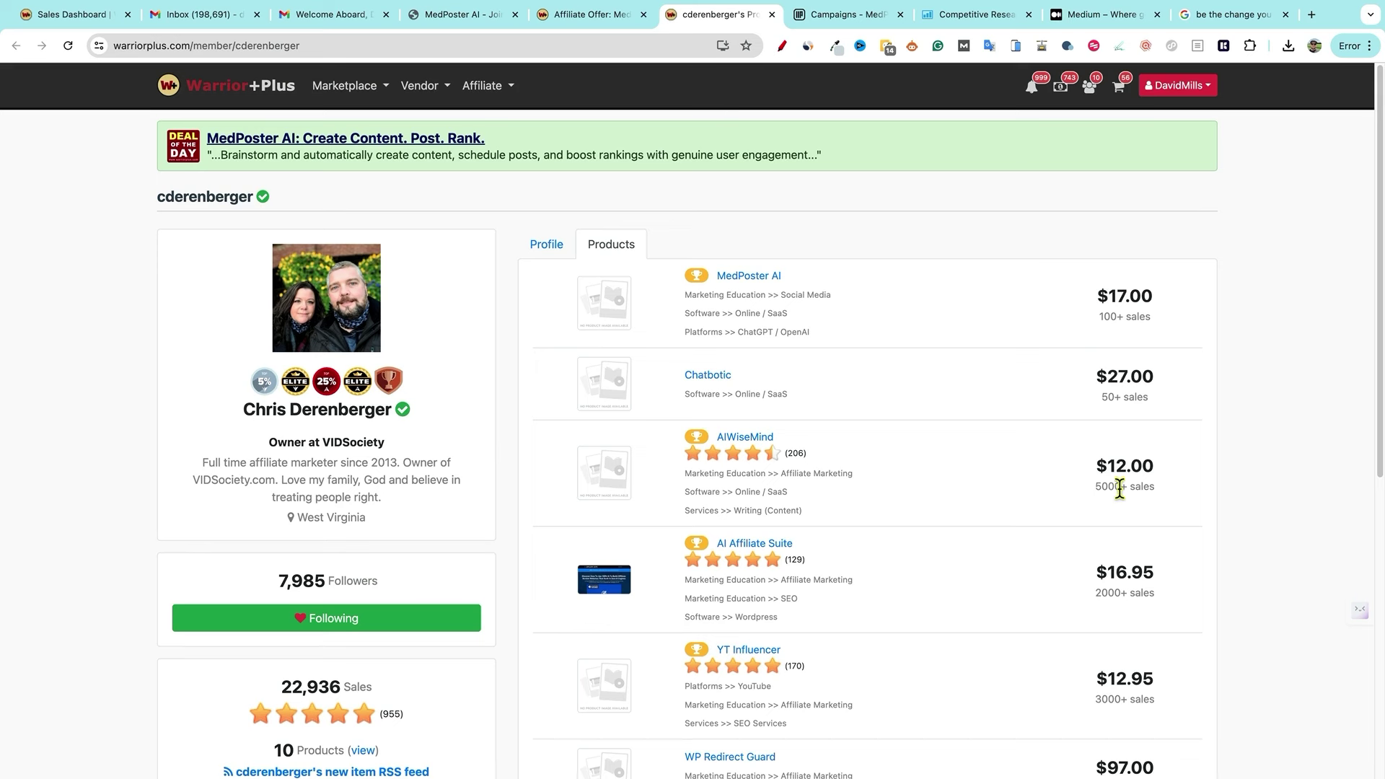
{"action": "left_click_drag", "start_coordinate": [1090, 487], "coordinate": [1202, 499]}
{"action": "left_click_drag", "start_coordinate": [1093, 595], "coordinate": [1193, 610]}
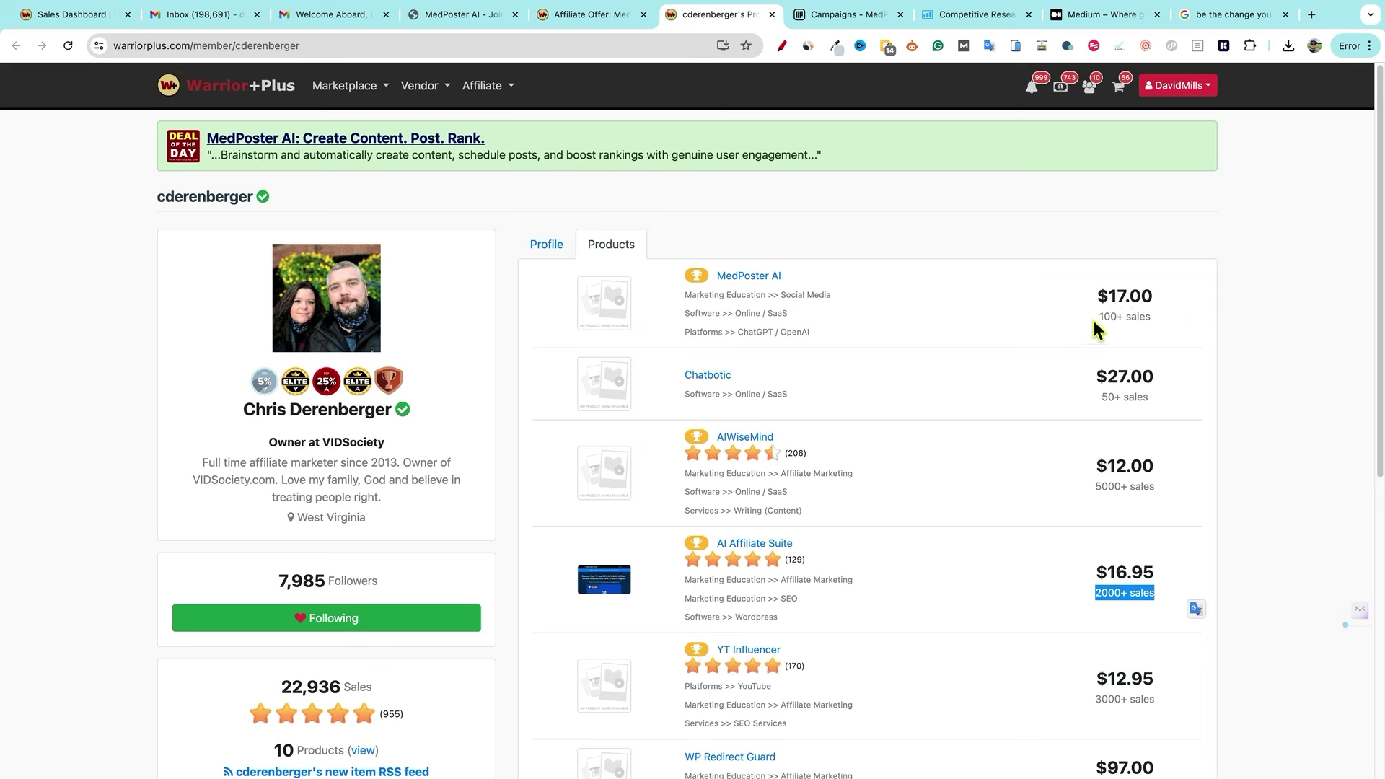
{"action": "left_click_drag", "start_coordinate": [1094, 329], "coordinate": [1188, 333]}
{"action": "left_click", "coordinate": [1223, 303]}
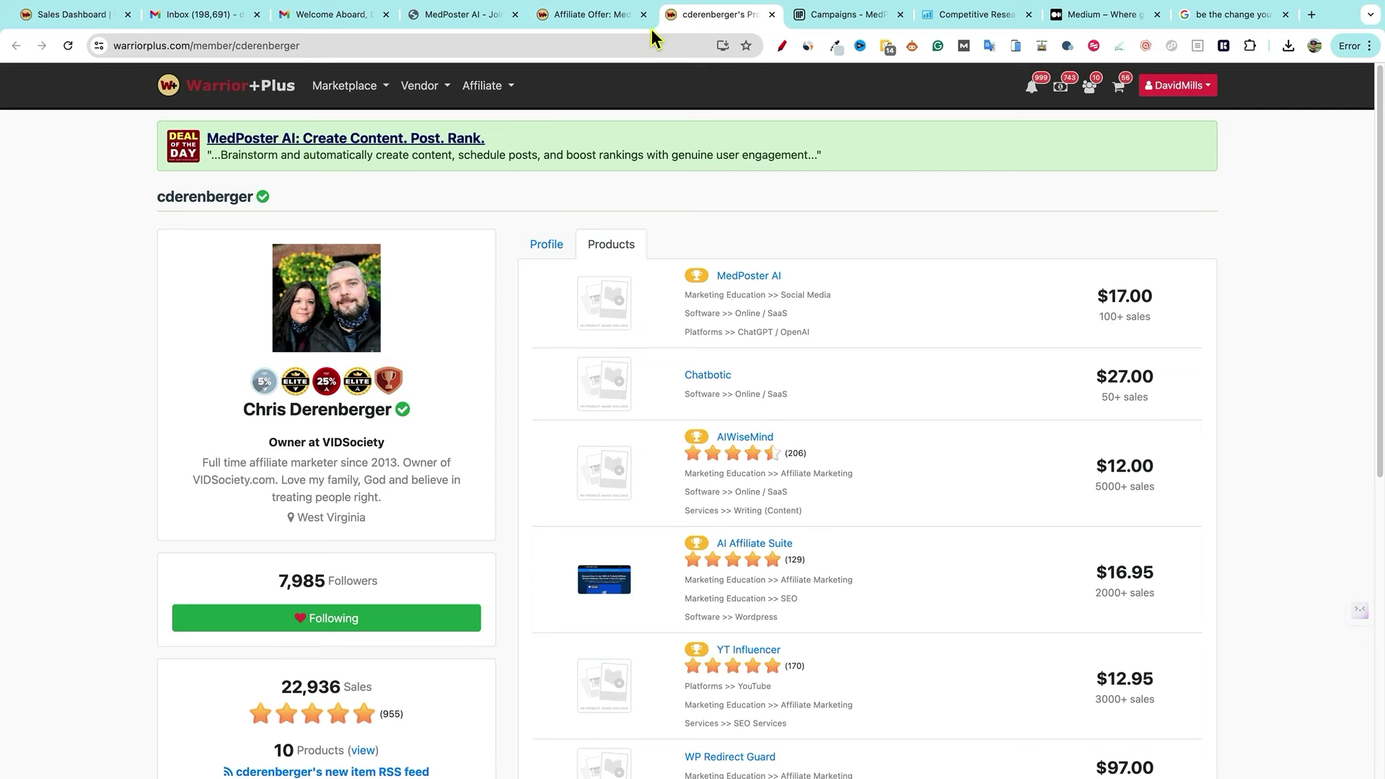
{"action": "scroll", "coordinate": [533, 436], "scroll_direction": "down", "scroll_amount": 5}
{"action": "scroll", "coordinate": [533, 436], "scroll_direction": "up", "scroll_amount": 5}
{"action": "left_click", "coordinate": [848, 22]}
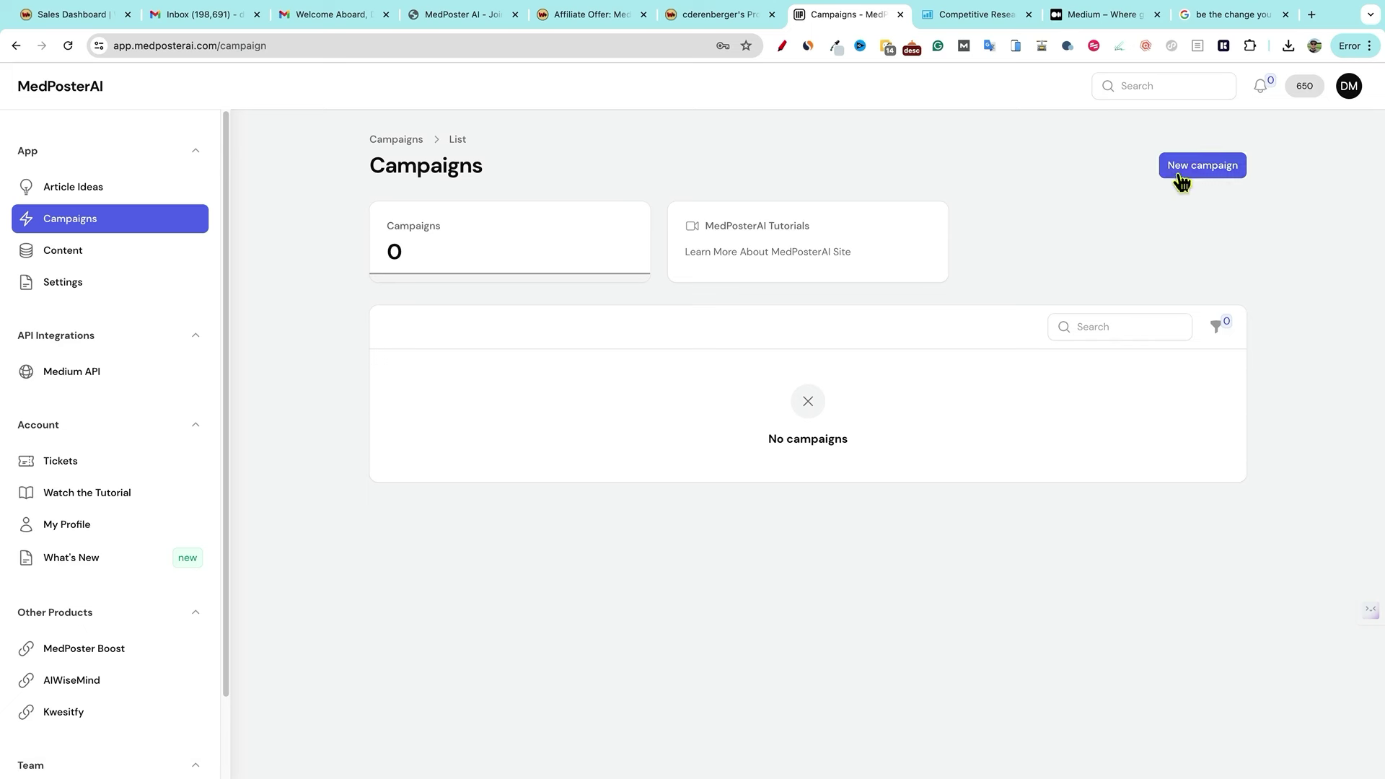
- Go to Content and open the Medium API page, which shows 0 connected accounts
{"action": "left_click", "coordinate": [76, 253]}
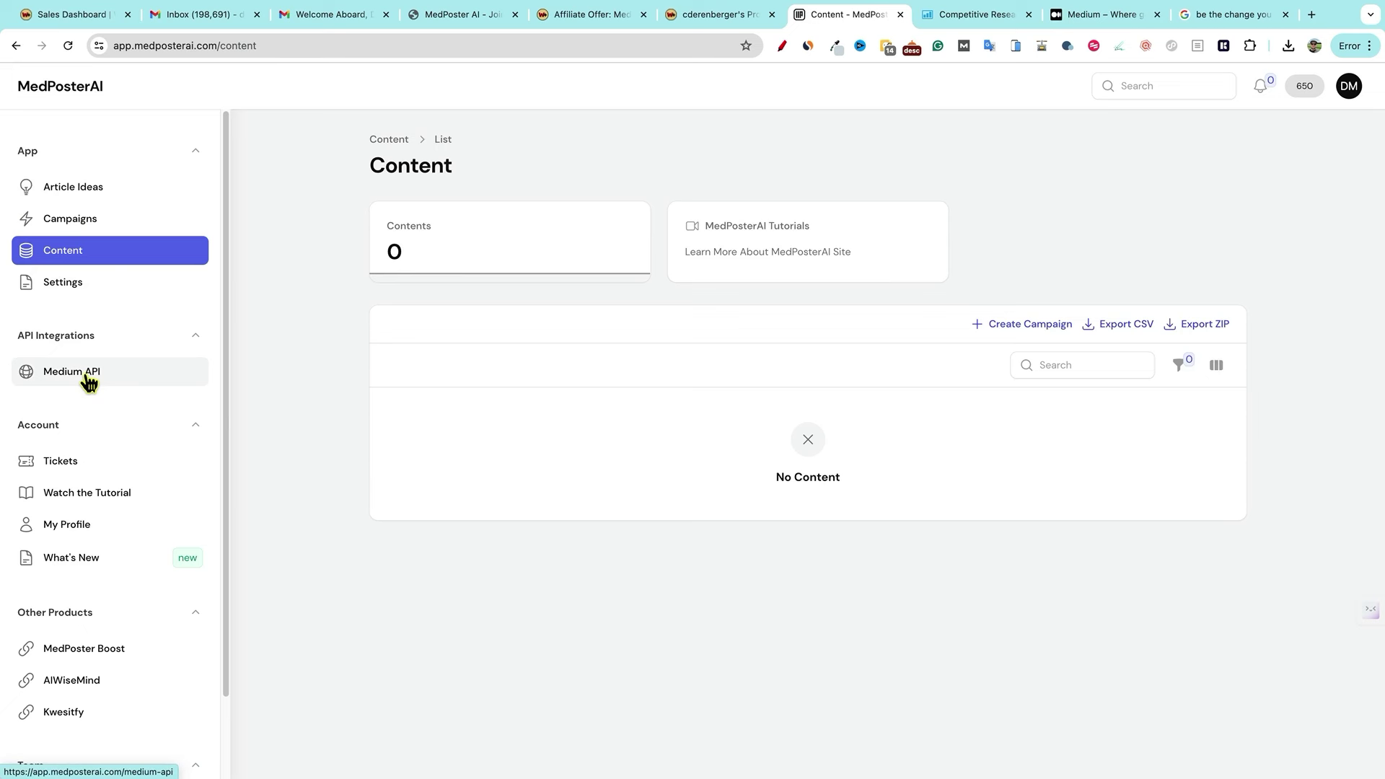
{"action": "left_click", "coordinate": [88, 381]}
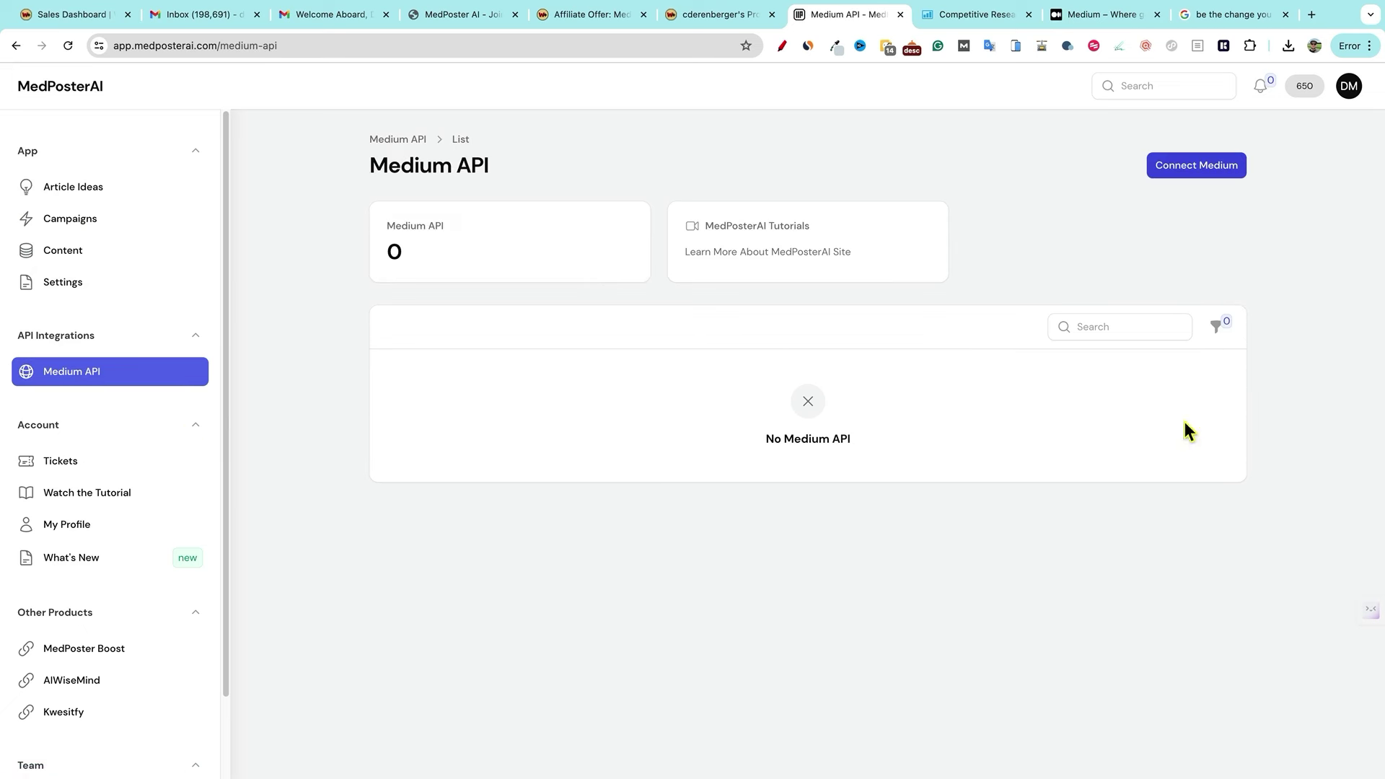
- Start the Connect Medium form, check Medium's security settings for the integration token, then open Tickets
{"action": "left_click", "coordinate": [1219, 173]}
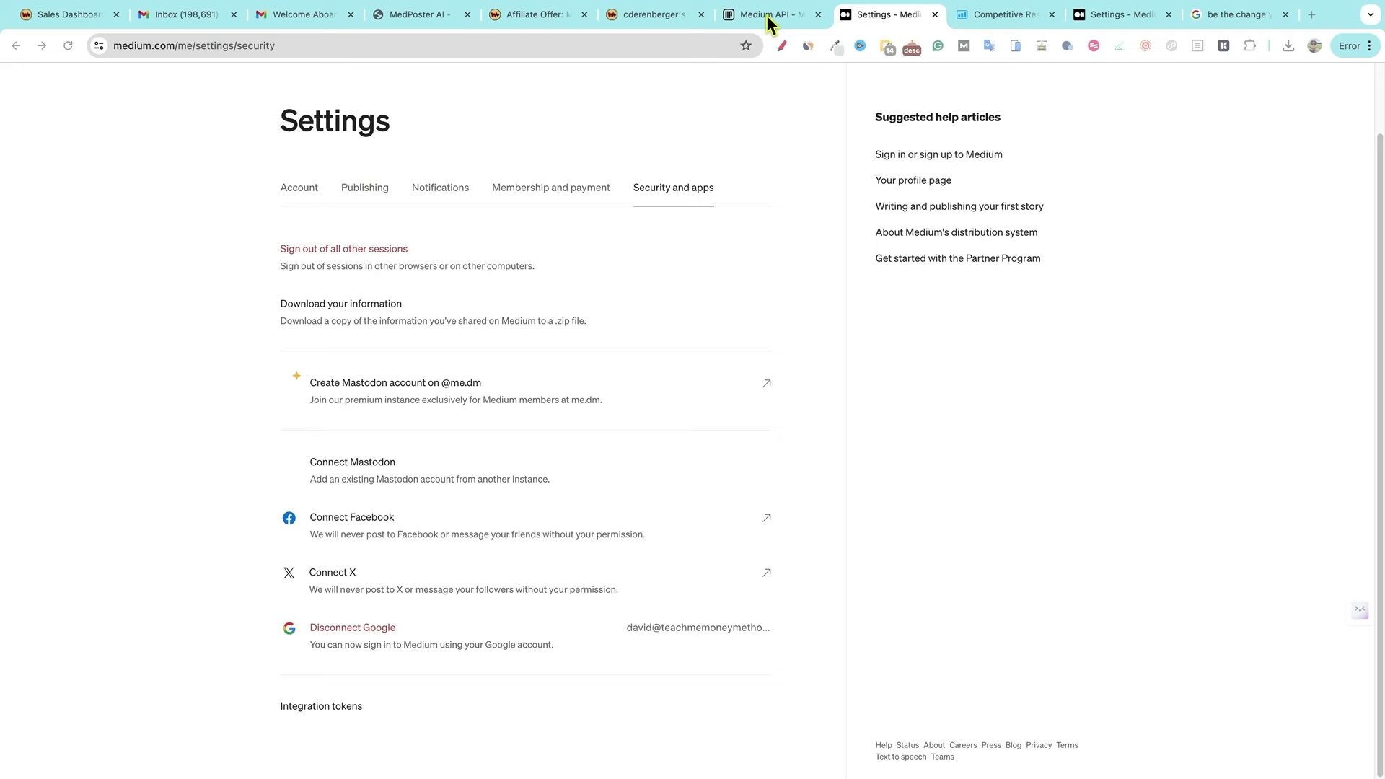
{"action": "left_click", "coordinate": [767, 15]}
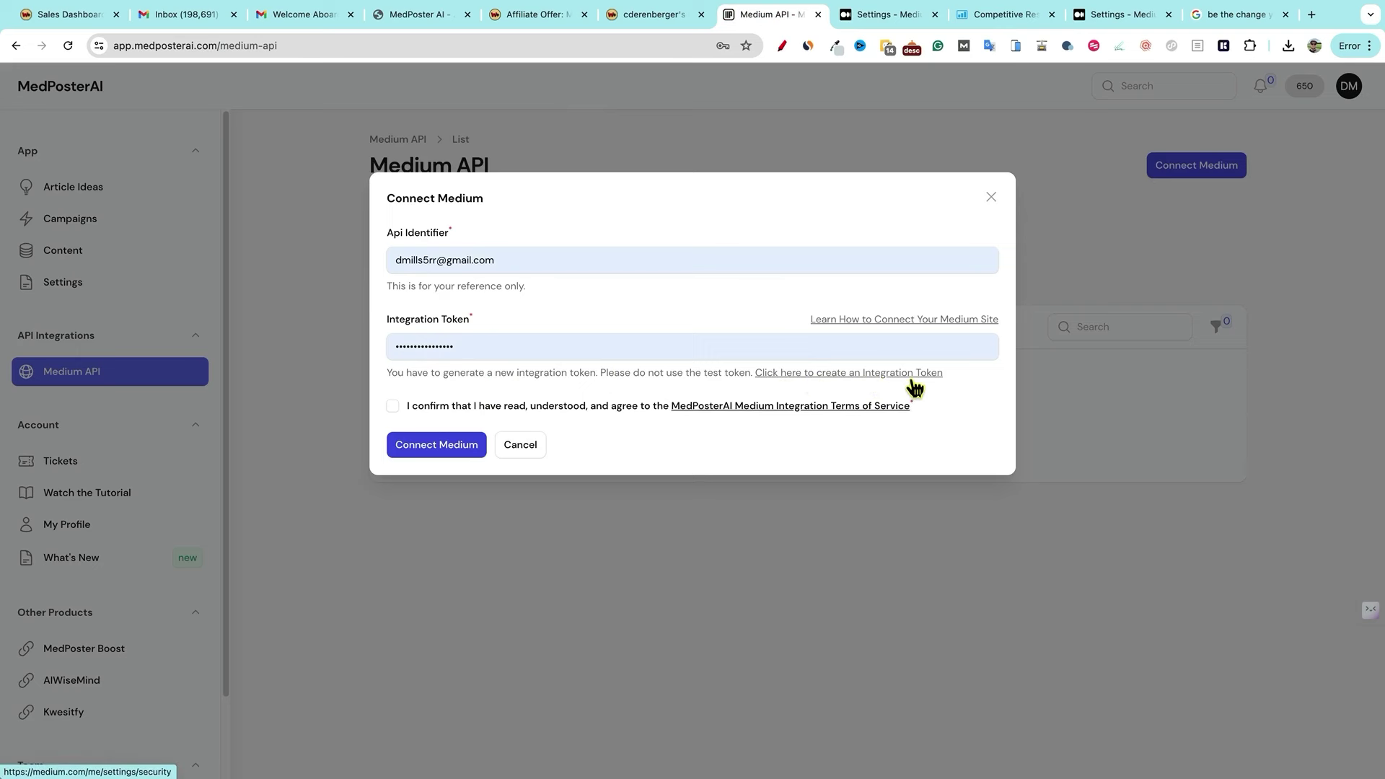
{"action": "left_click", "coordinate": [881, 15]}
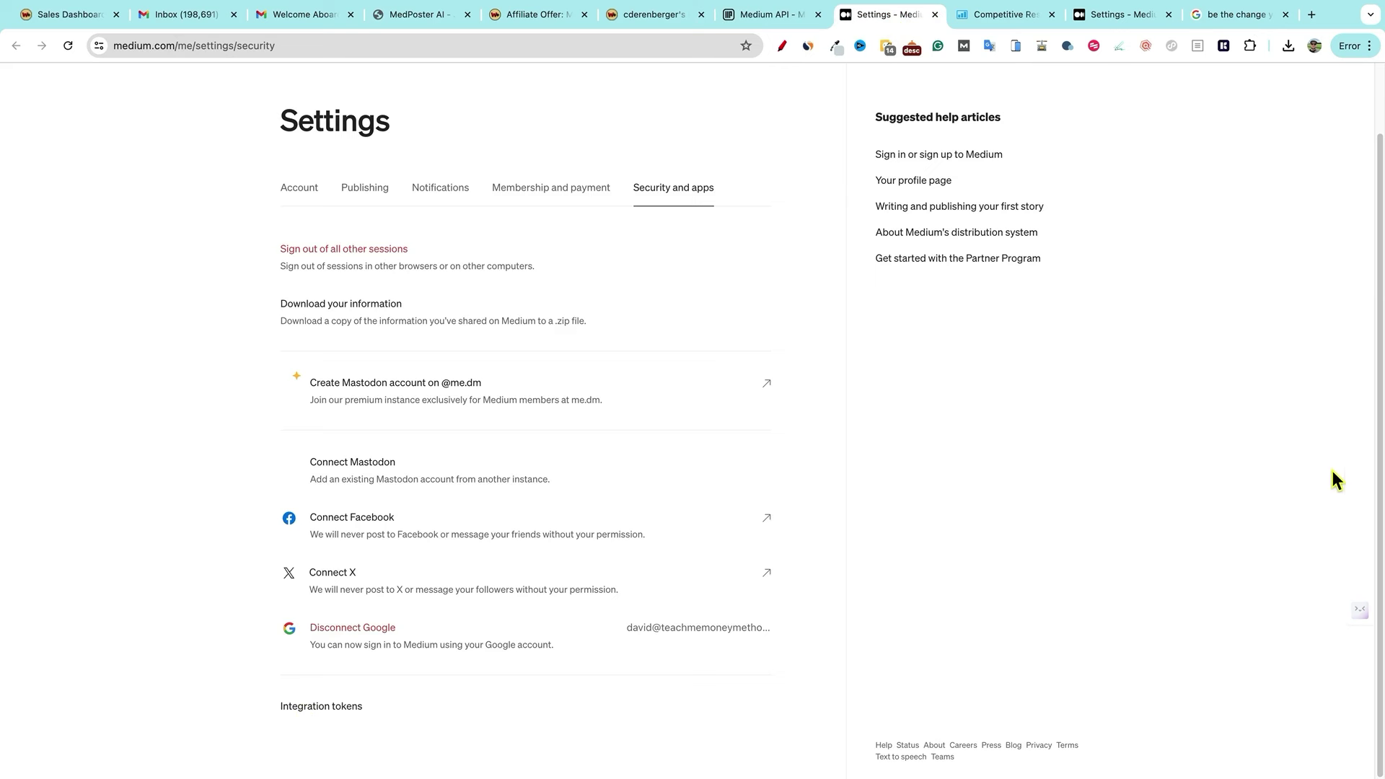
{"action": "key", "text": "ctrl+shift+Tab"}
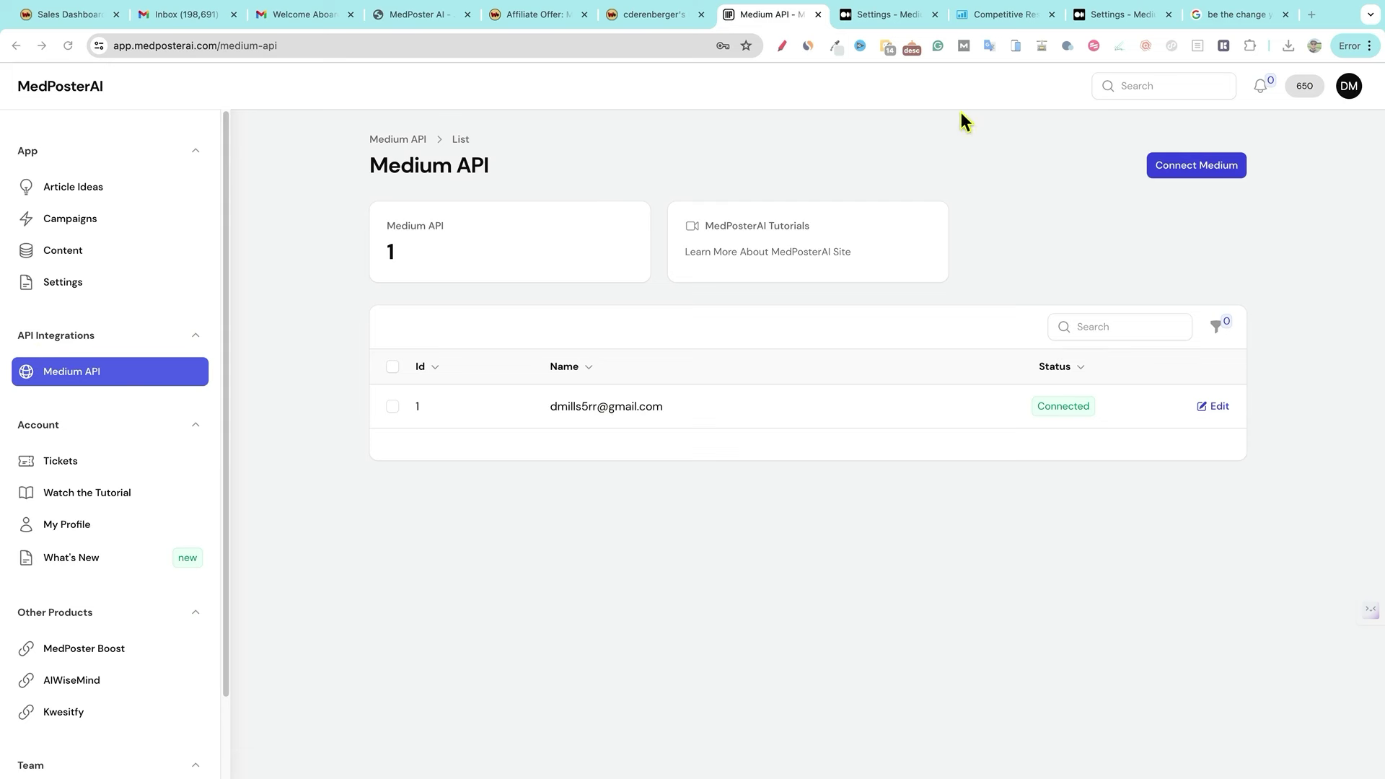
{"action": "left_click", "coordinate": [62, 463]}
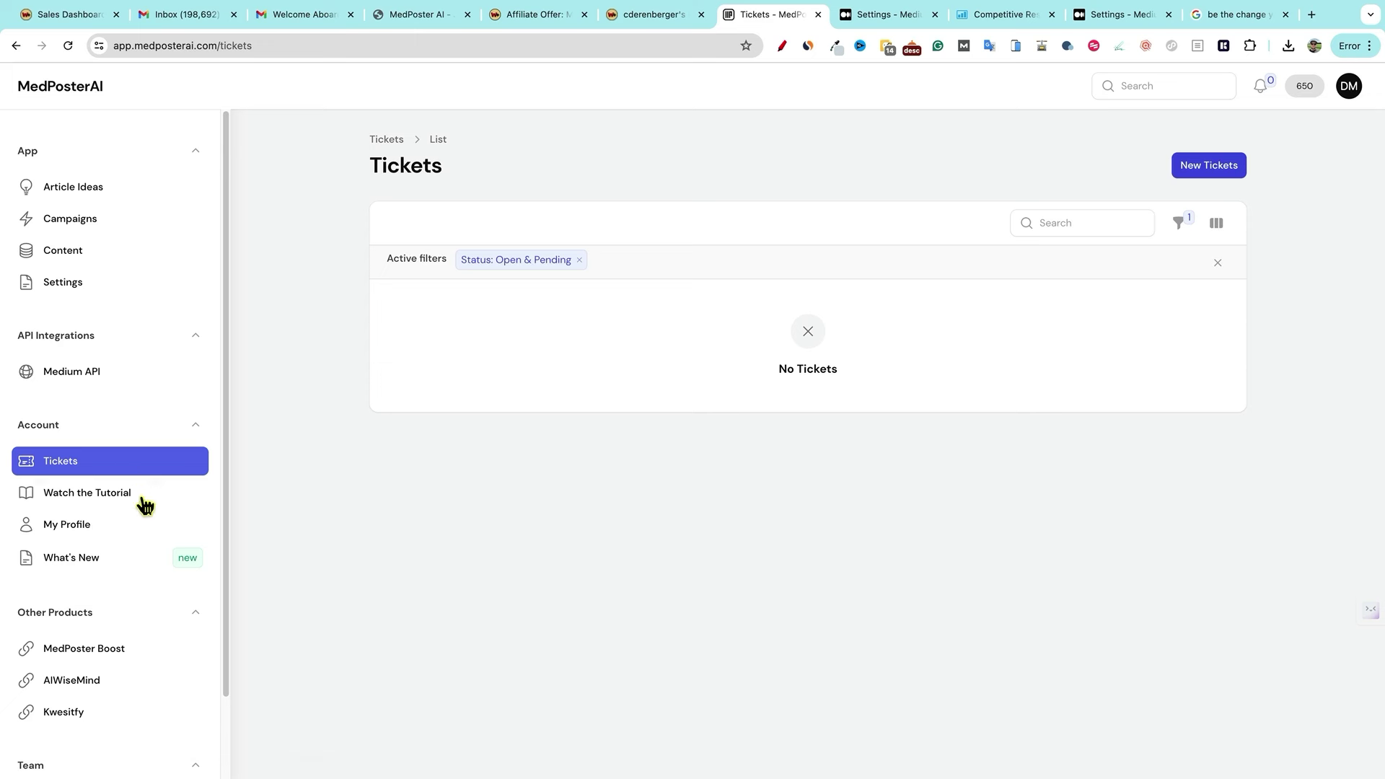
- Review the tutorial playlist and the empty What's New change log, then open Settings
{"action": "left_click", "coordinate": [108, 494]}
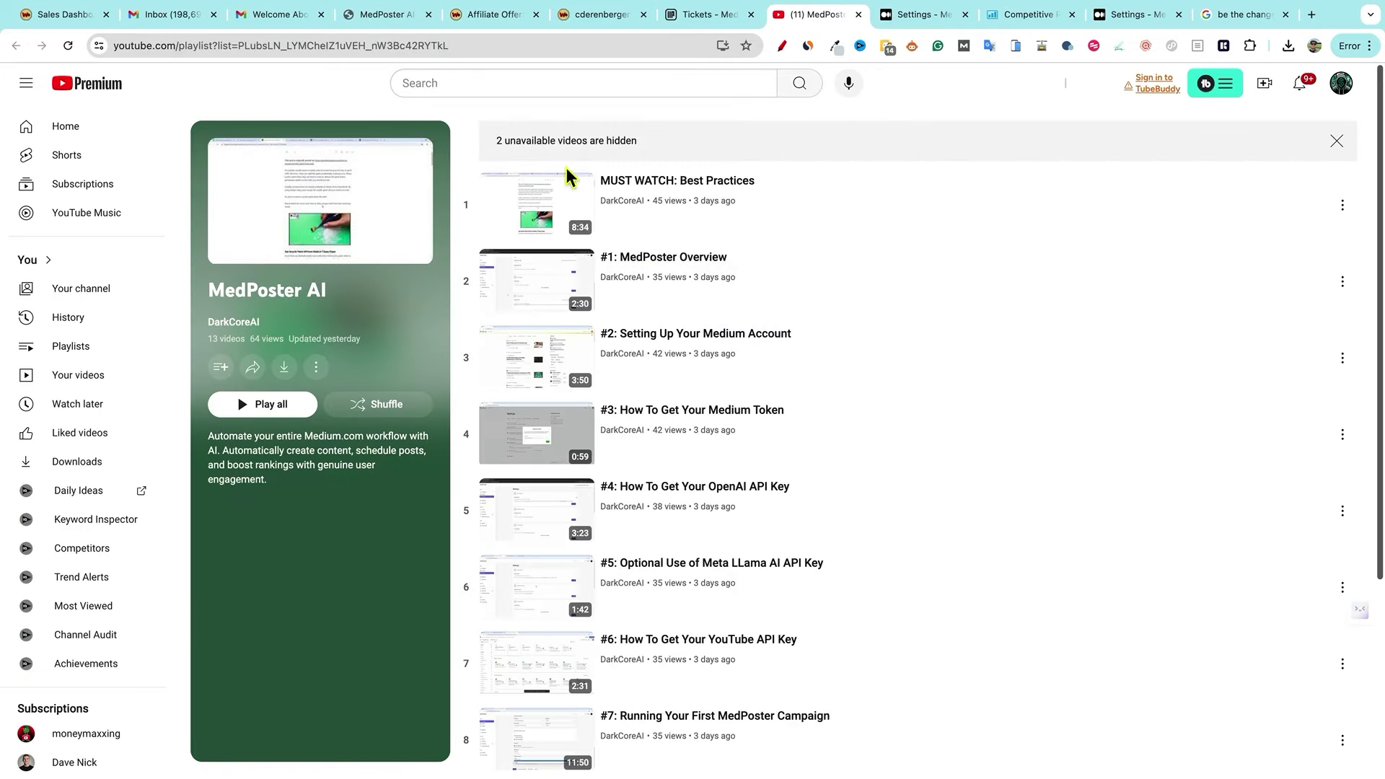
{"action": "left_click", "coordinate": [707, 21]}
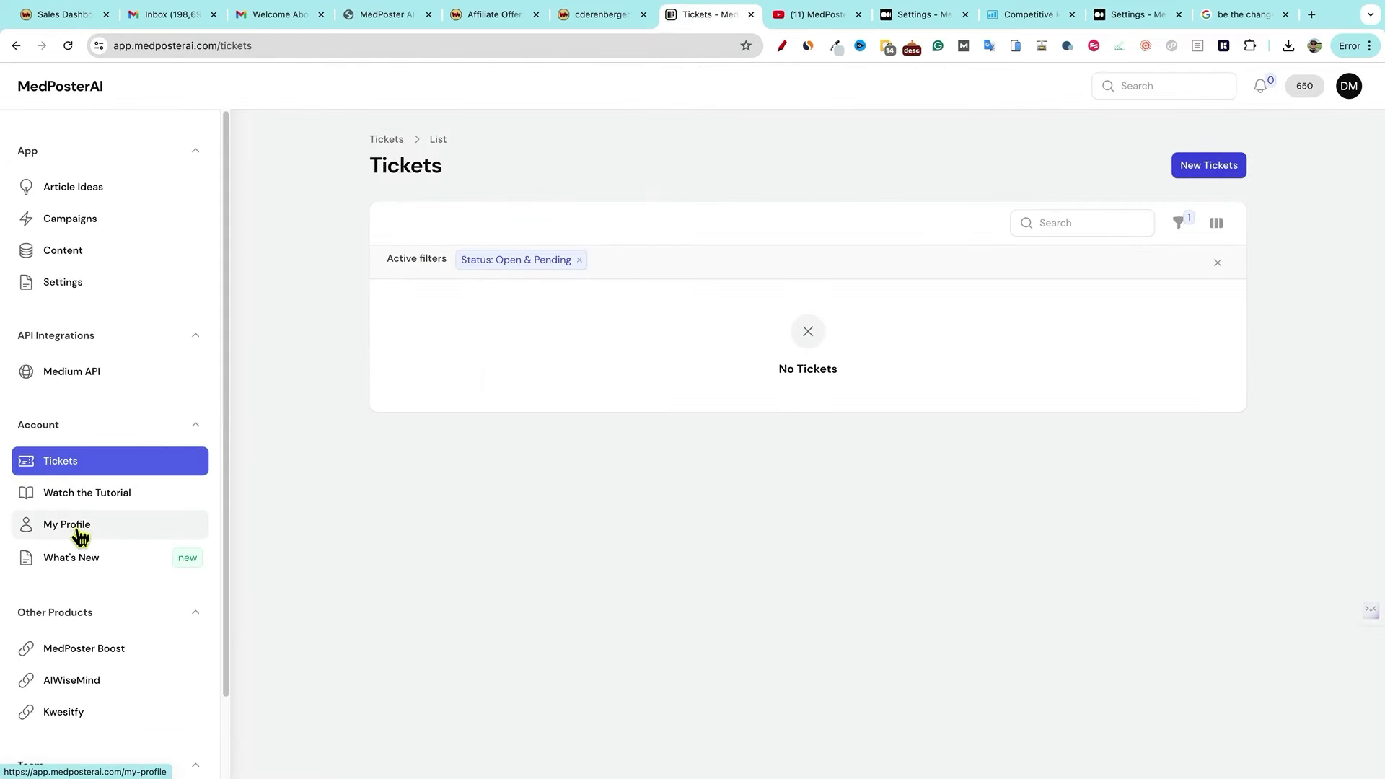
{"action": "left_click", "coordinate": [89, 563]}
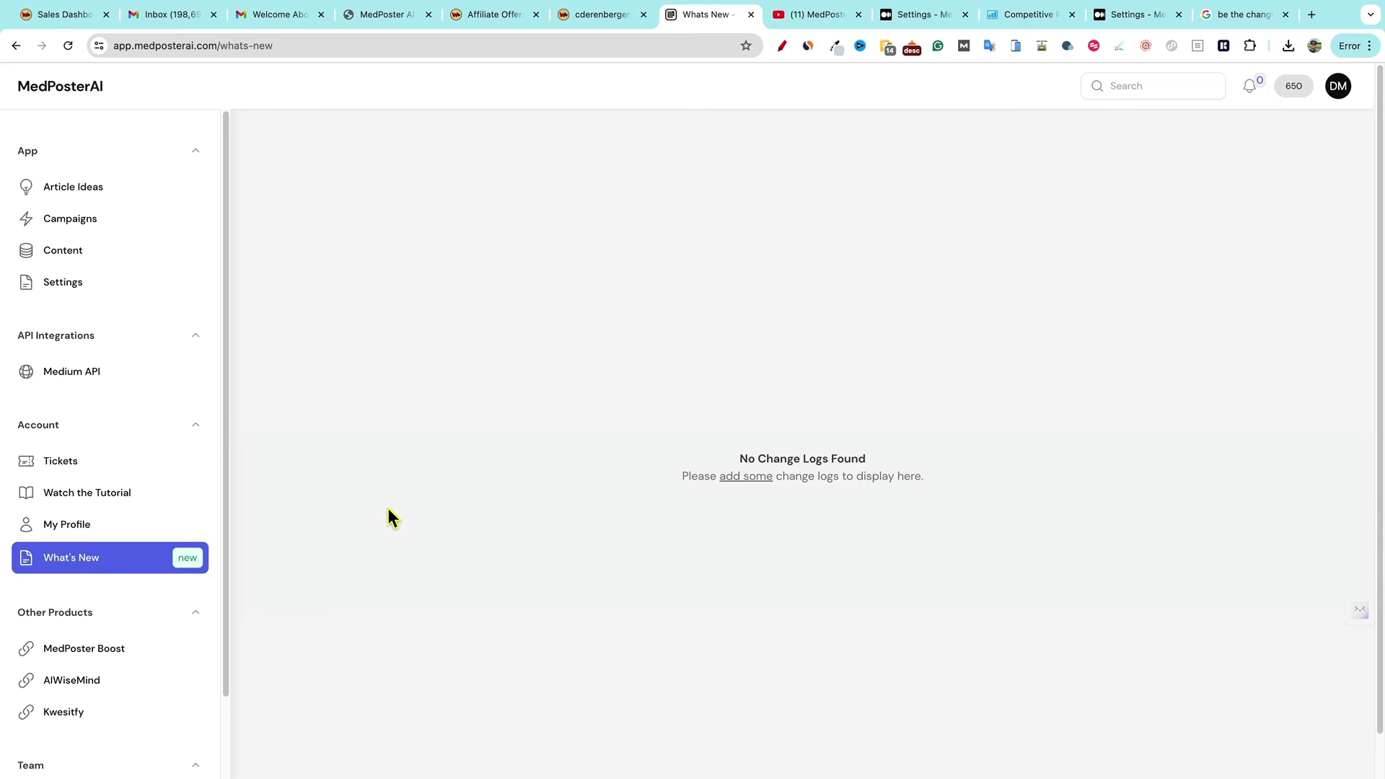
{"action": "left_click", "coordinate": [68, 283]}
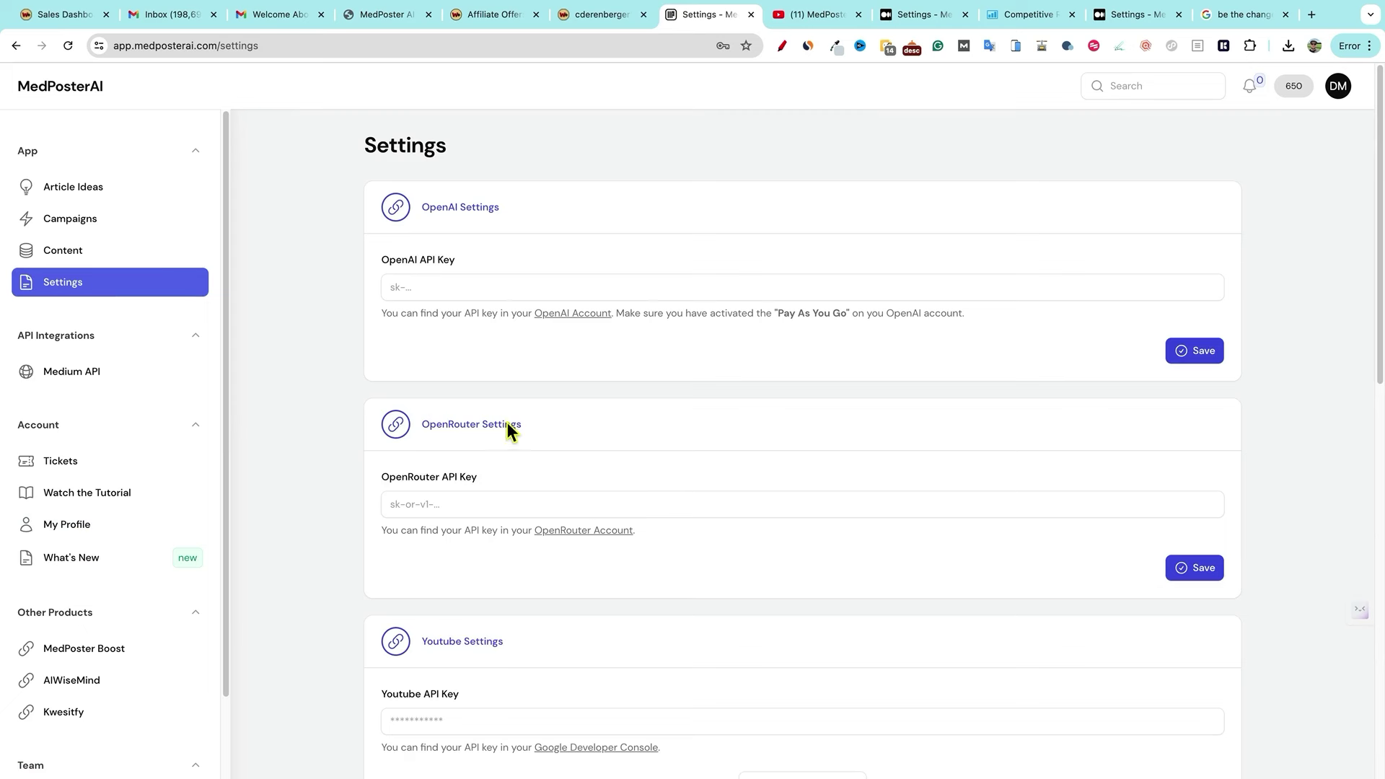
- Open the OpenRouter account link and view its Similarweb stats (1.4M monthly visits)
{"action": "left_click", "coordinate": [578, 534]}
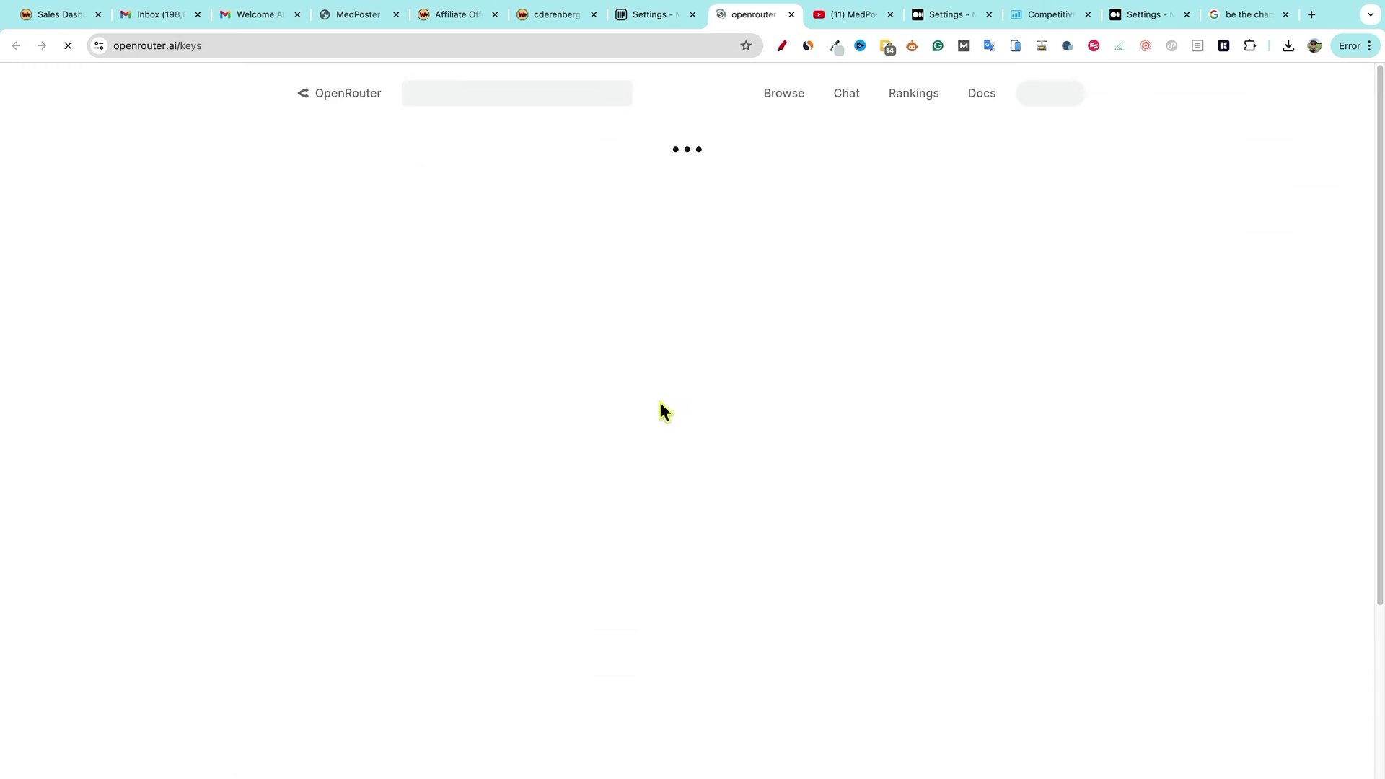
{"action": "left_click", "coordinate": [808, 45]}
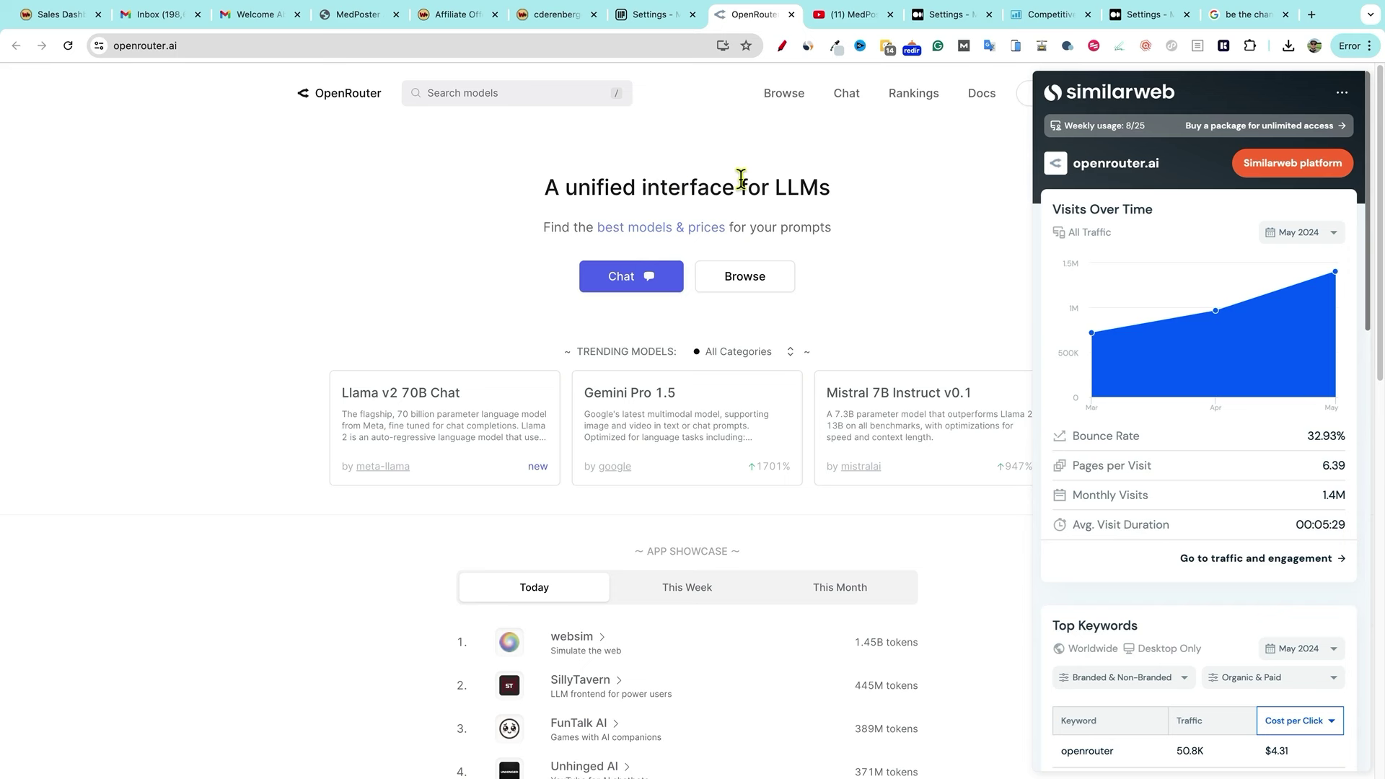
- Close the Similarweb panel, browse OpenRouter's model prices, then return to MedPoster Settings
{"action": "left_click", "coordinate": [331, 193]}
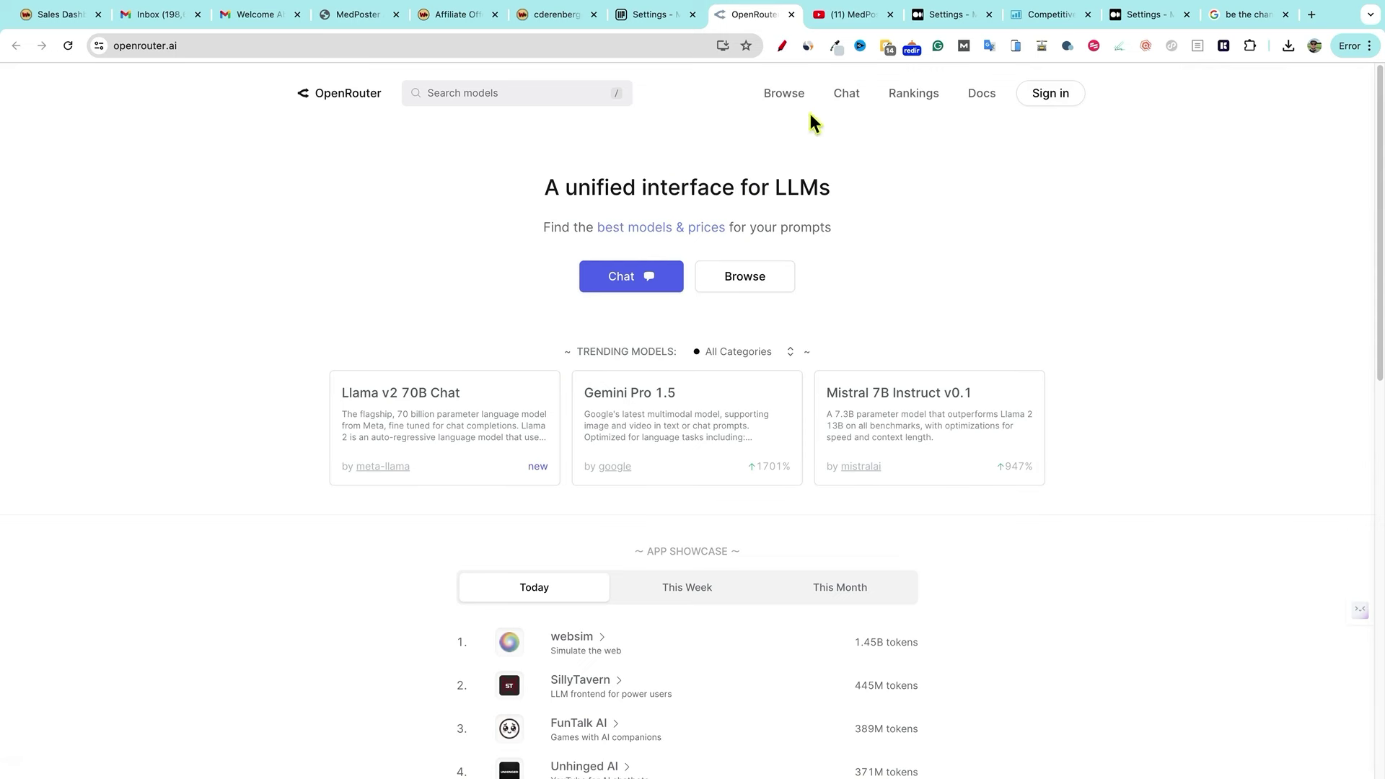
{"action": "left_click", "coordinate": [784, 96]}
{"action": "scroll", "coordinate": [566, 418], "scroll_direction": "down", "scroll_amount": 13}
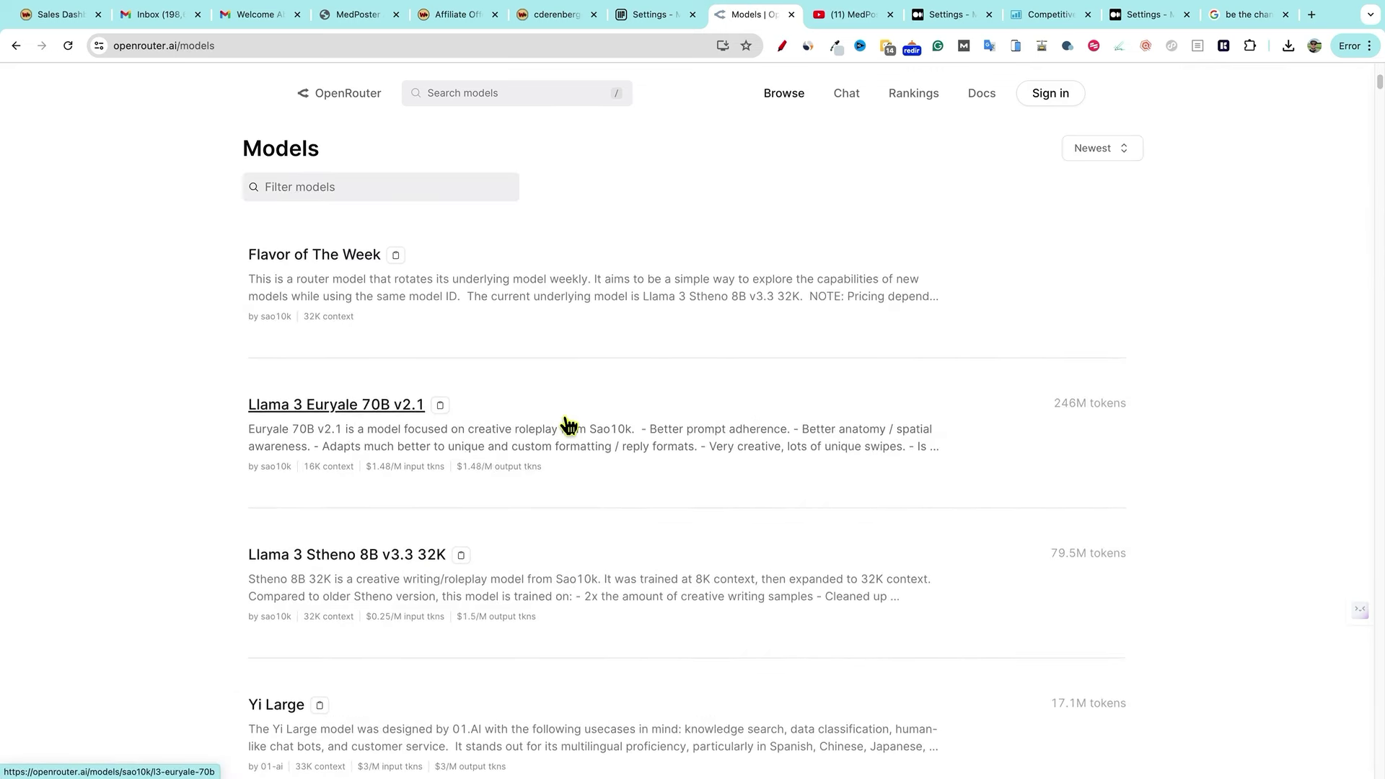
{"action": "scroll", "coordinate": [649, 436], "scroll_direction": "down", "scroll_amount": 2}
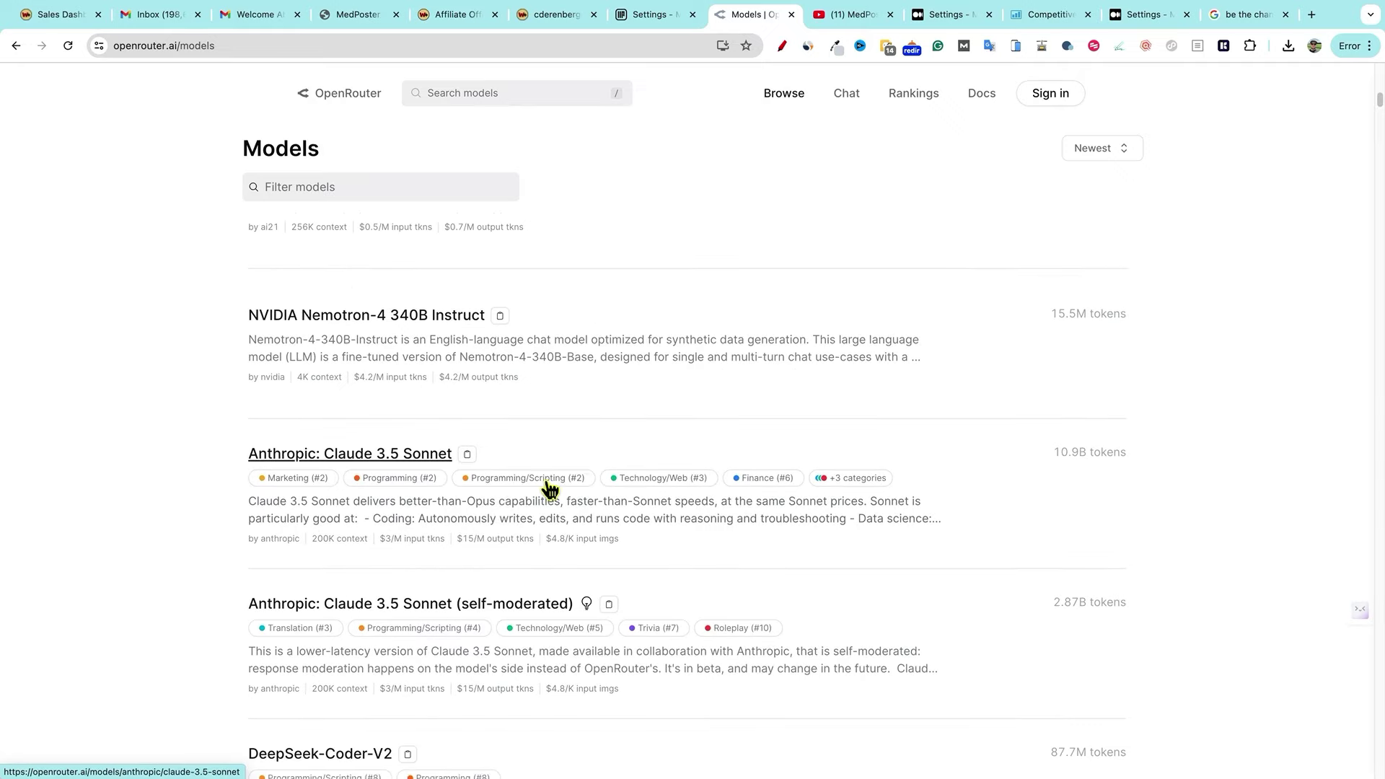
{"action": "scroll", "coordinate": [764, 453], "scroll_direction": "up", "scroll_amount": 15}
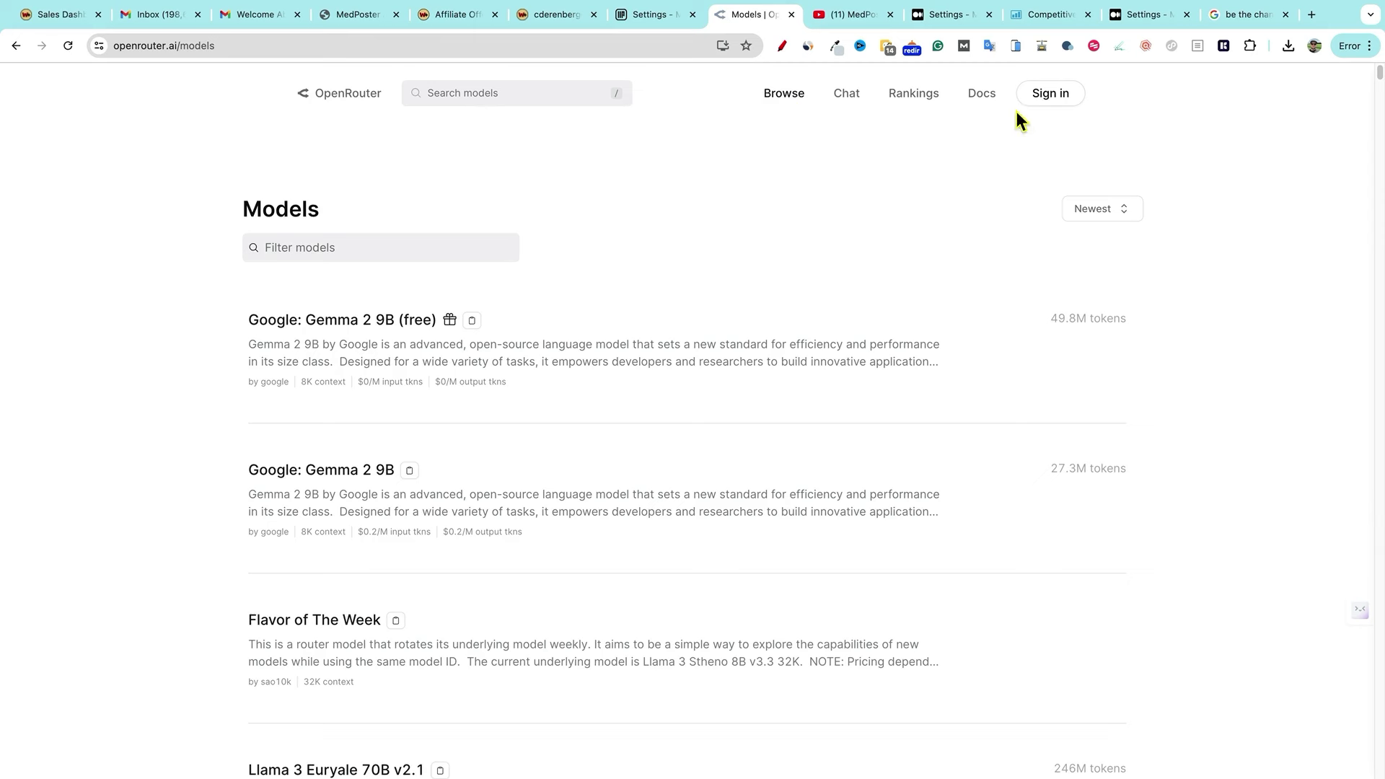
{"action": "left_click", "coordinate": [656, 16]}
{"action": "scroll", "coordinate": [454, 641], "scroll_direction": "down", "scroll_amount": 2}
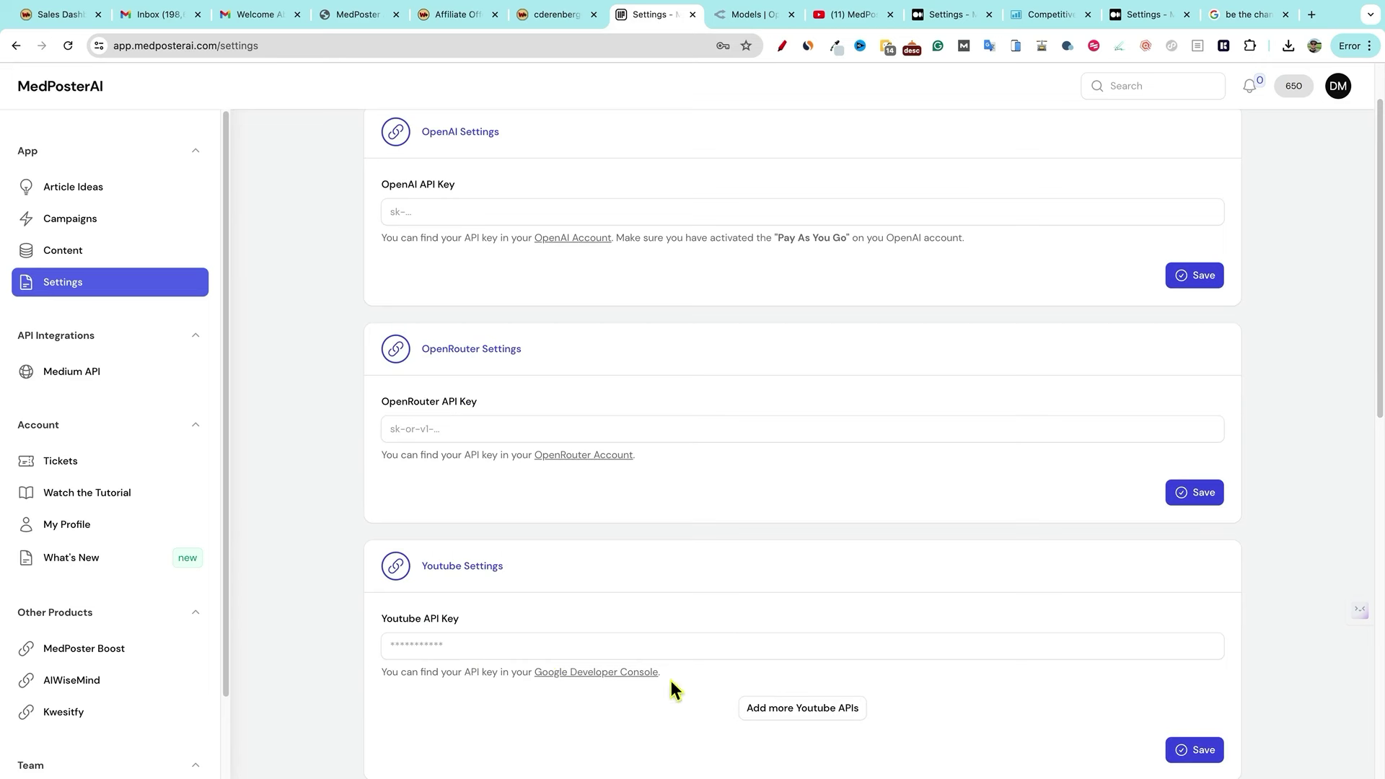
{"action": "scroll", "coordinate": [511, 587], "scroll_direction": "up", "scroll_amount": 2}
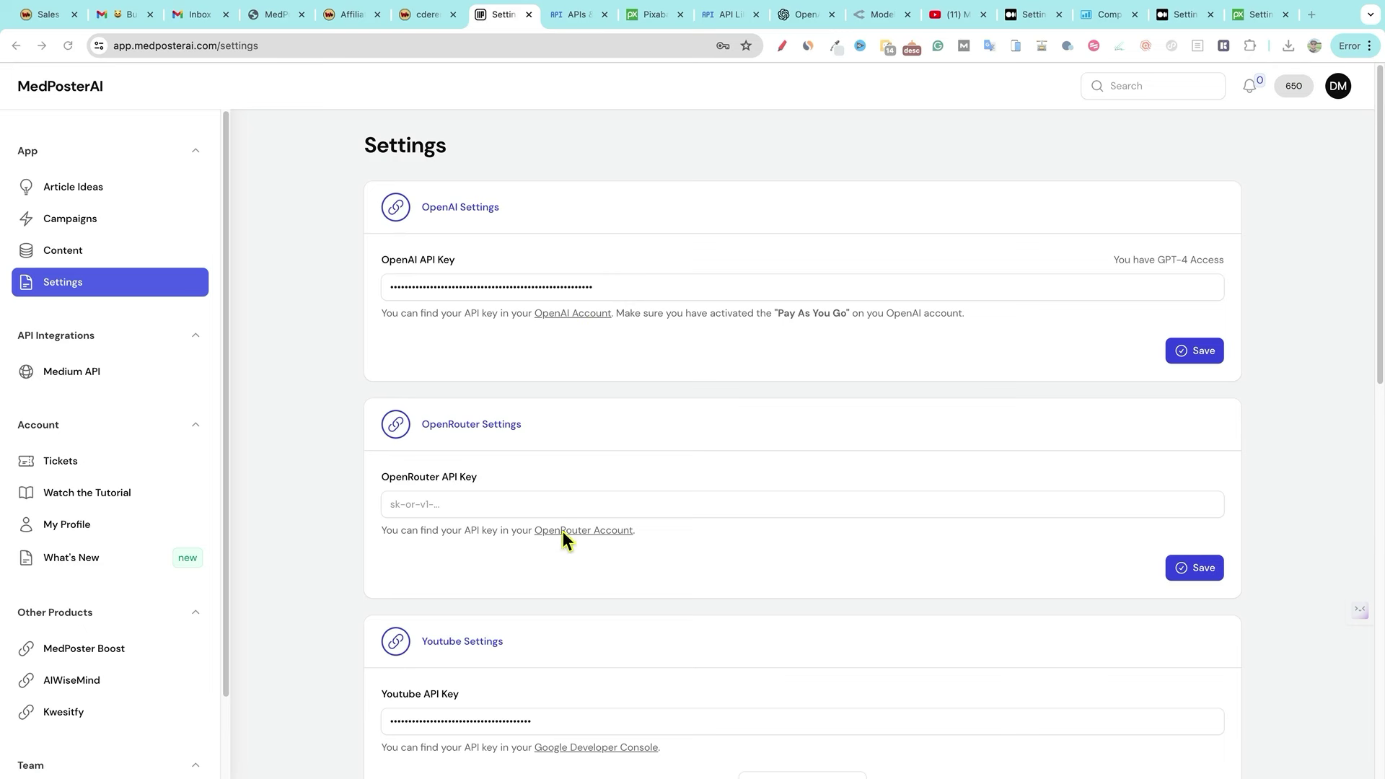
- Scroll through the Unsplash, Pexels and Pixabay key sections, then open Article Ideas
{"action": "scroll", "coordinate": [548, 555], "scroll_direction": "down", "scroll_amount": 2}
{"action": "scroll", "coordinate": [530, 425], "scroll_direction": "down", "scroll_amount": 1}
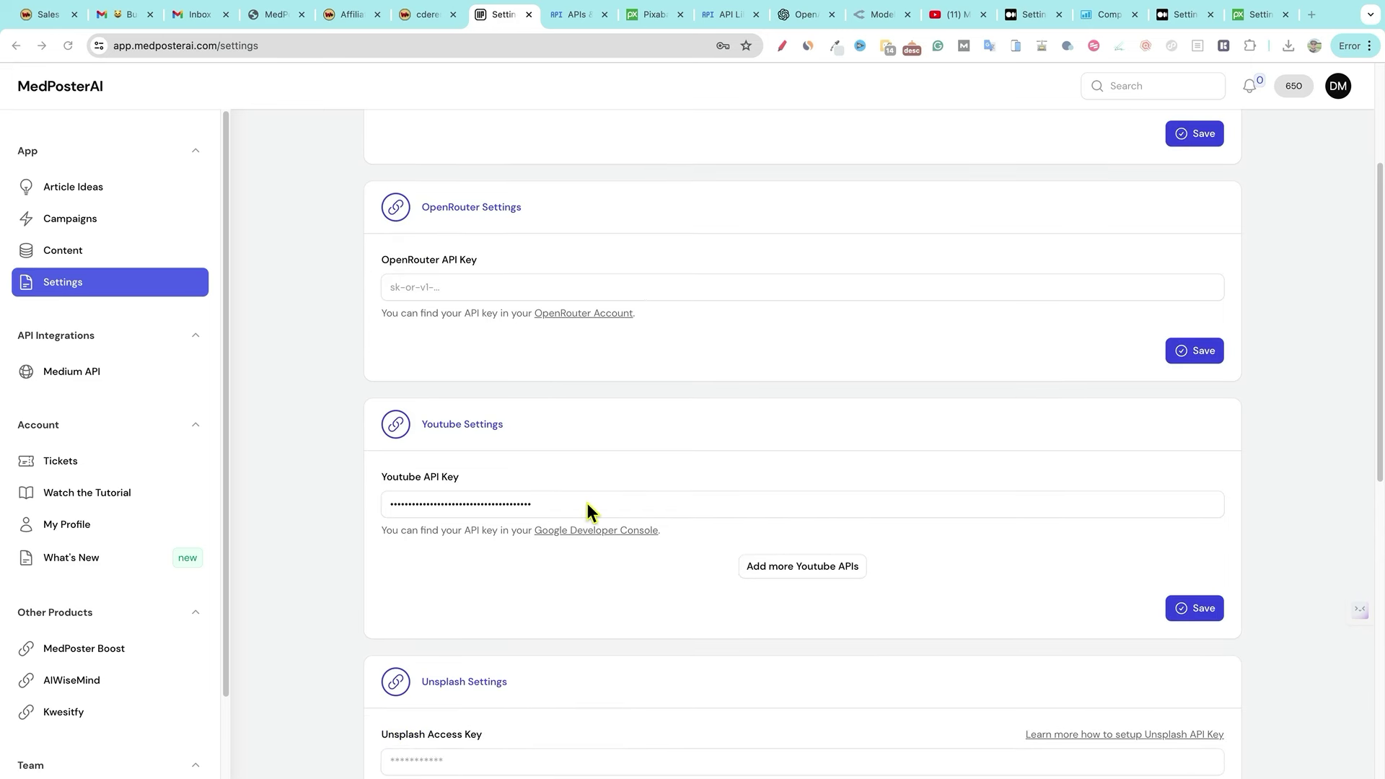
{"action": "scroll", "coordinate": [586, 504], "scroll_direction": "down", "scroll_amount": 4}
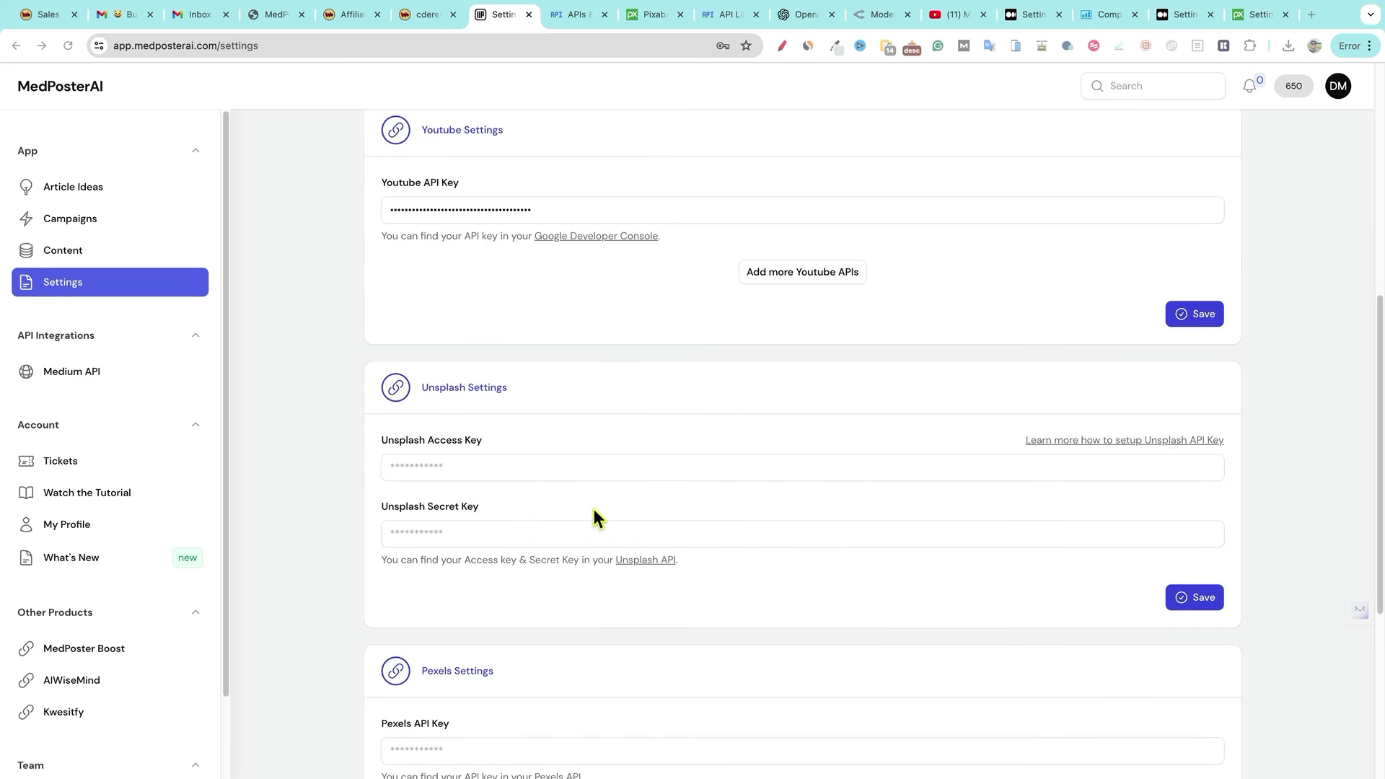
{"action": "scroll", "coordinate": [592, 508], "scroll_direction": "down", "scroll_amount": 1}
{"action": "scroll", "coordinate": [546, 574], "scroll_direction": "down", "scroll_amount": 4}
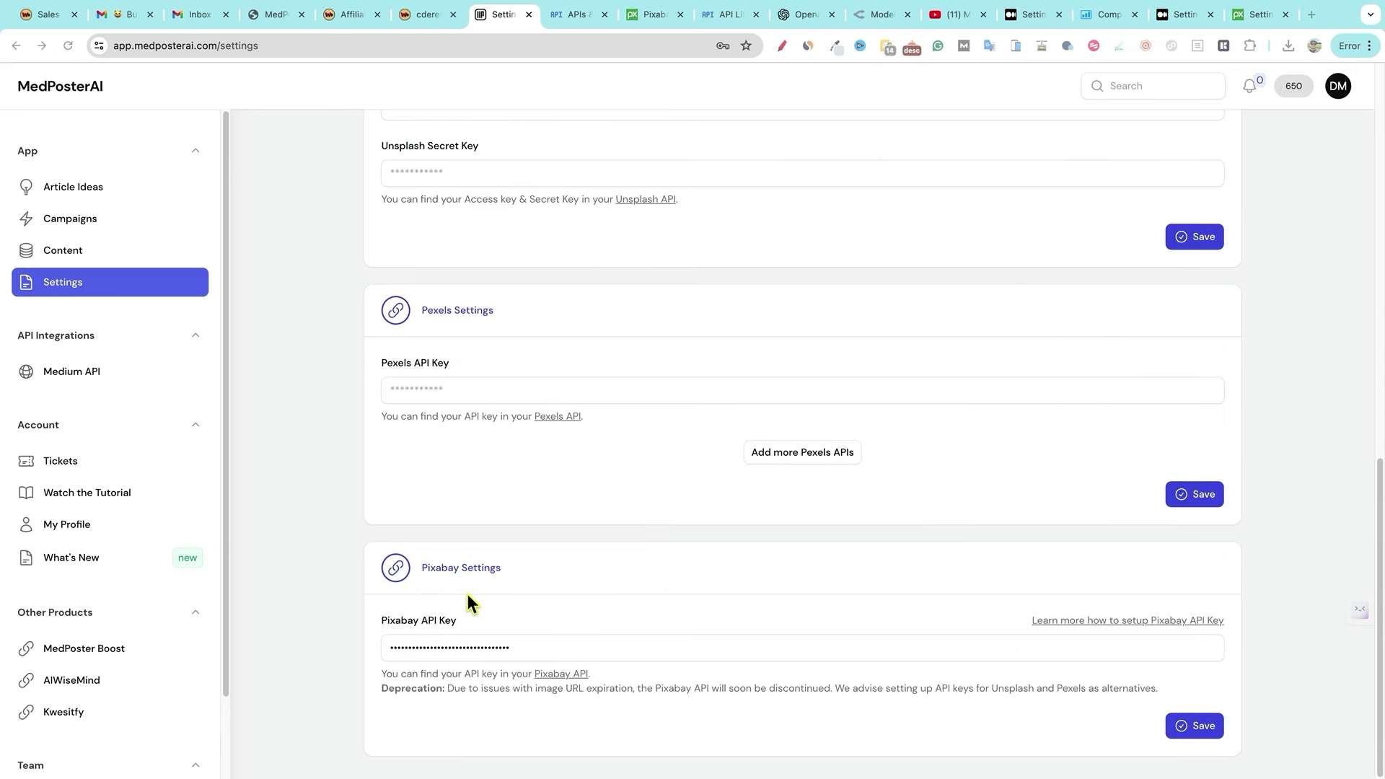
{"action": "scroll", "coordinate": [467, 596], "scroll_direction": "up", "scroll_amount": 12}
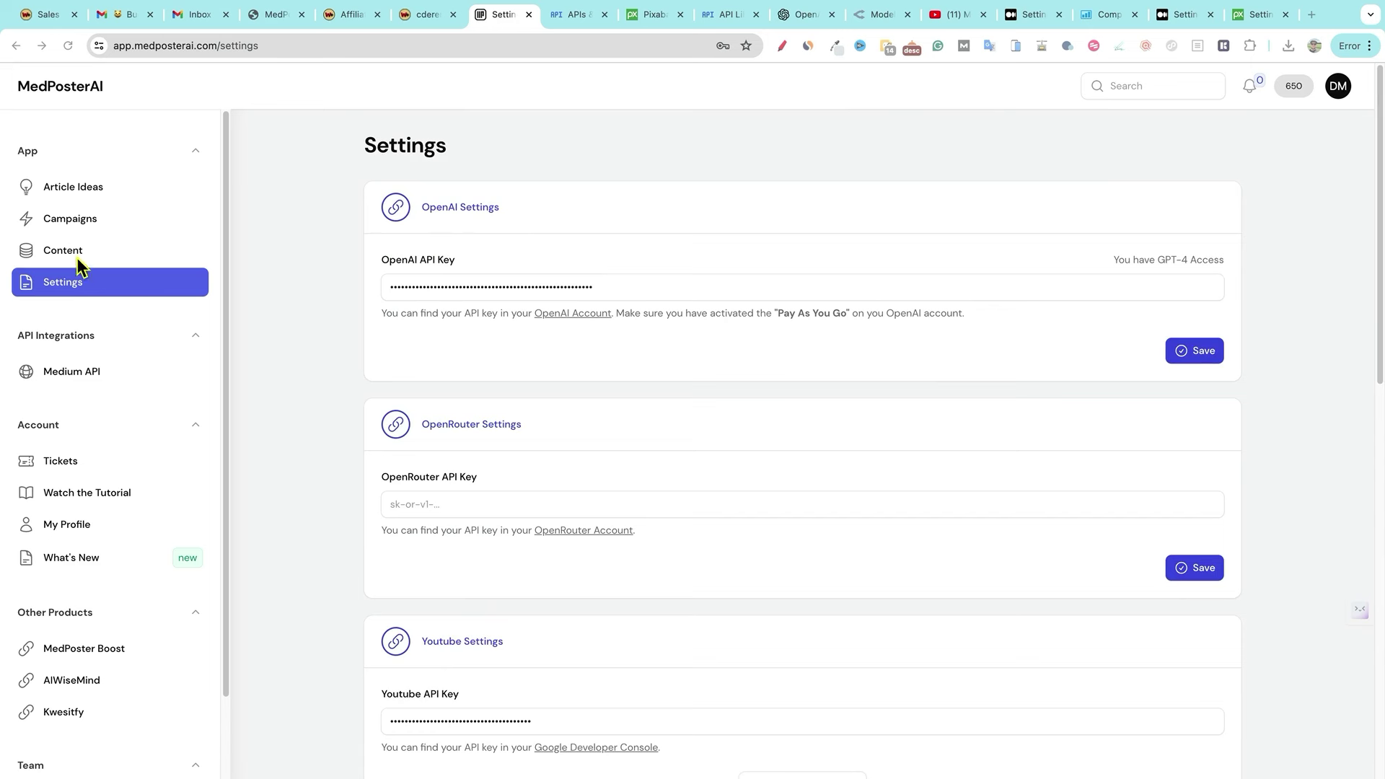
{"action": "left_click", "coordinate": [75, 192]}
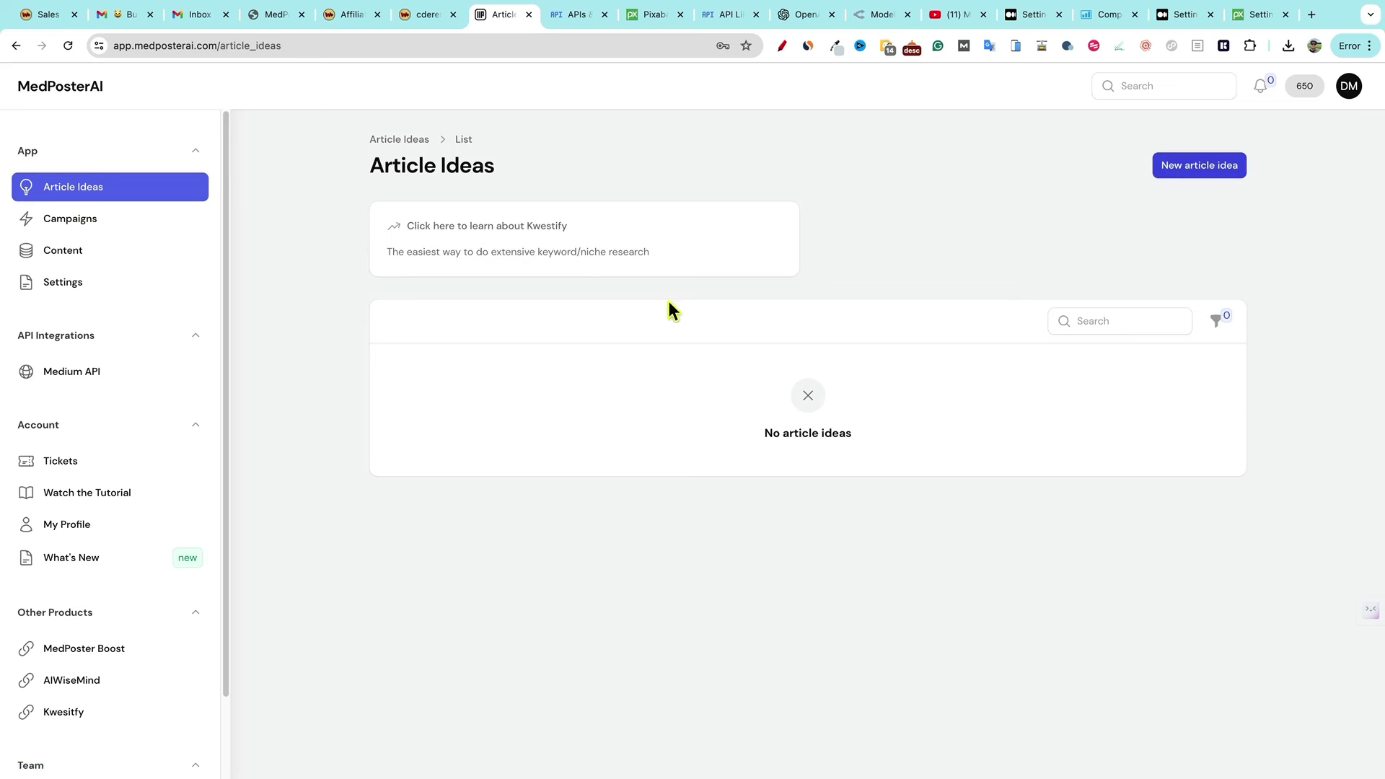
- Start a new article idea and choose GPT-4o as its model
{"action": "left_click", "coordinate": [1200, 171]}
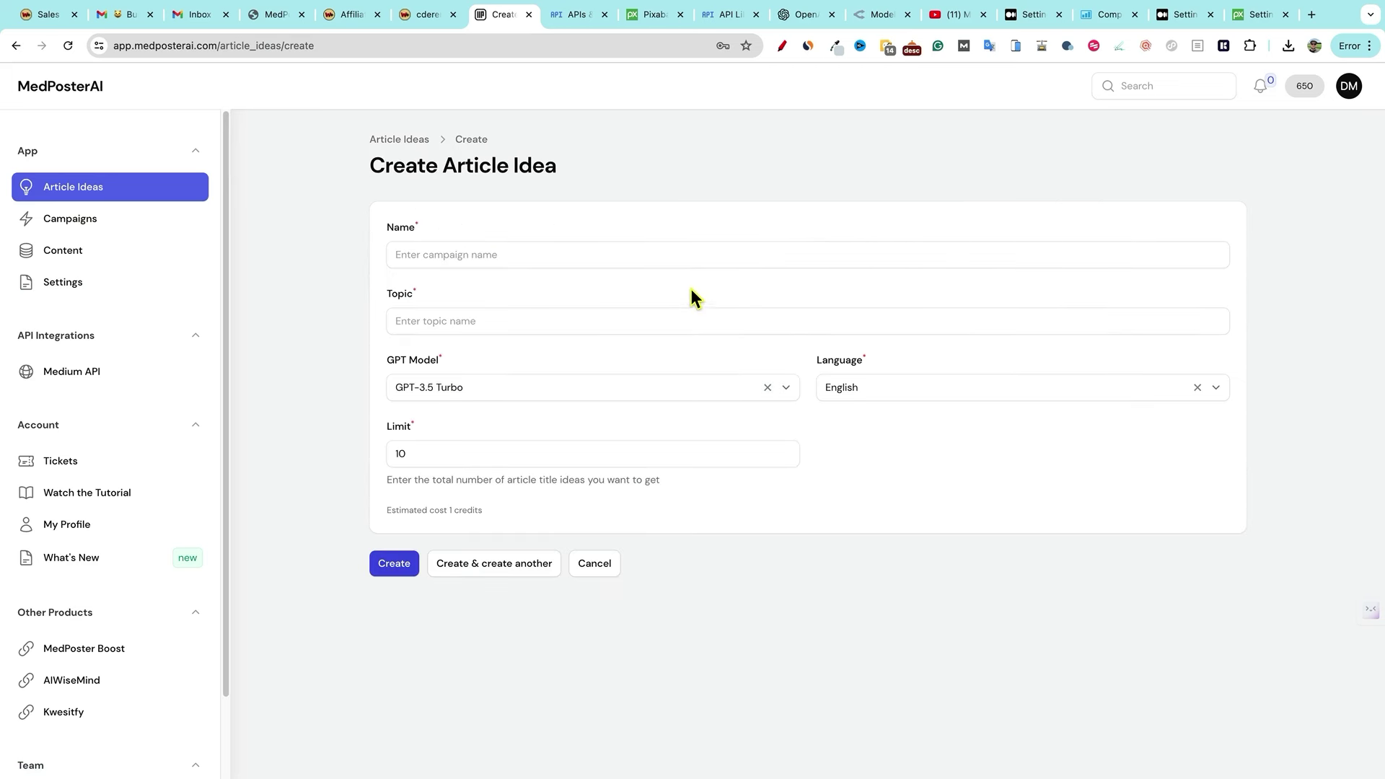
{"action": "left_click", "coordinate": [783, 388]}
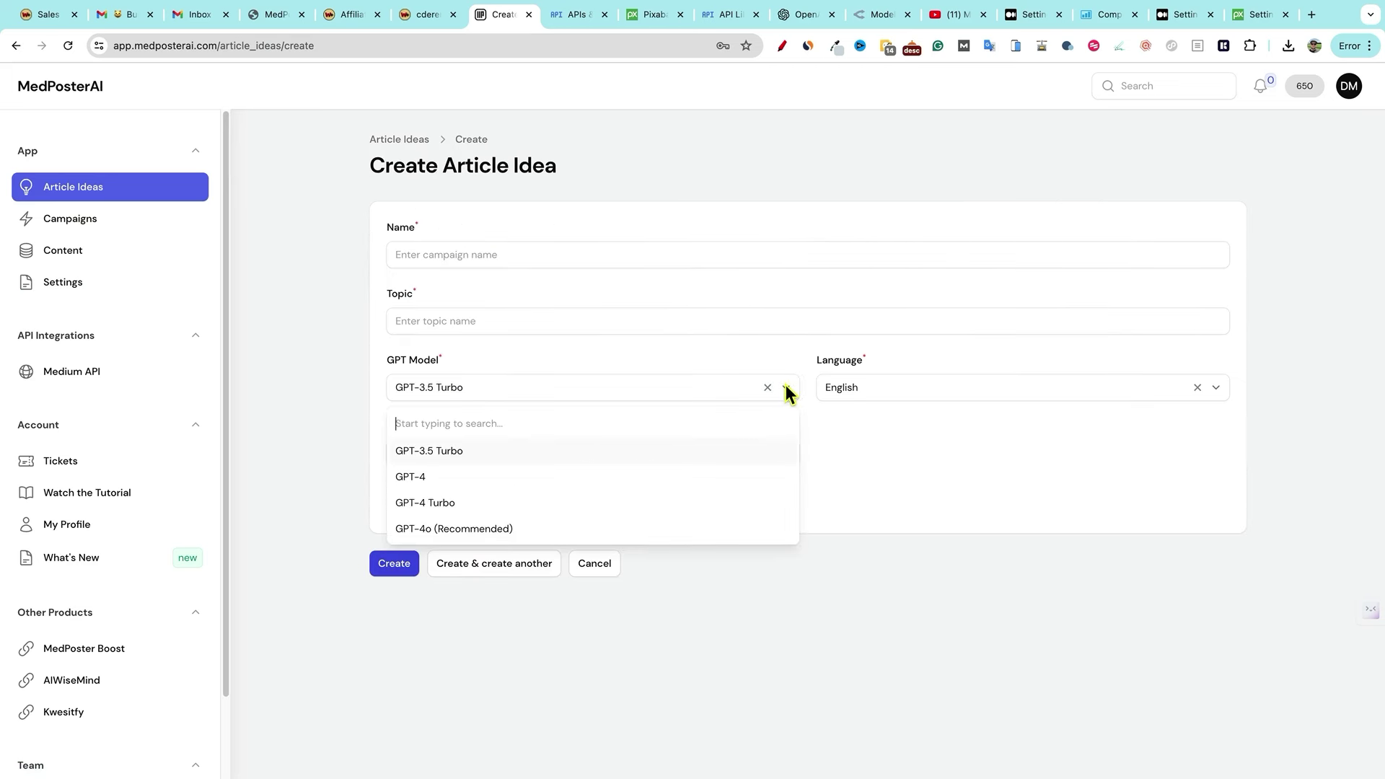
{"action": "left_click", "coordinate": [785, 390]}
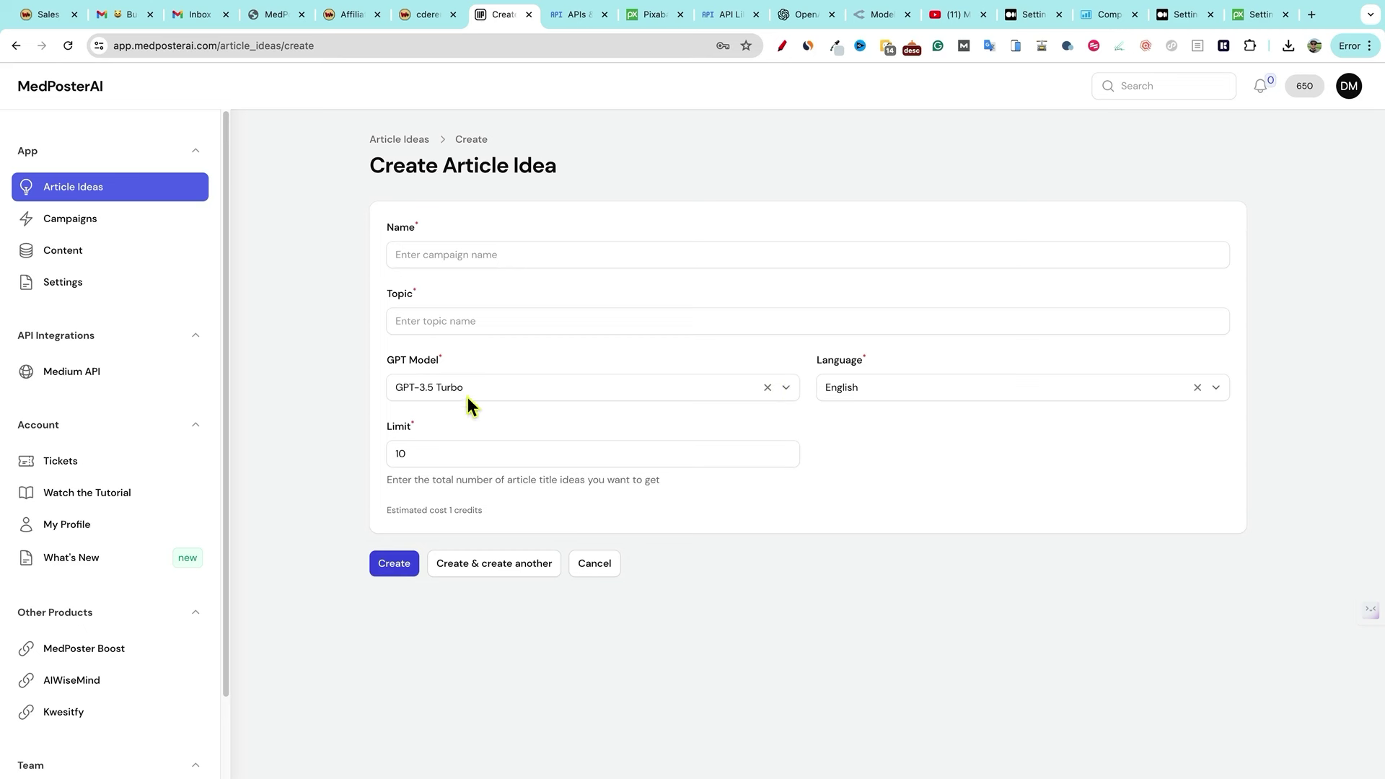
{"action": "left_click", "coordinate": [786, 388]}
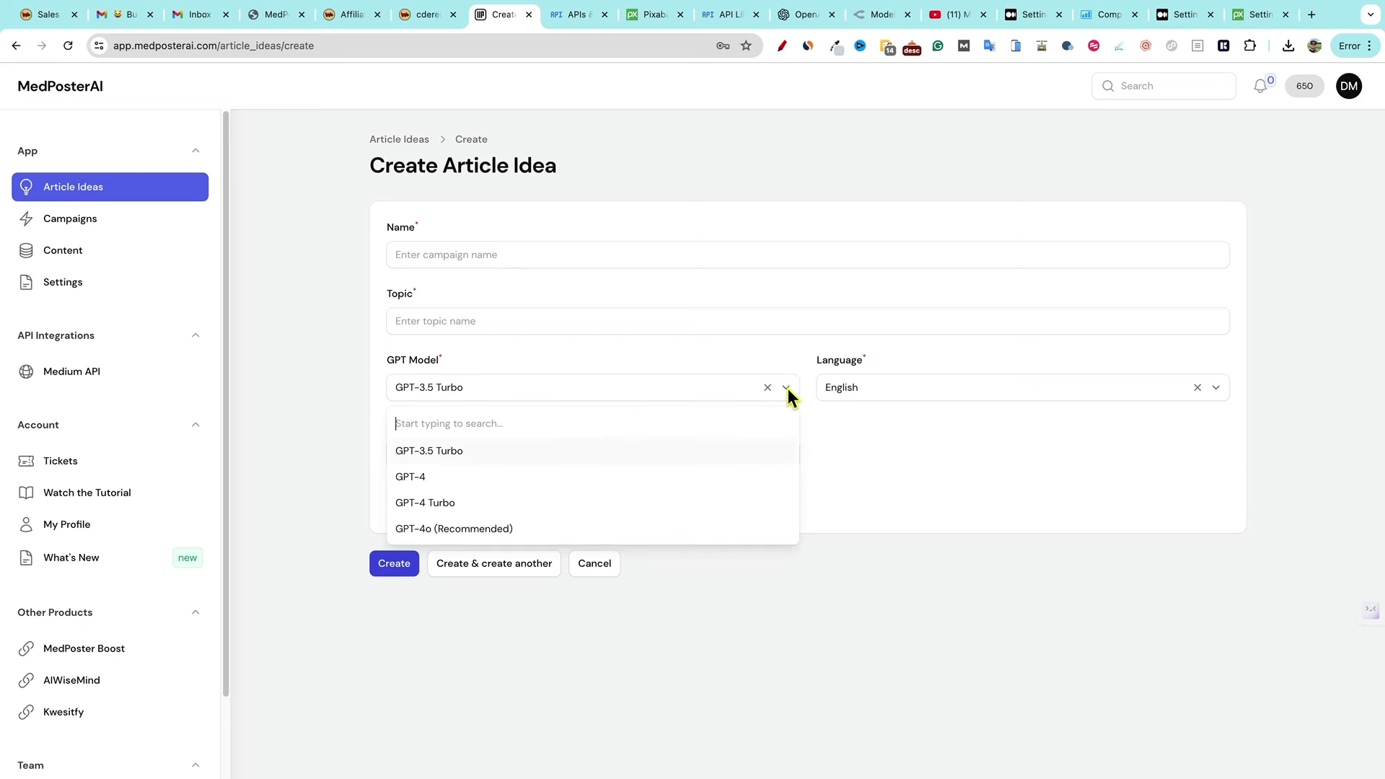
{"action": "left_click", "coordinate": [470, 530]}
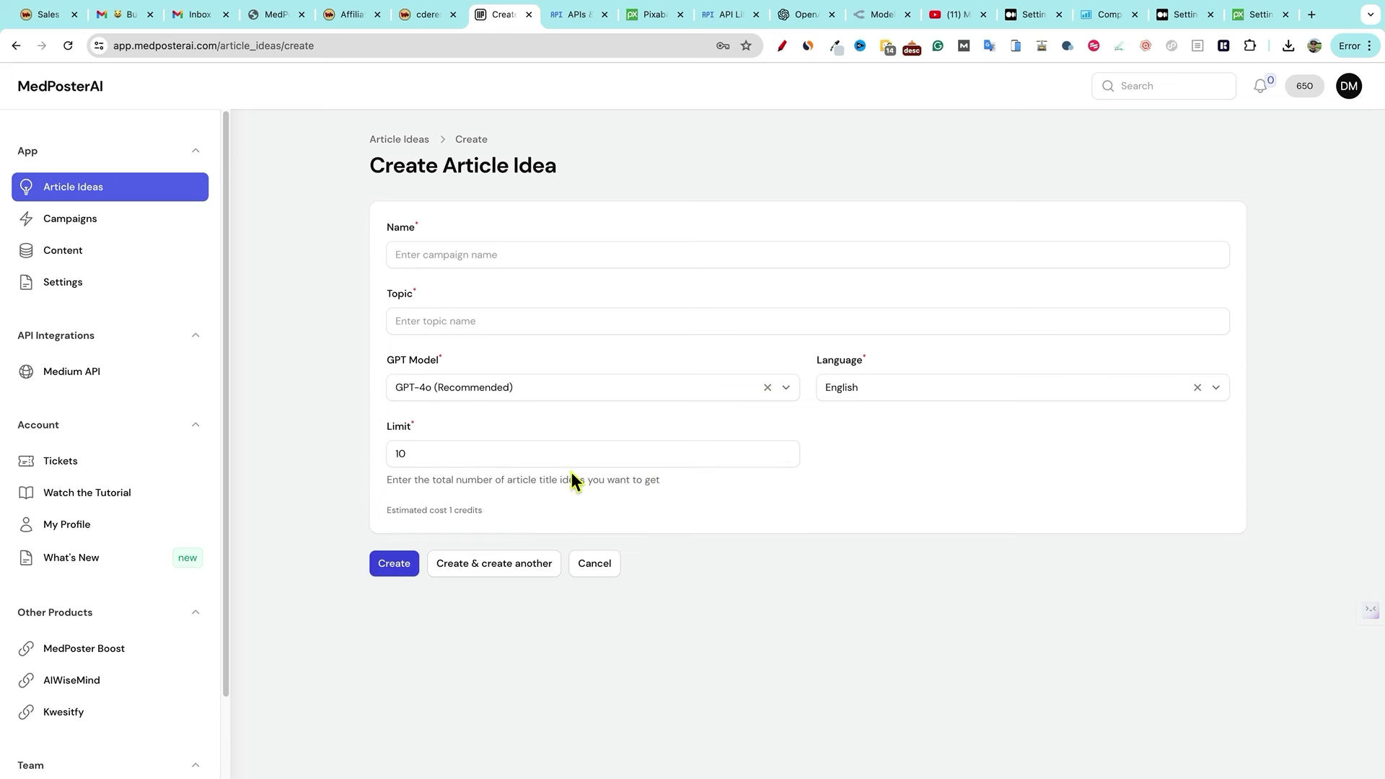
- Enter 'Selling Courses Online' as the idea name and paste it into Topic
{"action": "left_click", "coordinate": [418, 256]}
{"action": "type", "text": "Selling Courses ONli"}
{"action": "type", "text": "ine"}
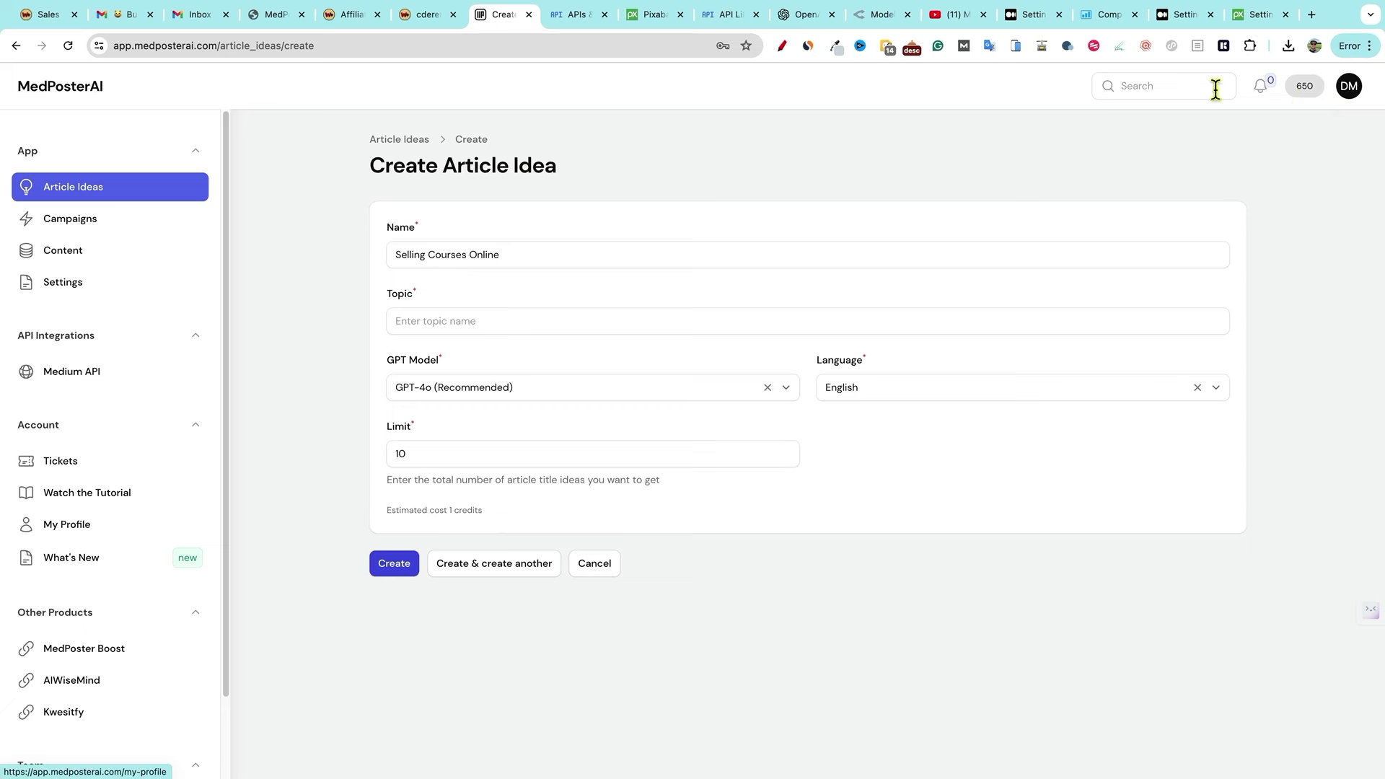
{"action": "left_click", "coordinate": [458, 322]}
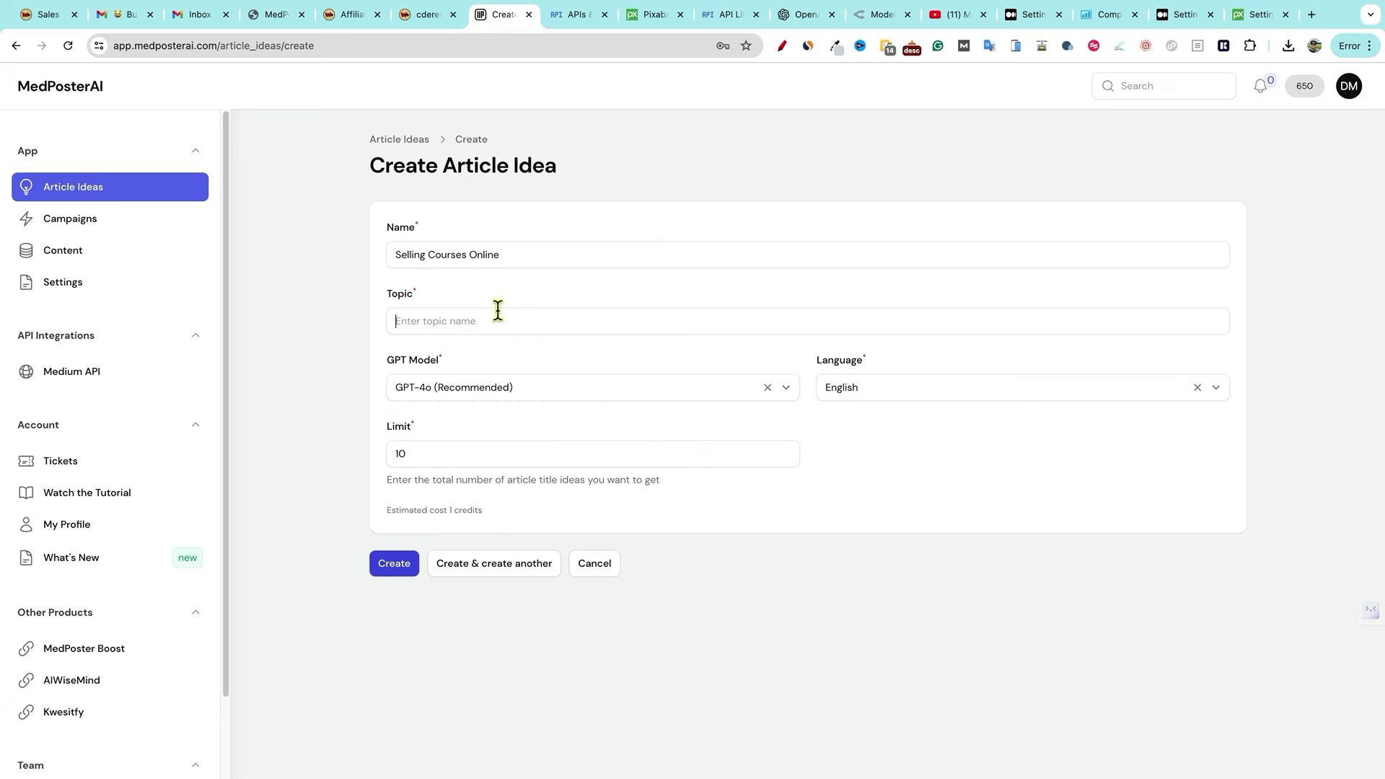
{"action": "left_click_drag", "start_coordinate": [503, 255], "coordinate": [385, 264]}
{"action": "key", "text": "ctrl+c"}
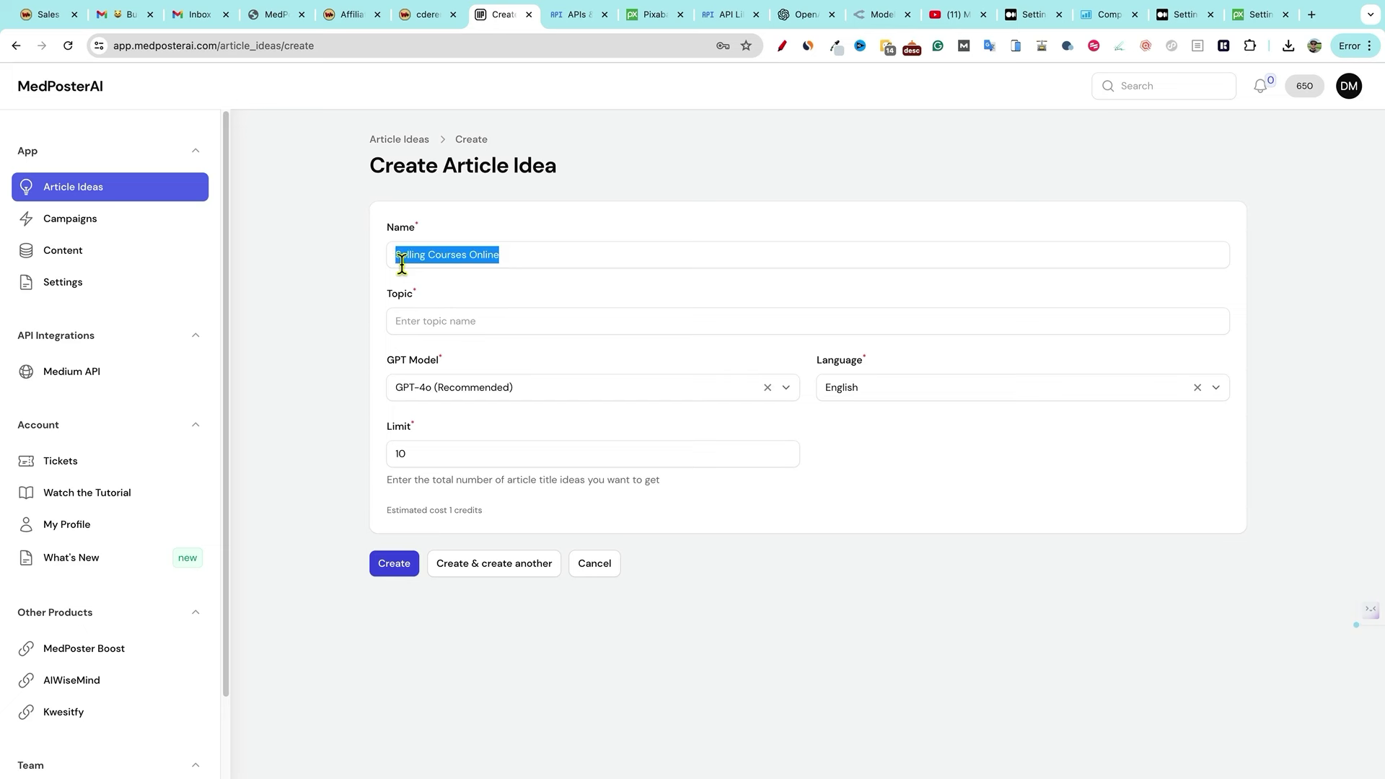
{"action": "left_click", "coordinate": [422, 322]}
{"action": "key", "text": "ctrl+v"}
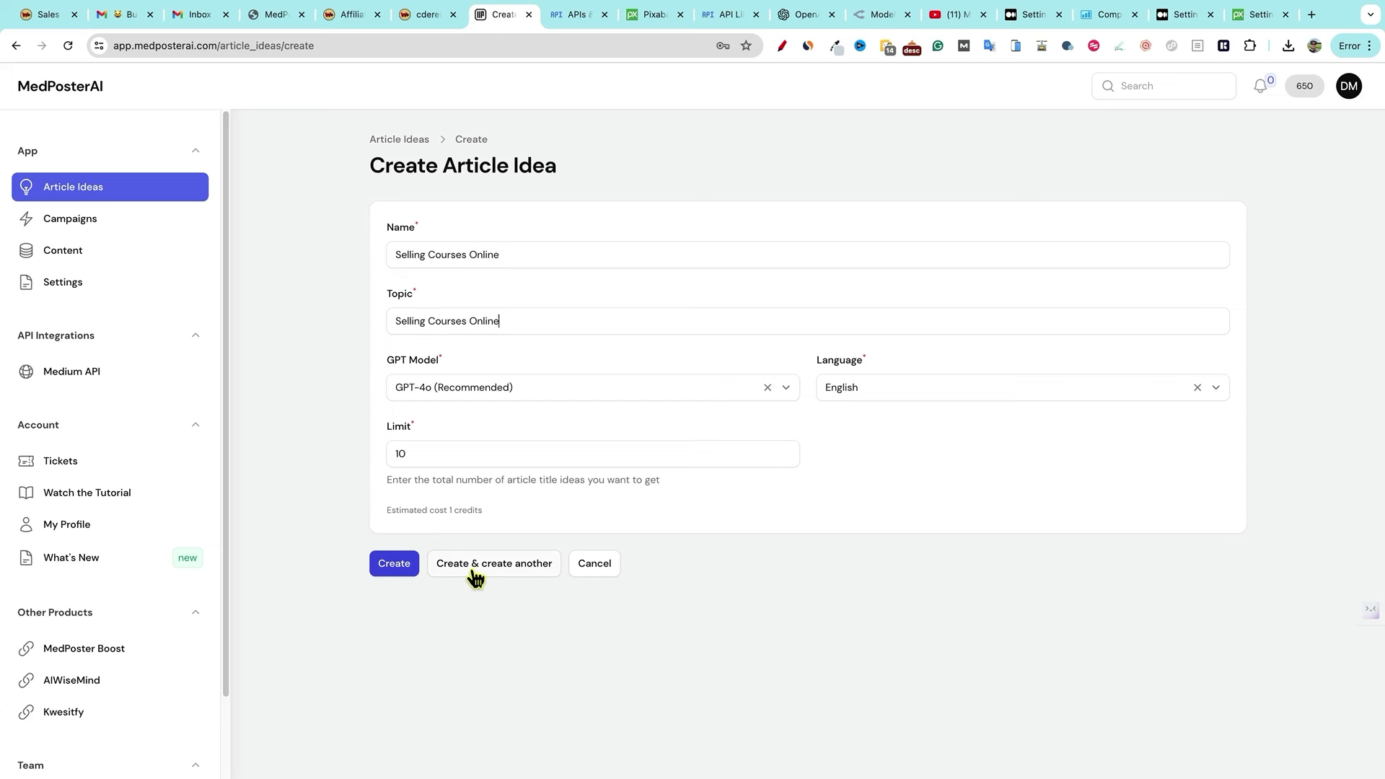
- Create the Selling Courses Online idea, reload, and open its view page marked Done 10/10
{"action": "left_click", "coordinate": [394, 568]}
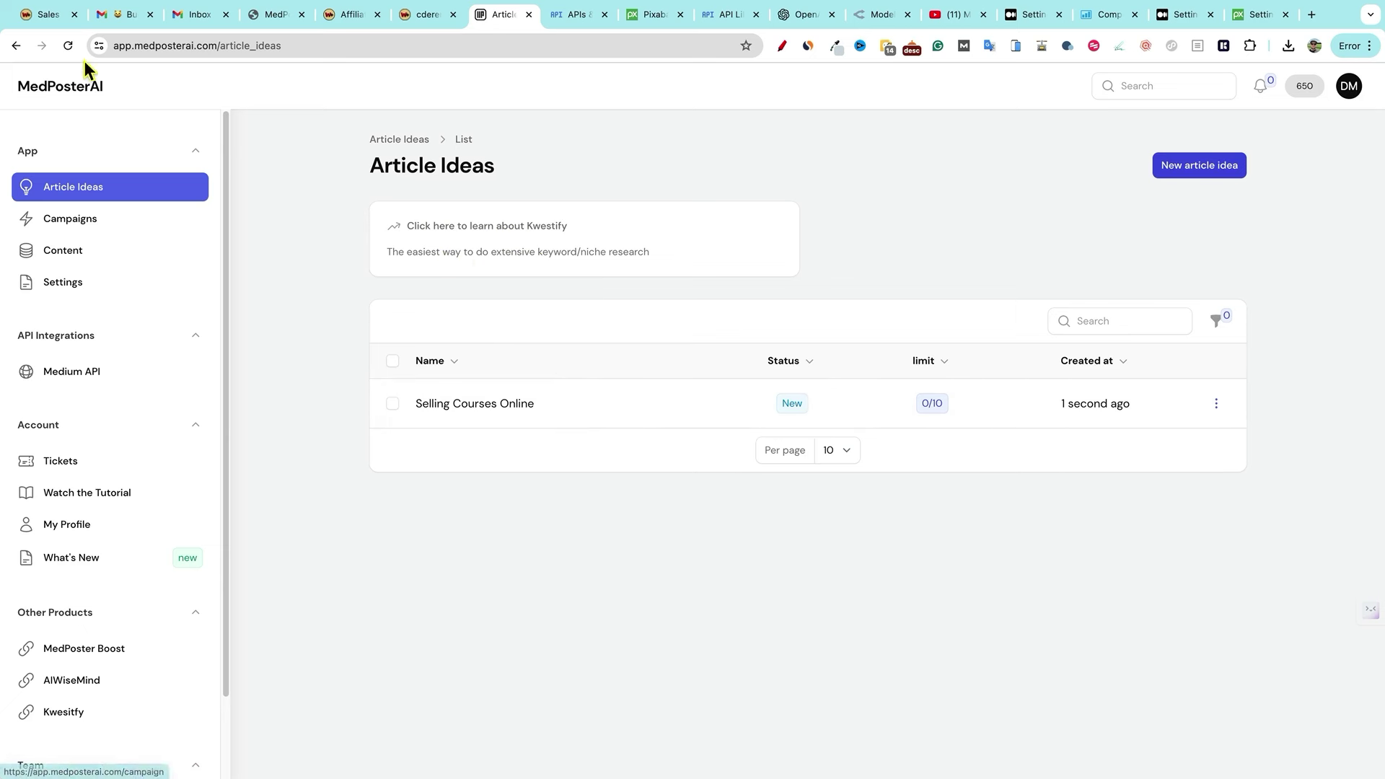
{"action": "left_click", "coordinate": [68, 46]}
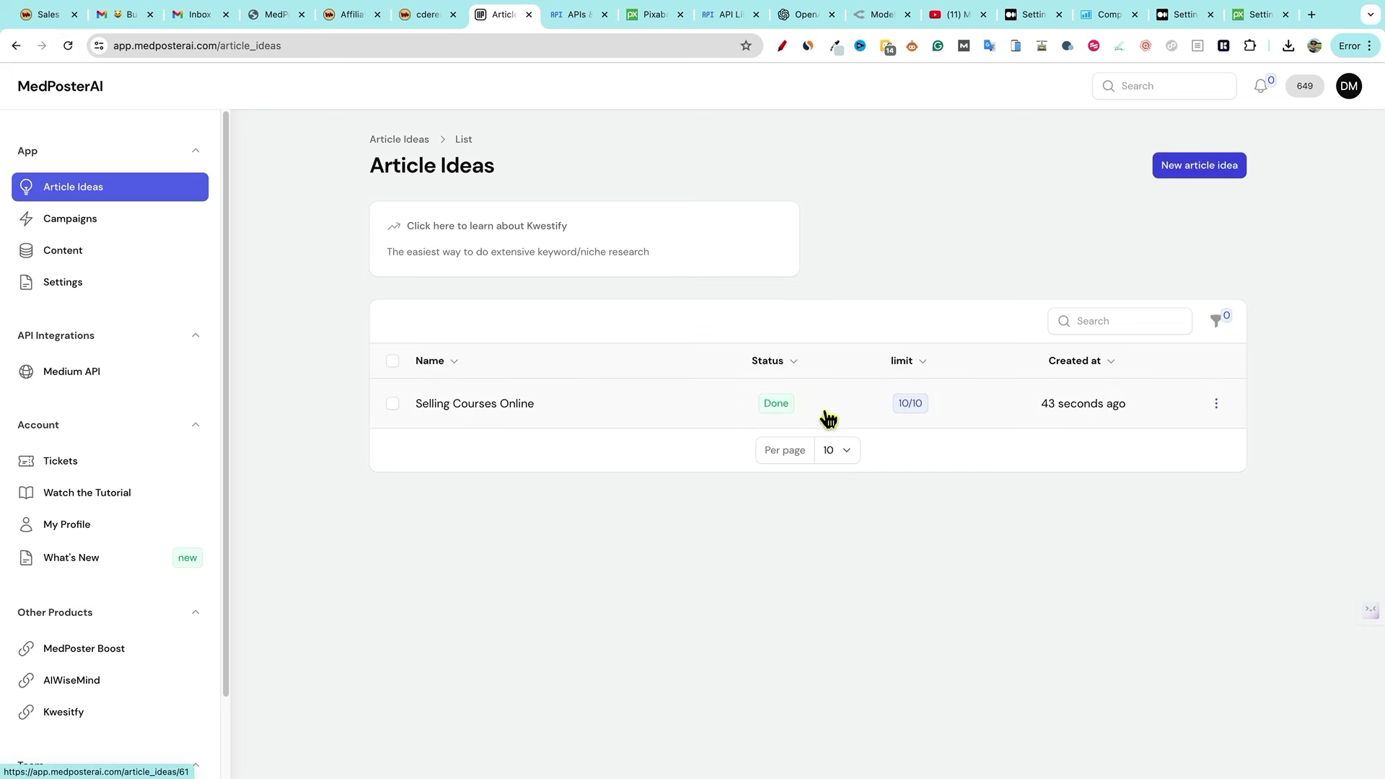
{"action": "left_click", "coordinate": [514, 408]}
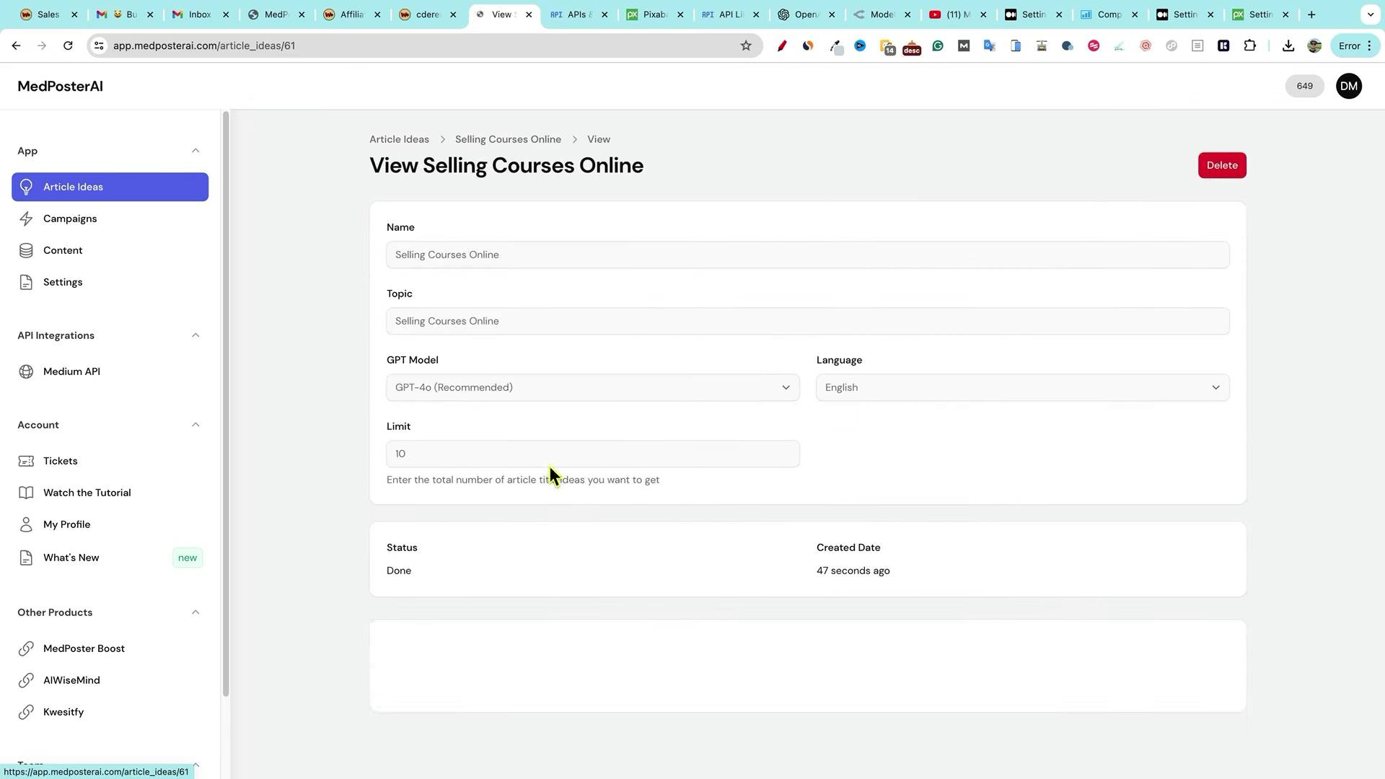
- Scroll to the Entries table and select all ten generated titles
{"action": "scroll", "coordinate": [569, 476], "scroll_direction": "down", "scroll_amount": 7}
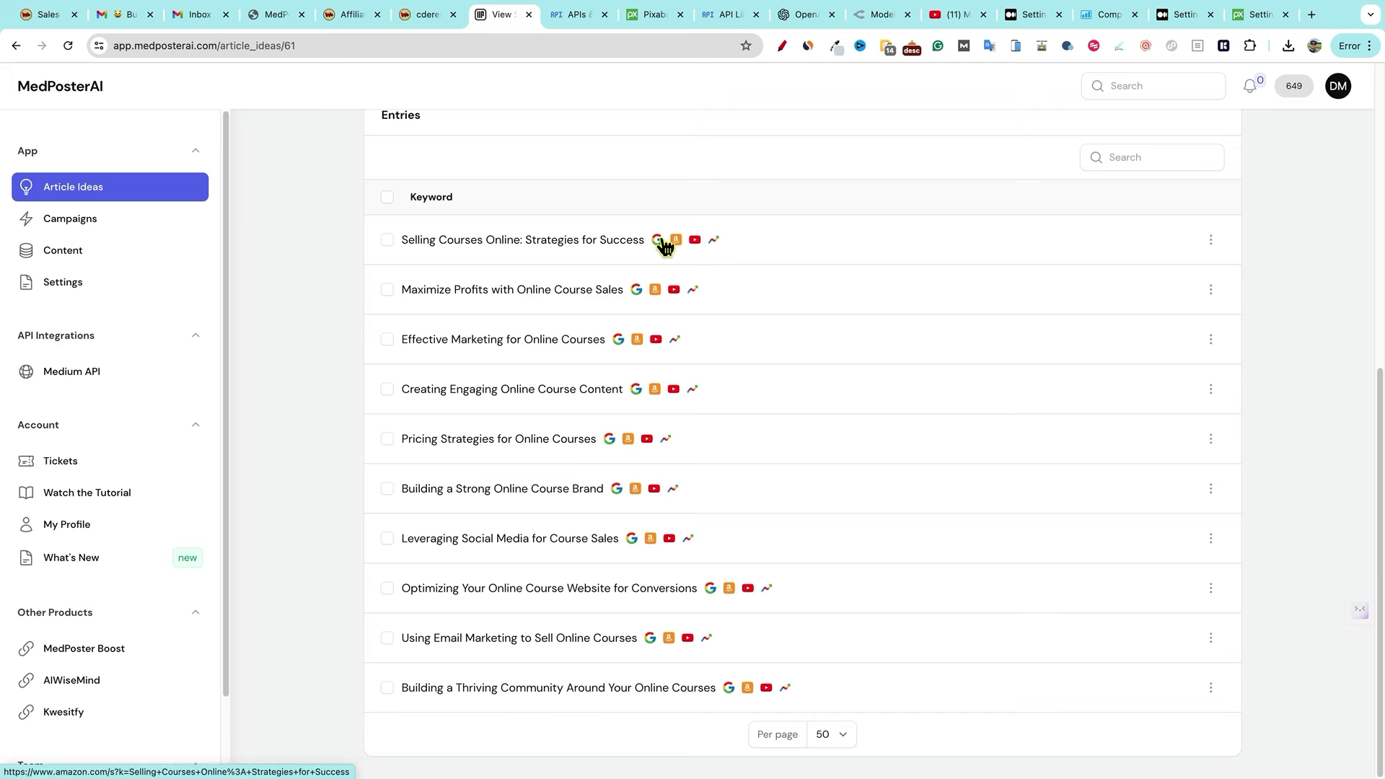
{"action": "left_click", "coordinate": [388, 198]}
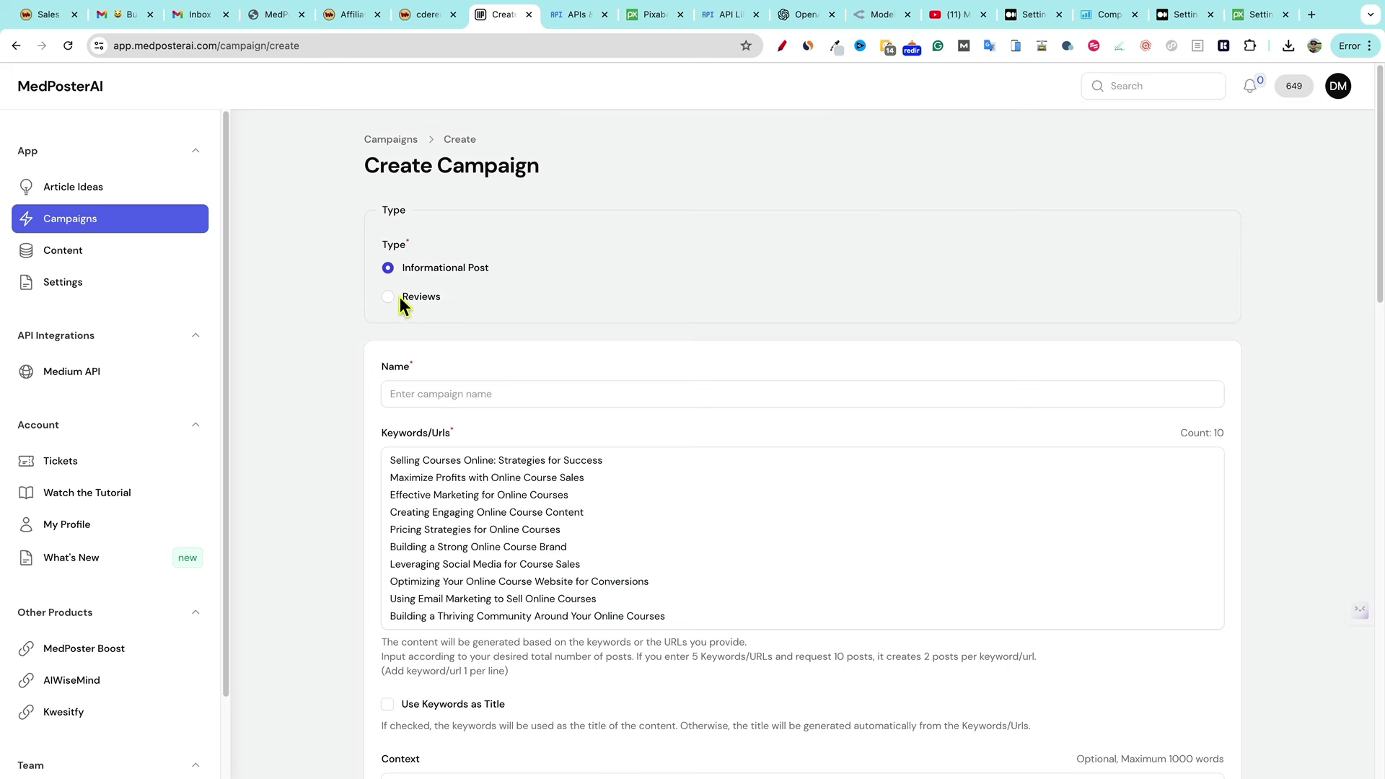
- Name the campaign 'Selling Courses Online' using the autofill suggestion
{"action": "scroll", "coordinate": [661, 370], "scroll_direction": "down", "scroll_amount": 2}
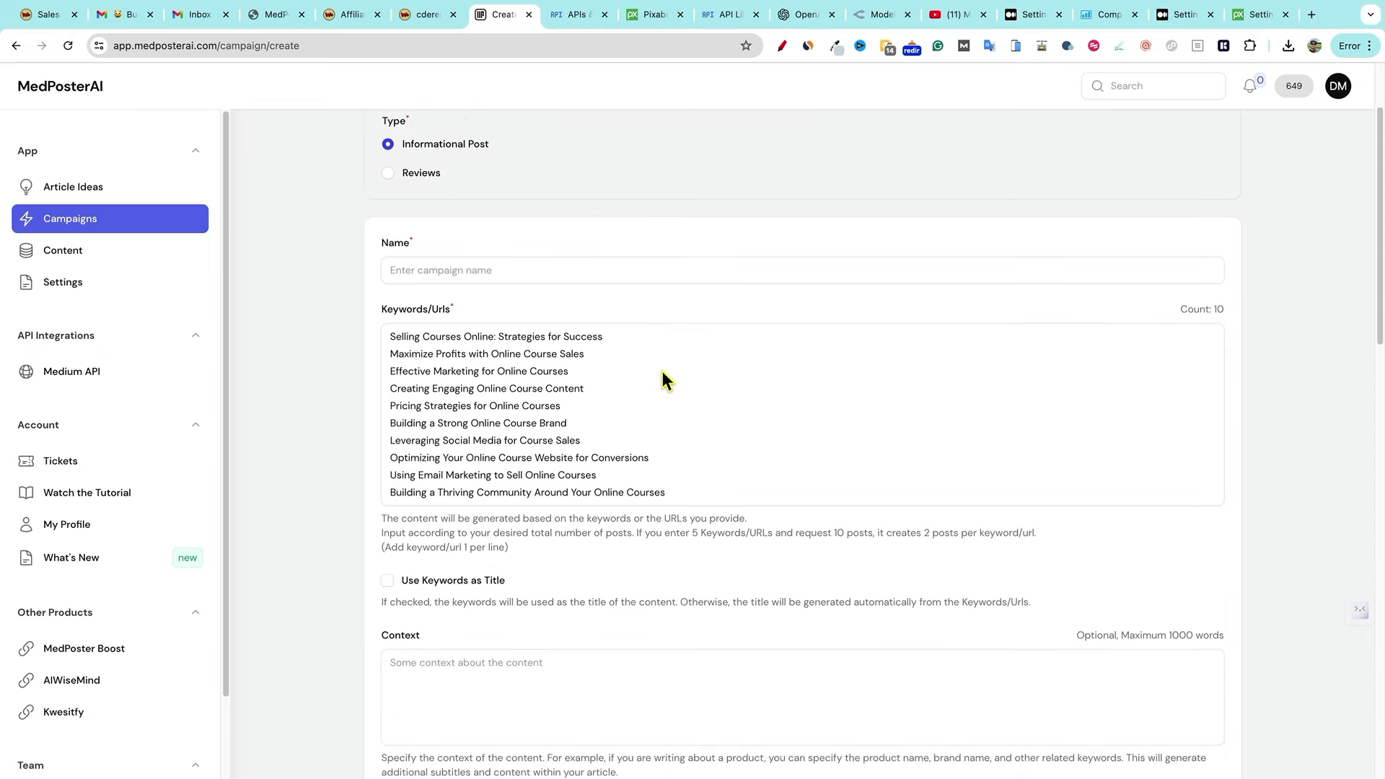
{"action": "left_click", "coordinate": [433, 268]}
{"action": "type", "text": "On"}
{"action": "key", "text": "BackSpace"}
{"action": "key", "text": "BackSpace"}
{"action": "type", "text": "Selling"}
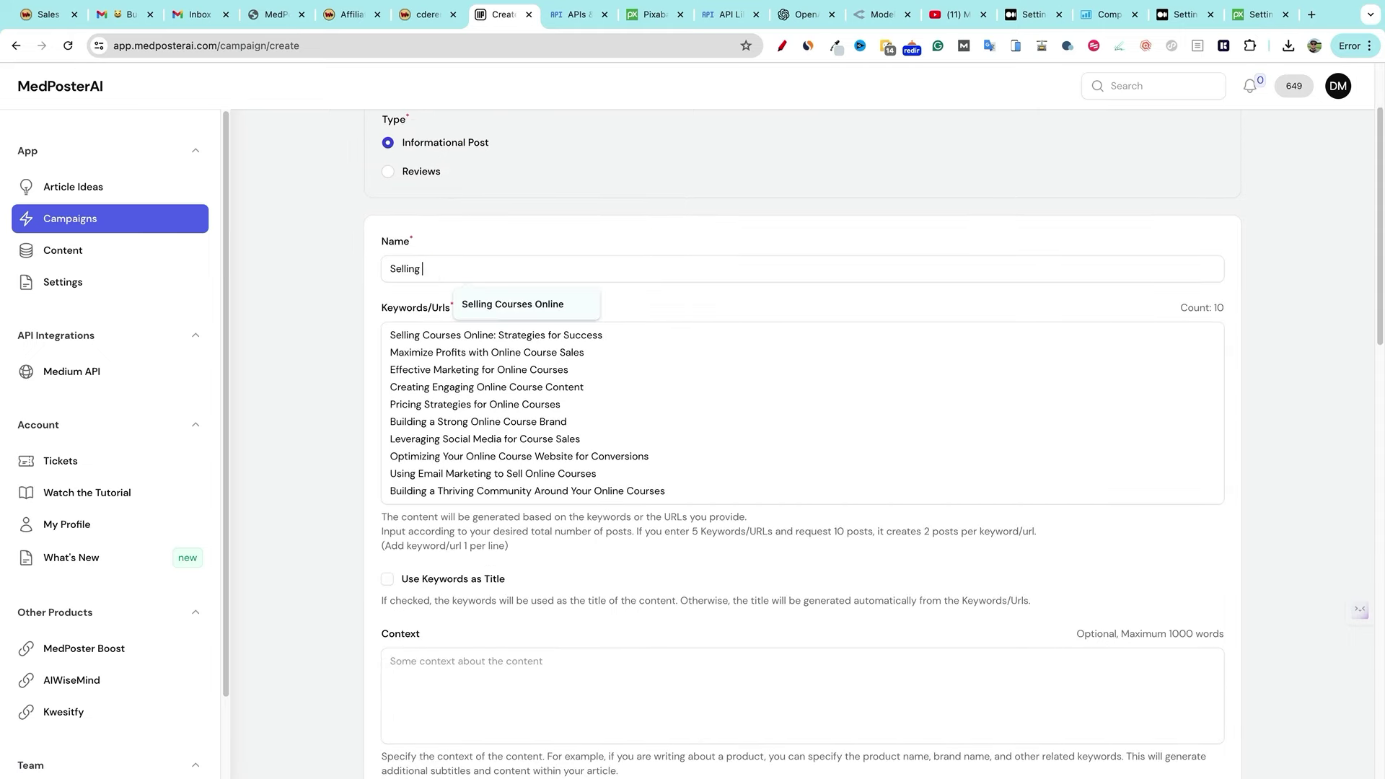
{"action": "left_click", "coordinate": [500, 304]}
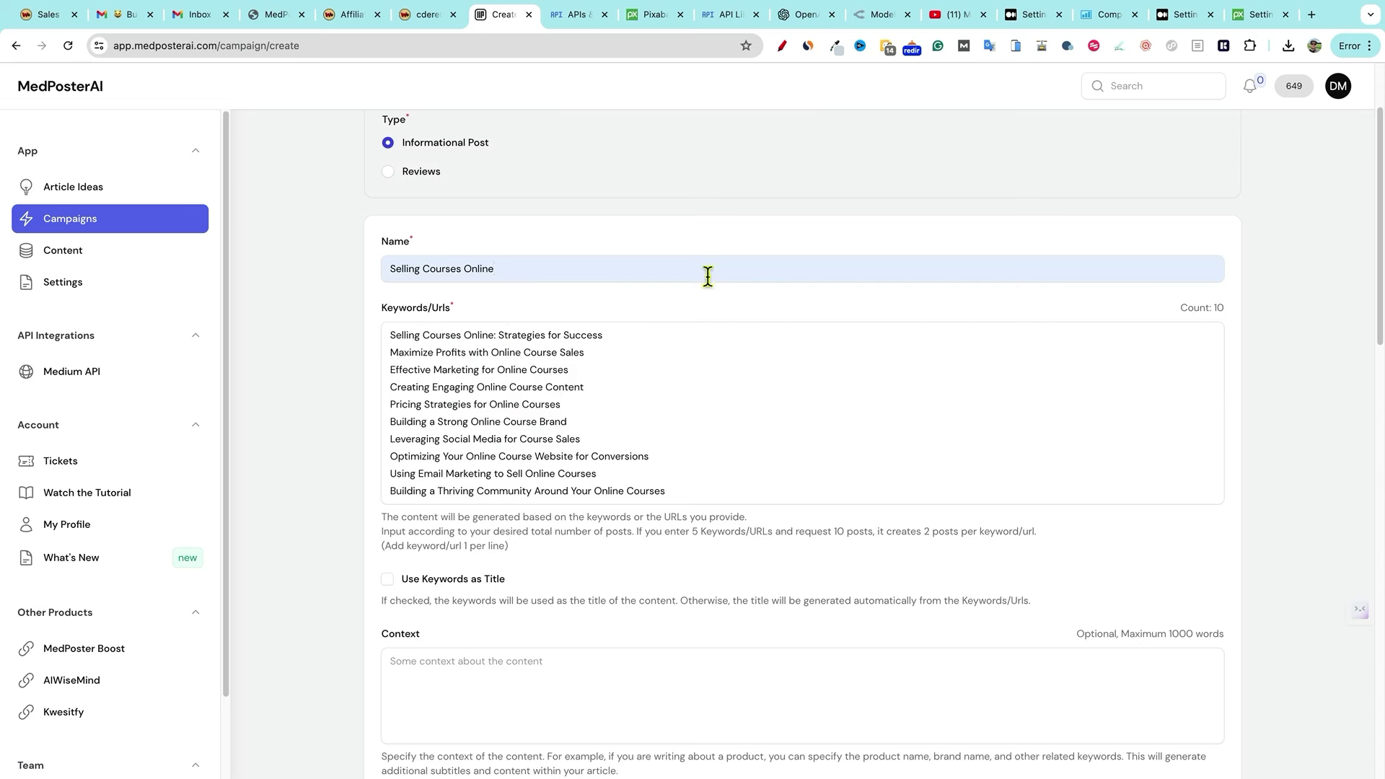
- Switch on Use Keywords as Title so the keywords become article titles
{"action": "scroll", "coordinate": [505, 473], "scroll_direction": "down", "scroll_amount": 1}
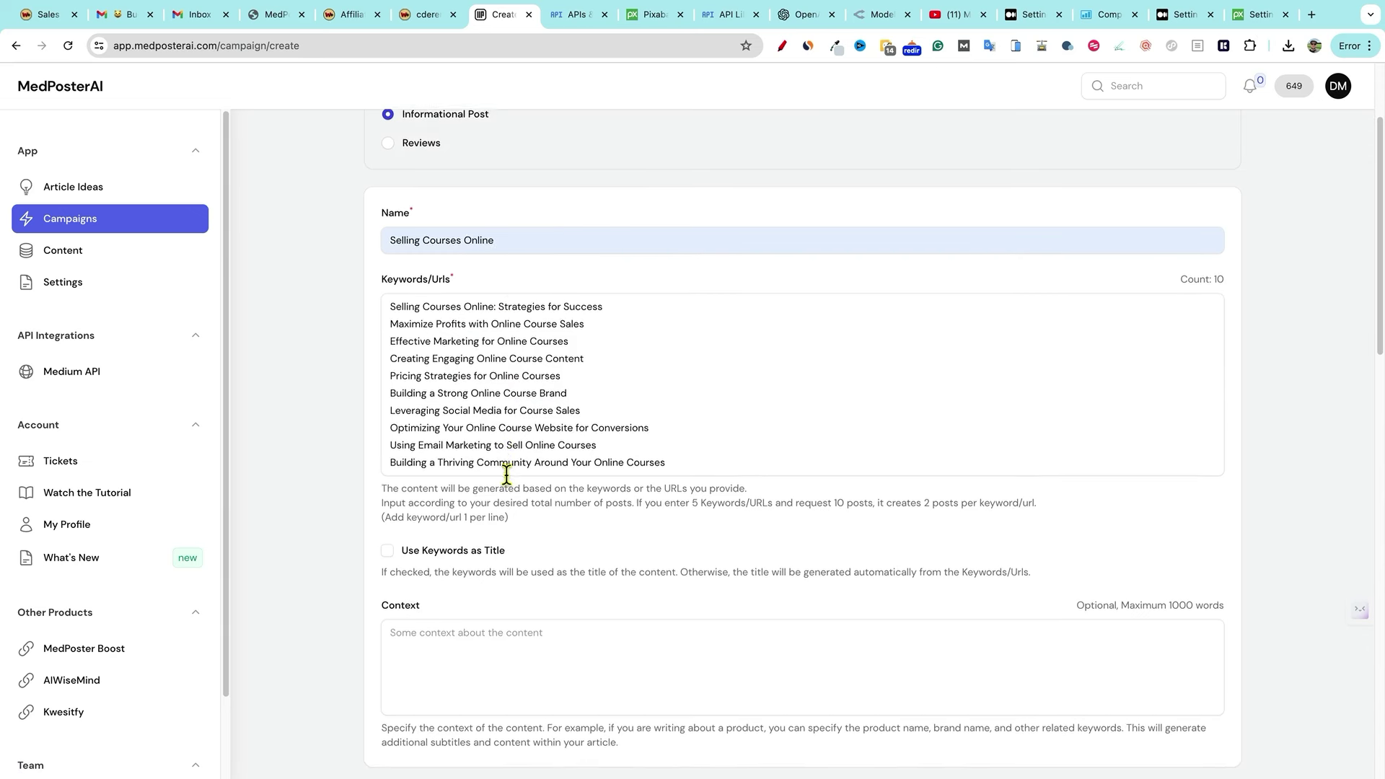
{"action": "scroll", "coordinate": [548, 477], "scroll_direction": "up", "scroll_amount": 1}
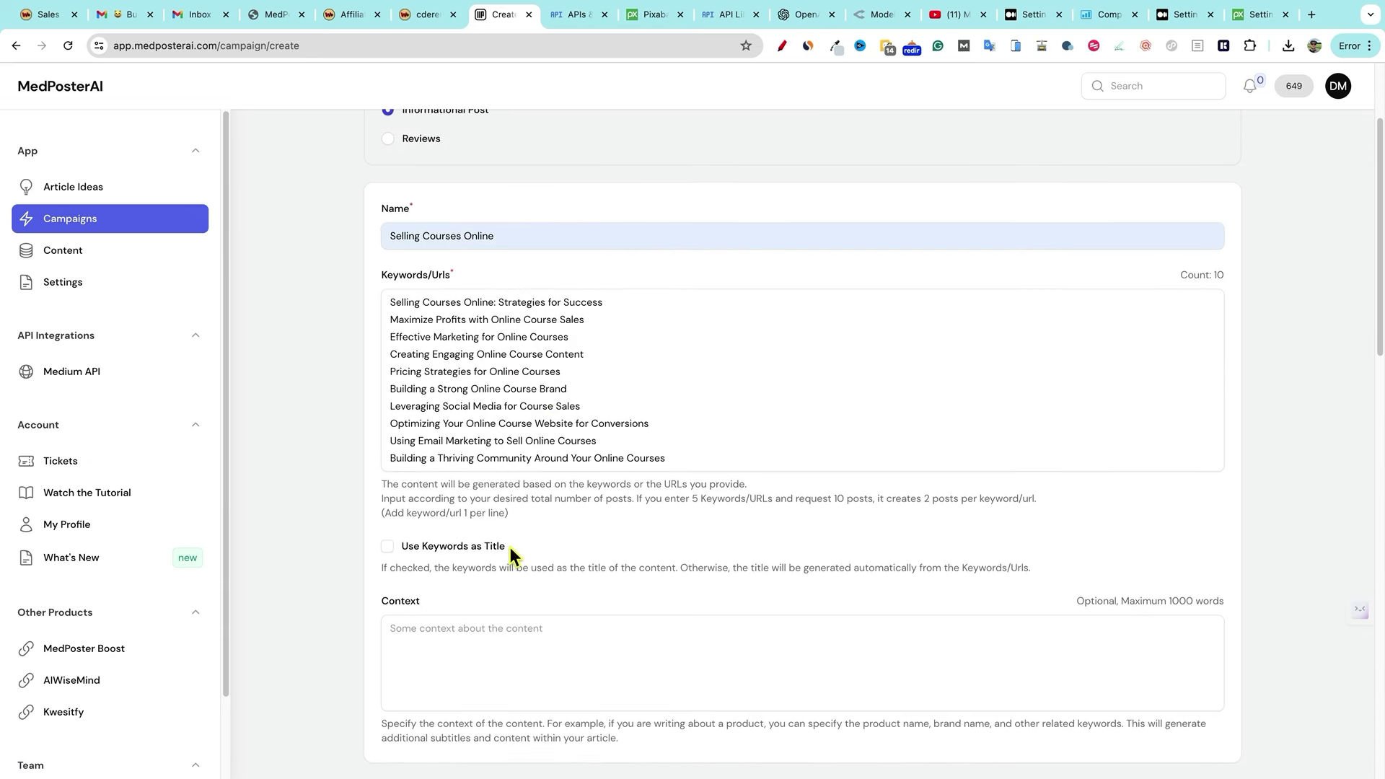
{"action": "scroll", "coordinate": [502, 524], "scroll_direction": "down", "scroll_amount": 1}
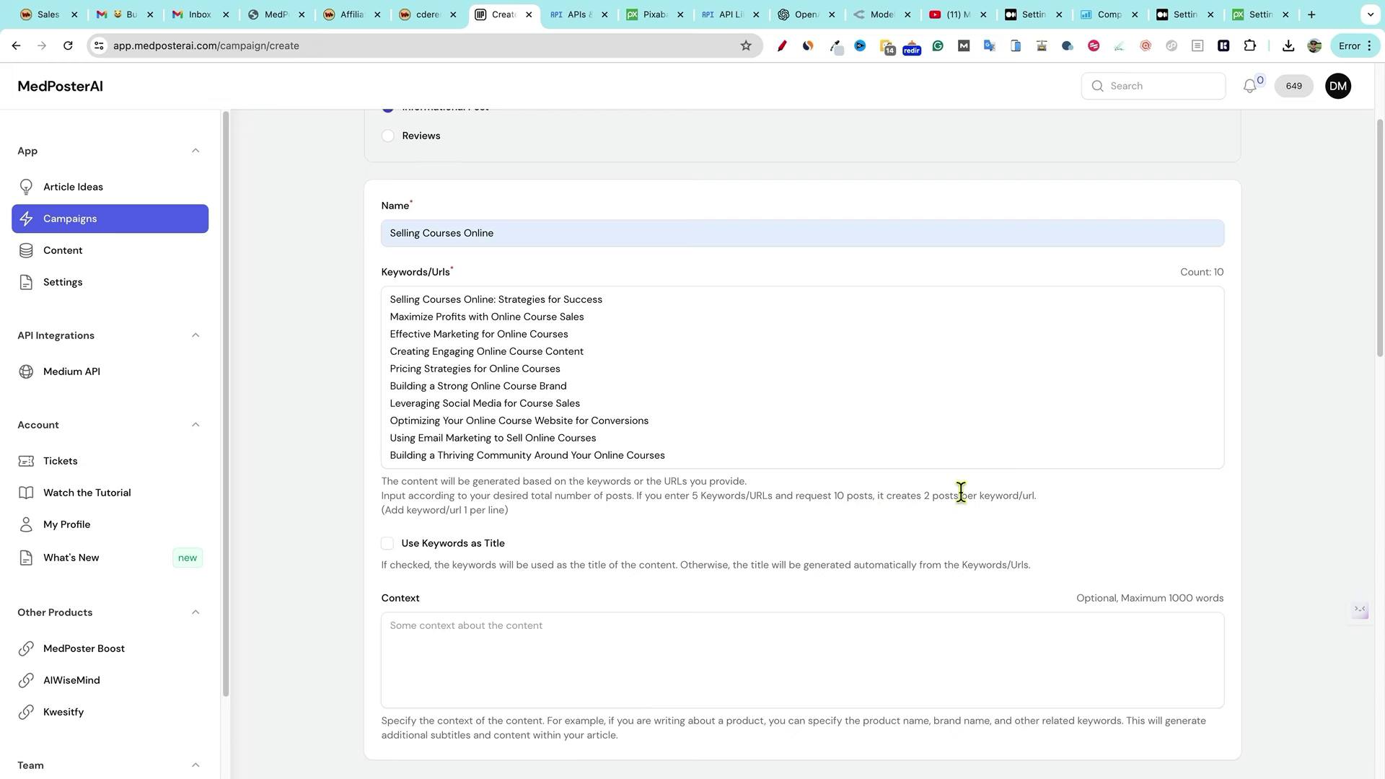
{"action": "scroll", "coordinate": [603, 523], "scroll_direction": "down", "scroll_amount": 1}
{"action": "scroll", "coordinate": [406, 536], "scroll_direction": "down", "scroll_amount": 1}
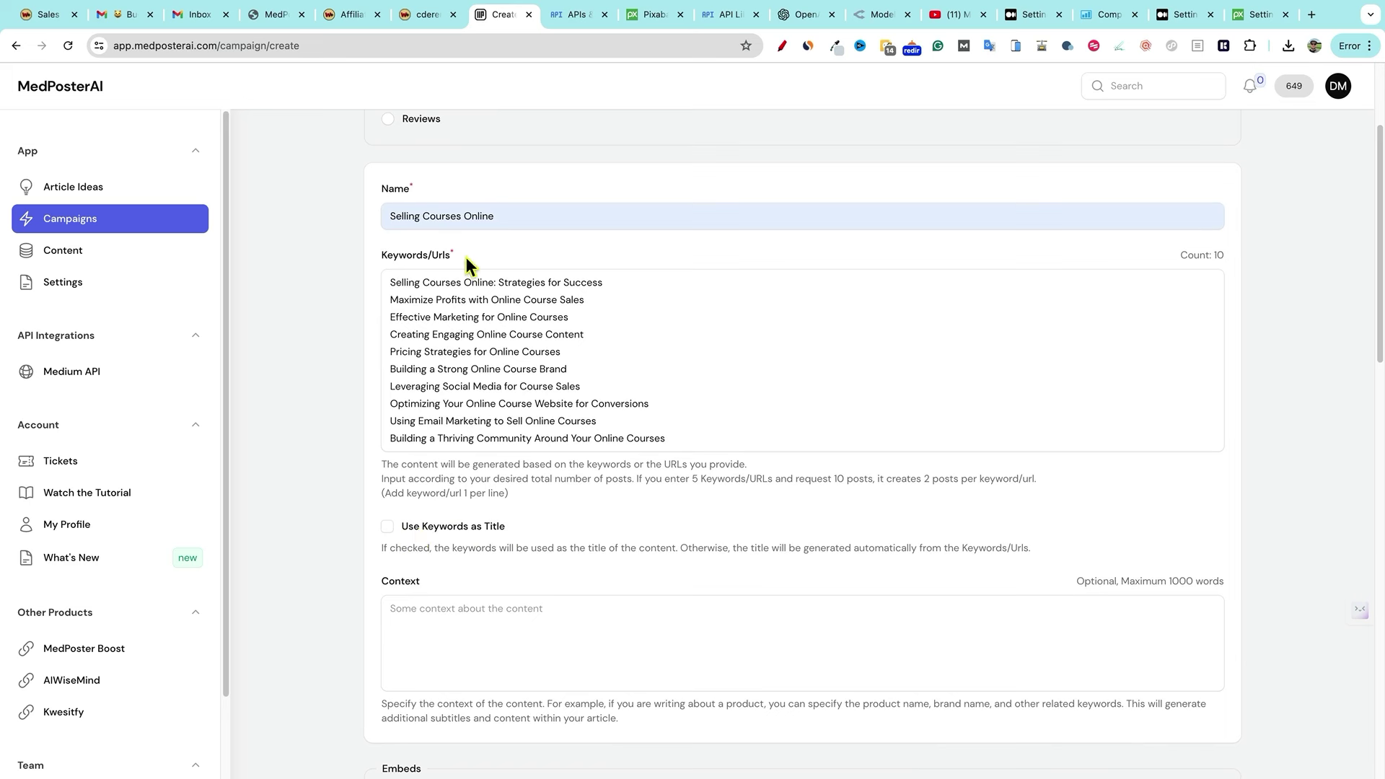
{"action": "left_click", "coordinate": [387, 526]}
{"action": "scroll", "coordinate": [488, 589], "scroll_direction": "down", "scroll_amount": 2}
- Turn off extracting images from URLs and using Google search images
{"action": "scroll", "coordinate": [487, 589], "scroll_direction": "down", "scroll_amount": 1}
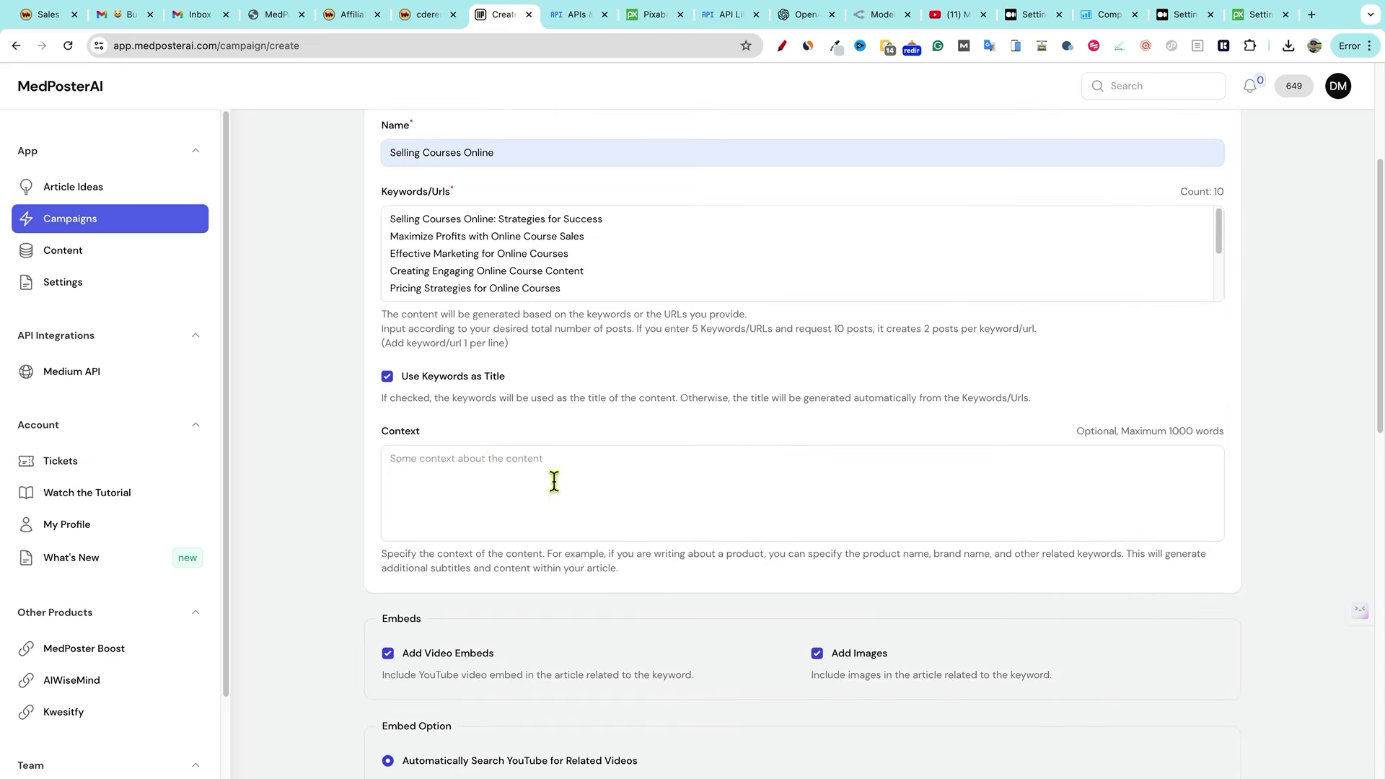
{"action": "scroll", "coordinate": [540, 585], "scroll_direction": "down", "scroll_amount": 2}
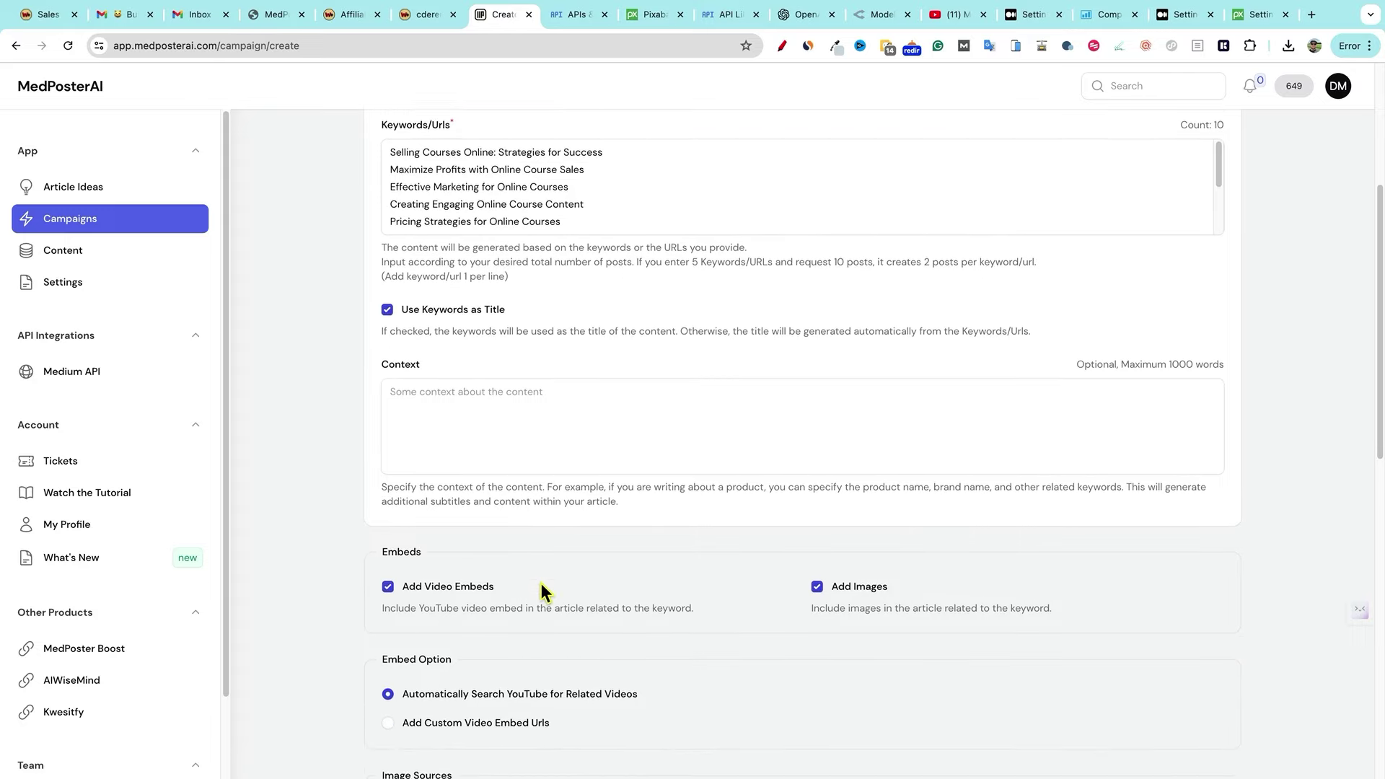
{"action": "scroll", "coordinate": [538, 584], "scroll_direction": "down", "scroll_amount": 5}
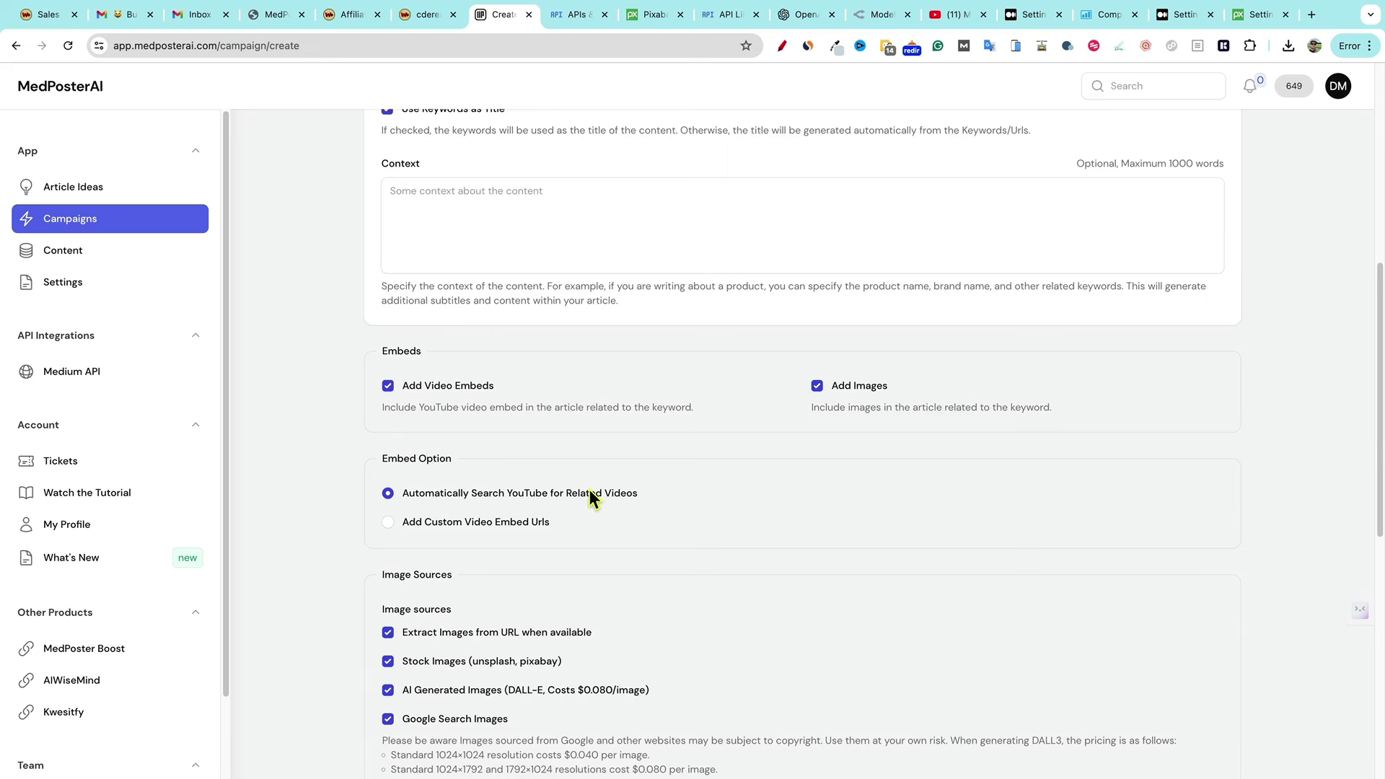
{"action": "scroll", "coordinate": [567, 475], "scroll_direction": "down", "scroll_amount": 2}
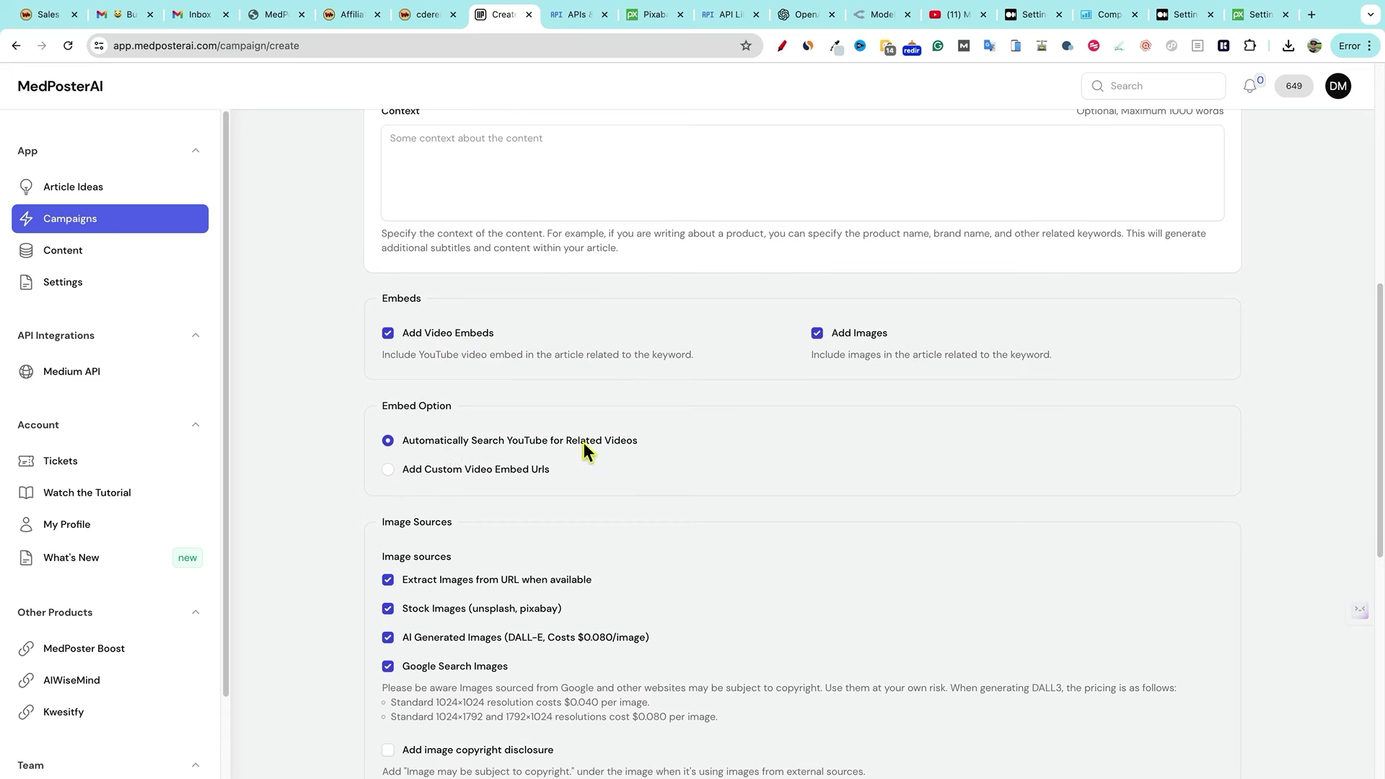
{"action": "scroll", "coordinate": [456, 501], "scroll_direction": "down", "scroll_amount": 1}
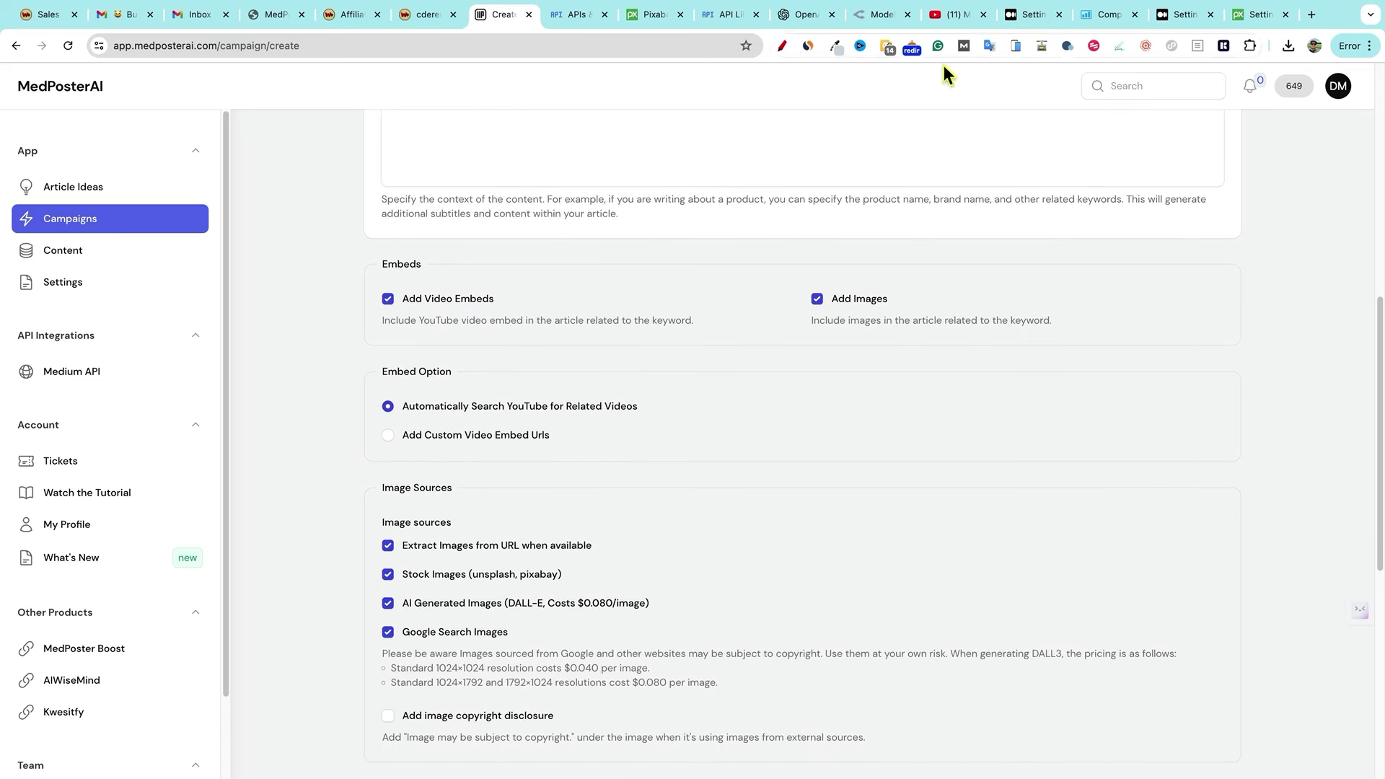
{"action": "scroll", "coordinate": [483, 512], "scroll_direction": "down", "scroll_amount": 2}
{"action": "scroll", "coordinate": [485, 515], "scroll_direction": "down", "scroll_amount": 3}
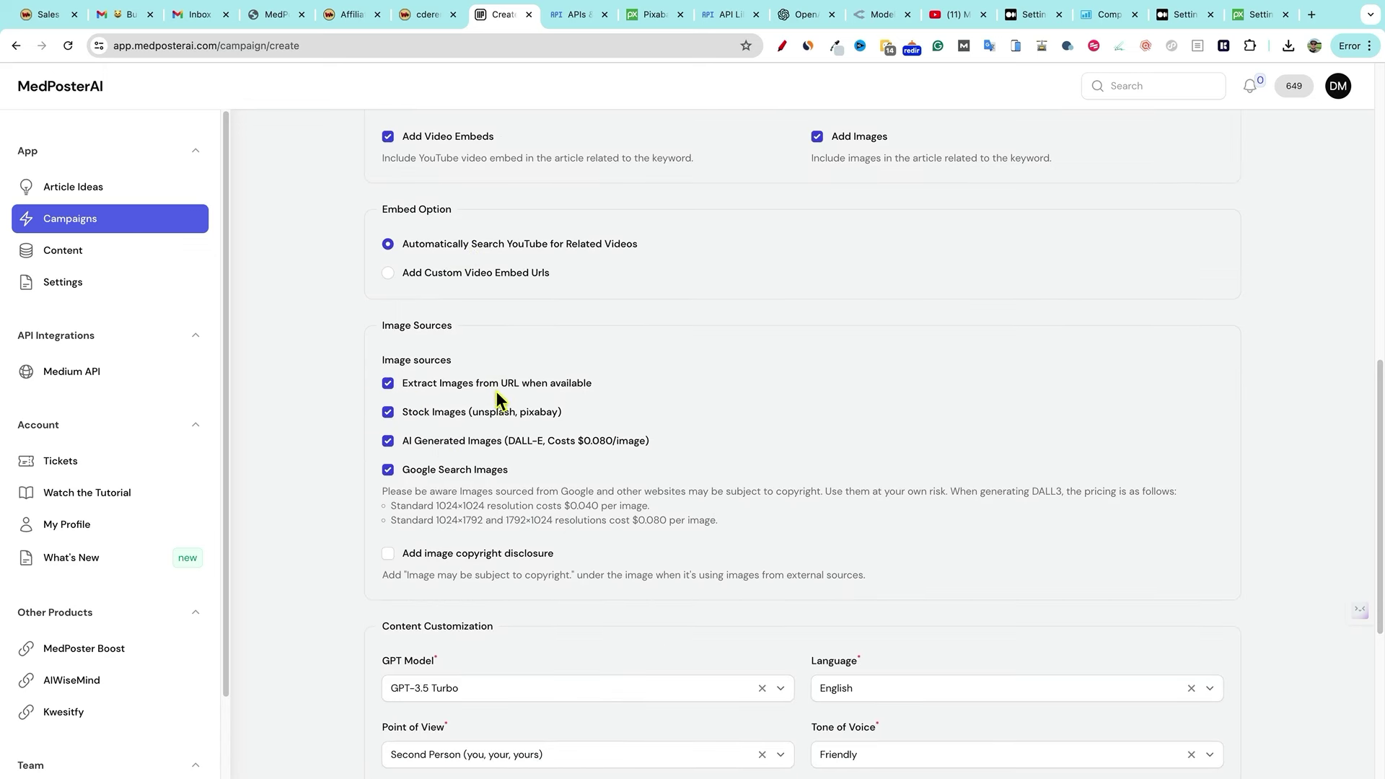
{"action": "left_click", "coordinate": [388, 383]}
{"action": "scroll", "coordinate": [509, 360], "scroll_direction": "up", "scroll_amount": 8}
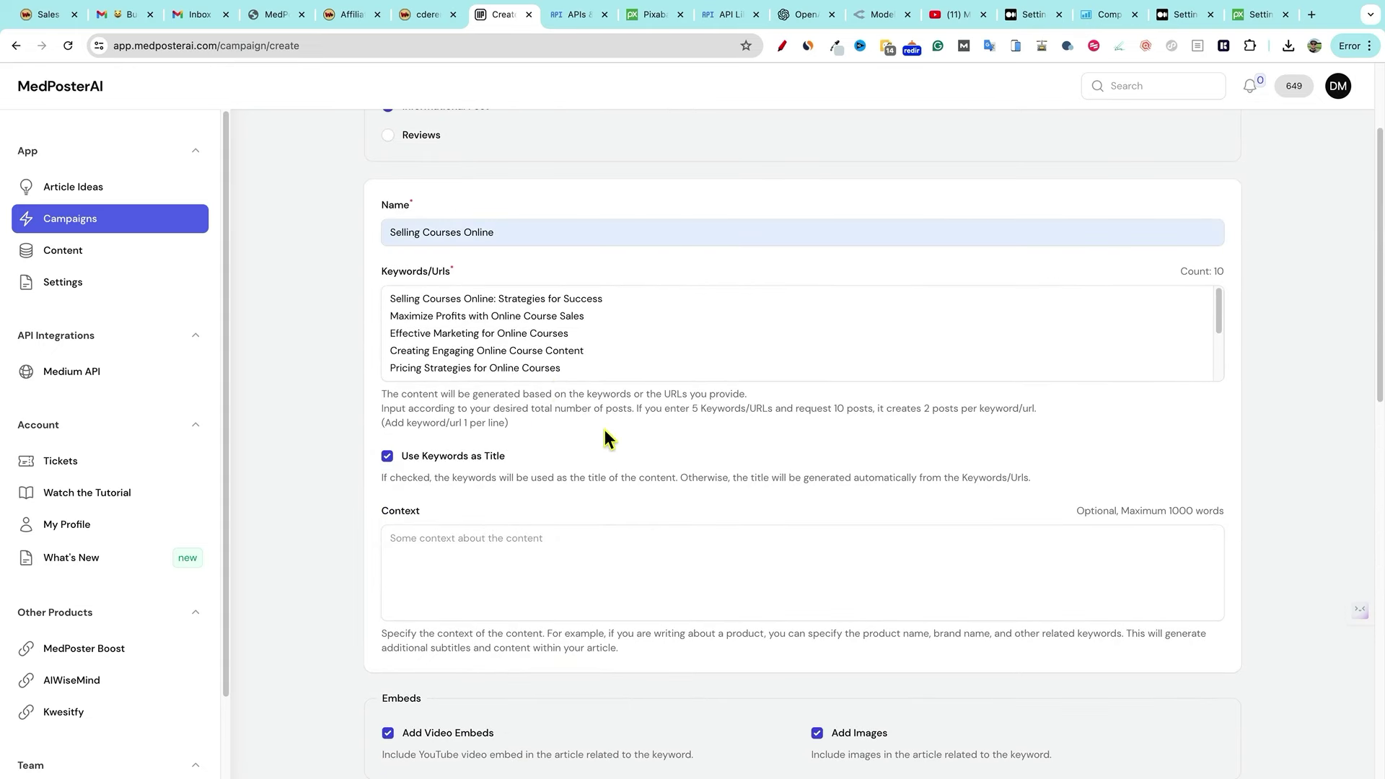
{"action": "scroll", "coordinate": [603, 430], "scroll_direction": "down", "scroll_amount": 5}
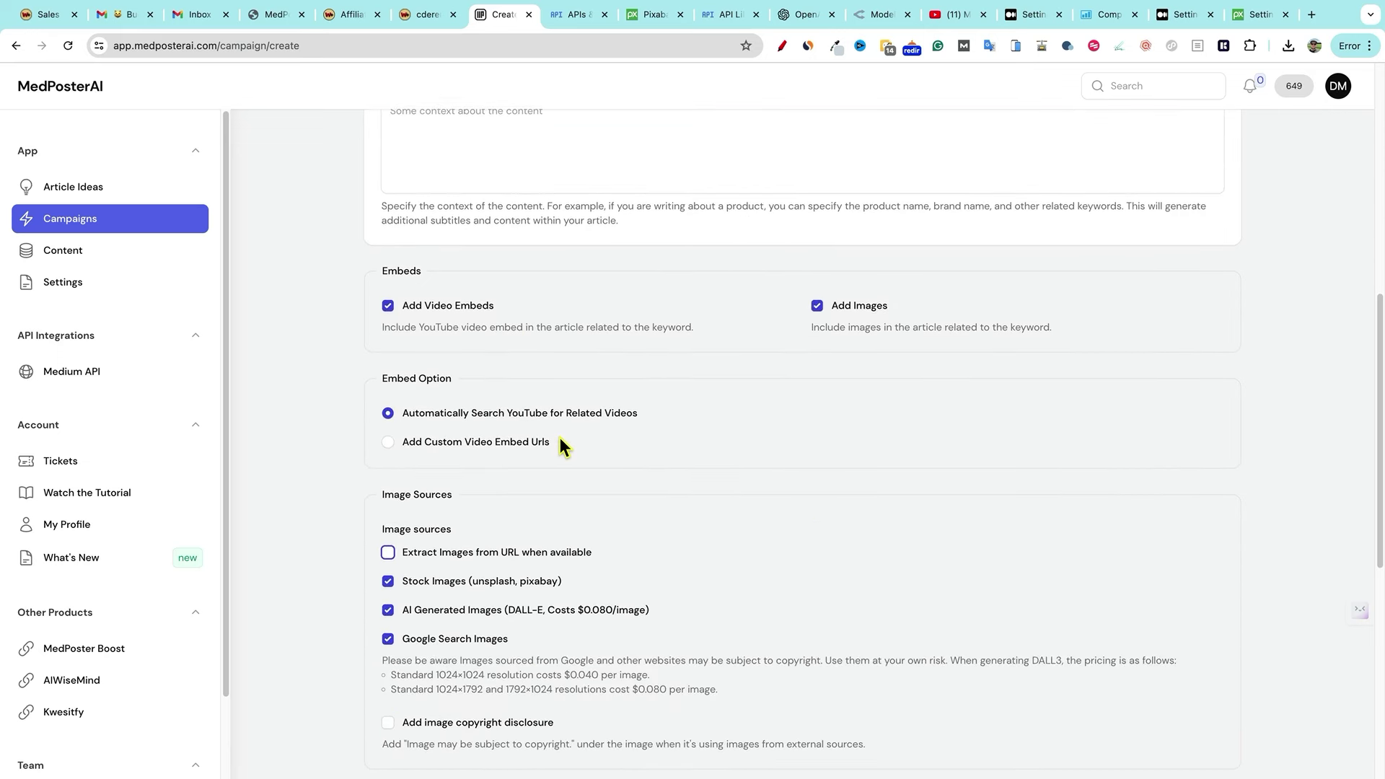
{"action": "scroll", "coordinate": [559, 437], "scroll_direction": "down", "scroll_amount": 1}
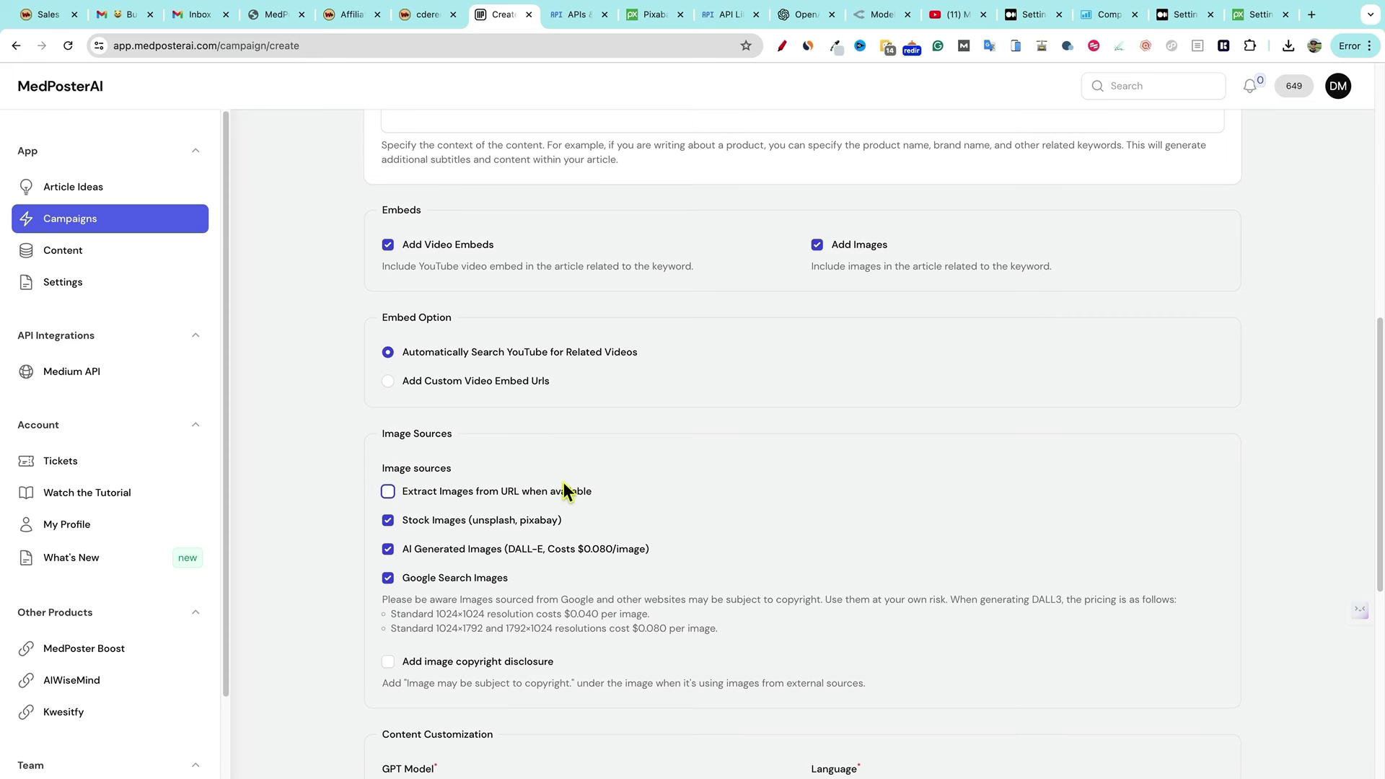
{"action": "scroll", "coordinate": [389, 492], "scroll_direction": "down", "scroll_amount": 1}
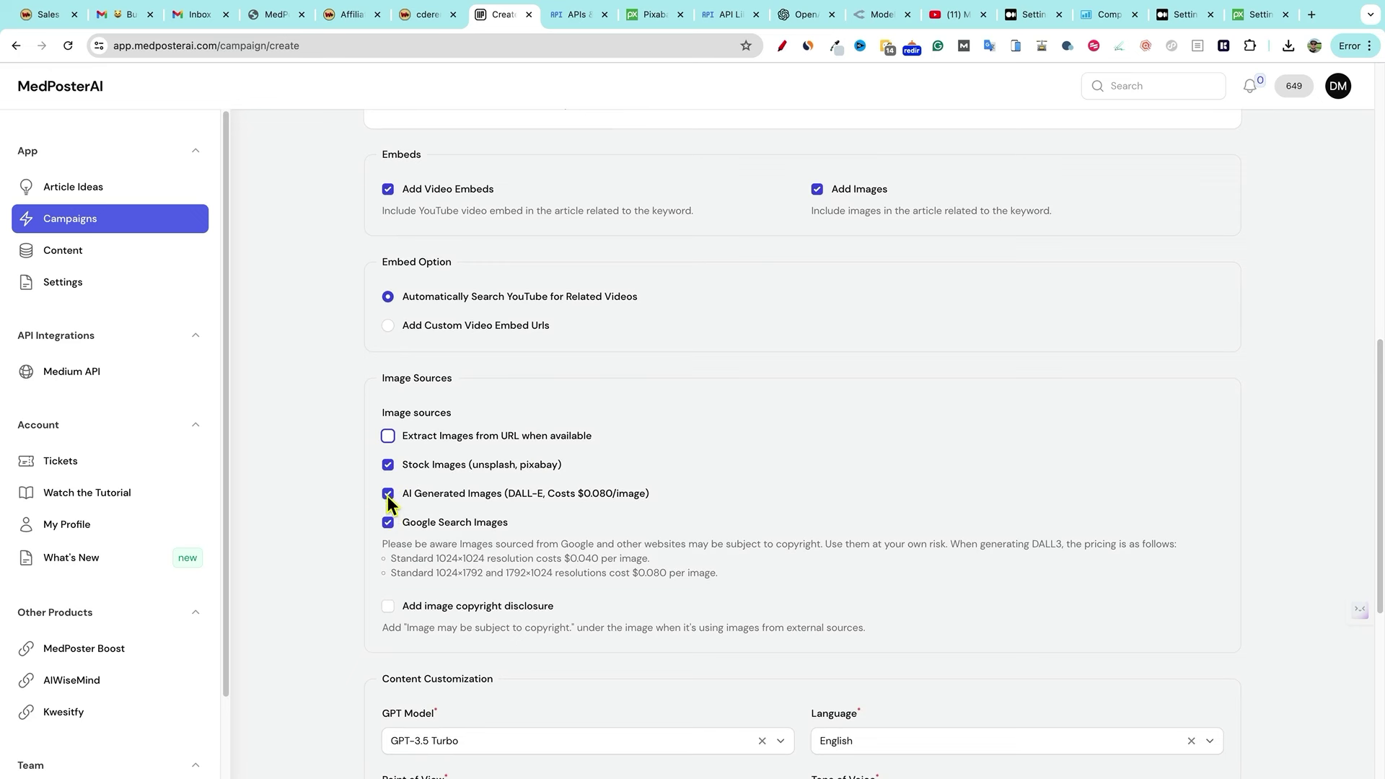
{"action": "left_click", "coordinate": [387, 522]}
- Switch the model to GPT-4o (Recommended) and the point of view to first person singular
{"action": "scroll", "coordinate": [632, 552], "scroll_direction": "down", "scroll_amount": 1}
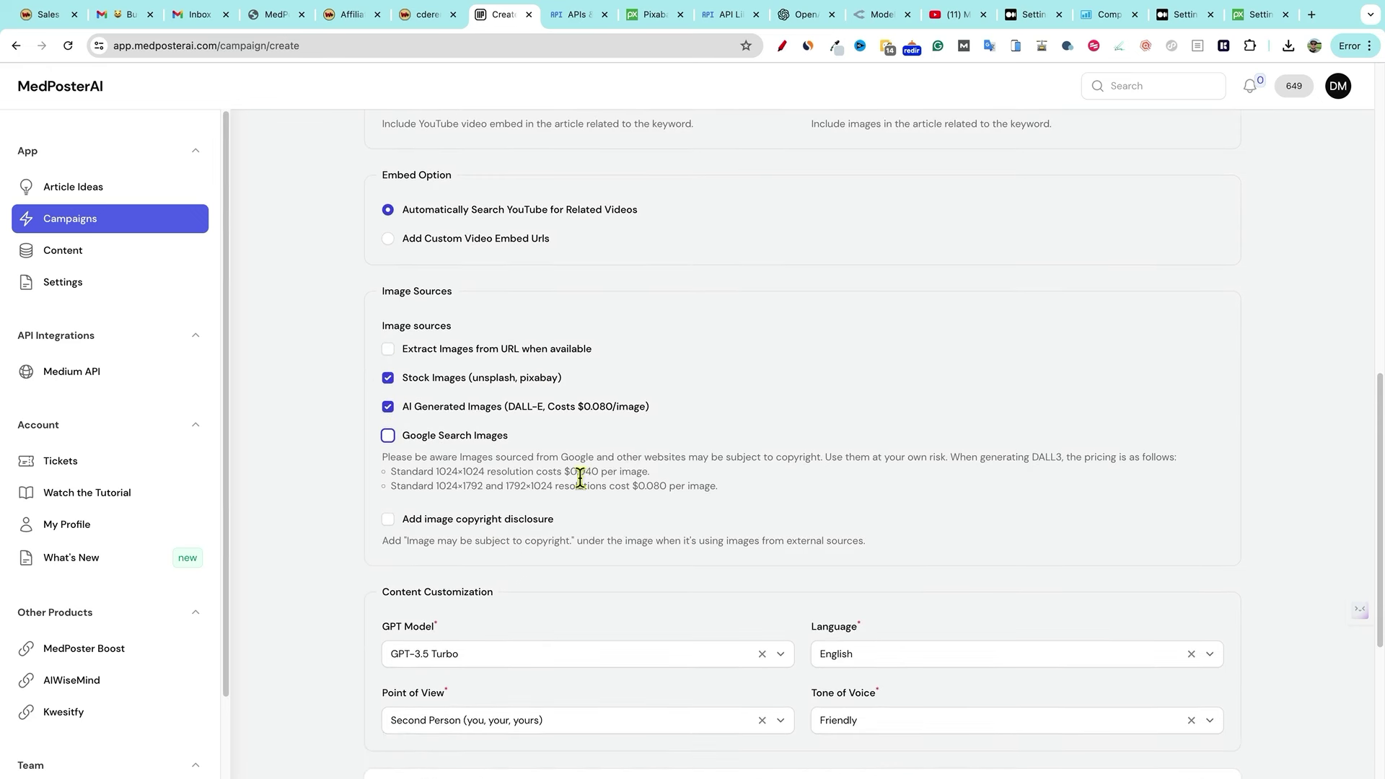
{"action": "scroll", "coordinate": [440, 425], "scroll_direction": "down", "scroll_amount": 2}
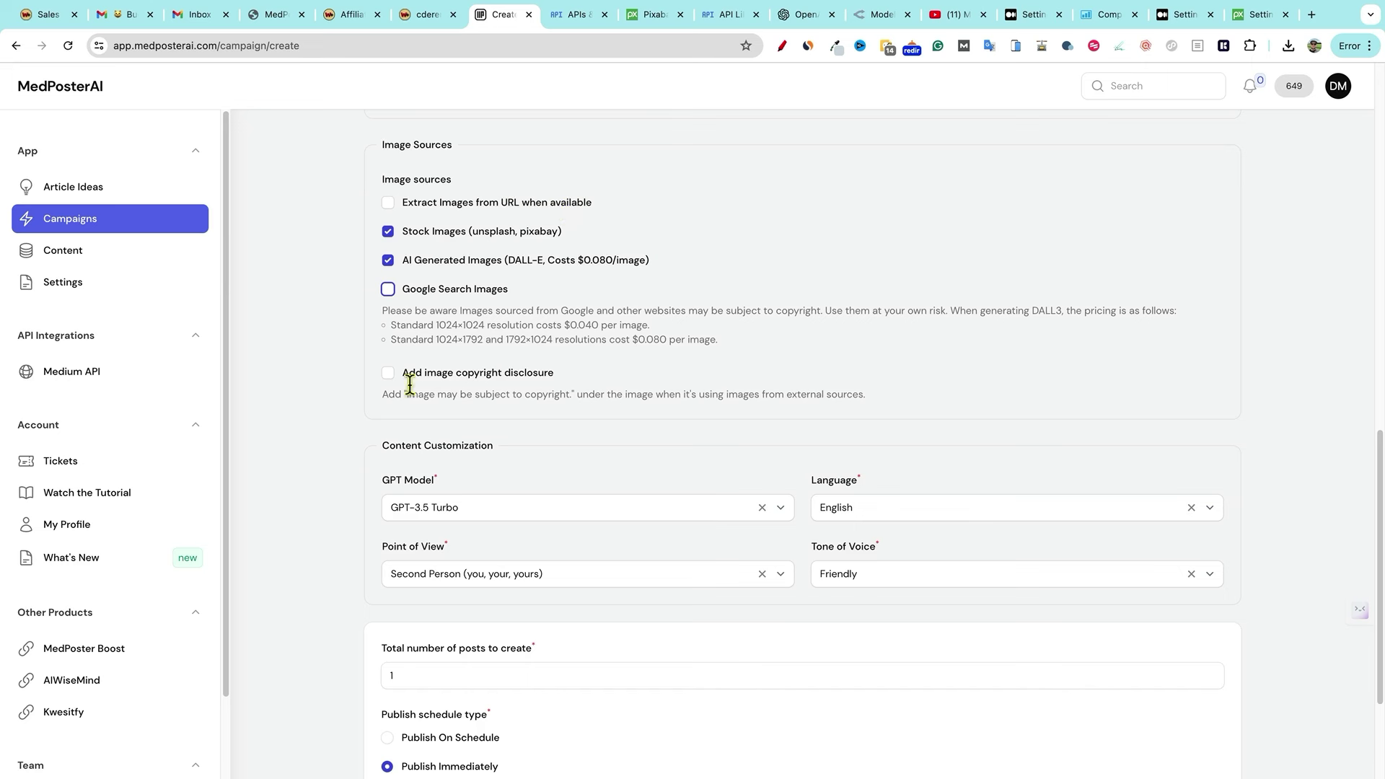
{"action": "scroll", "coordinate": [460, 490], "scroll_direction": "down", "scroll_amount": 3}
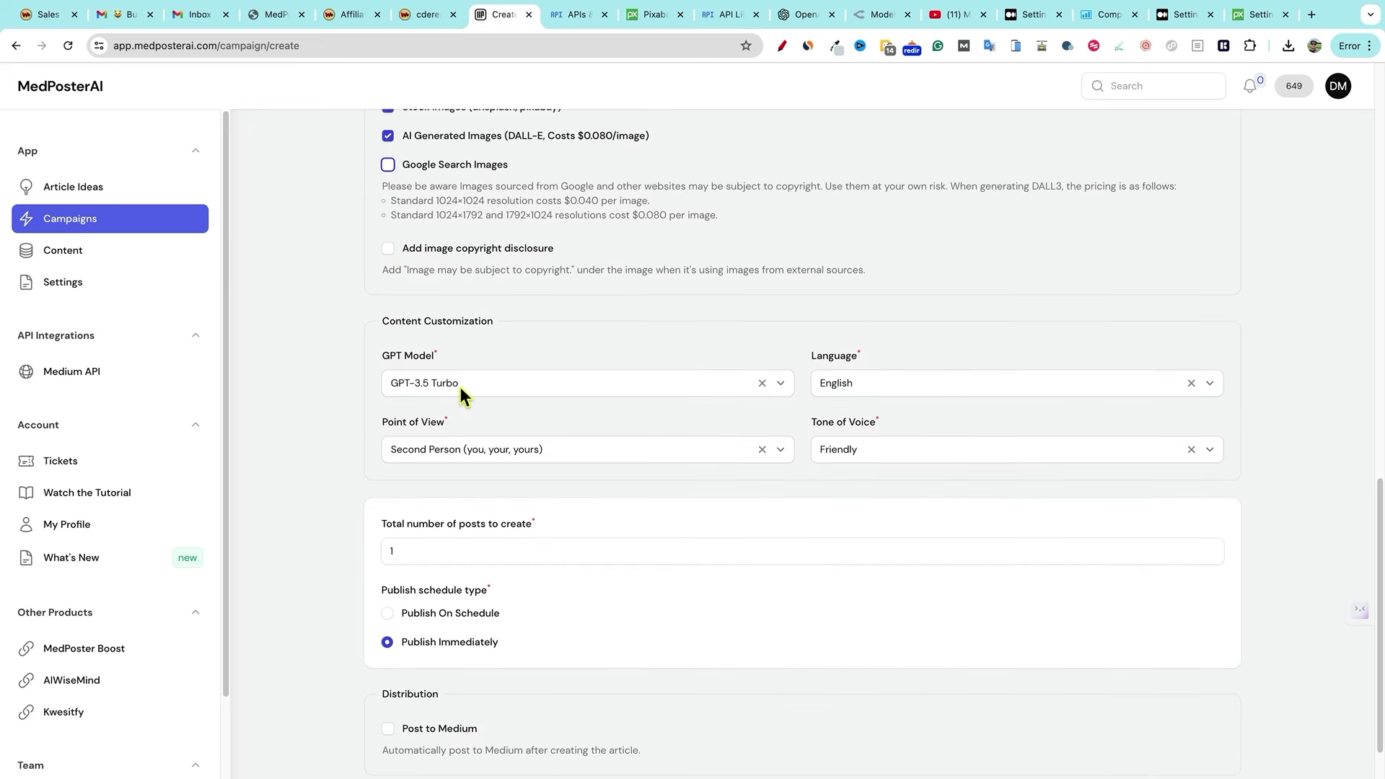
{"action": "left_click", "coordinate": [545, 382]}
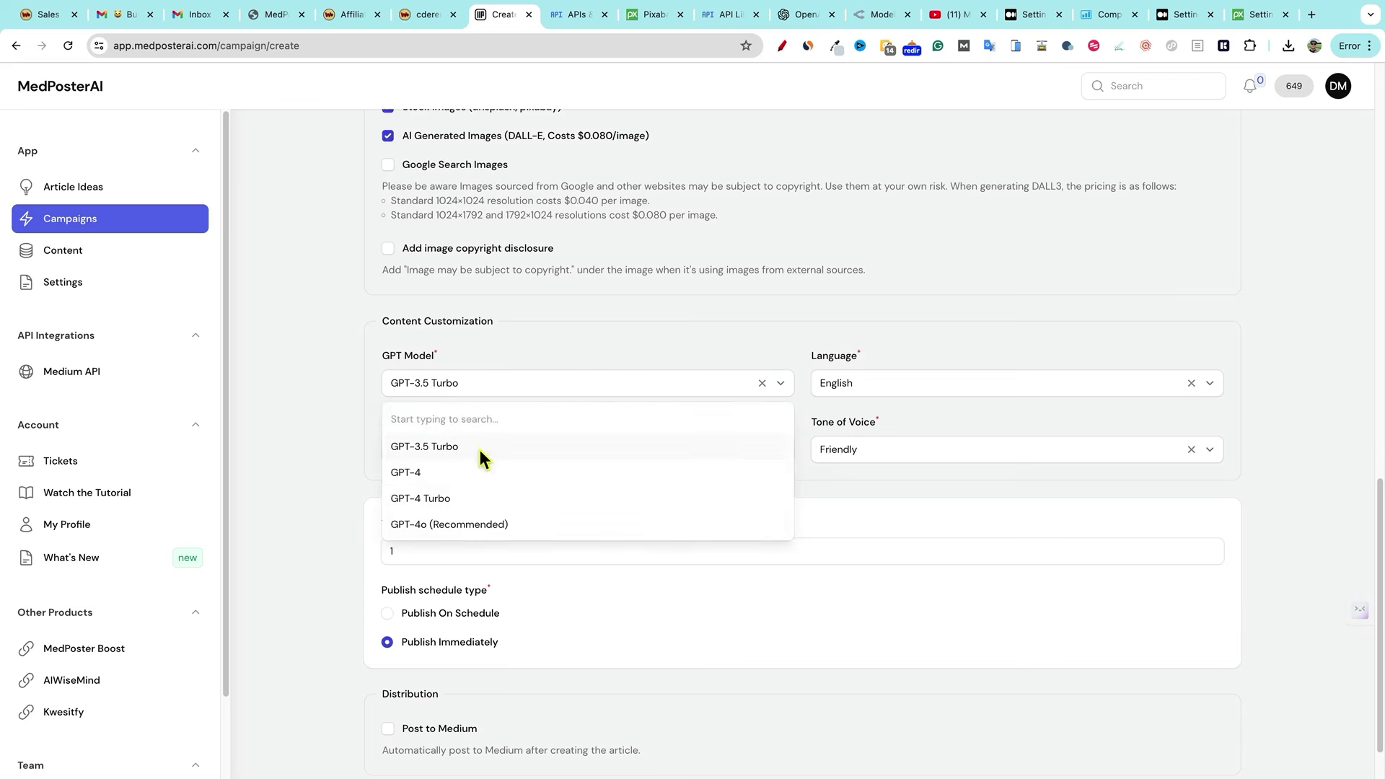
{"action": "left_click", "coordinate": [460, 524]}
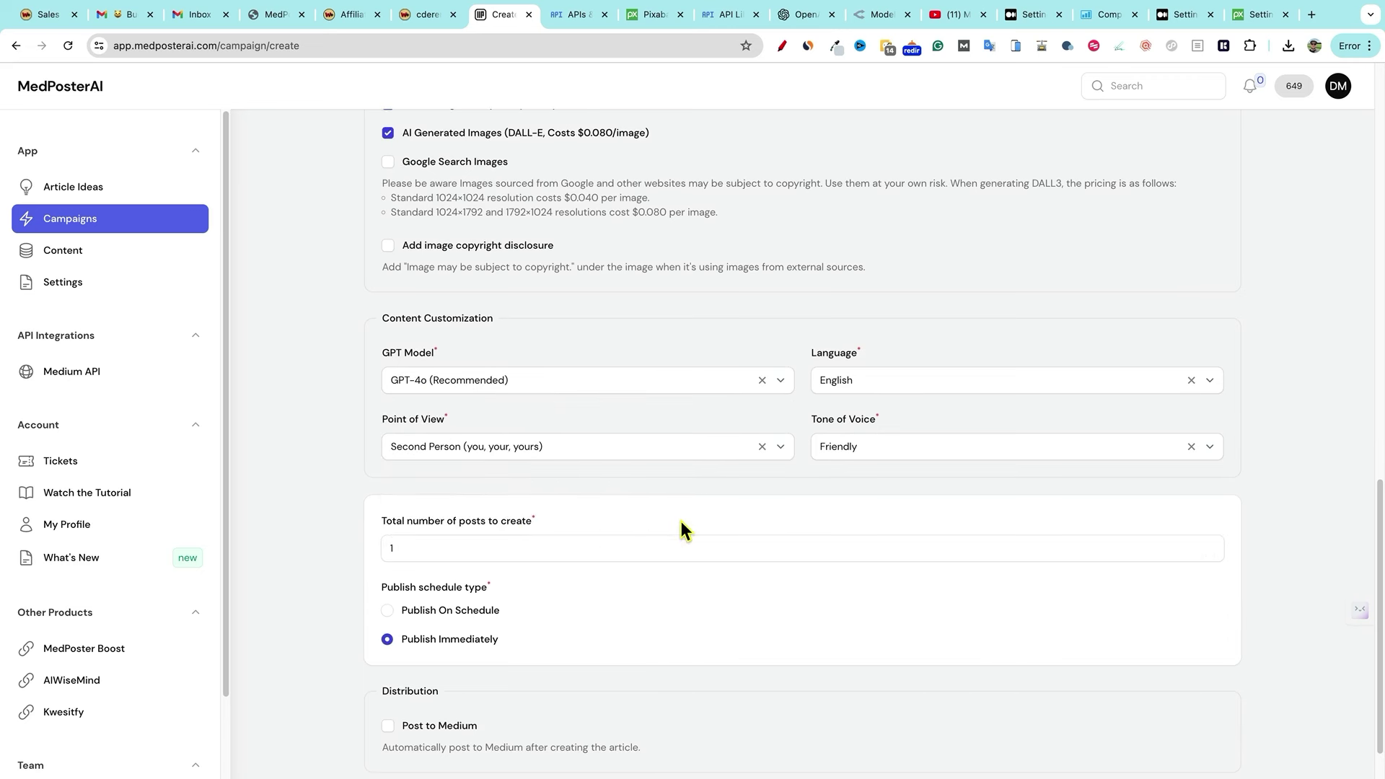
{"action": "left_click", "coordinate": [578, 445]}
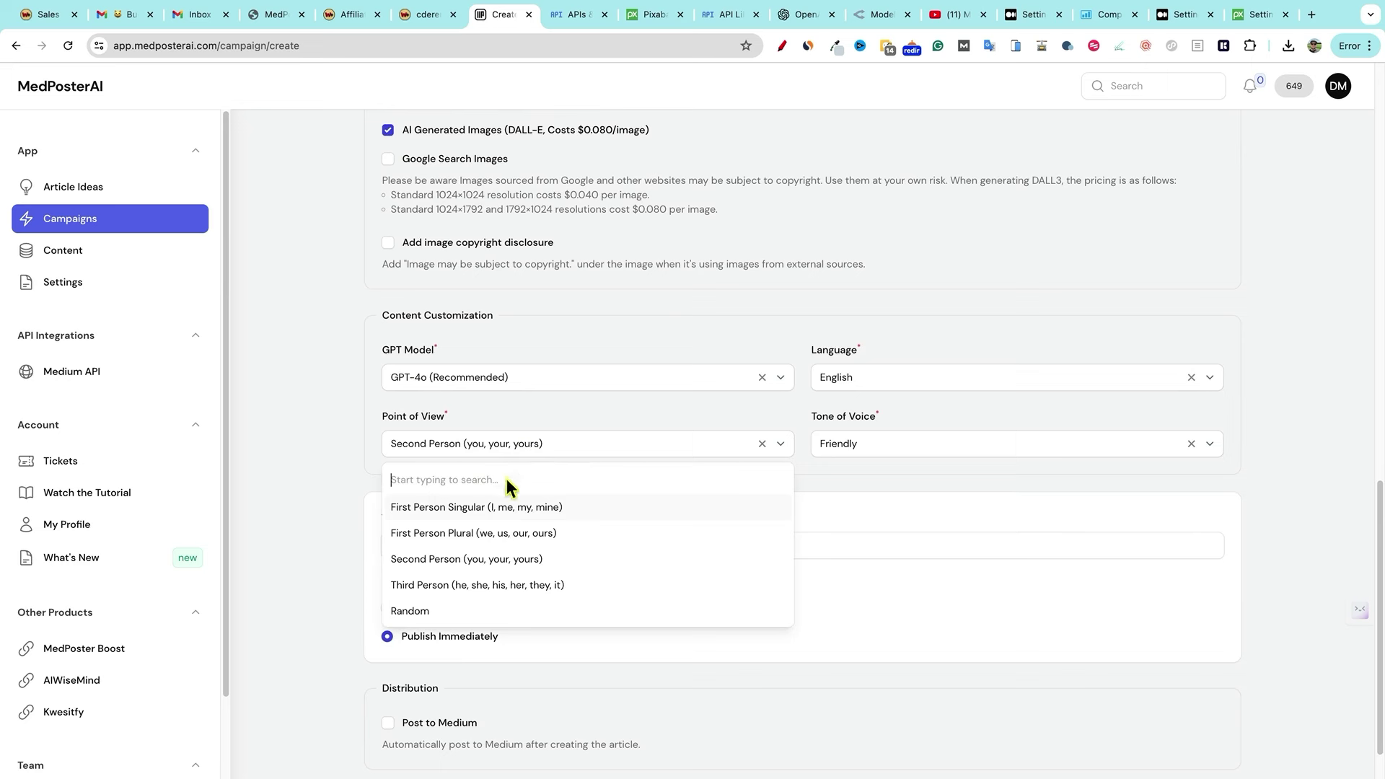
{"action": "left_click", "coordinate": [476, 509]}
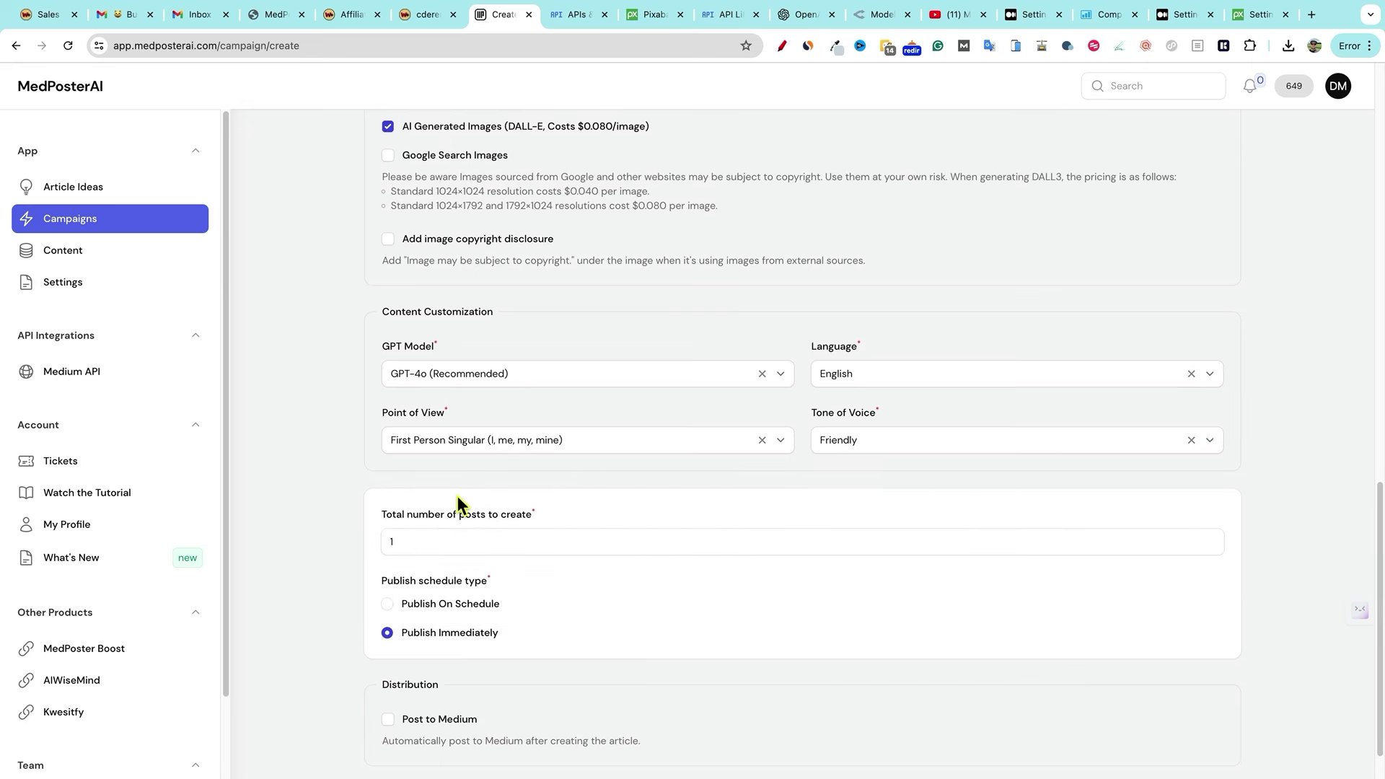
- Set the campaign to 10 total posts, posted once every day
{"action": "scroll", "coordinate": [454, 494], "scroll_direction": "down", "scroll_amount": 2}
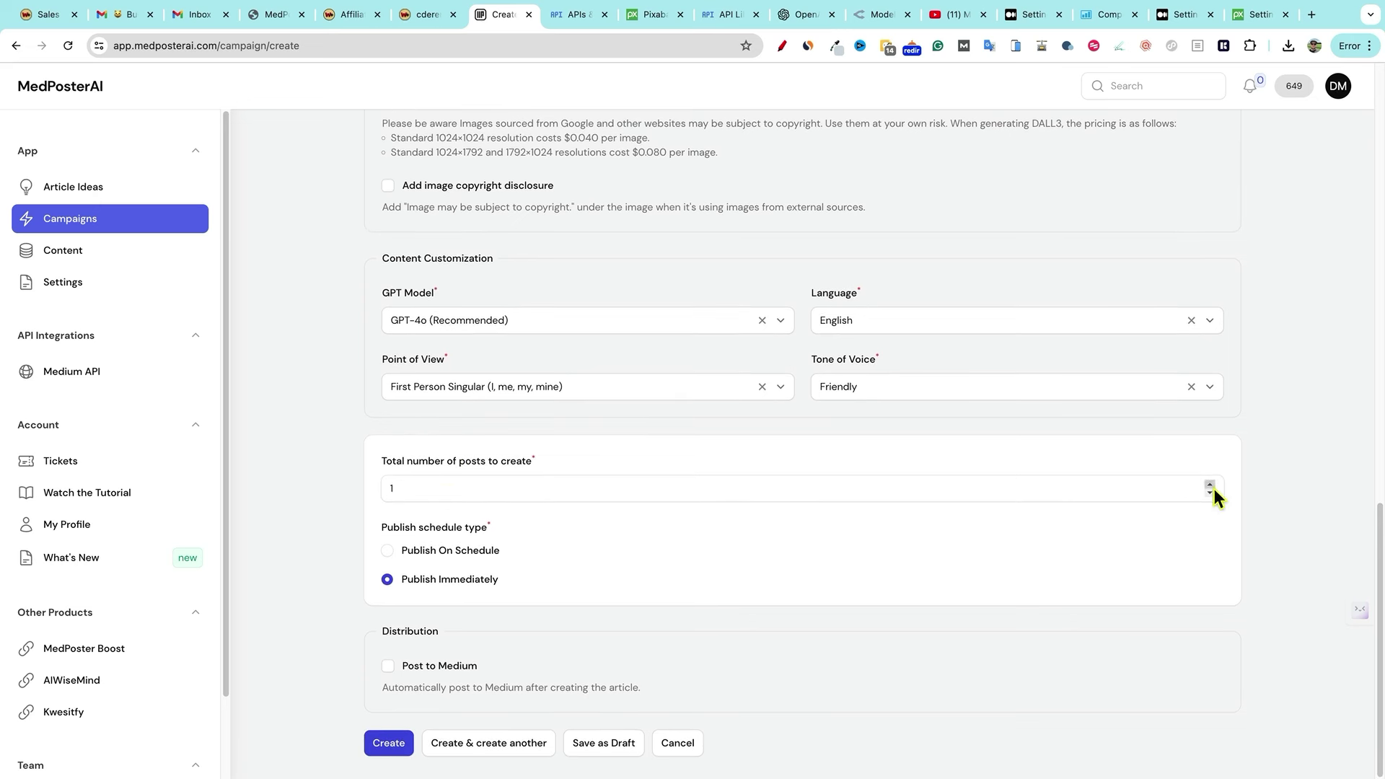
{"action": "left_click", "coordinate": [421, 495]}
{"action": "type", "text": "0"}
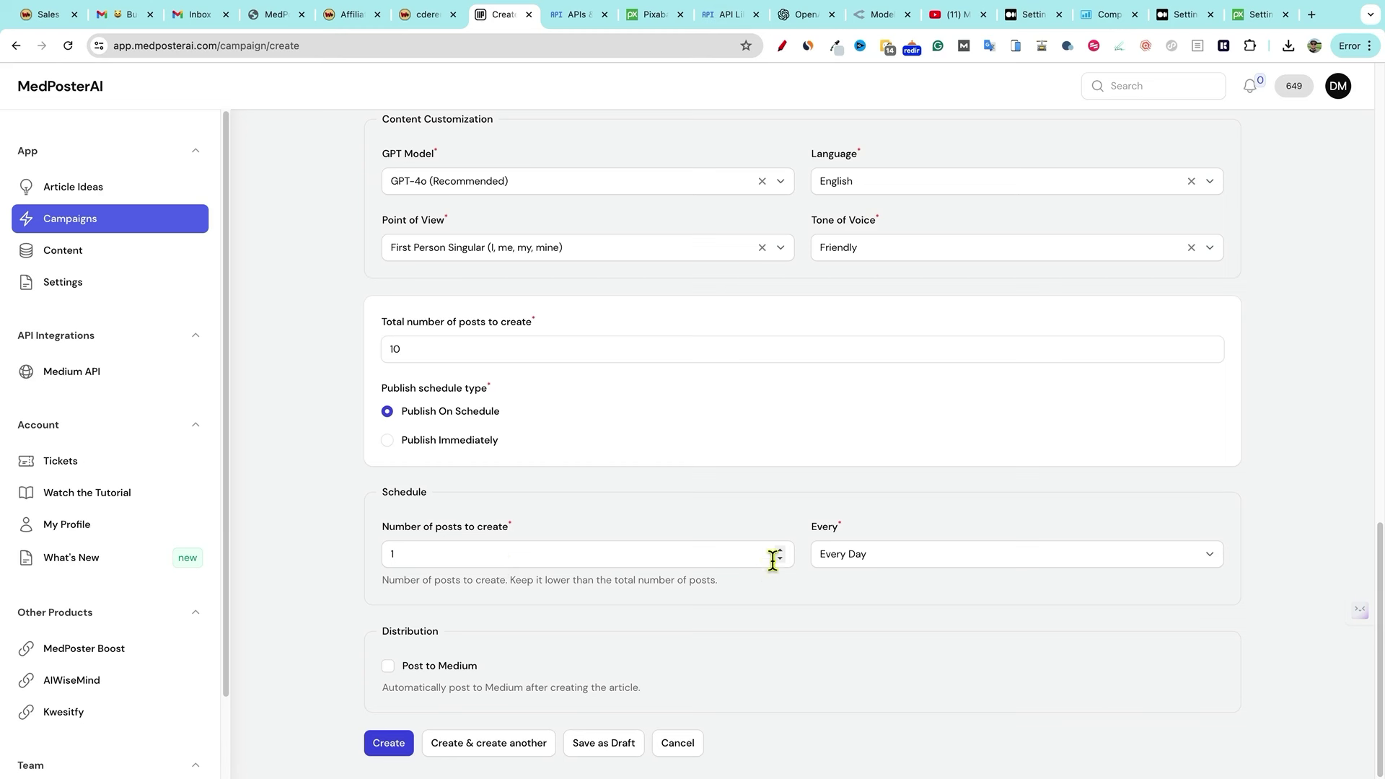
{"action": "left_click", "coordinate": [862, 559]}
{"action": "left_click", "coordinate": [864, 558]}
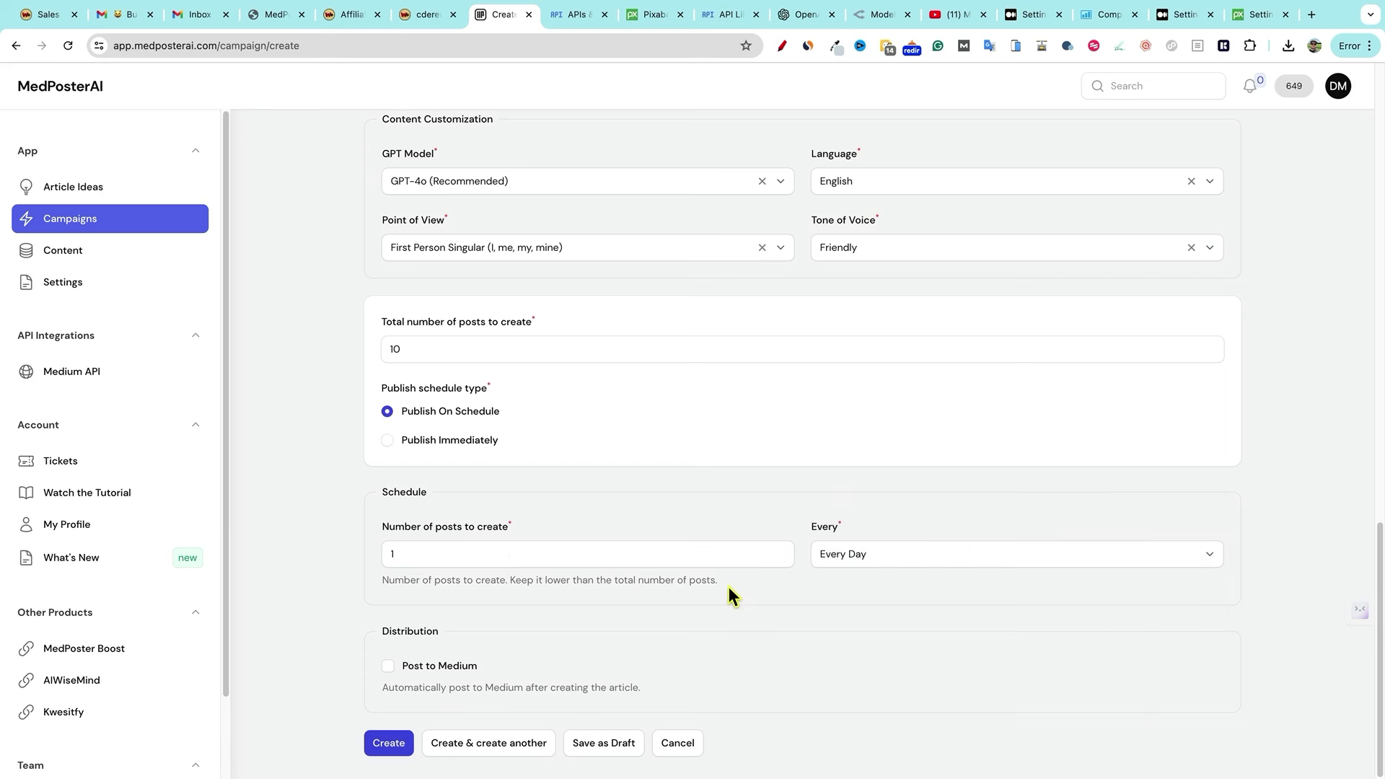
- Enable automatic posting to the linked Medium account and create the campaign
{"action": "left_click", "coordinate": [388, 665]}
{"action": "scroll", "coordinate": [505, 663], "scroll_direction": "down", "scroll_amount": 3}
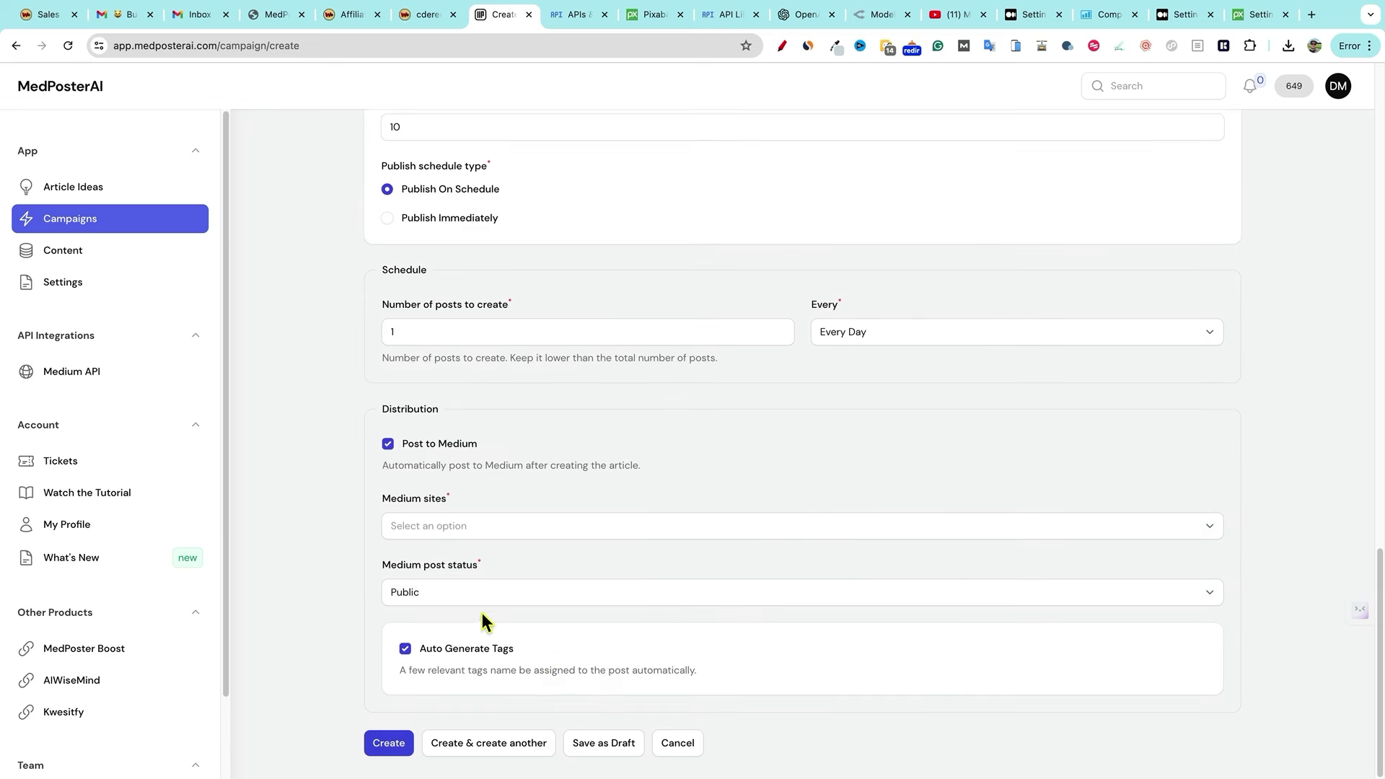
{"action": "left_click", "coordinate": [433, 532]}
{"action": "left_click", "coordinate": [435, 564]}
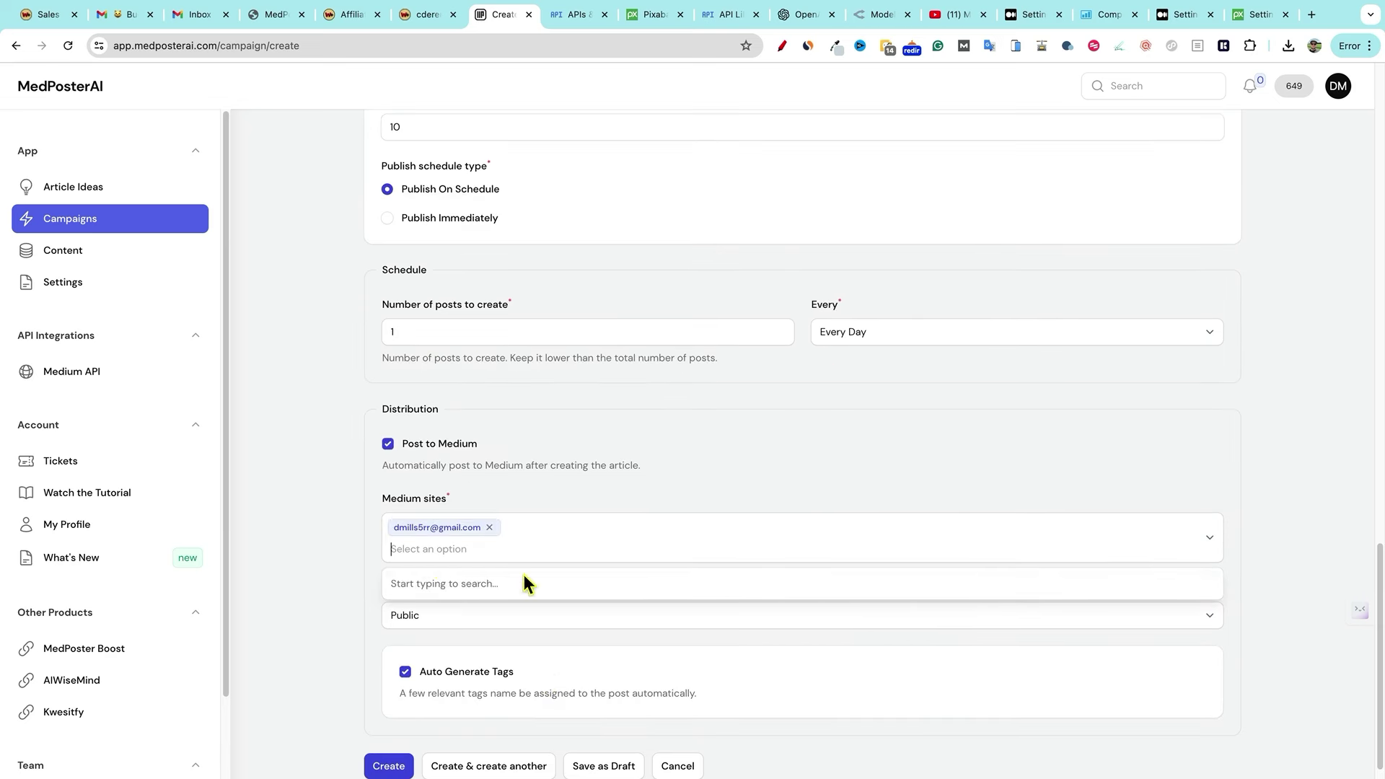
{"action": "scroll", "coordinate": [407, 613], "scroll_direction": "down", "scroll_amount": 1}
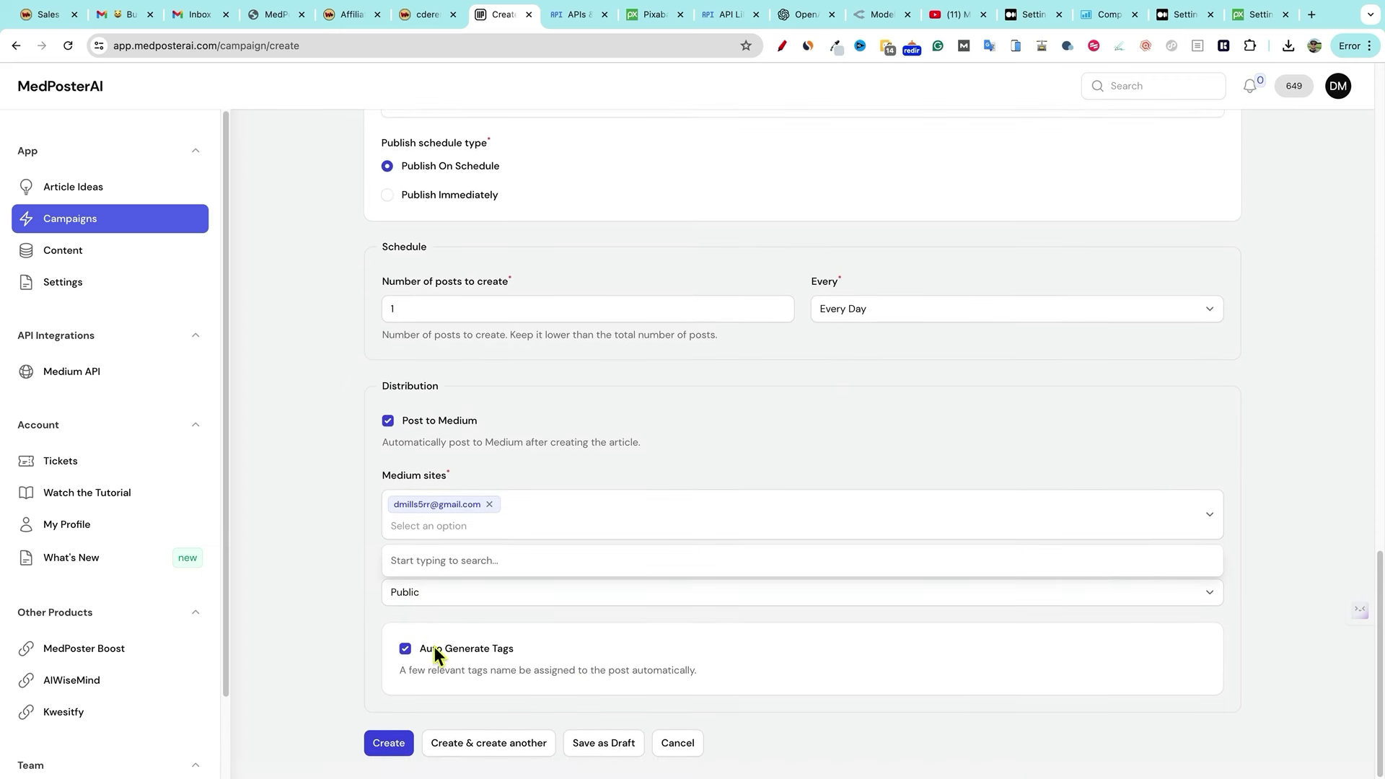
{"action": "left_click", "coordinate": [395, 750]}
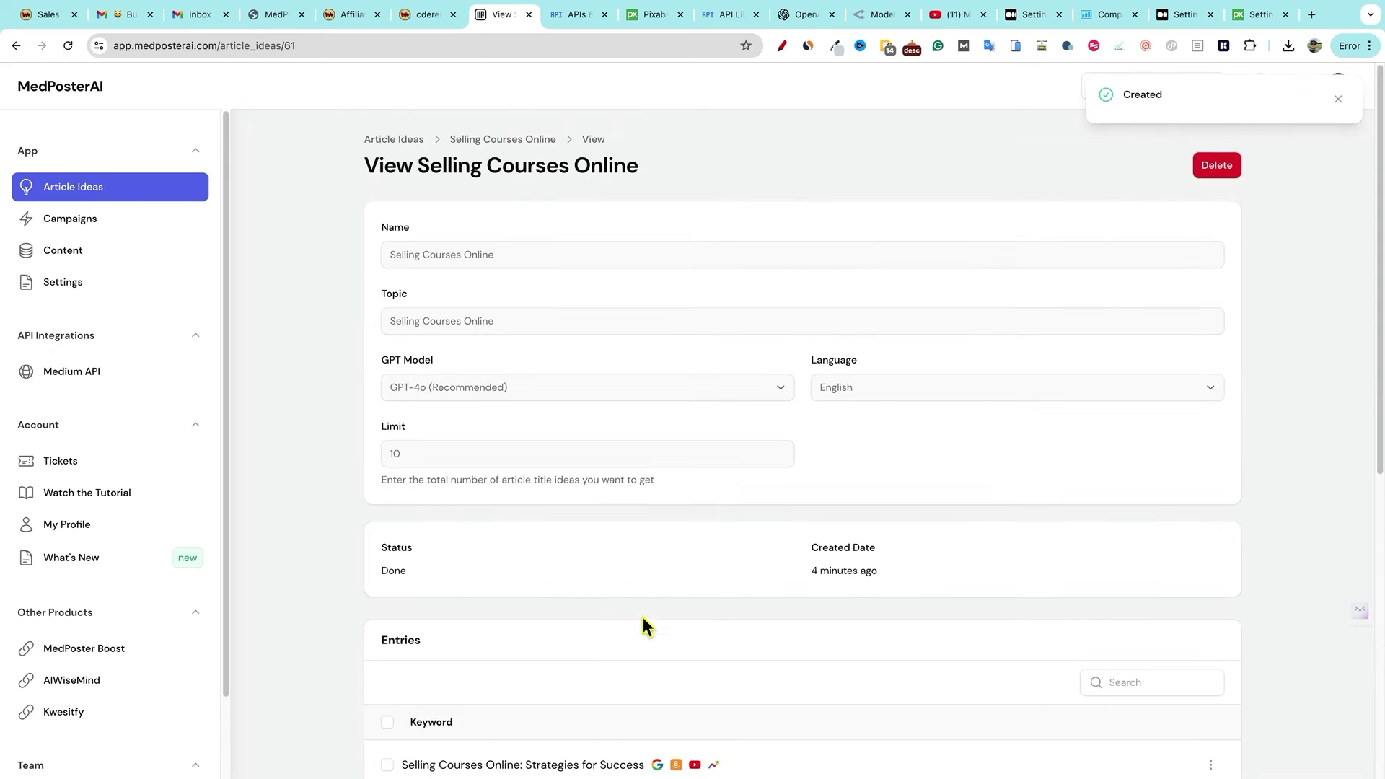
- Check the new campaign in Campaigns, then open Content listing its 10 scheduled articles
{"action": "scroll", "coordinate": [789, 532], "scroll_direction": "down", "scroll_amount": 7}
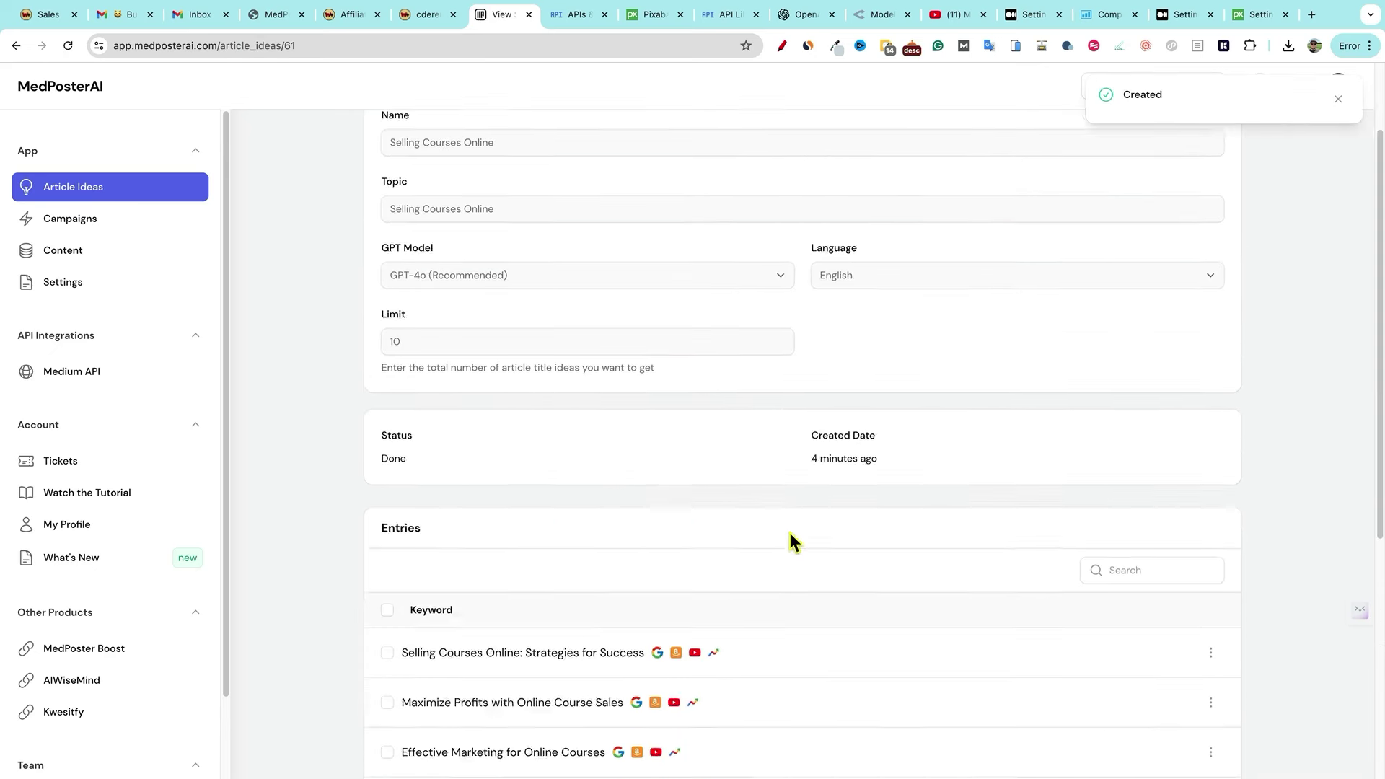
{"action": "scroll", "coordinate": [785, 668], "scroll_direction": "up", "scroll_amount": 7}
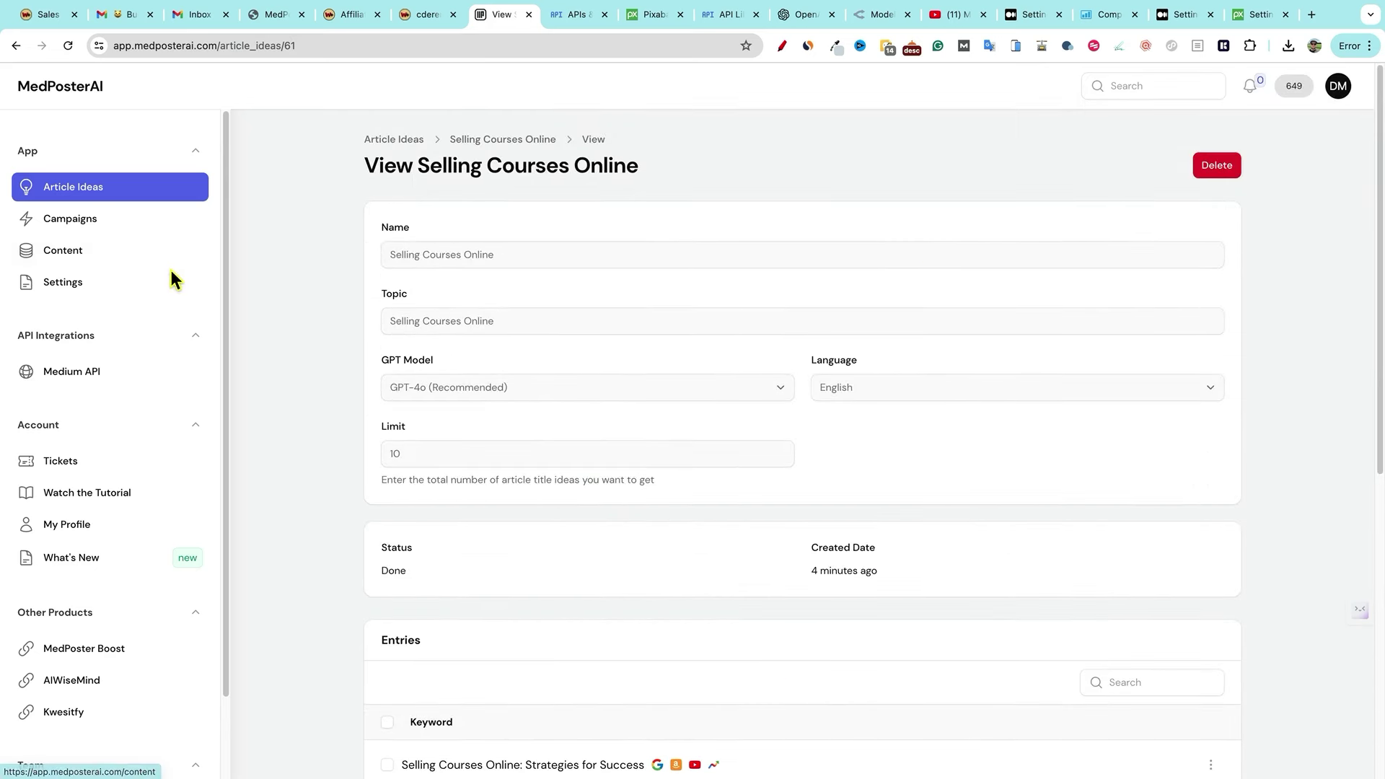
{"action": "left_click", "coordinate": [97, 225]}
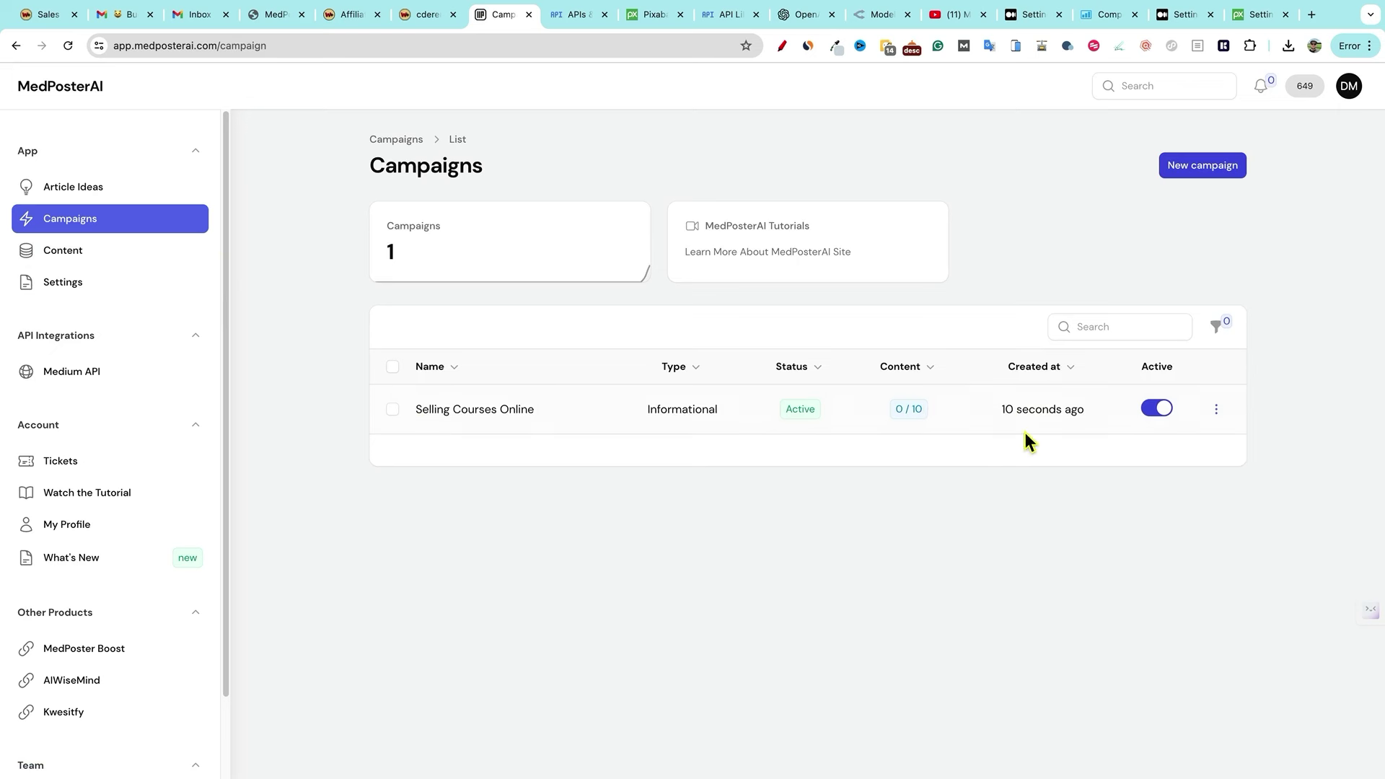
{"action": "left_click", "coordinate": [63, 282]}
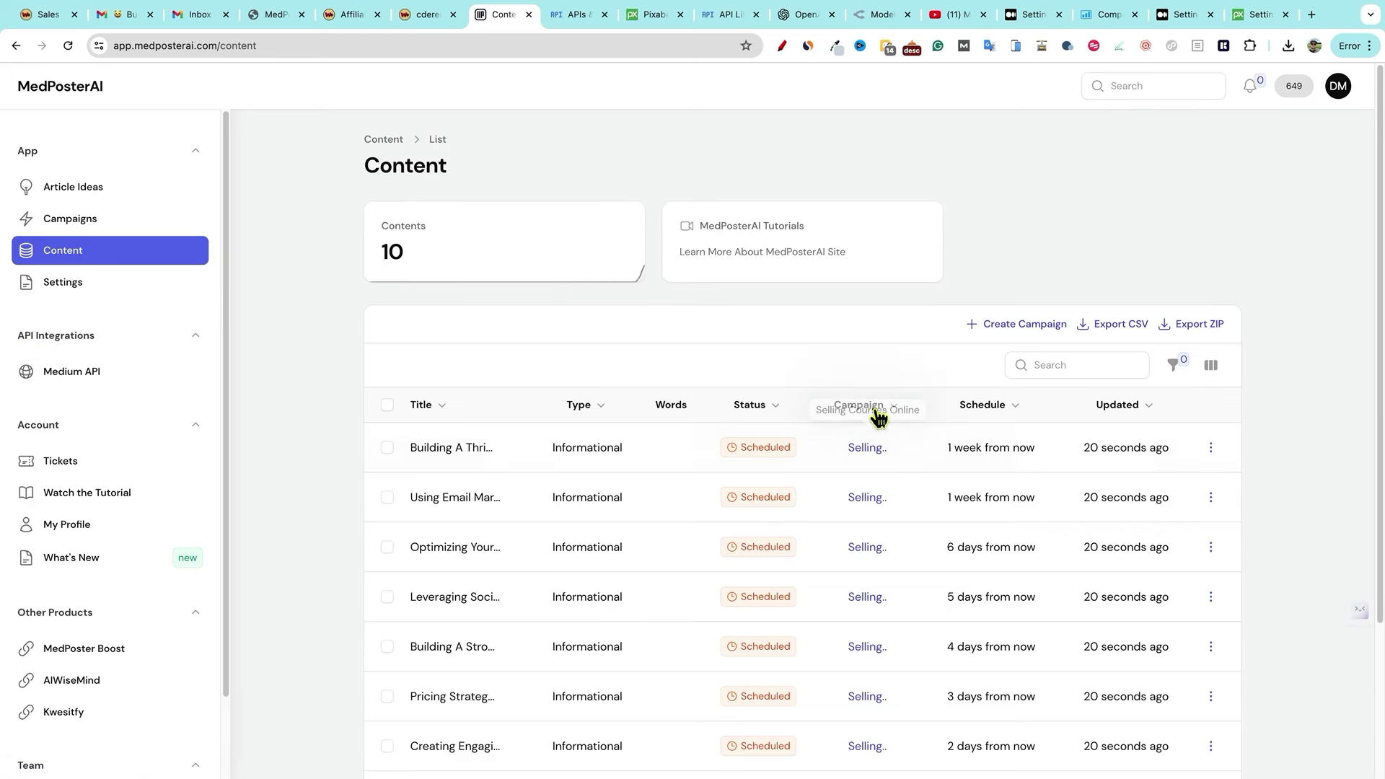
{"action": "scroll", "coordinate": [868, 605], "scroll_direction": "down", "scroll_amount": 3}
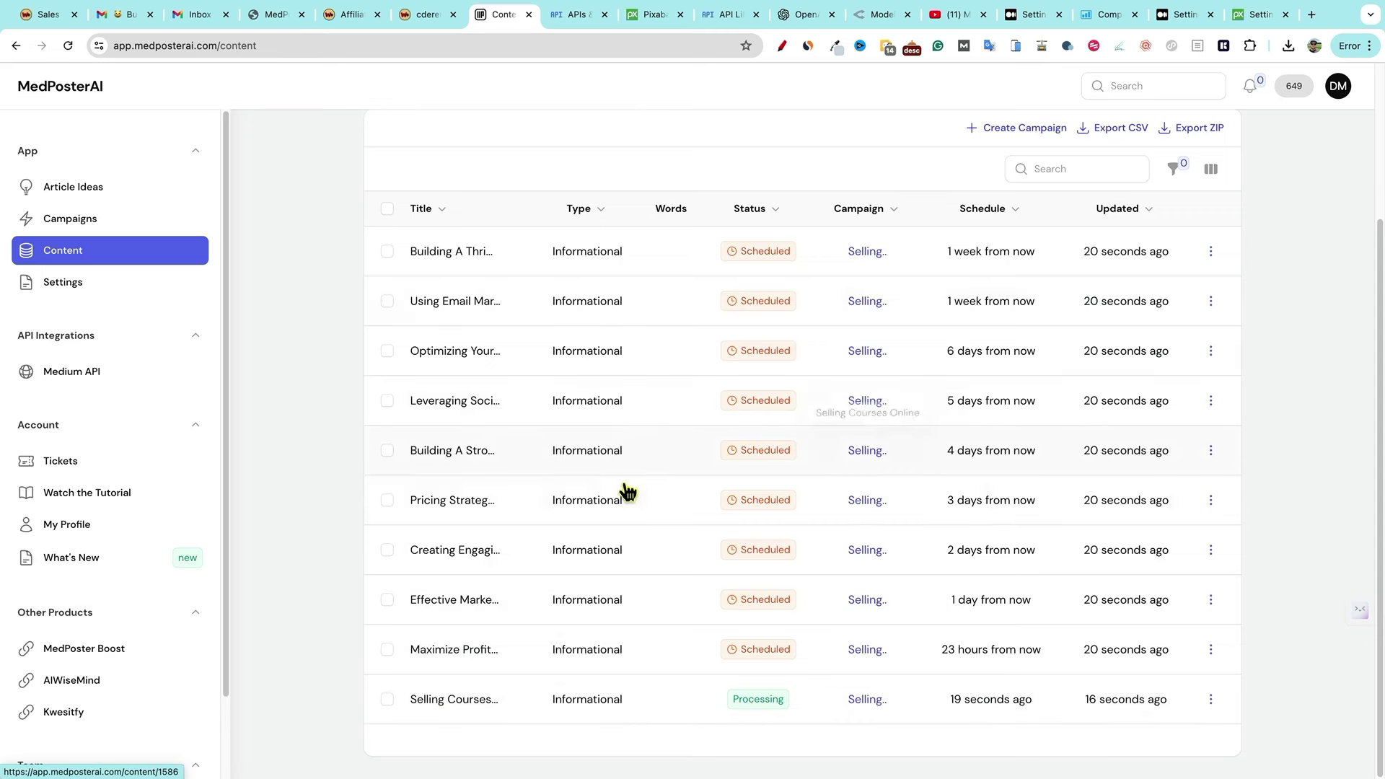
{"action": "scroll", "coordinate": [626, 497], "scroll_direction": "up", "scroll_amount": 3}
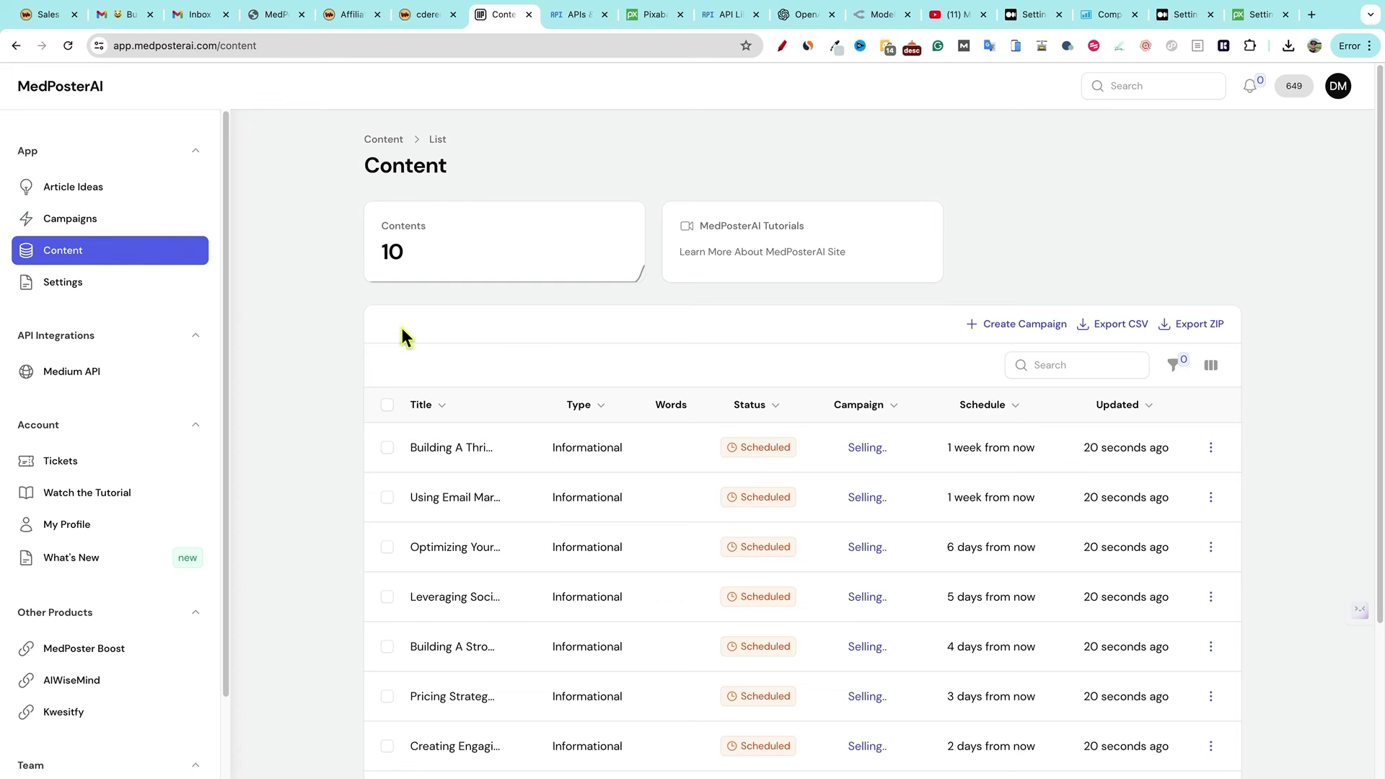
- Start a new campaign from the Campaigns list and scroll through the blank Create Campaign form
{"action": "left_click", "coordinate": [97, 228]}
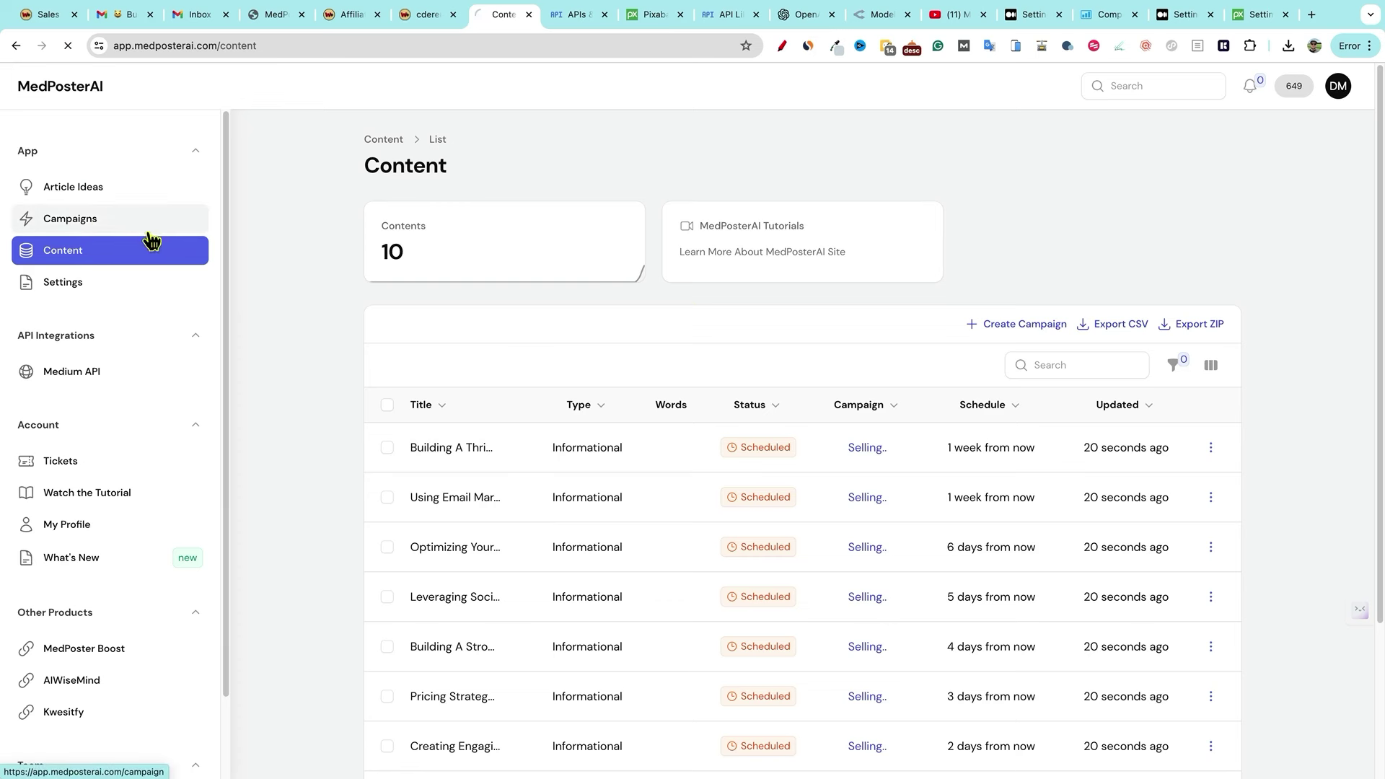
{"action": "left_click", "coordinate": [1181, 172]}
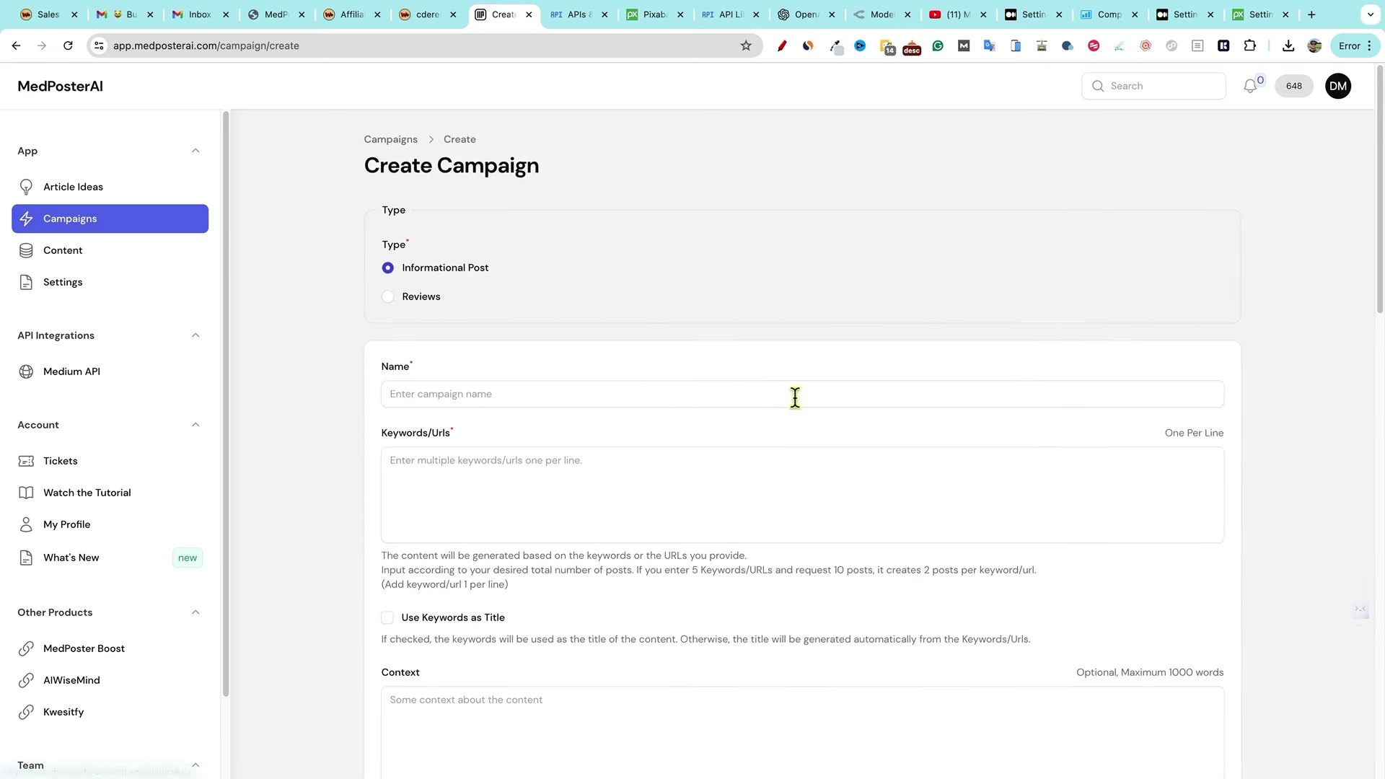
{"action": "scroll", "coordinate": [420, 429], "scroll_direction": "down", "scroll_amount": 1}
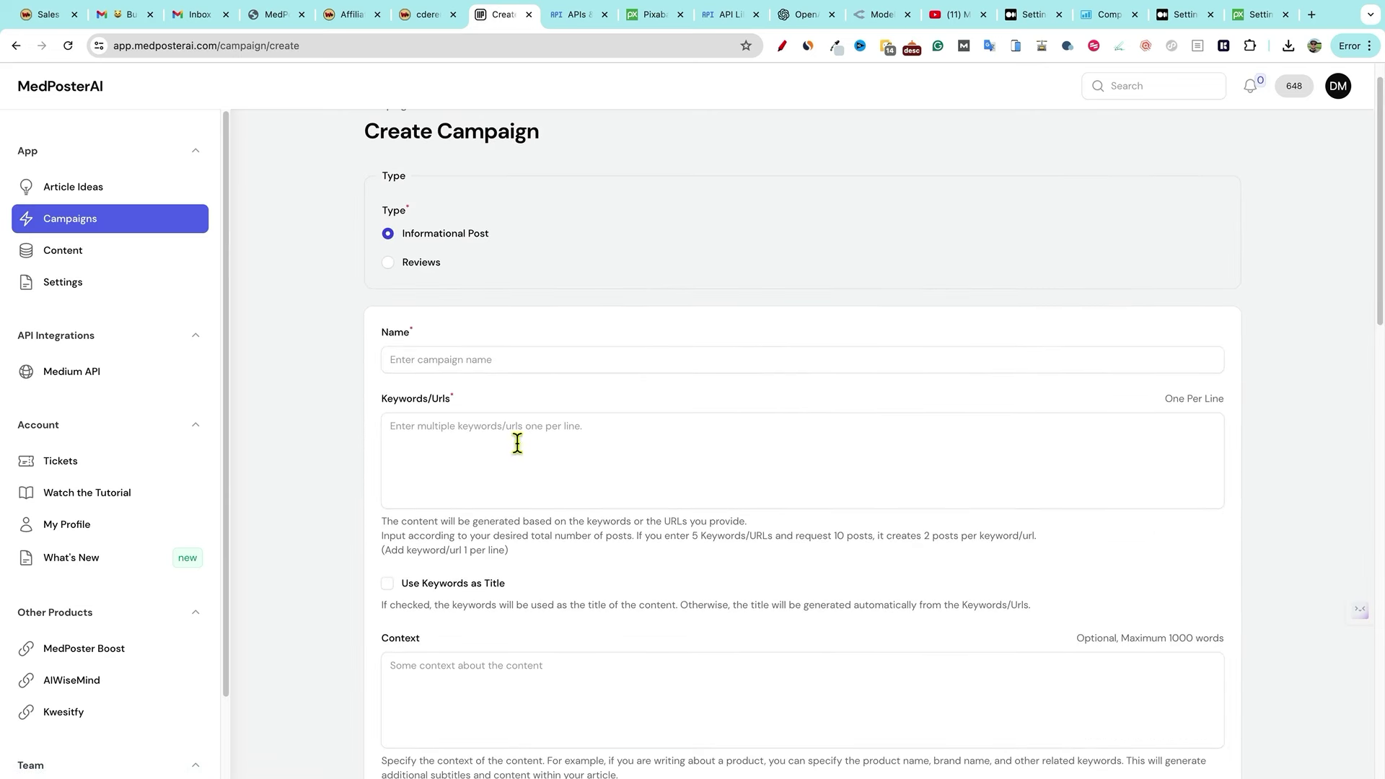
{"action": "scroll", "coordinate": [503, 707], "scroll_direction": "down", "scroll_amount": 7}
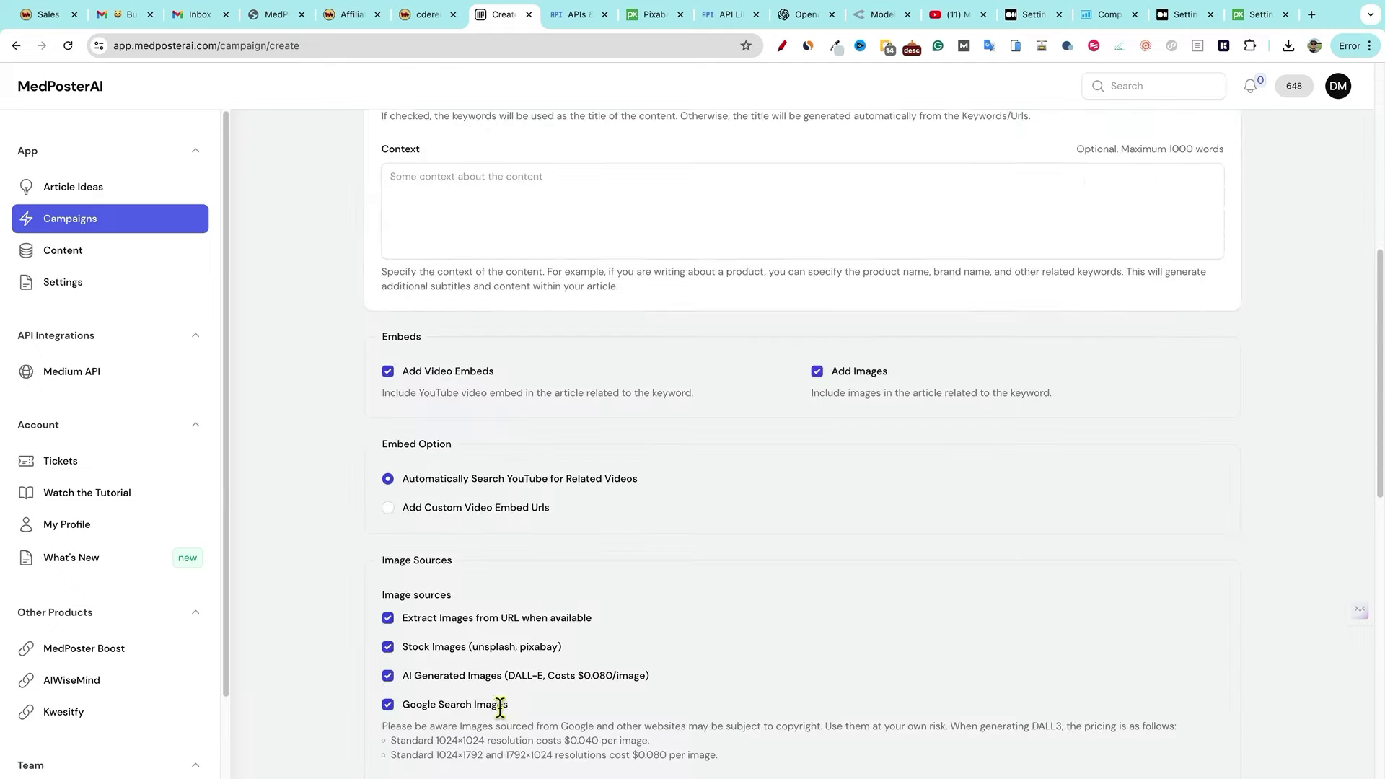
{"action": "scroll", "coordinate": [503, 706], "scroll_direction": "up", "scroll_amount": 8}
{"action": "scroll", "coordinate": [621, 533], "scroll_direction": "down", "scroll_amount": 10}
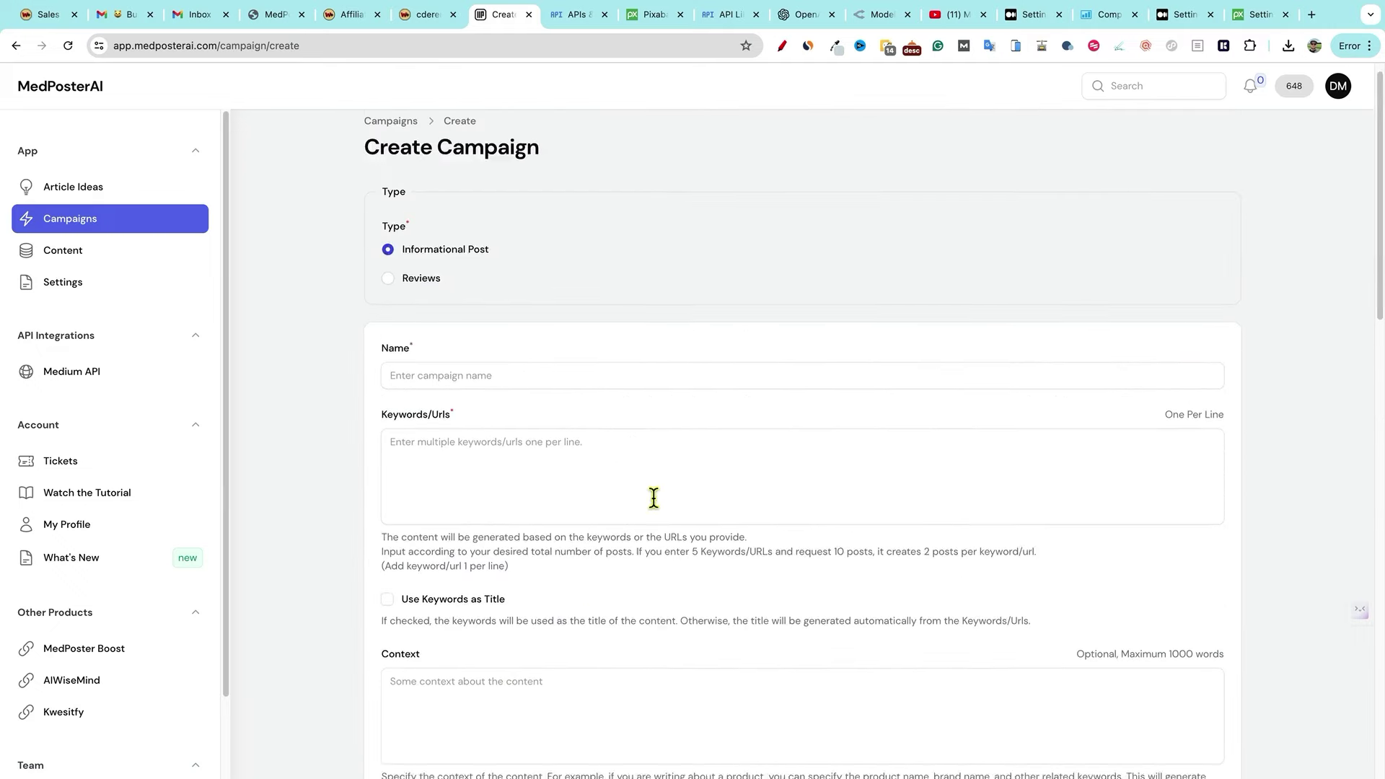
{"action": "scroll", "coordinate": [604, 538], "scroll_direction": "up", "scroll_amount": 5}
{"action": "scroll", "coordinate": [561, 527], "scroll_direction": "down", "scroll_amount": 1}
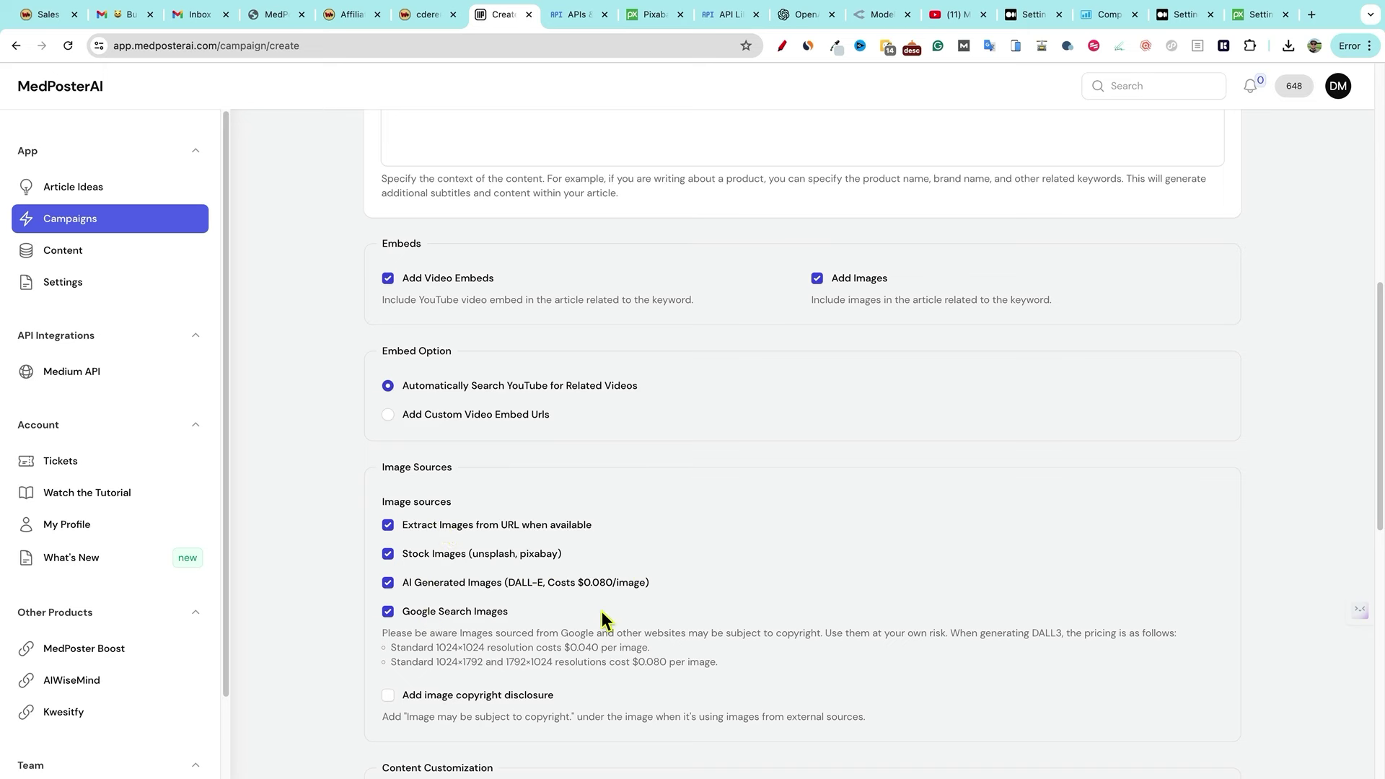
{"action": "scroll", "coordinate": [603, 618], "scroll_direction": "down", "scroll_amount": 5}
{"action": "scroll", "coordinate": [596, 498], "scroll_direction": "down", "scroll_amount": 6}
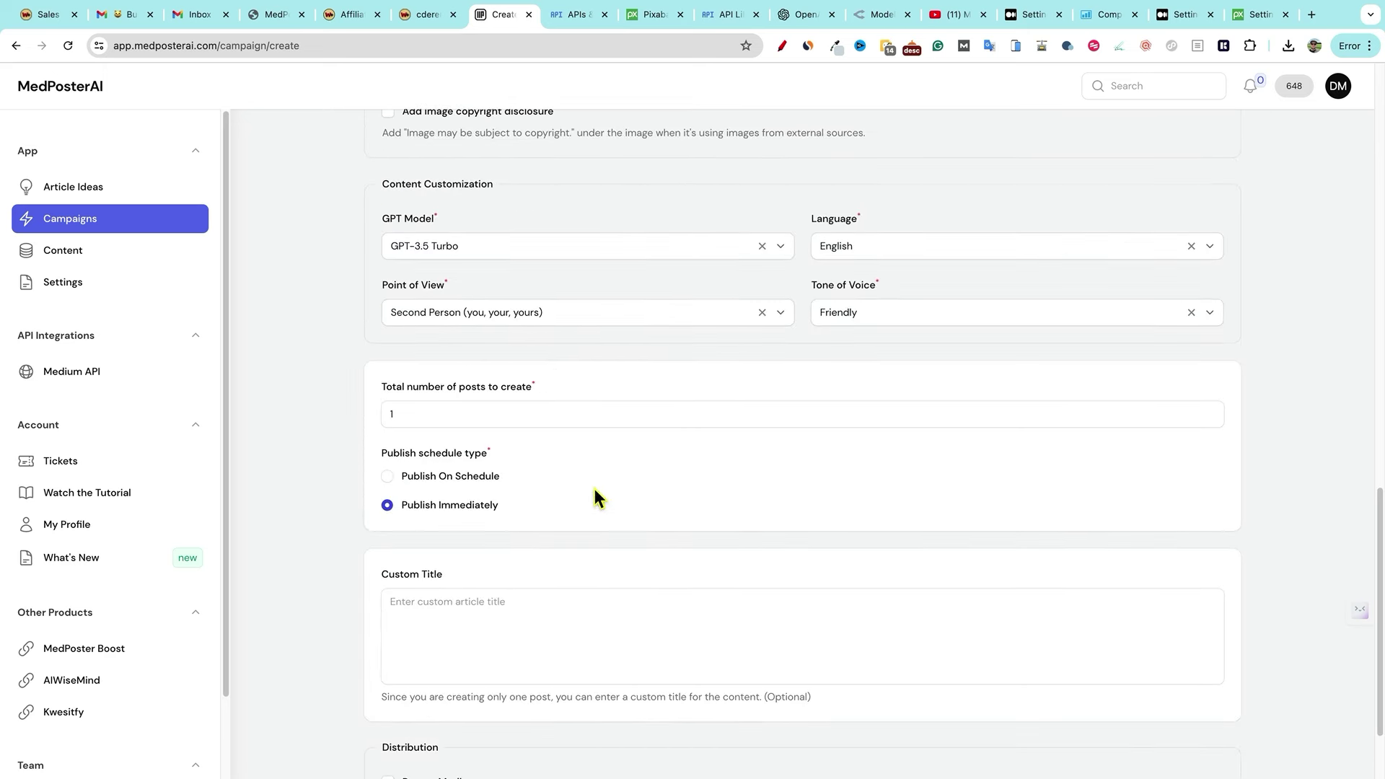
{"action": "scroll", "coordinate": [613, 570], "scroll_direction": "down", "scroll_amount": 2}
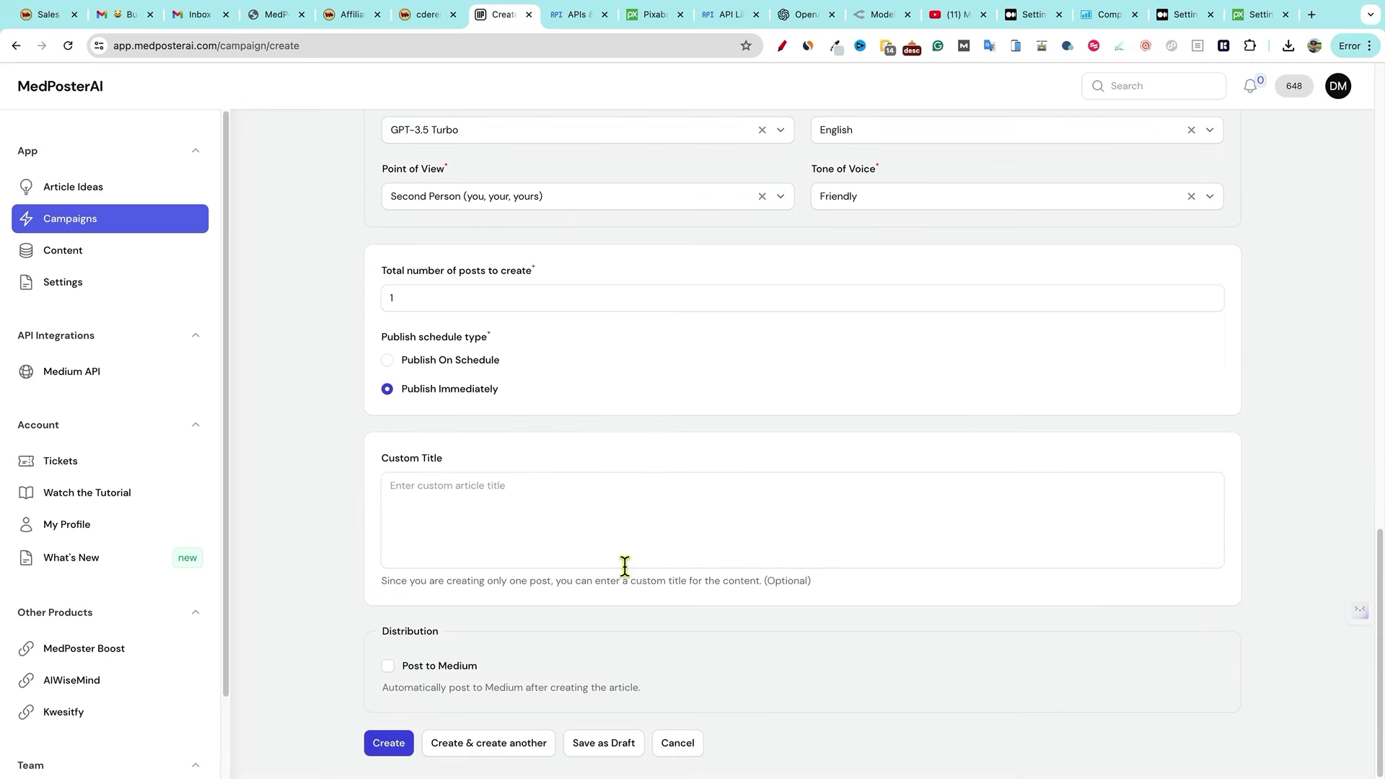
{"action": "scroll", "coordinate": [588, 535], "scroll_direction": "up", "scroll_amount": 15}
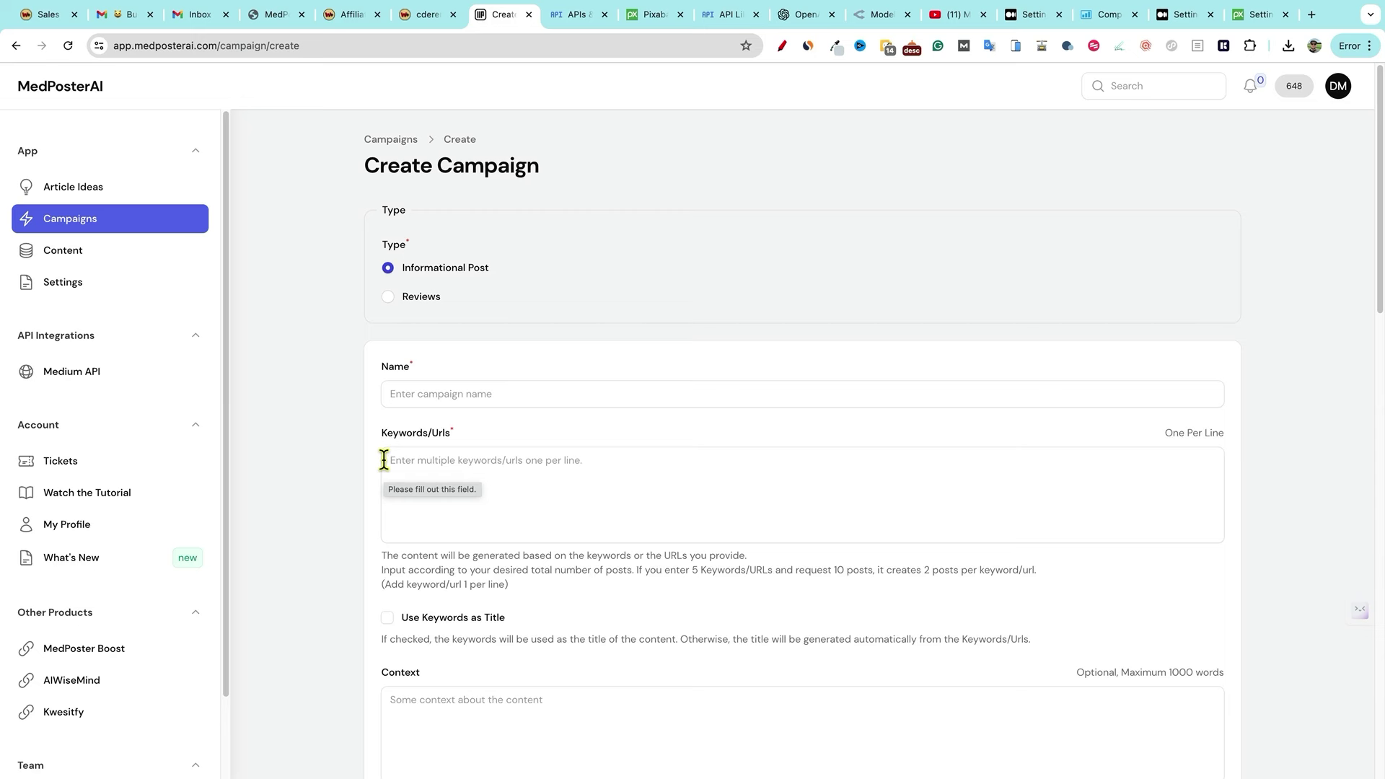
- View the published 'Selling Courses Online: Strategies for Success' post from the Content list
{"action": "left_click", "coordinate": [81, 253]}
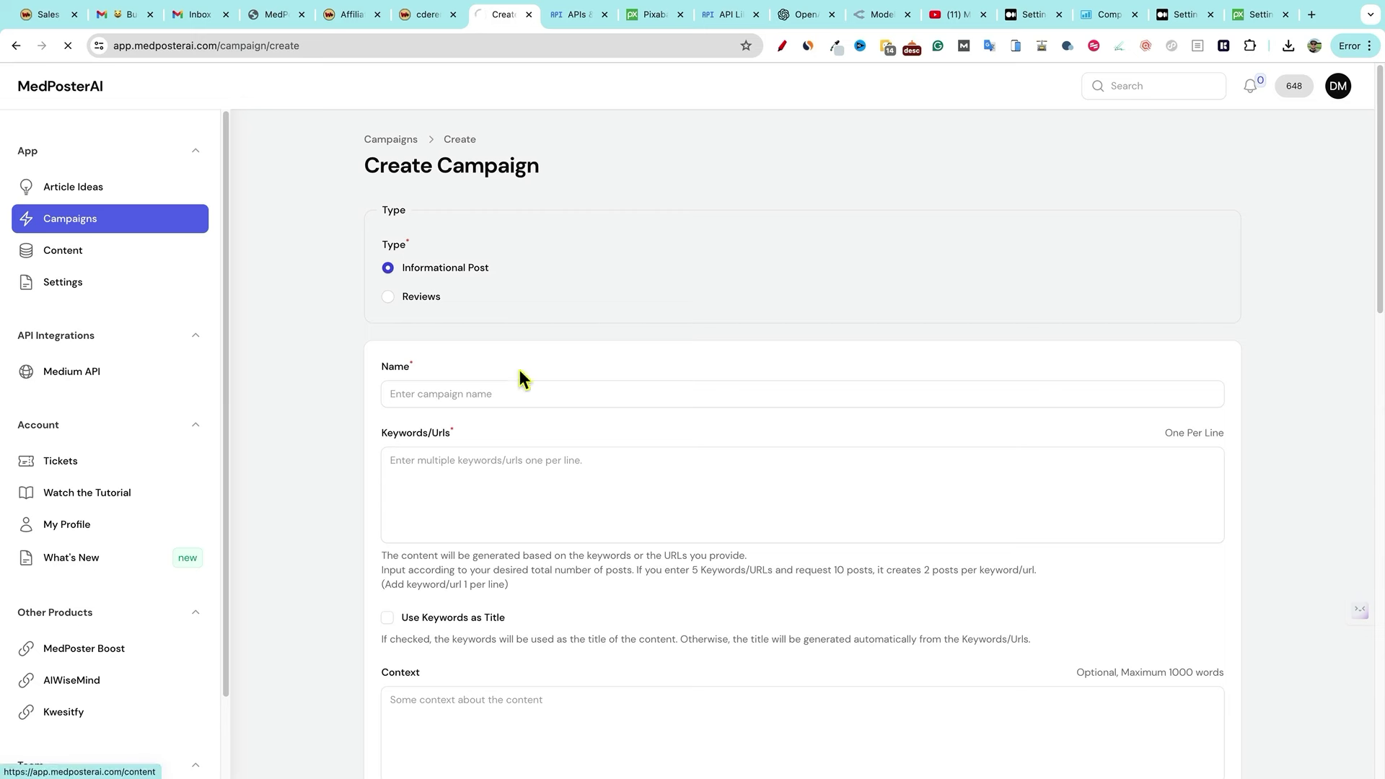
{"action": "scroll", "coordinate": [750, 494], "scroll_direction": "down", "scroll_amount": 3}
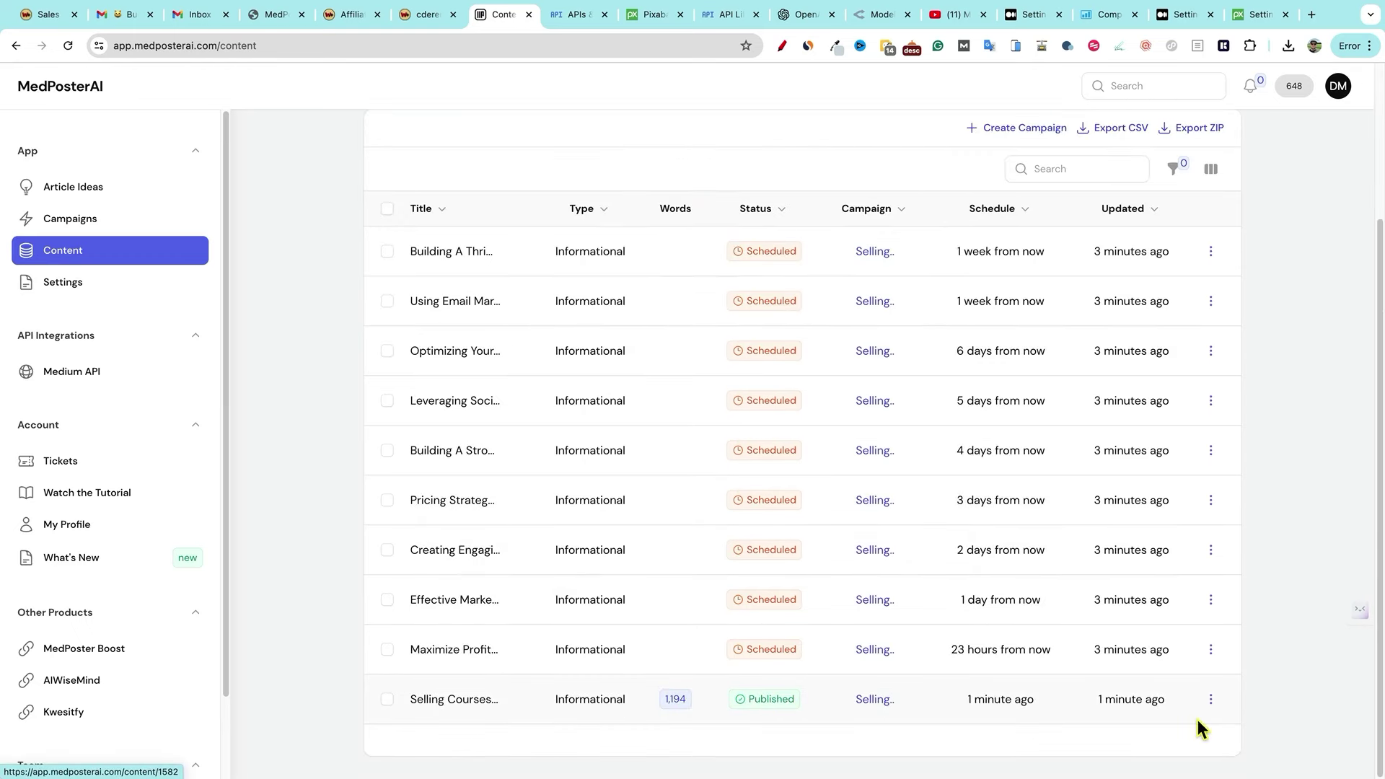
{"action": "left_click", "coordinate": [1211, 701]}
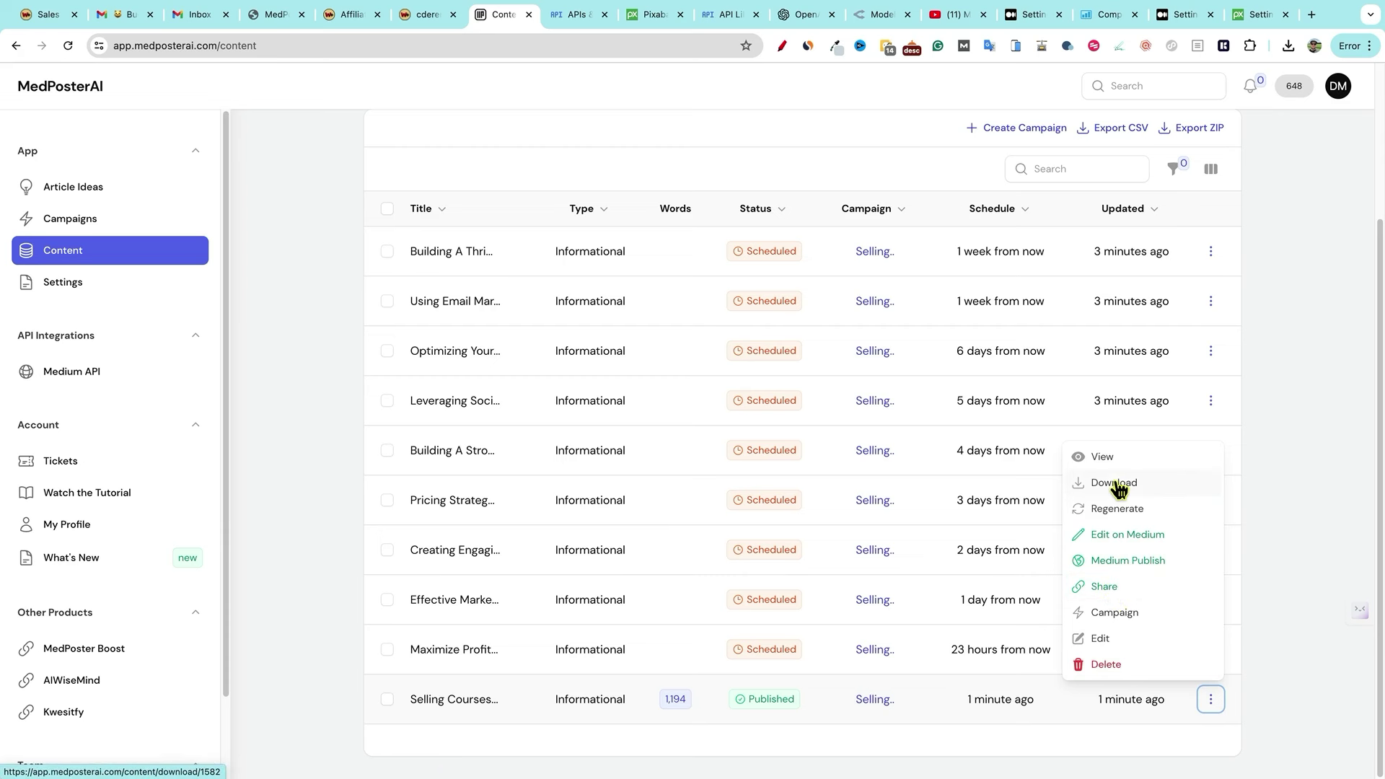
{"action": "left_click", "coordinate": [1101, 457]}
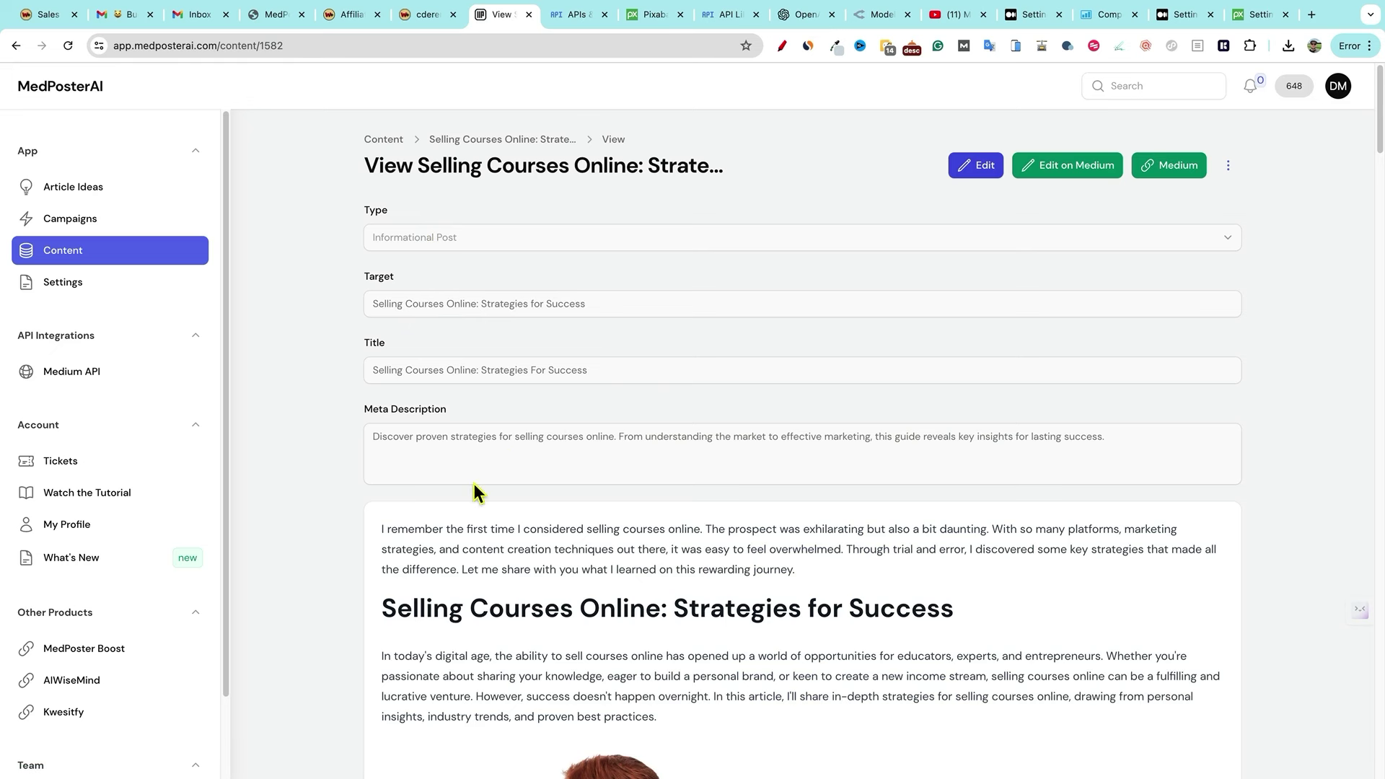
{"action": "scroll", "coordinate": [474, 485], "scroll_direction": "down", "scroll_amount": 3}
{"action": "left_click_drag", "start_coordinate": [1010, 322], "coordinate": [372, 326]}
{"action": "left_click", "coordinate": [335, 405]}
{"action": "scroll", "coordinate": [465, 438], "scroll_direction": "down", "scroll_amount": 2}
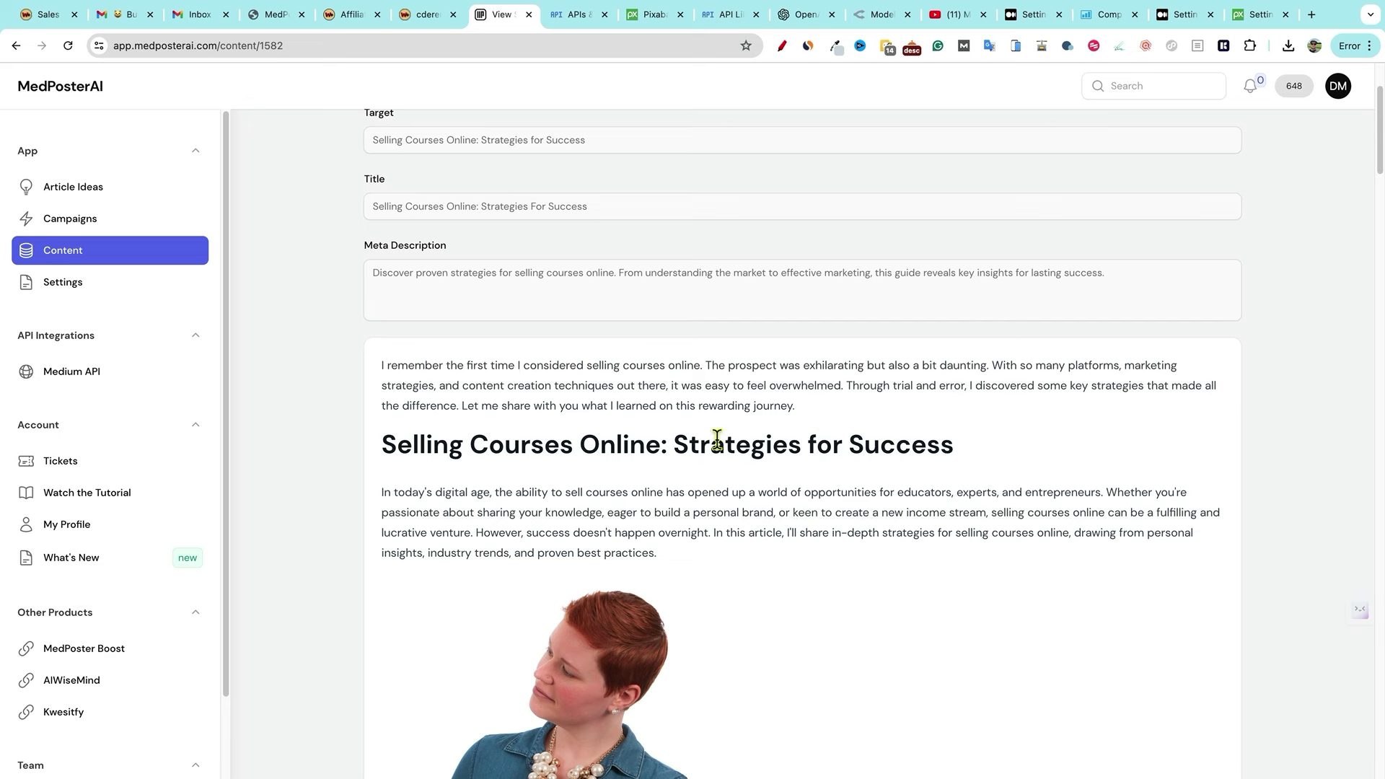
{"action": "scroll", "coordinate": [721, 467], "scroll_direction": "down", "scroll_amount": 4}
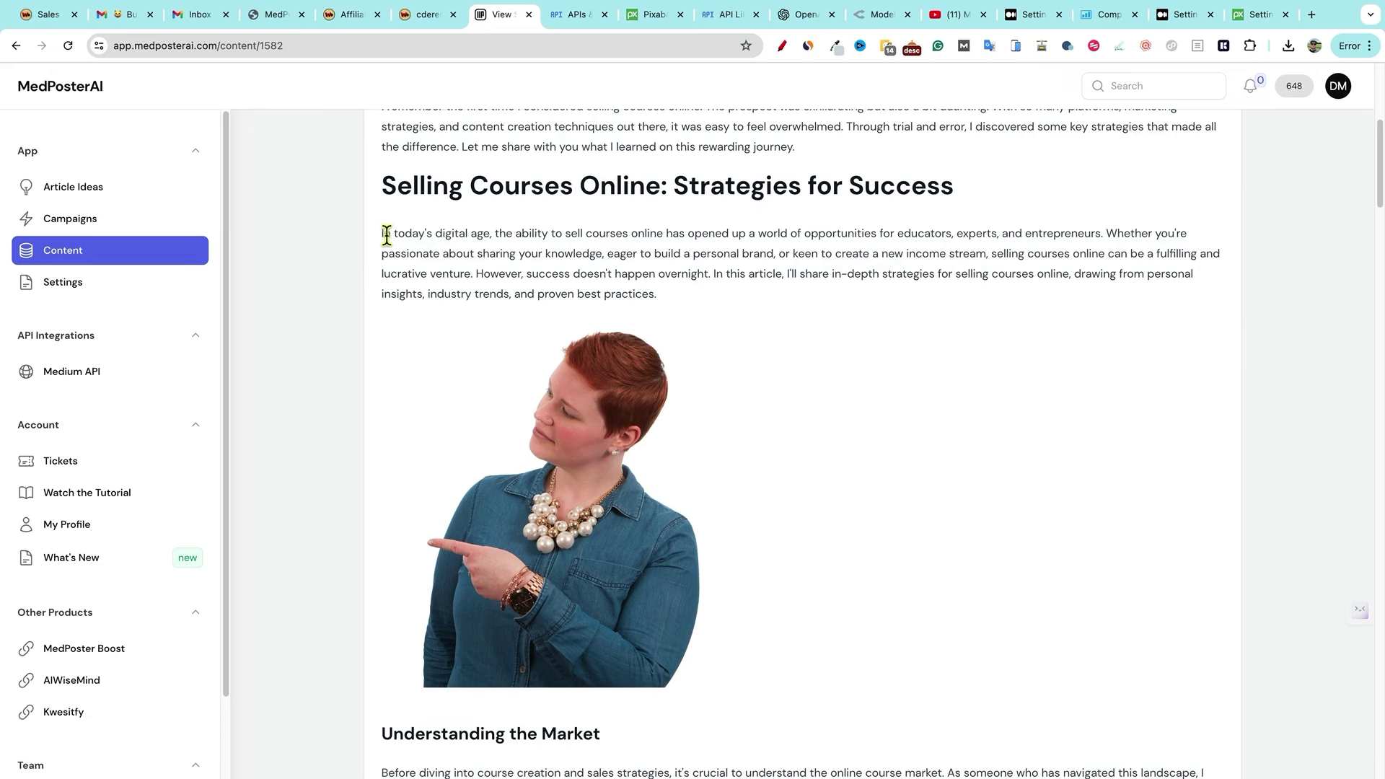
{"action": "left_click_drag", "start_coordinate": [382, 235], "coordinate": [757, 295]}
{"action": "left_click", "coordinate": [698, 298]}
{"action": "scroll", "coordinate": [686, 309], "scroll_direction": "up", "scroll_amount": 6}
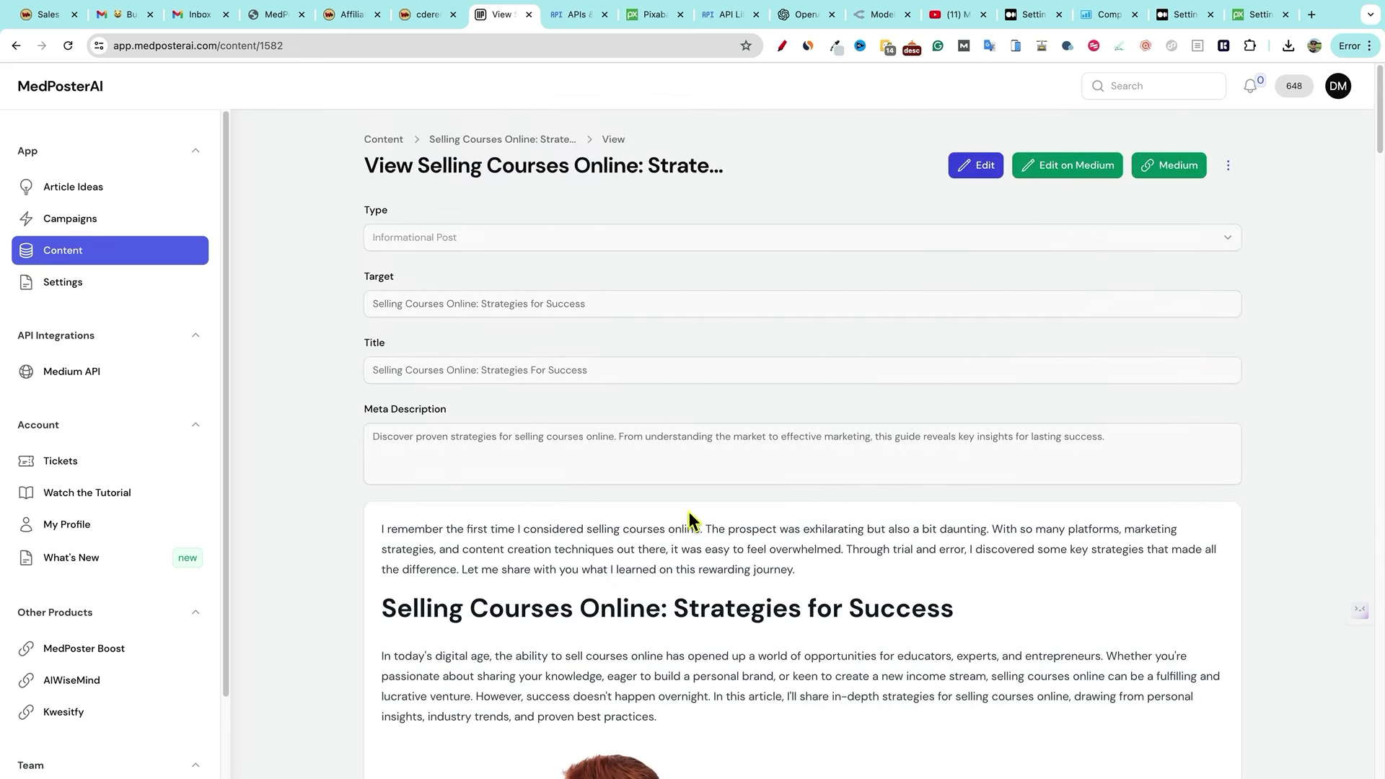
{"action": "scroll", "coordinate": [754, 530], "scroll_direction": "down", "scroll_amount": 7}
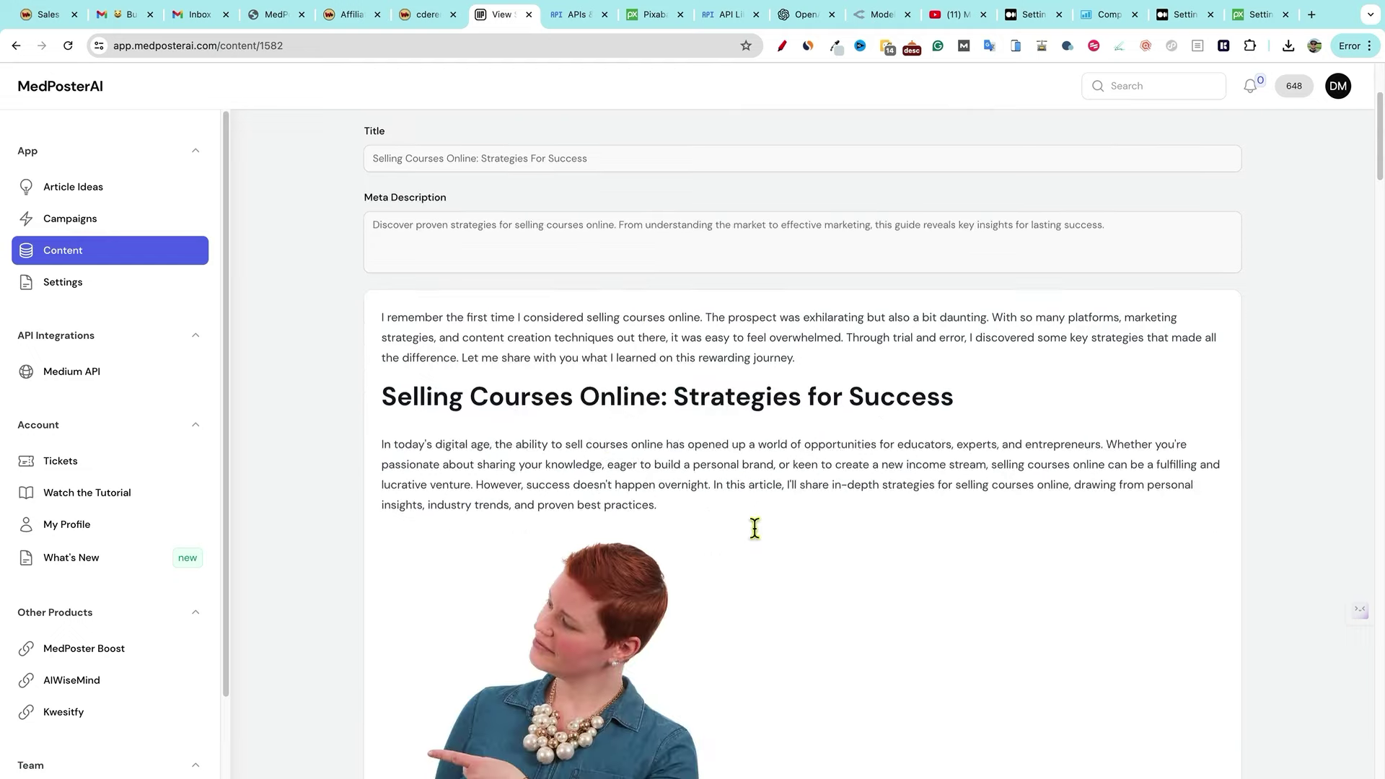
{"action": "scroll", "coordinate": [754, 529], "scroll_direction": "up", "scroll_amount": 2}
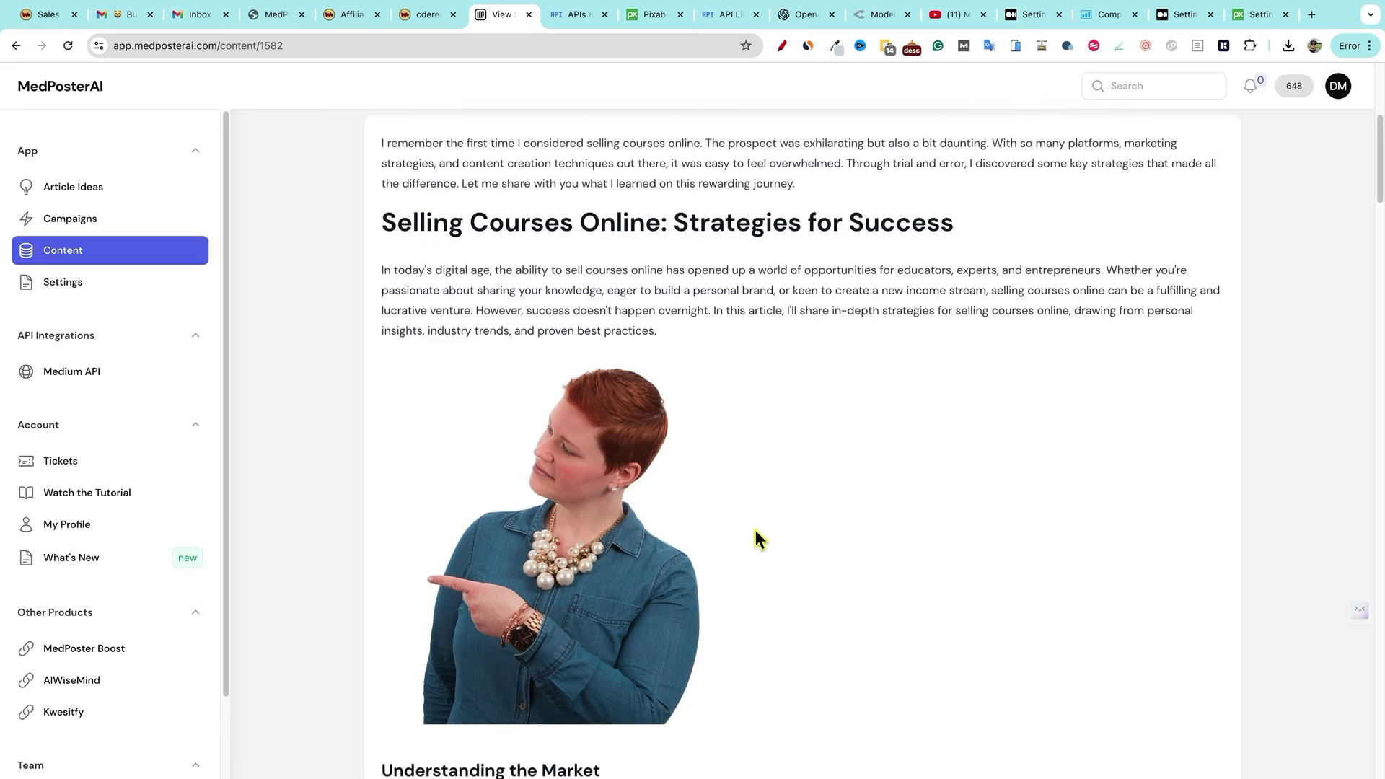
{"action": "left_click_drag", "start_coordinate": [418, 269], "coordinate": [572, 270]}
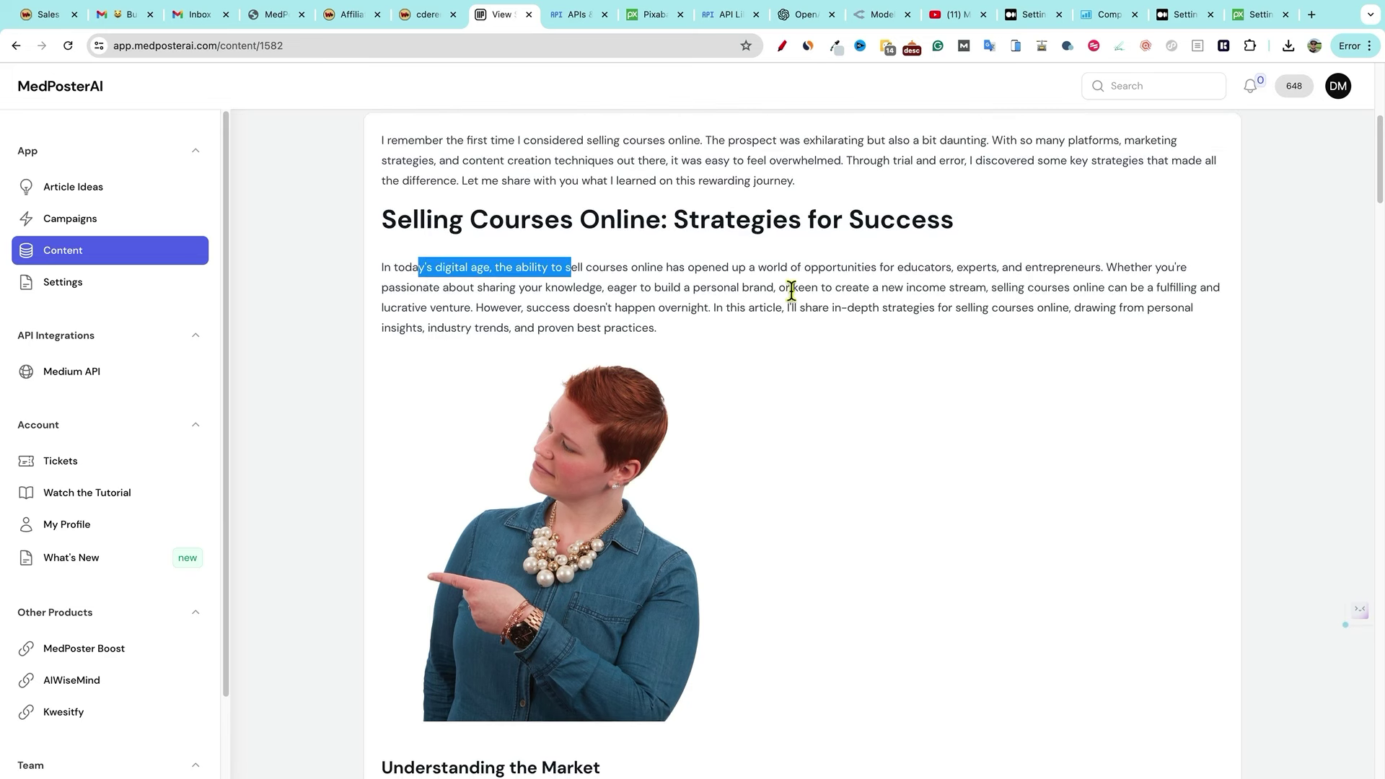
{"action": "left_click_drag", "start_coordinate": [495, 267], "coordinate": [371, 267]}
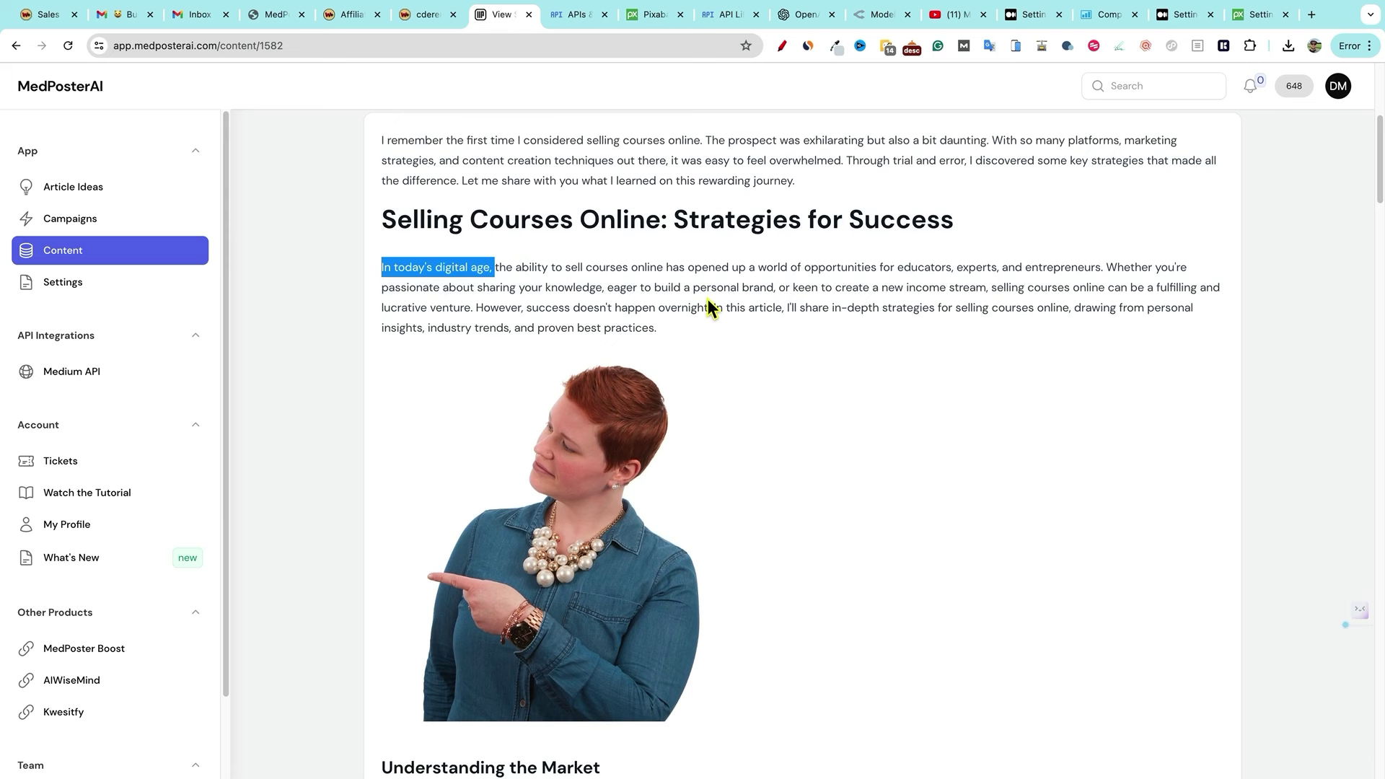
{"action": "left_click", "coordinate": [469, 267]}
{"action": "left_click_drag", "start_coordinate": [404, 268], "coordinate": [470, 267]}
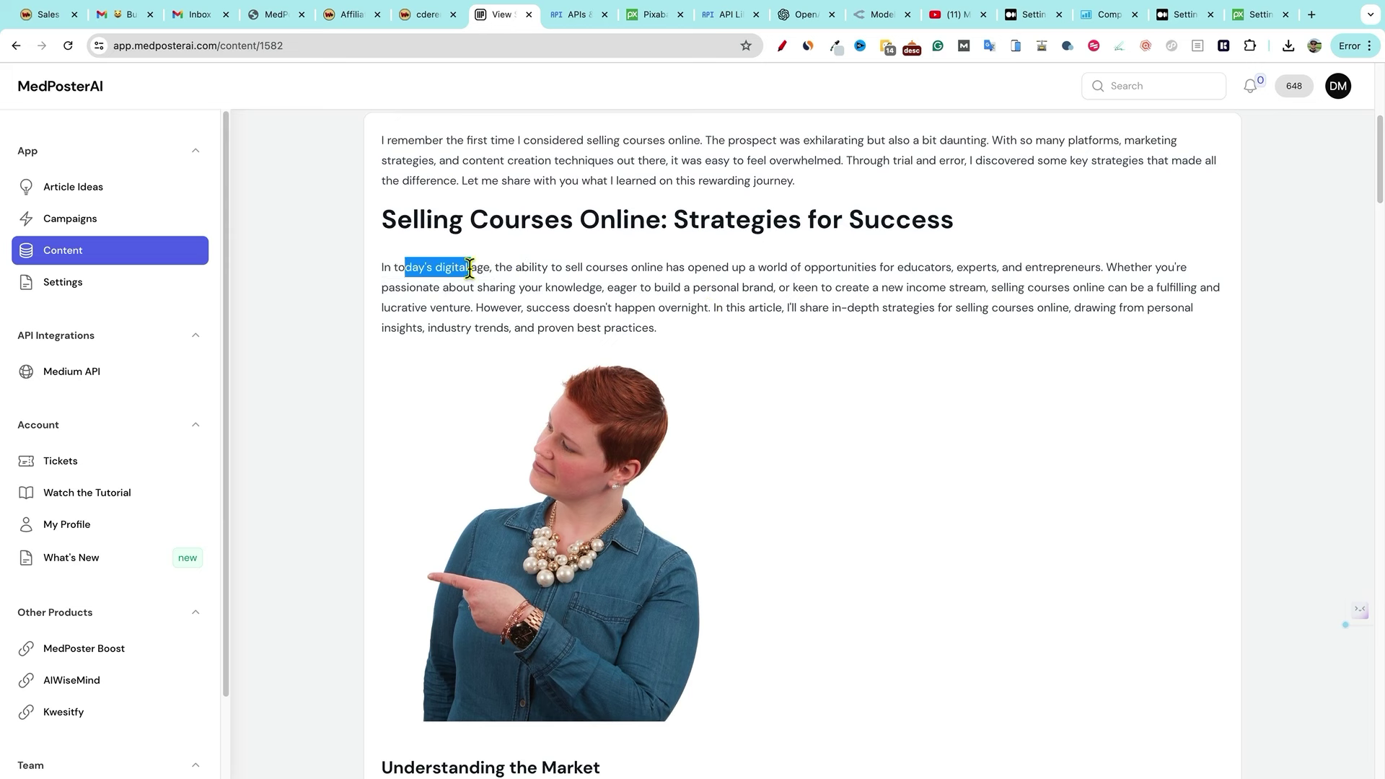
{"action": "left_click", "coordinate": [667, 286]}
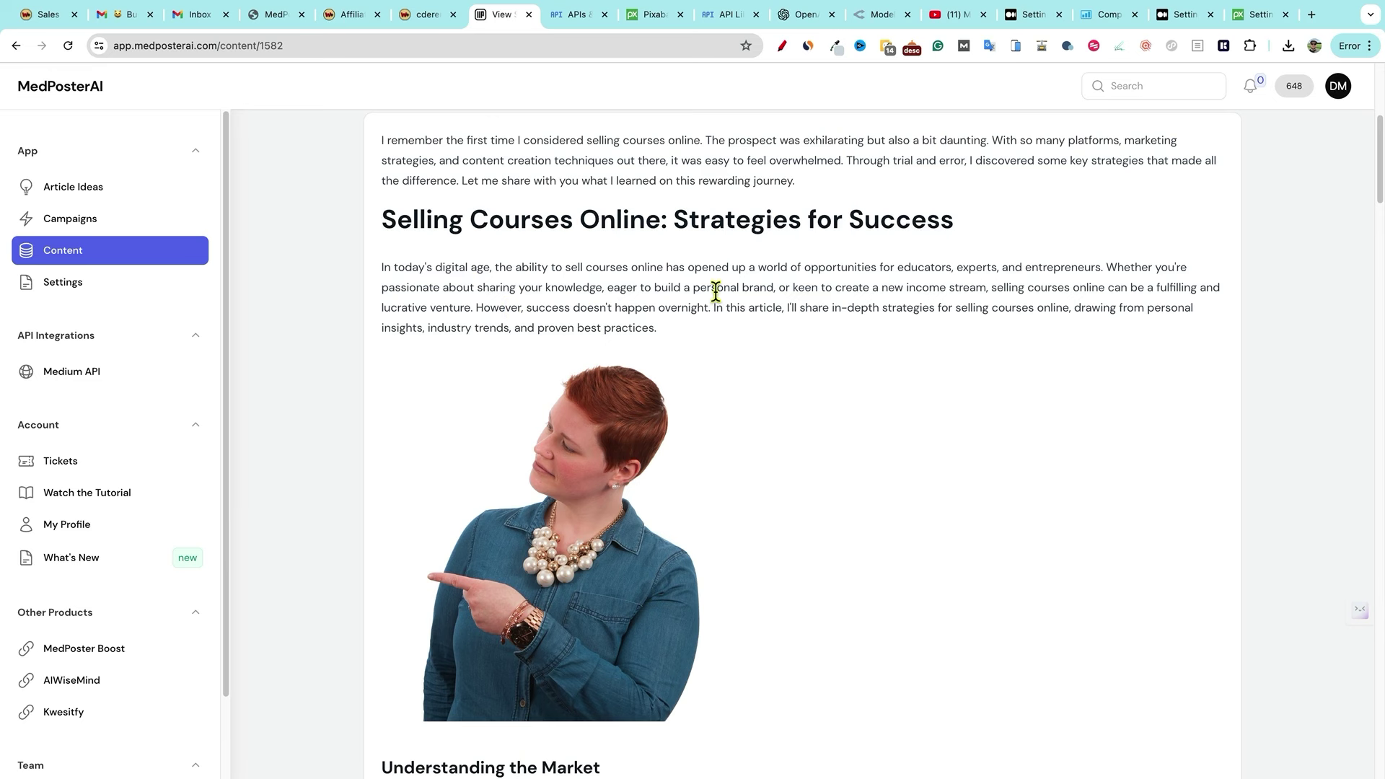
{"action": "scroll", "coordinate": [621, 260], "scroll_direction": "up", "scroll_amount": 1}
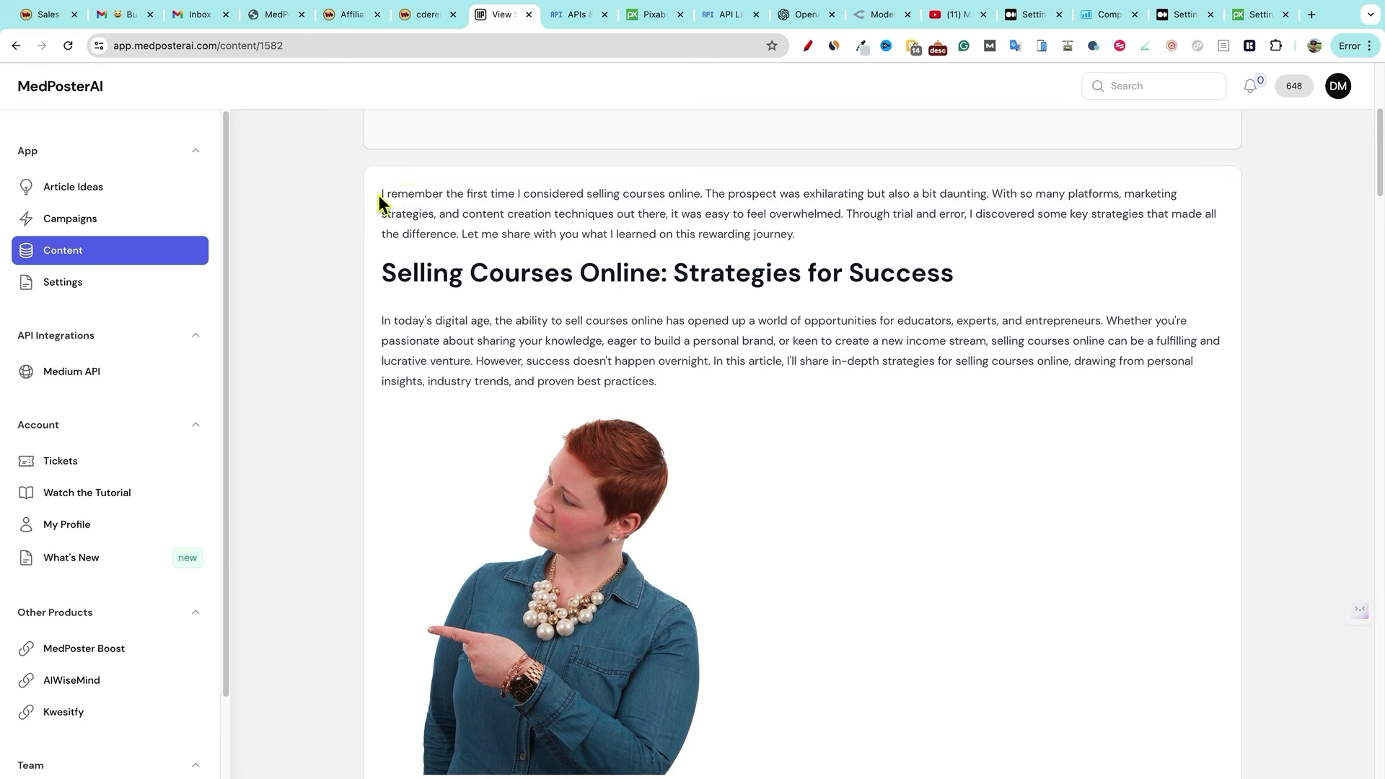
{"action": "left_click_drag", "start_coordinate": [380, 197], "coordinate": [875, 236]}
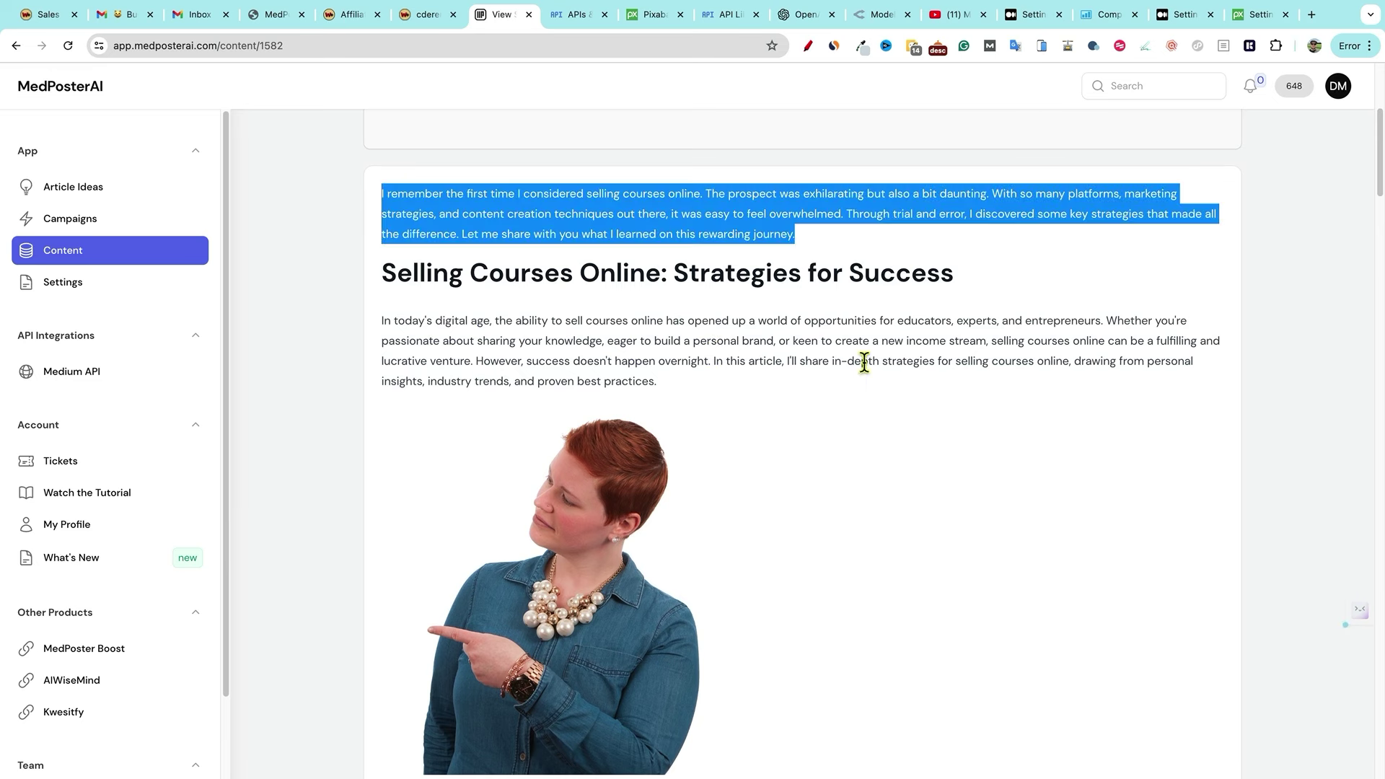
{"action": "left_click", "coordinate": [499, 326]}
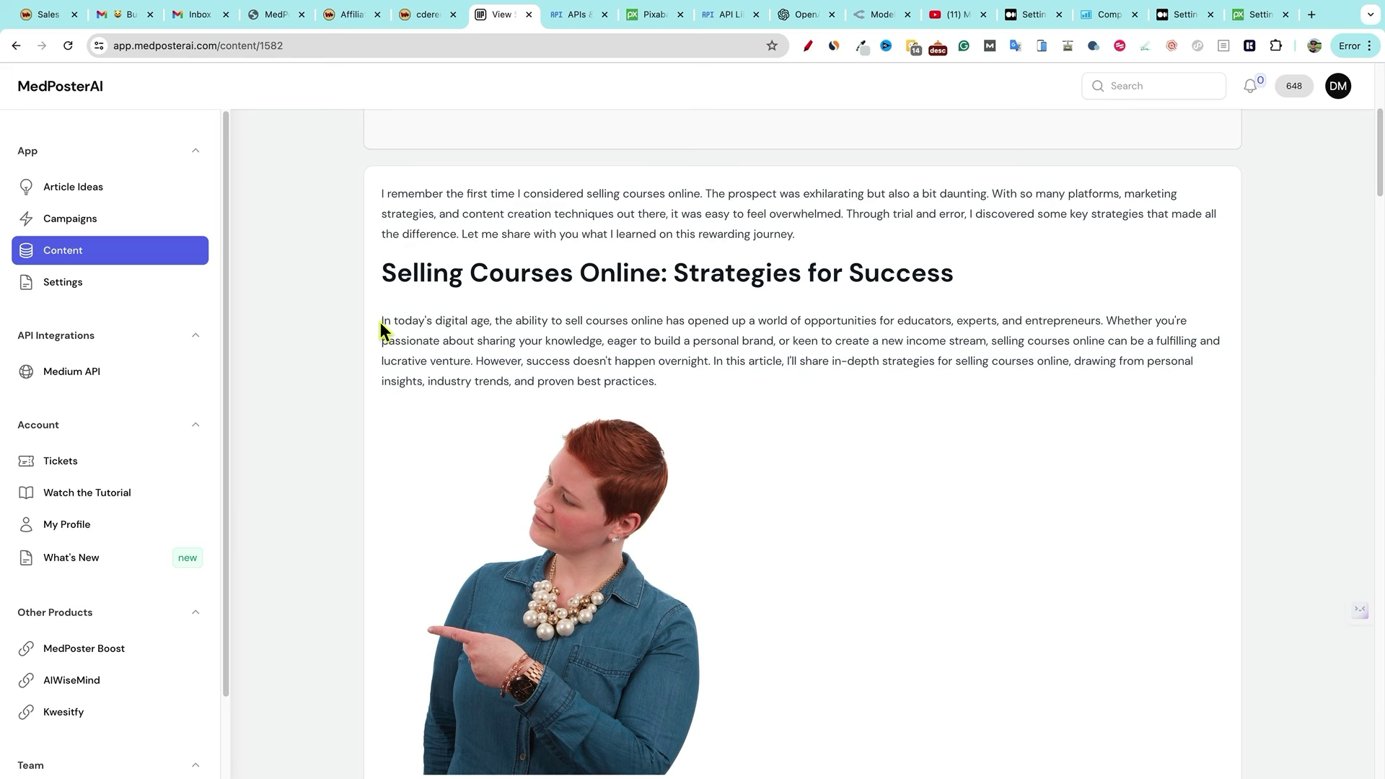
{"action": "left_click_drag", "start_coordinate": [380, 322], "coordinate": [490, 321]}
{"action": "left_click", "coordinate": [603, 338]}
{"action": "left_click_drag", "start_coordinate": [484, 321], "coordinate": [362, 333]}
{"action": "left_click", "coordinate": [634, 363]}
{"action": "scroll", "coordinate": [857, 419], "scroll_direction": "down", "scroll_amount": 1}
{"action": "scroll", "coordinate": [855, 438], "scroll_direction": "down", "scroll_amount": 5}
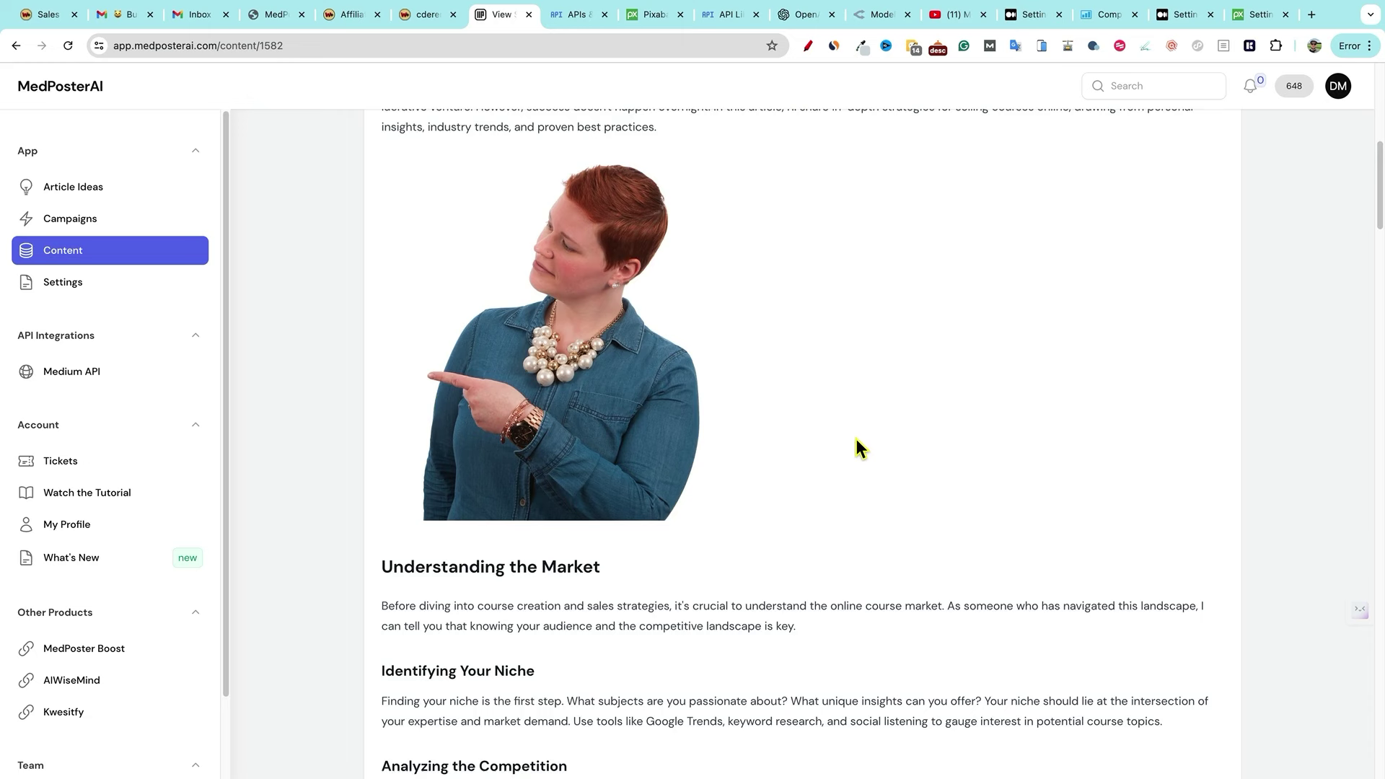
{"action": "scroll", "coordinate": [631, 427], "scroll_direction": "down", "scroll_amount": 3}
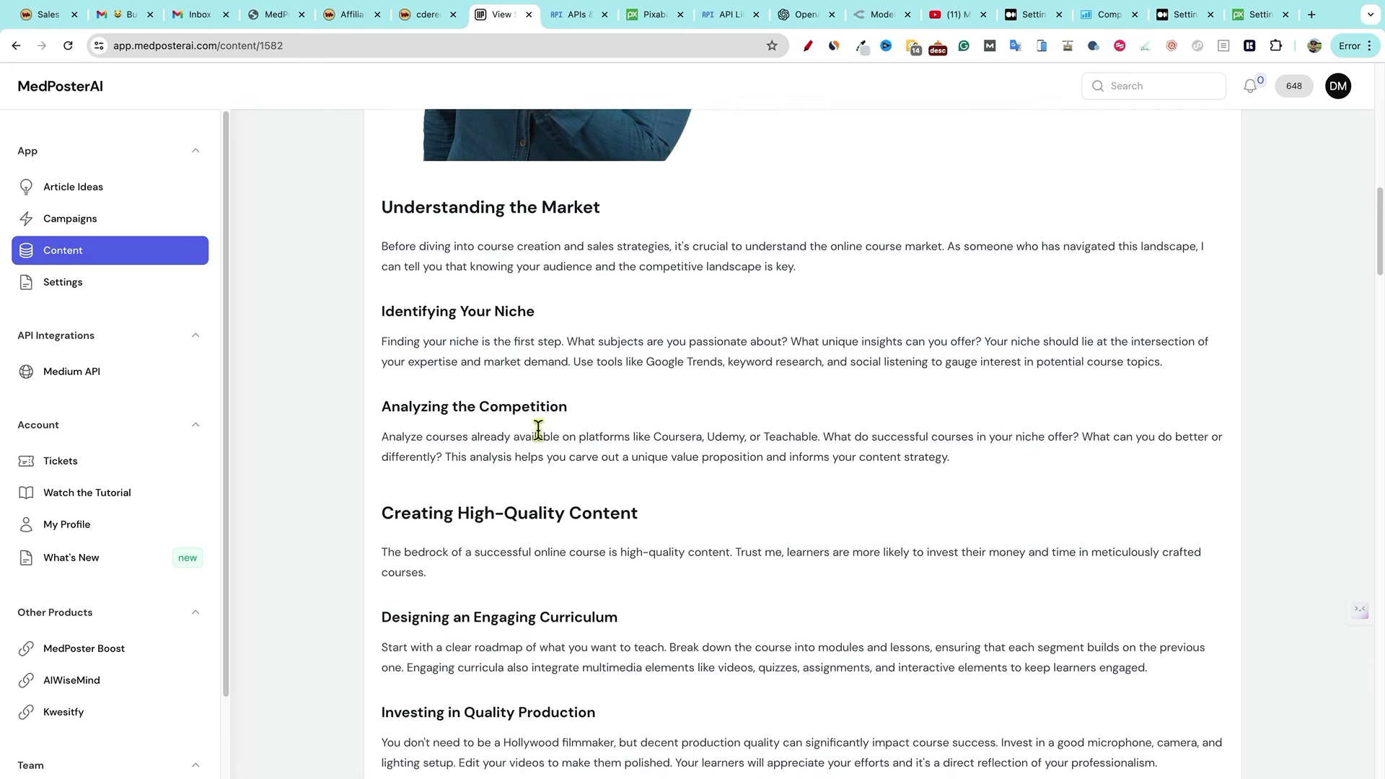
{"action": "scroll", "coordinate": [577, 427], "scroll_direction": "down", "scroll_amount": 5}
{"action": "scroll", "coordinate": [627, 458], "scroll_direction": "down", "scroll_amount": 1}
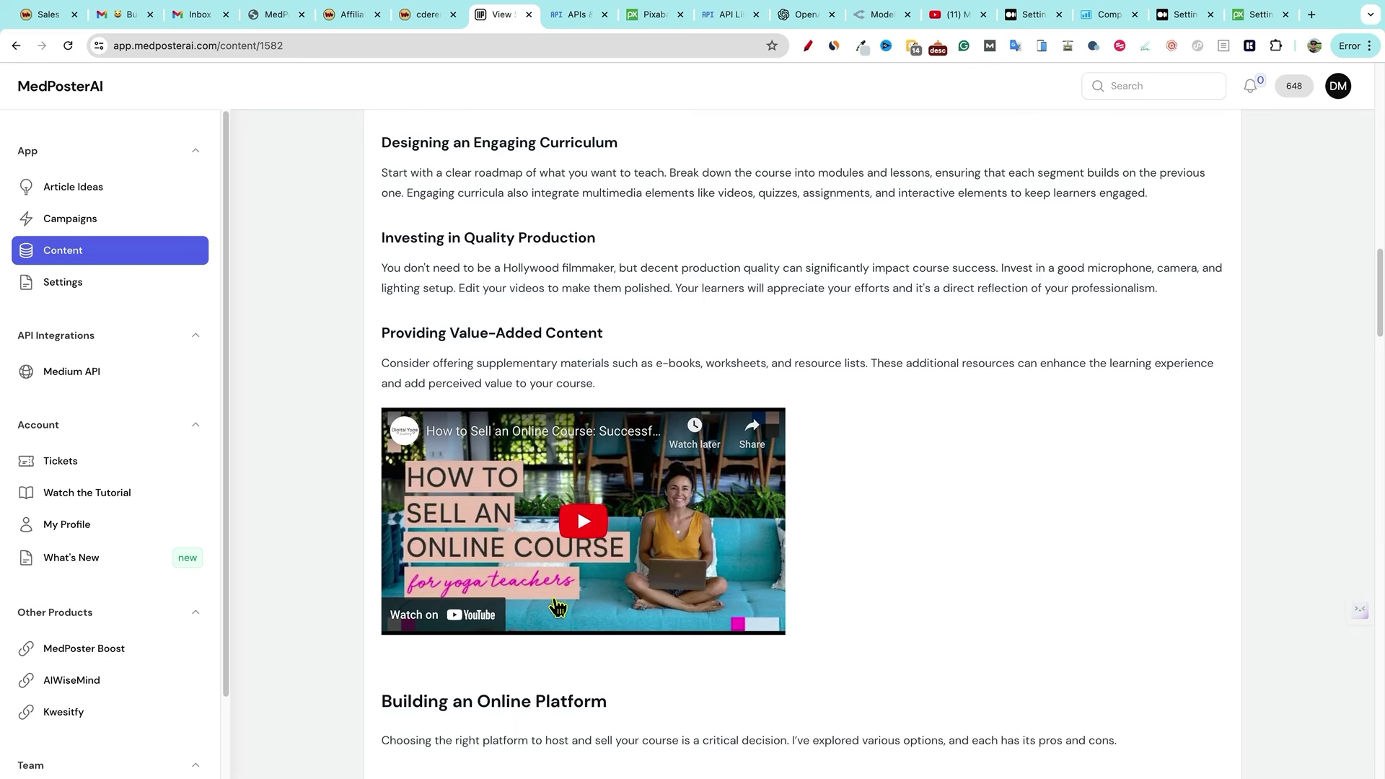
{"action": "scroll", "coordinate": [999, 522], "scroll_direction": "down", "scroll_amount": 1}
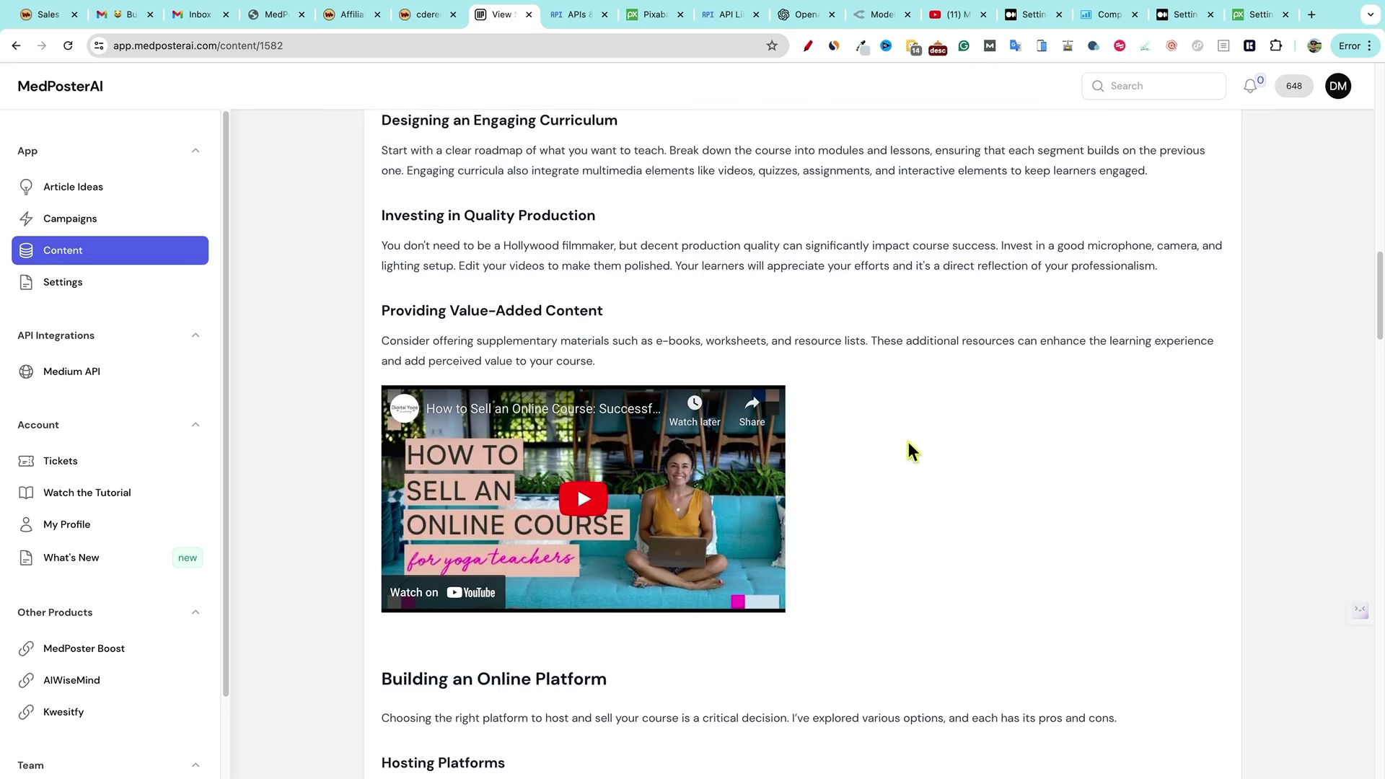
{"action": "scroll", "coordinate": [905, 440], "scroll_direction": "down", "scroll_amount": 7}
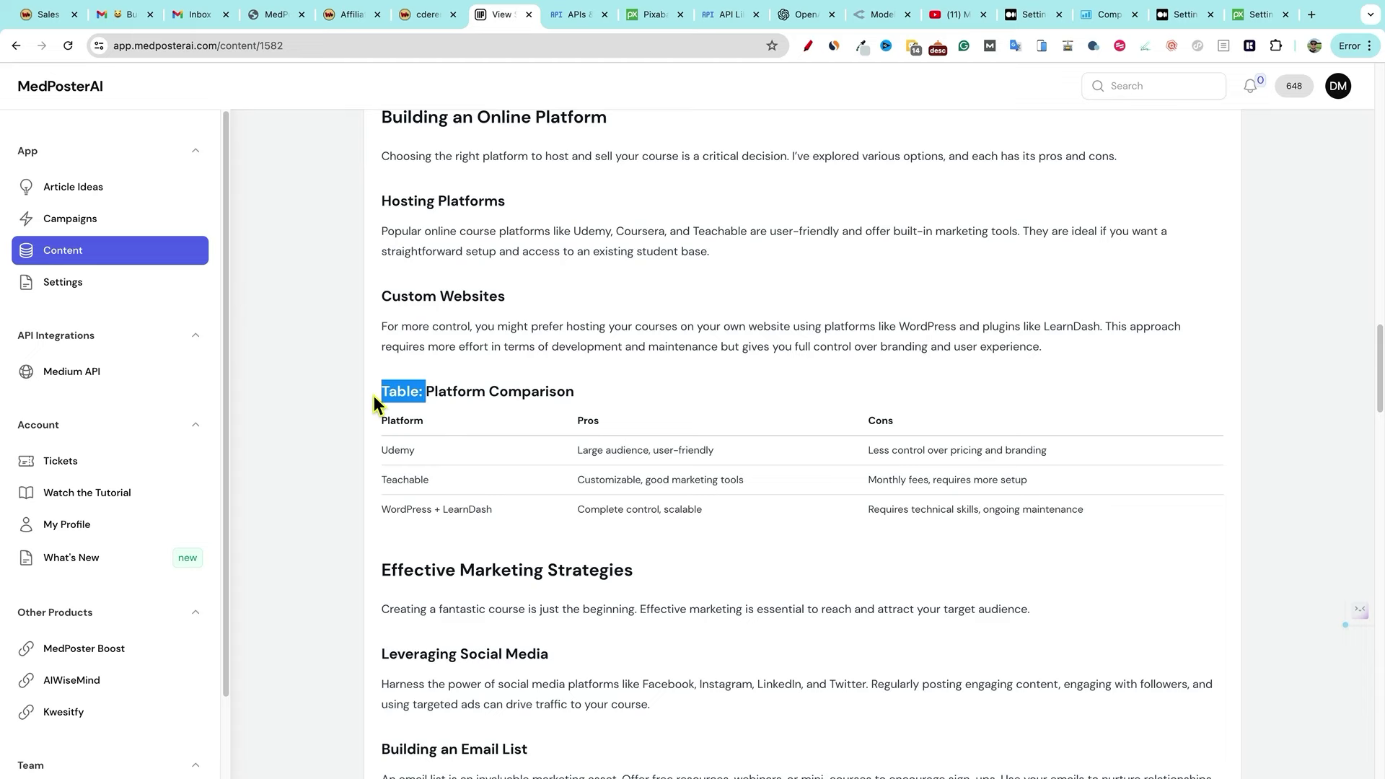
{"action": "scroll", "coordinate": [674, 372], "scroll_direction": "up", "scroll_amount": 3}
{"action": "scroll", "coordinate": [672, 366], "scroll_direction": "up", "scroll_amount": 15}
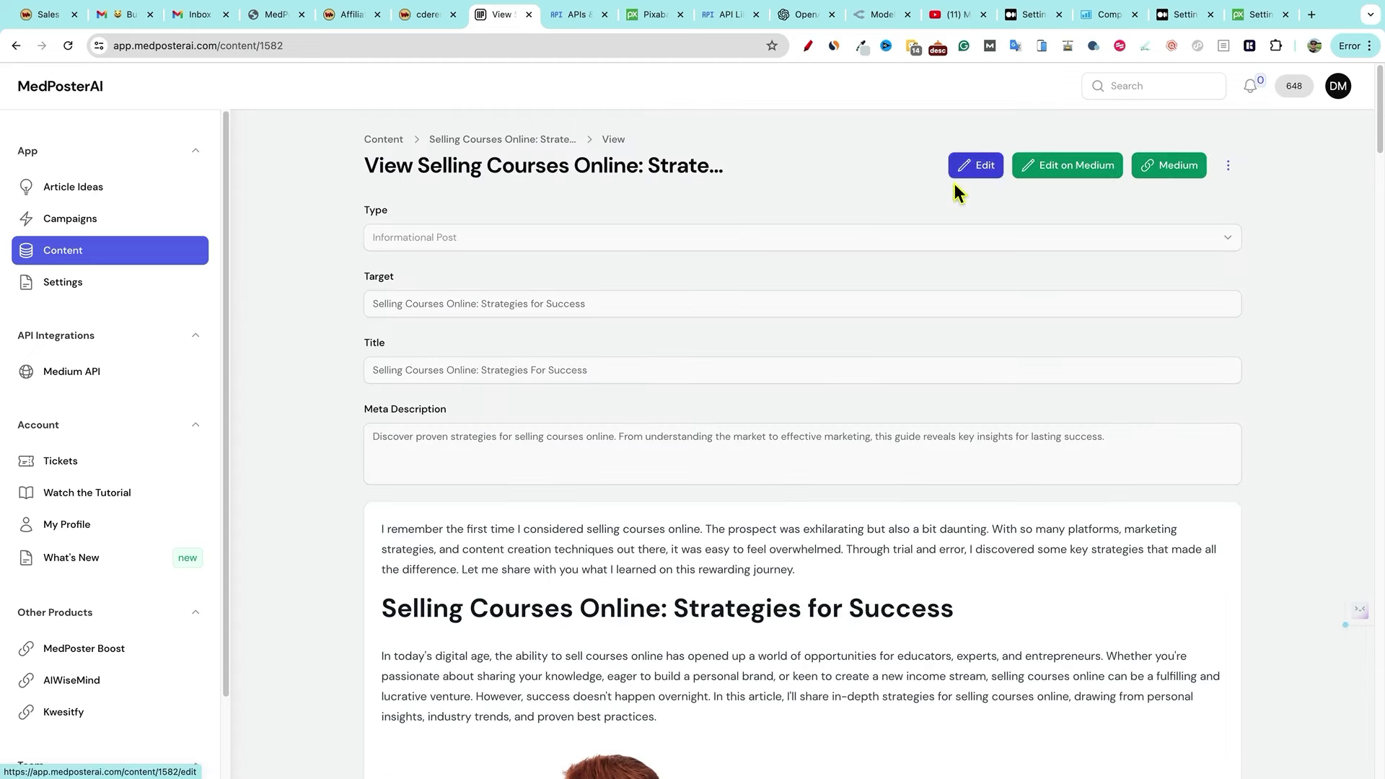
- Delete 'In today's digital age' from the intro and capitalise the following 'The'
{"action": "left_click", "coordinate": [975, 165]}
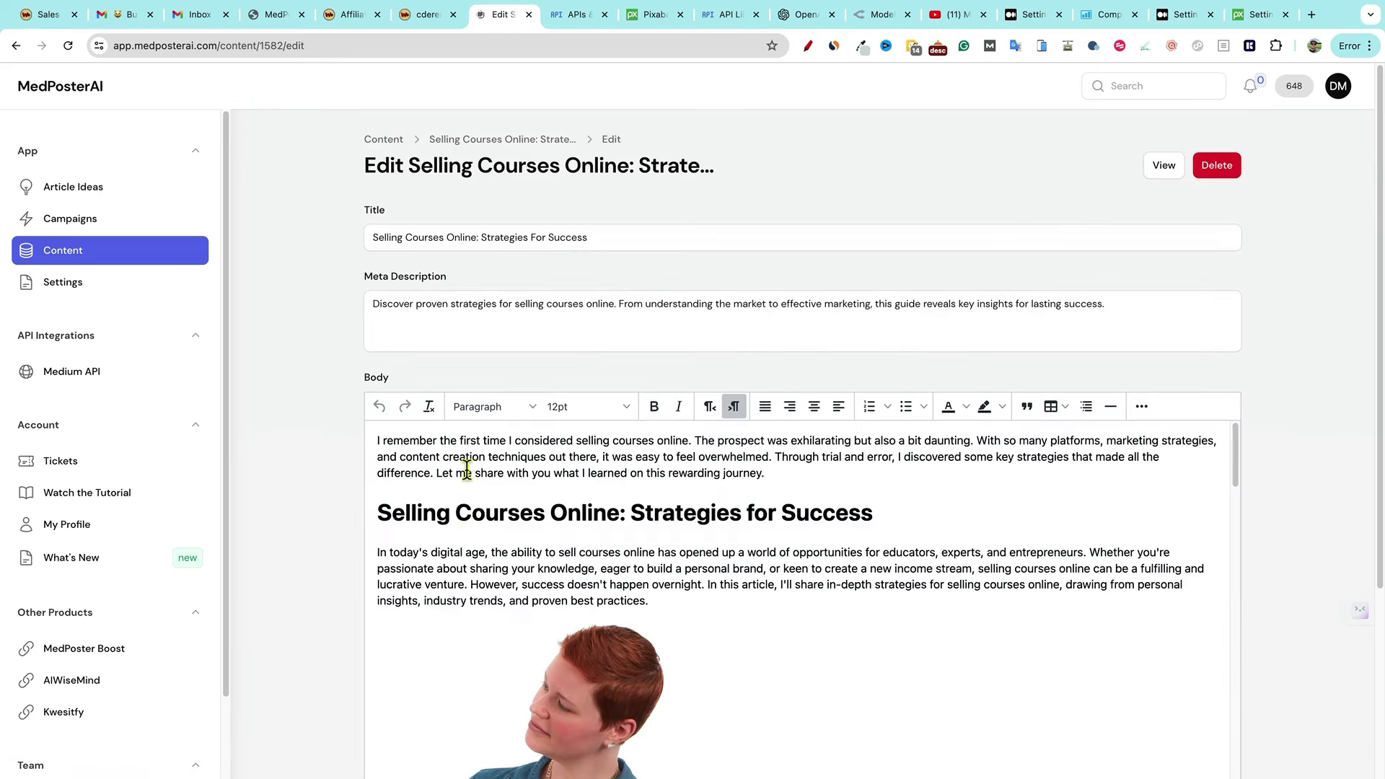
{"action": "scroll", "coordinate": [461, 497], "scroll_direction": "down", "scroll_amount": 2}
{"action": "scroll", "coordinate": [463, 530], "scroll_direction": "up", "scroll_amount": 2}
{"action": "left_click_drag", "start_coordinate": [491, 553], "coordinate": [377, 552]}
{"action": "key", "text": "BackSpace"}
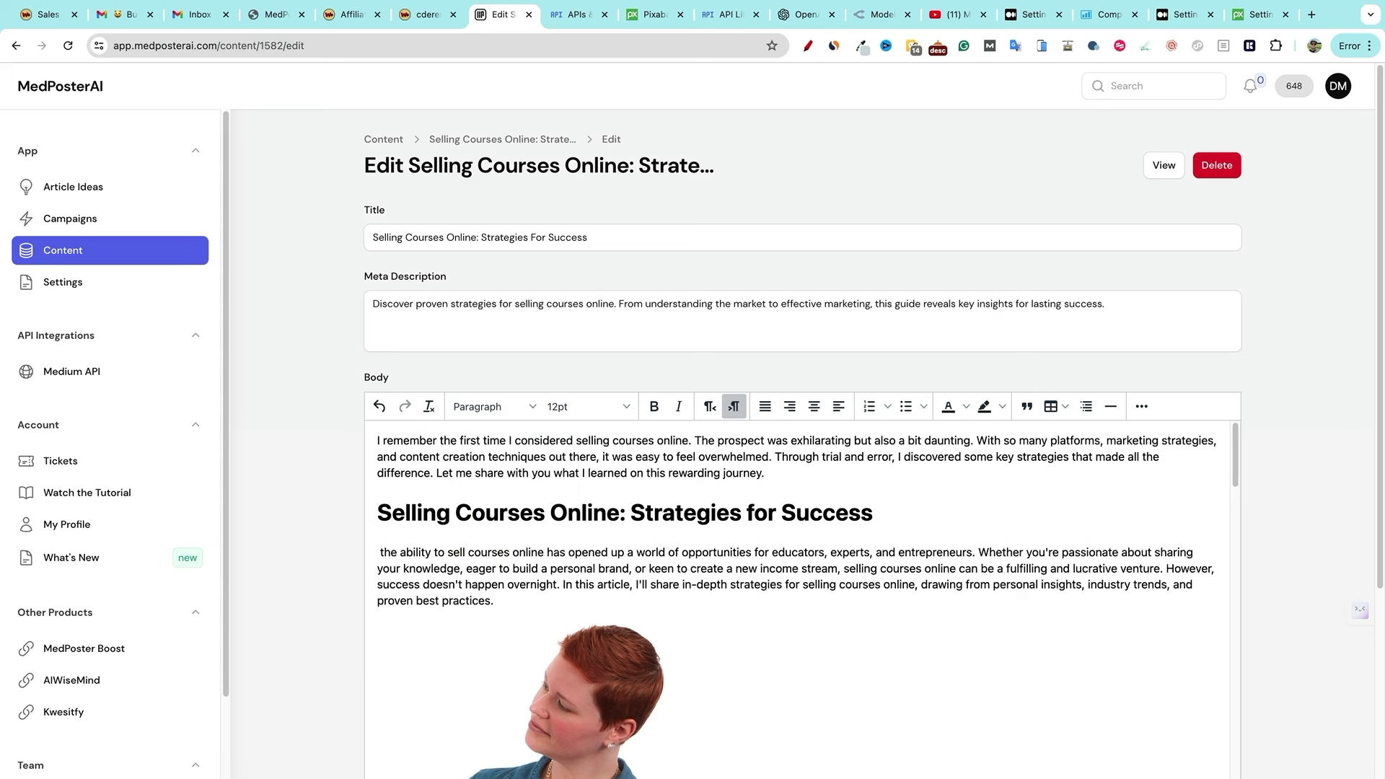
{"action": "key", "text": "BackSpace"}
{"action": "type", "text": "T"}
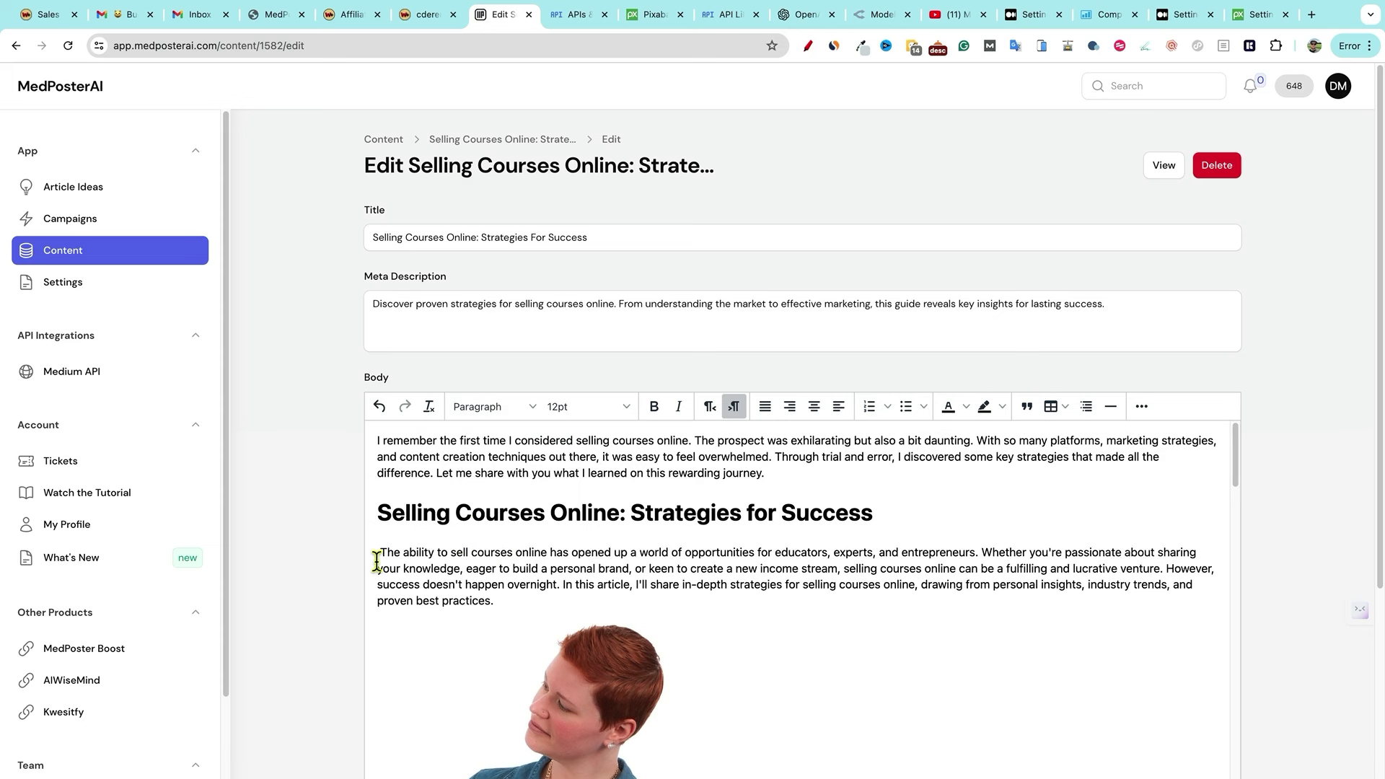
{"action": "key", "text": "BackSpace"}
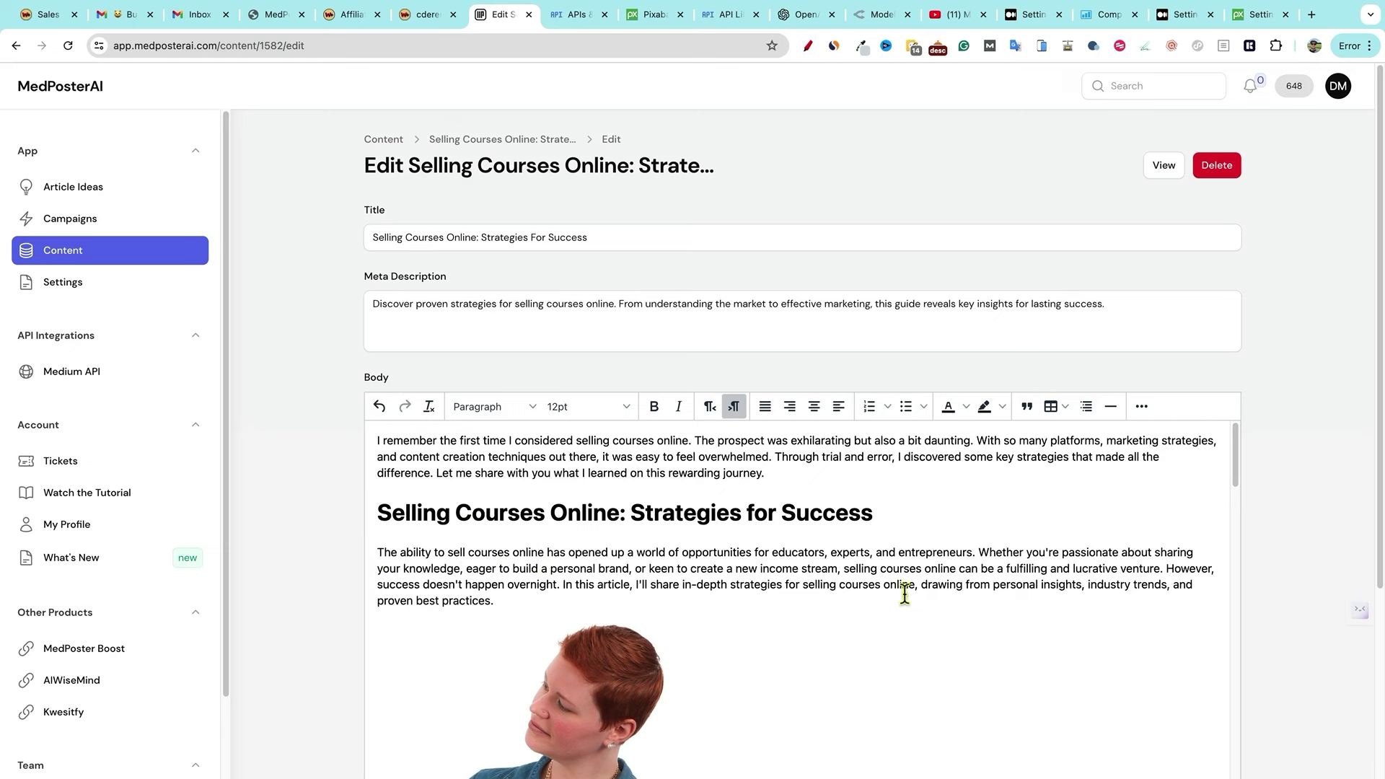
- Remove the 'Table:' prefix from the comparison heading
{"action": "scroll", "coordinate": [750, 570], "scroll_direction": "down", "scroll_amount": 3}
{"action": "scroll", "coordinate": [750, 570], "scroll_direction": "down", "scroll_amount": 10}
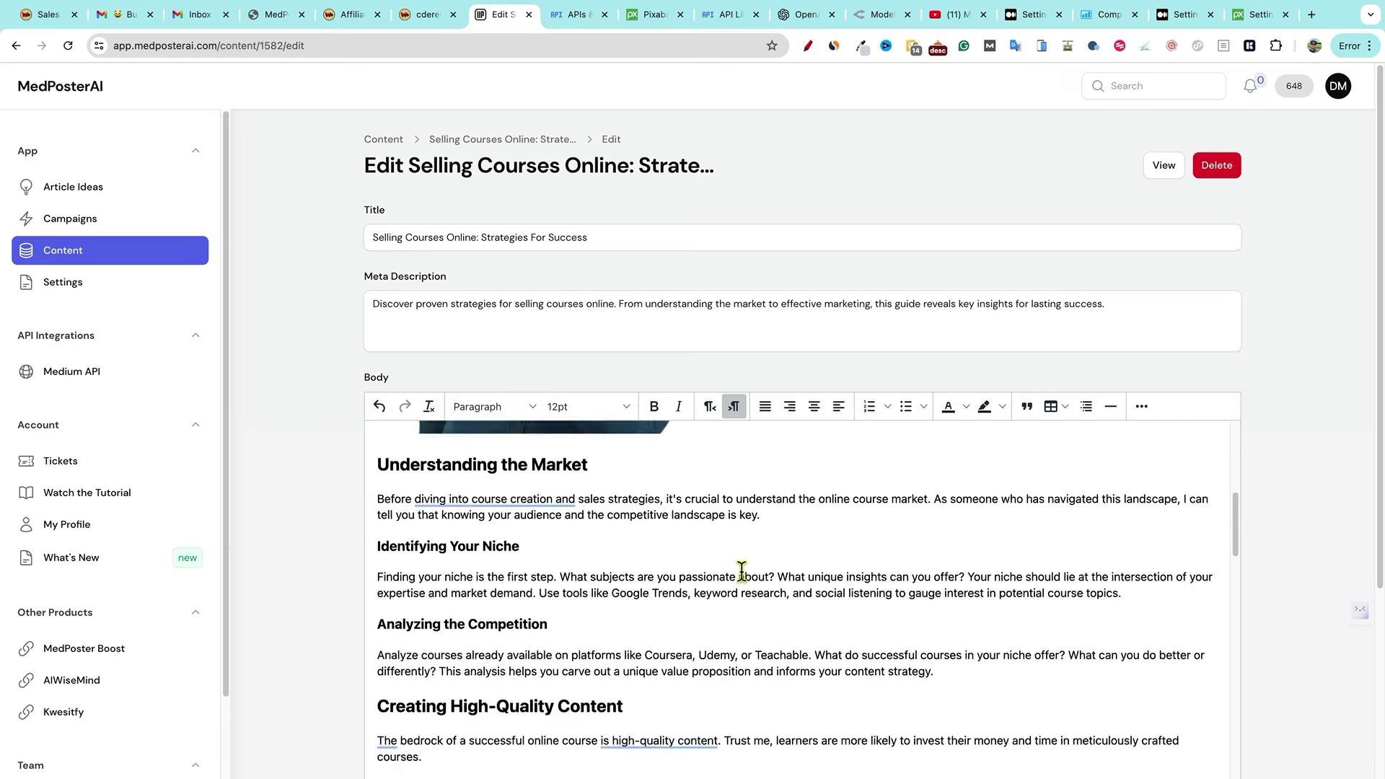
{"action": "scroll", "coordinate": [729, 572], "scroll_direction": "down", "scroll_amount": 10}
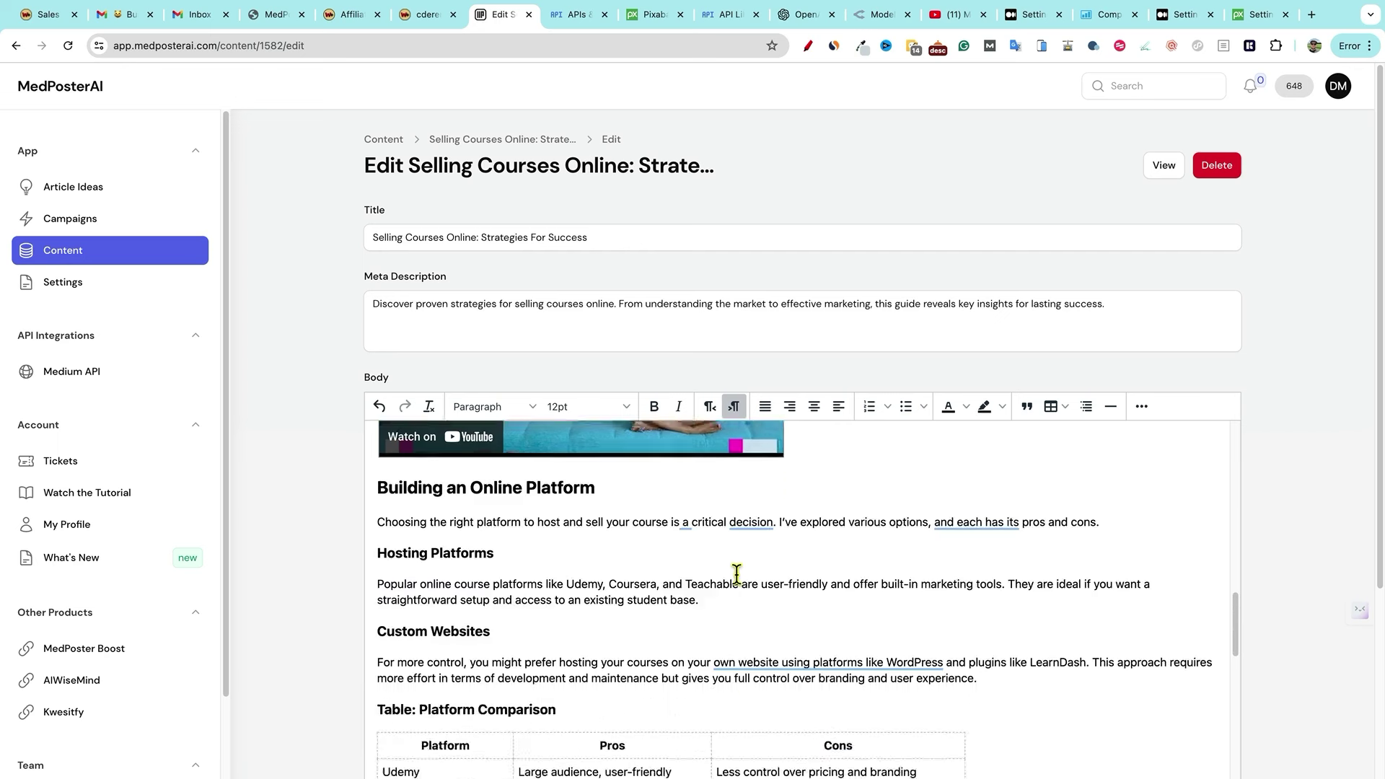
{"action": "left_click_drag", "start_coordinate": [419, 574], "coordinate": [371, 572]}
{"action": "key", "text": "BackSpace"}
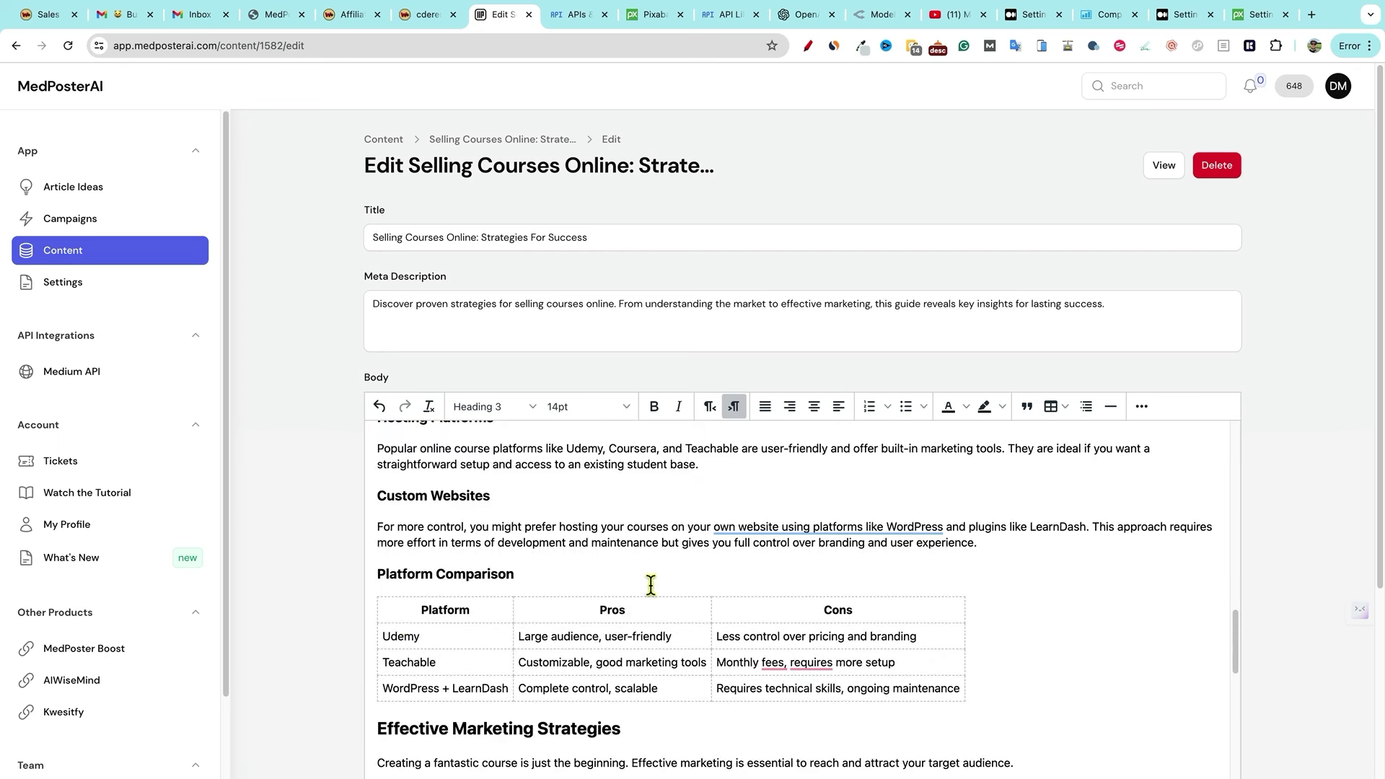
{"action": "left_click", "coordinate": [660, 542]}
- Review the rest of the article and save the changes
{"action": "scroll", "coordinate": [660, 544], "scroll_direction": "down", "scroll_amount": 3}
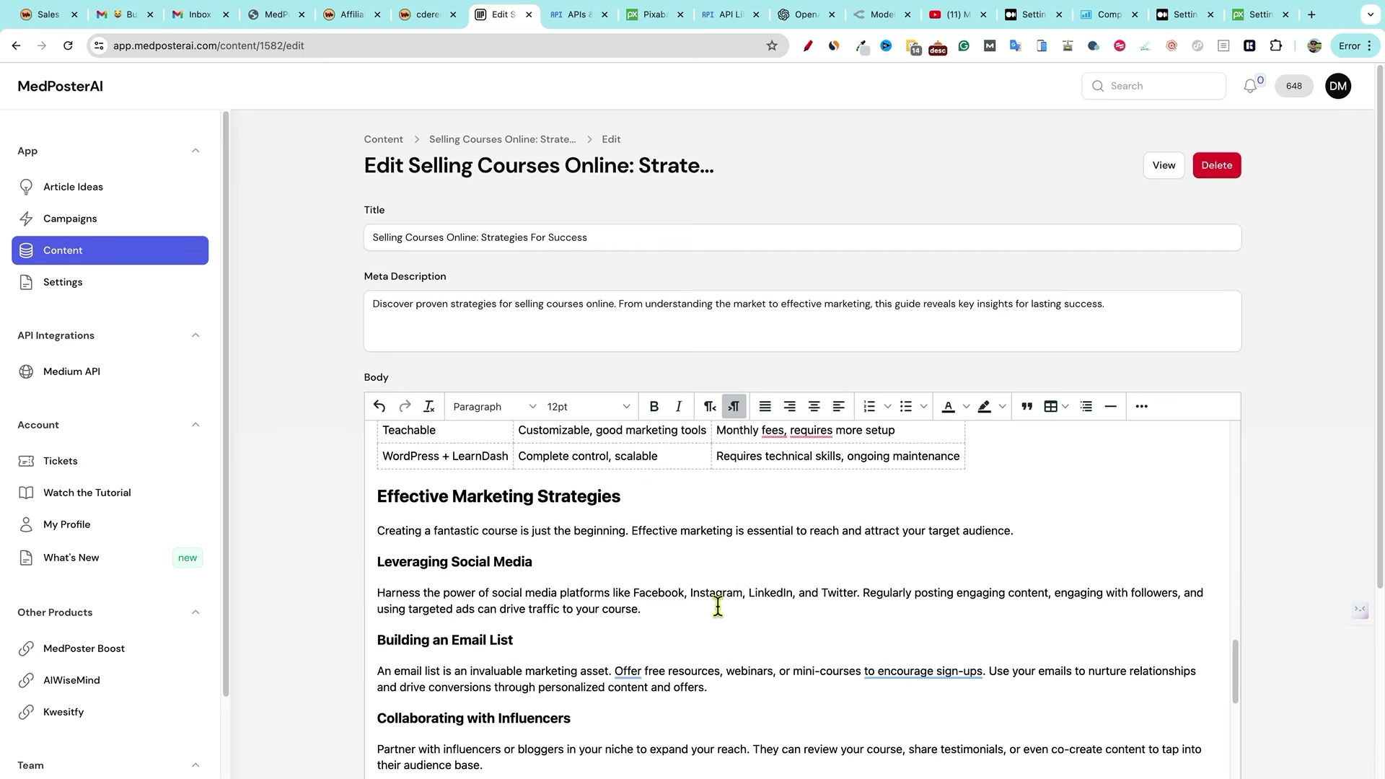
{"action": "scroll", "coordinate": [739, 597], "scroll_direction": "down", "scroll_amount": 5}
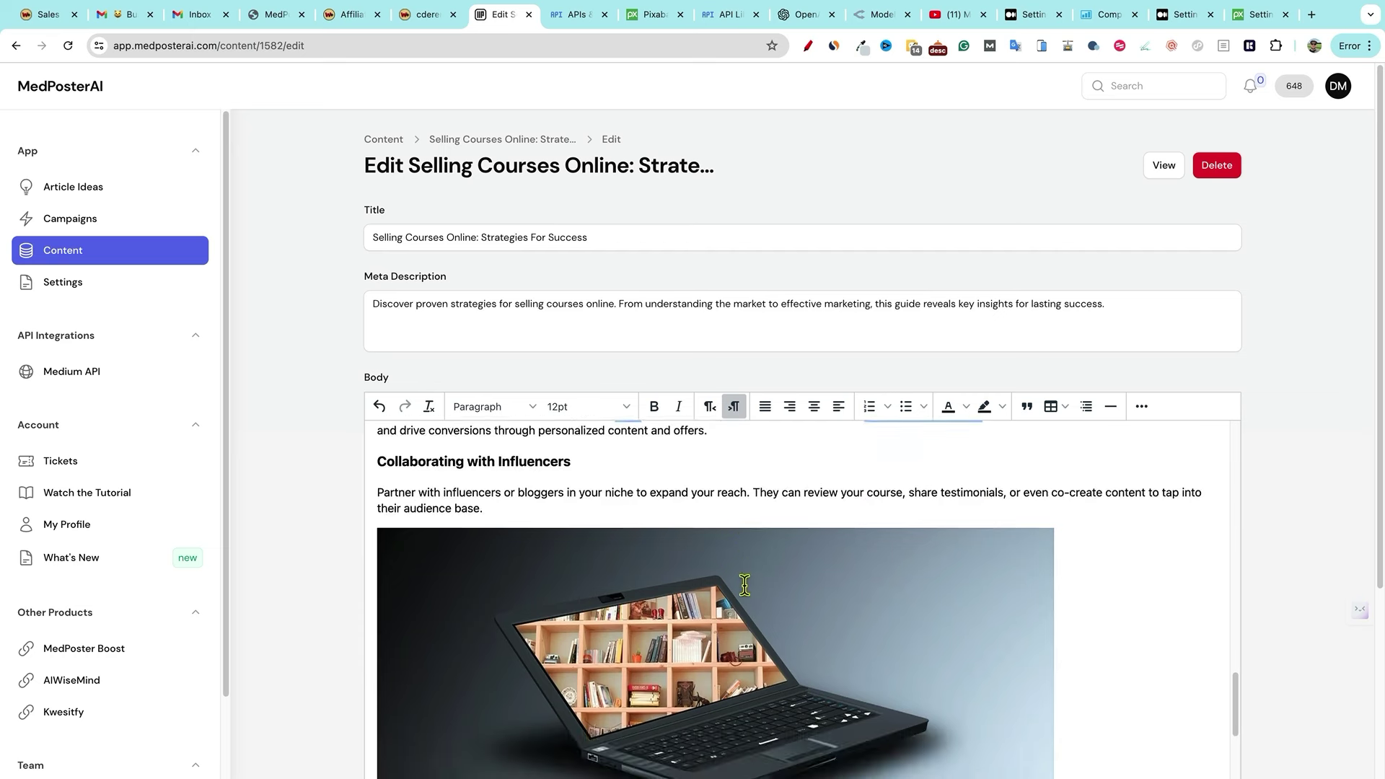
{"action": "scroll", "coordinate": [693, 537], "scroll_direction": "down", "scroll_amount": 7}
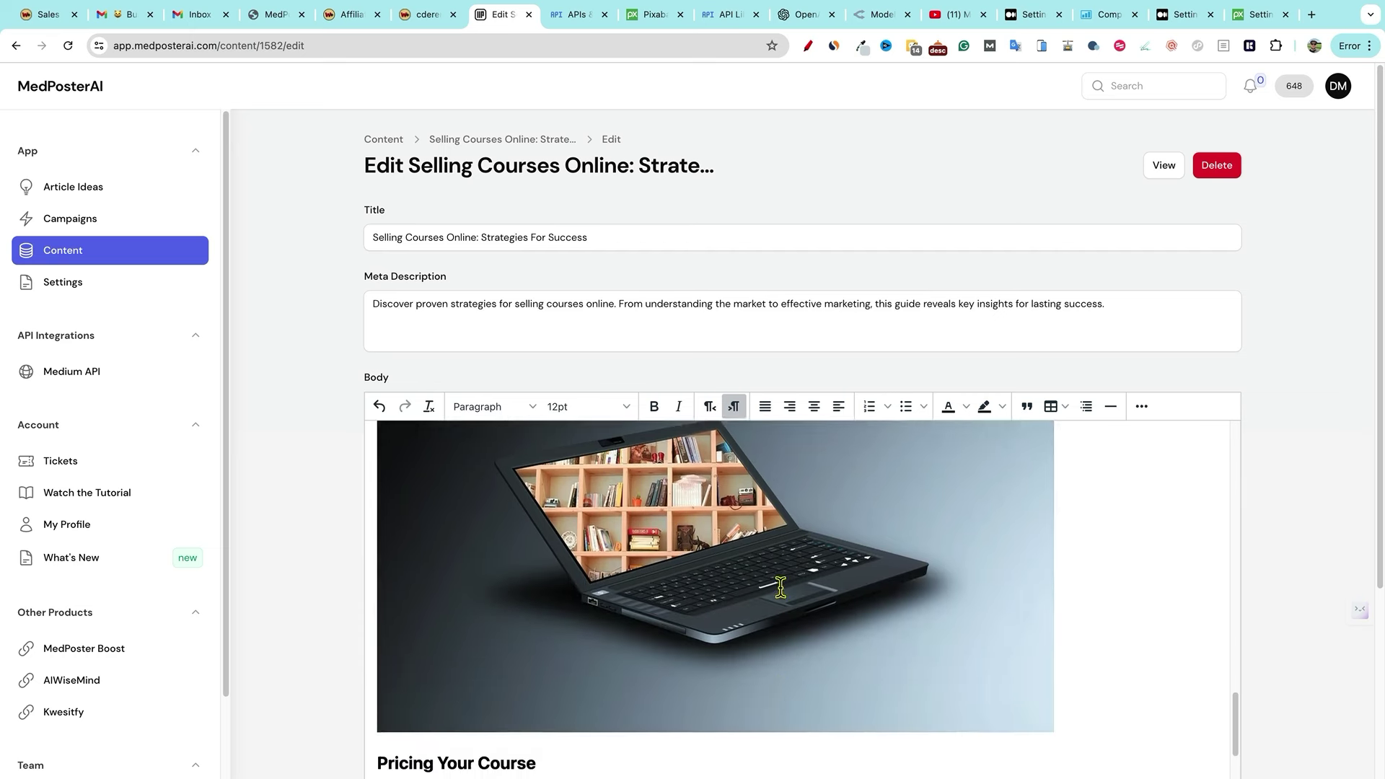
{"action": "scroll", "coordinate": [765, 615], "scroll_direction": "down", "scroll_amount": 10}
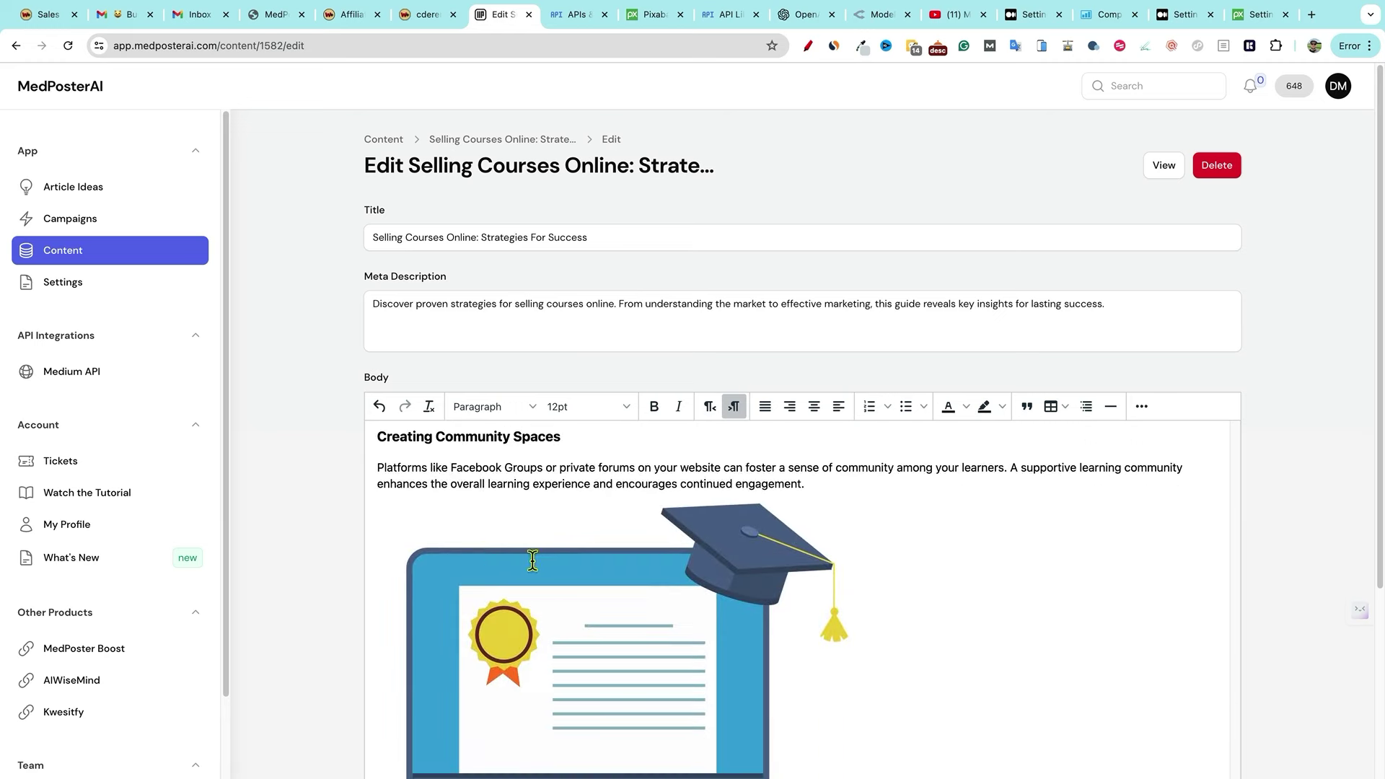
{"action": "scroll", "coordinate": [532, 561], "scroll_direction": "down", "scroll_amount": 10}
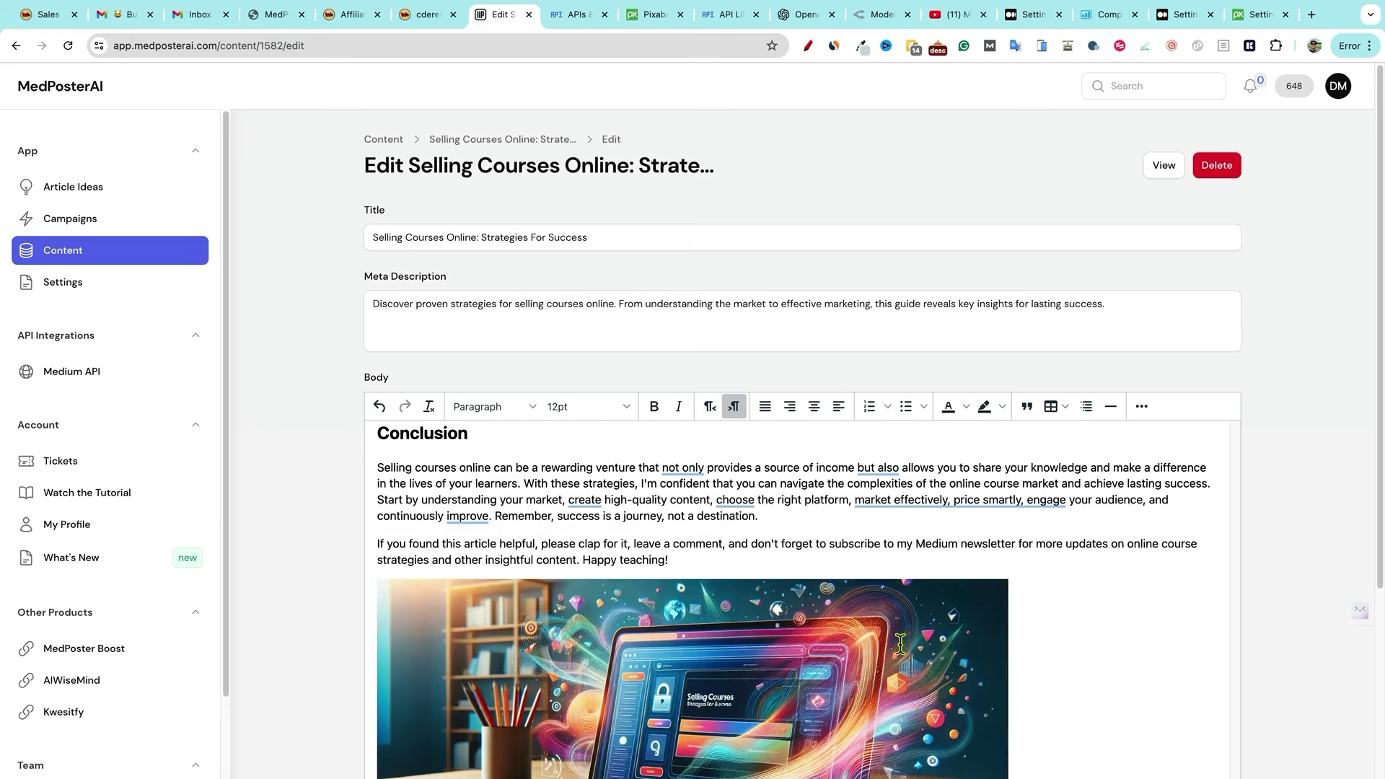
{"action": "scroll", "coordinate": [1251, 570], "scroll_direction": "down", "scroll_amount": 4}
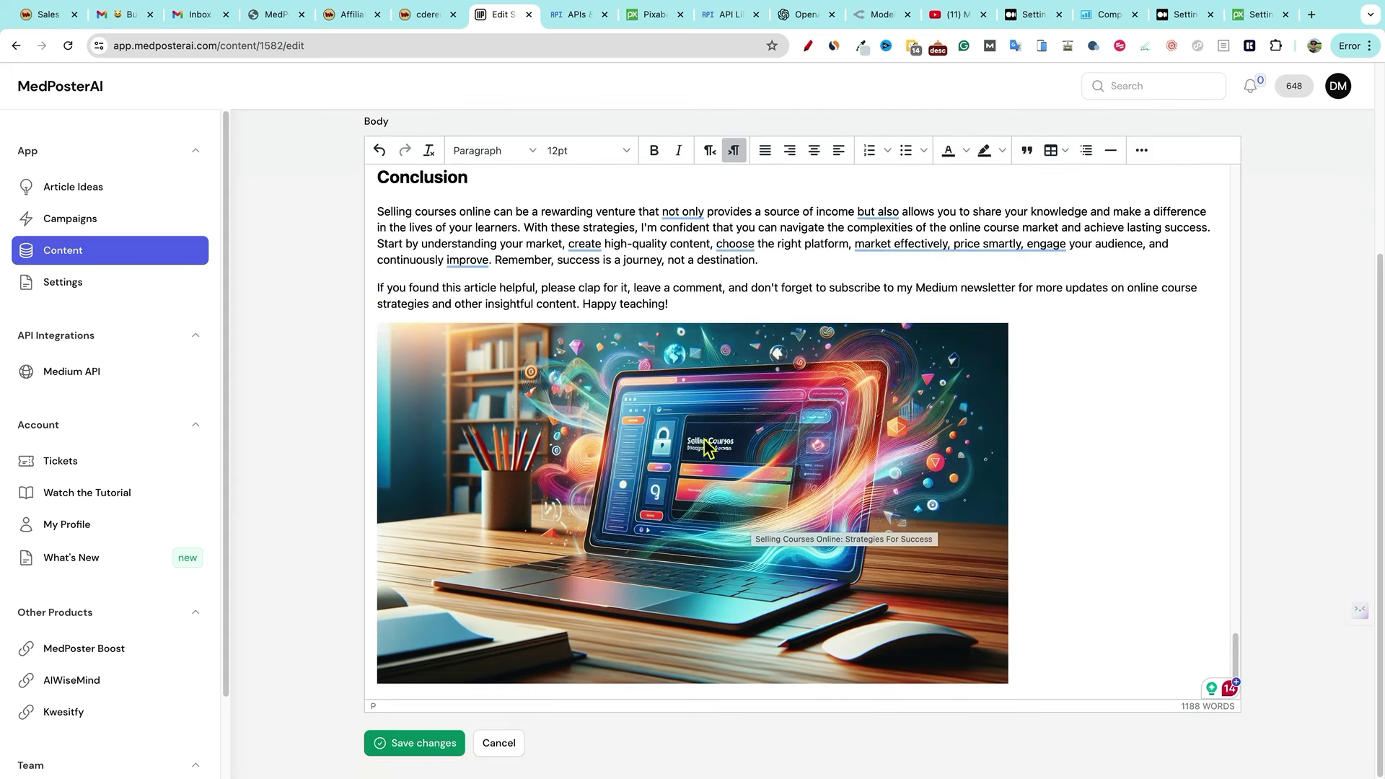
{"action": "scroll", "coordinate": [952, 532], "scroll_direction": "up", "scroll_amount": 2}
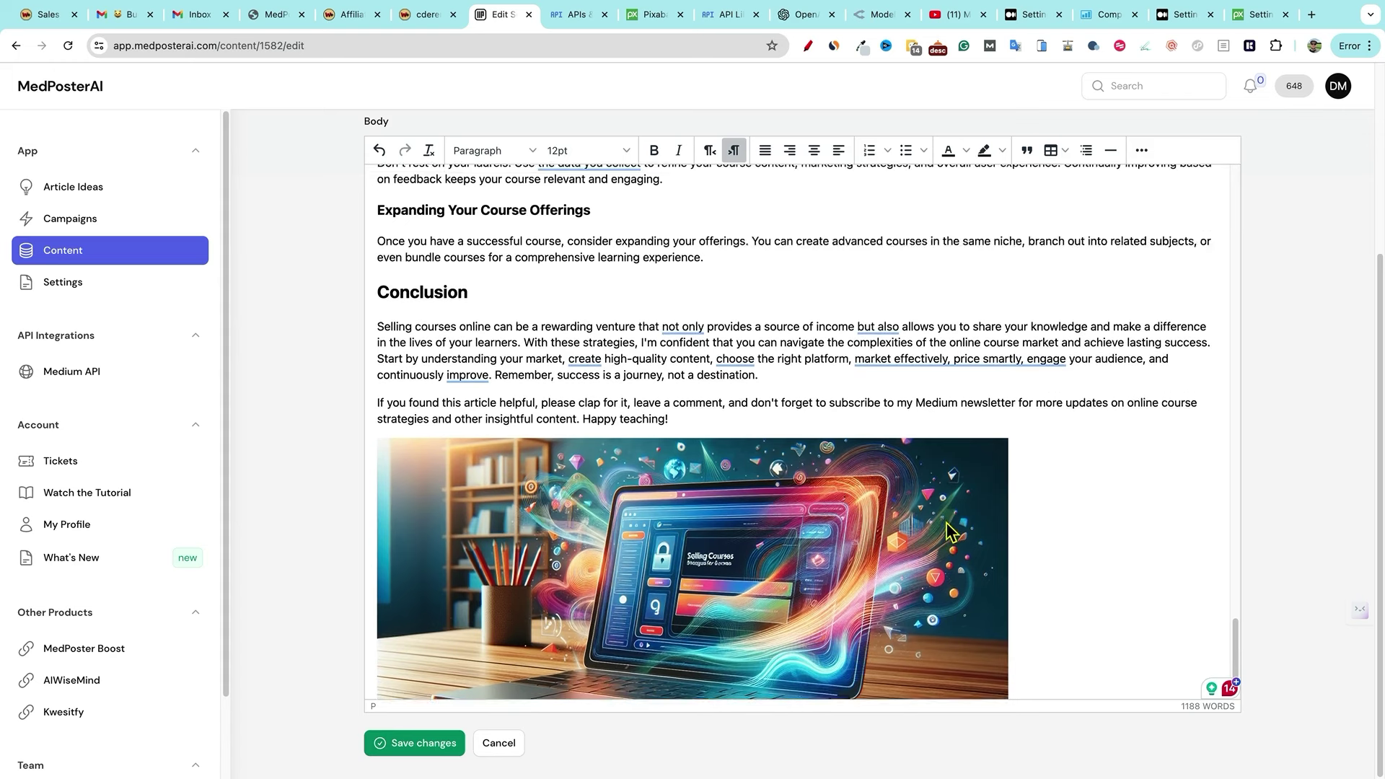
{"action": "scroll", "coordinate": [952, 532], "scroll_direction": "down", "scroll_amount": 2}
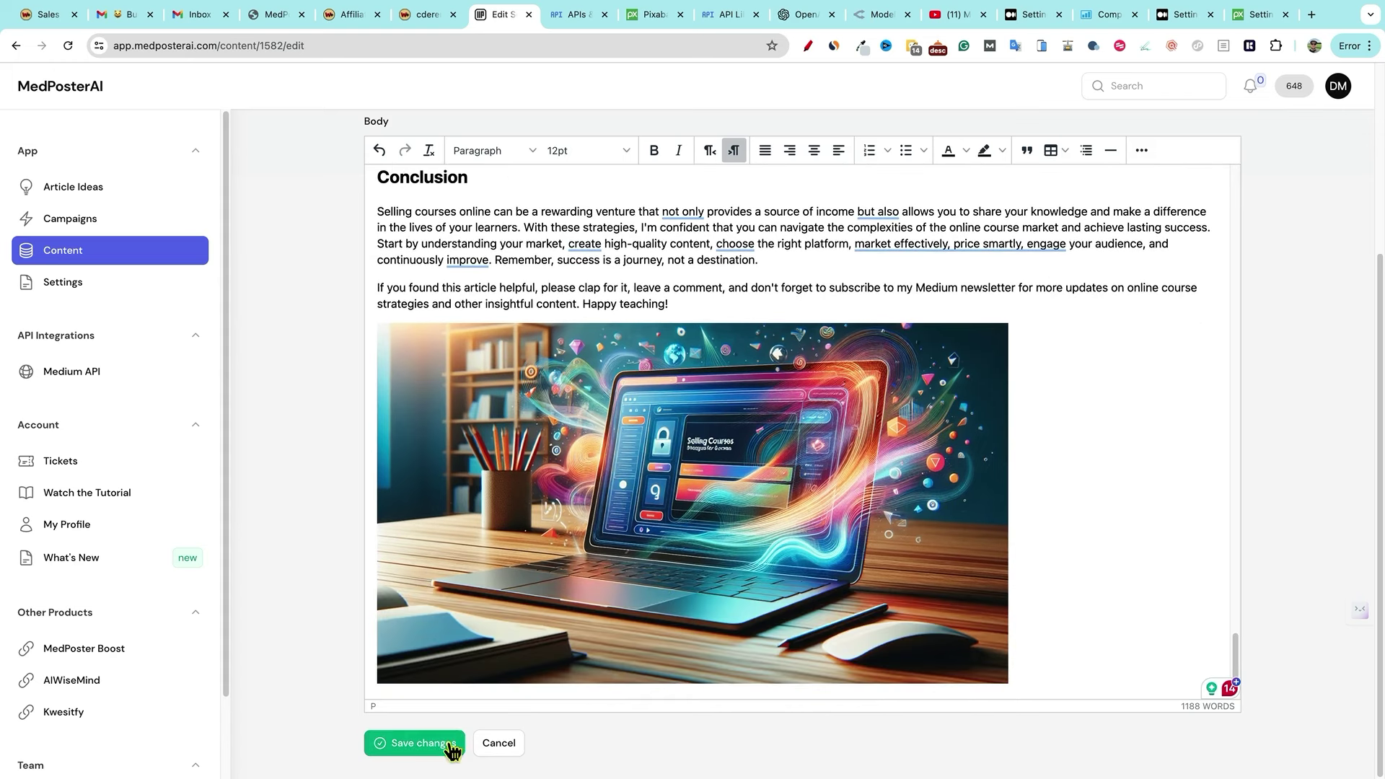
{"action": "left_click", "coordinate": [451, 748]}
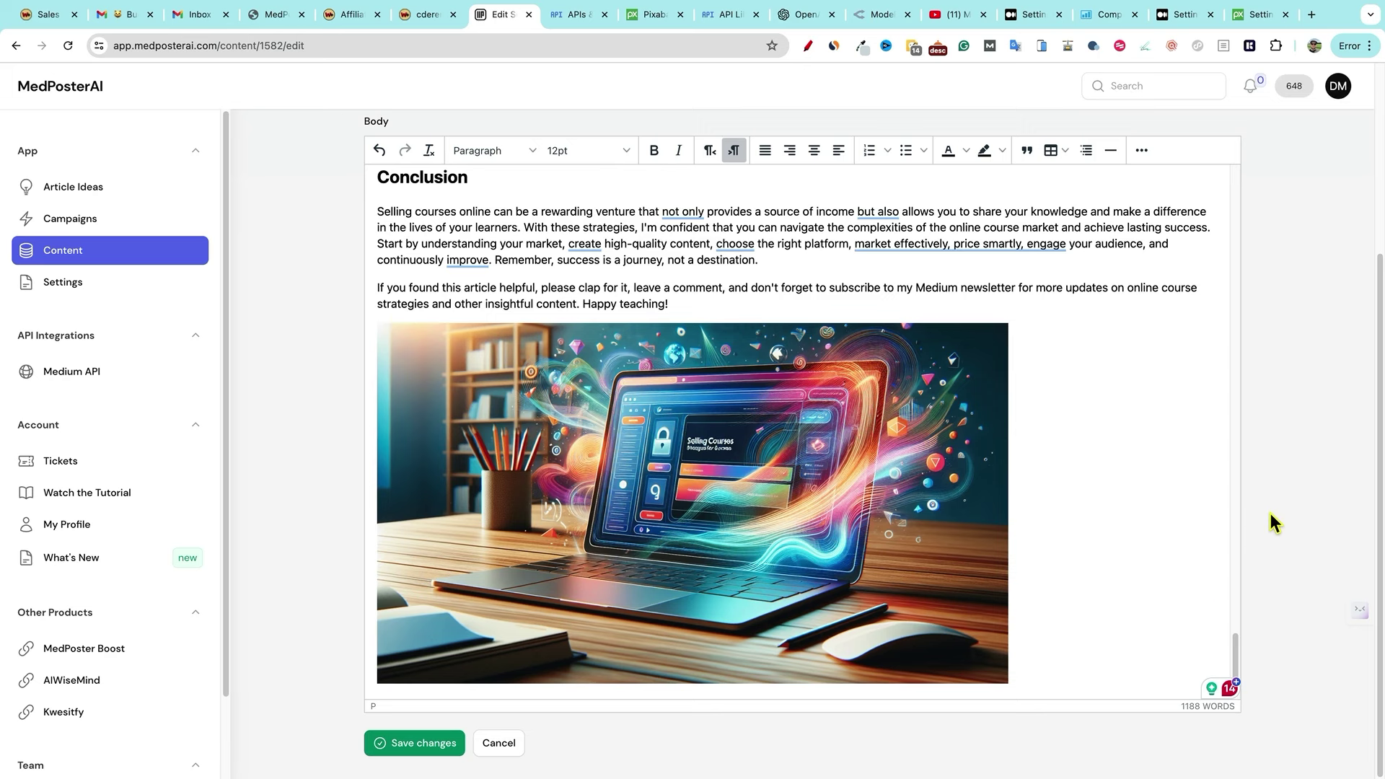
{"action": "left_click", "coordinate": [440, 743]}
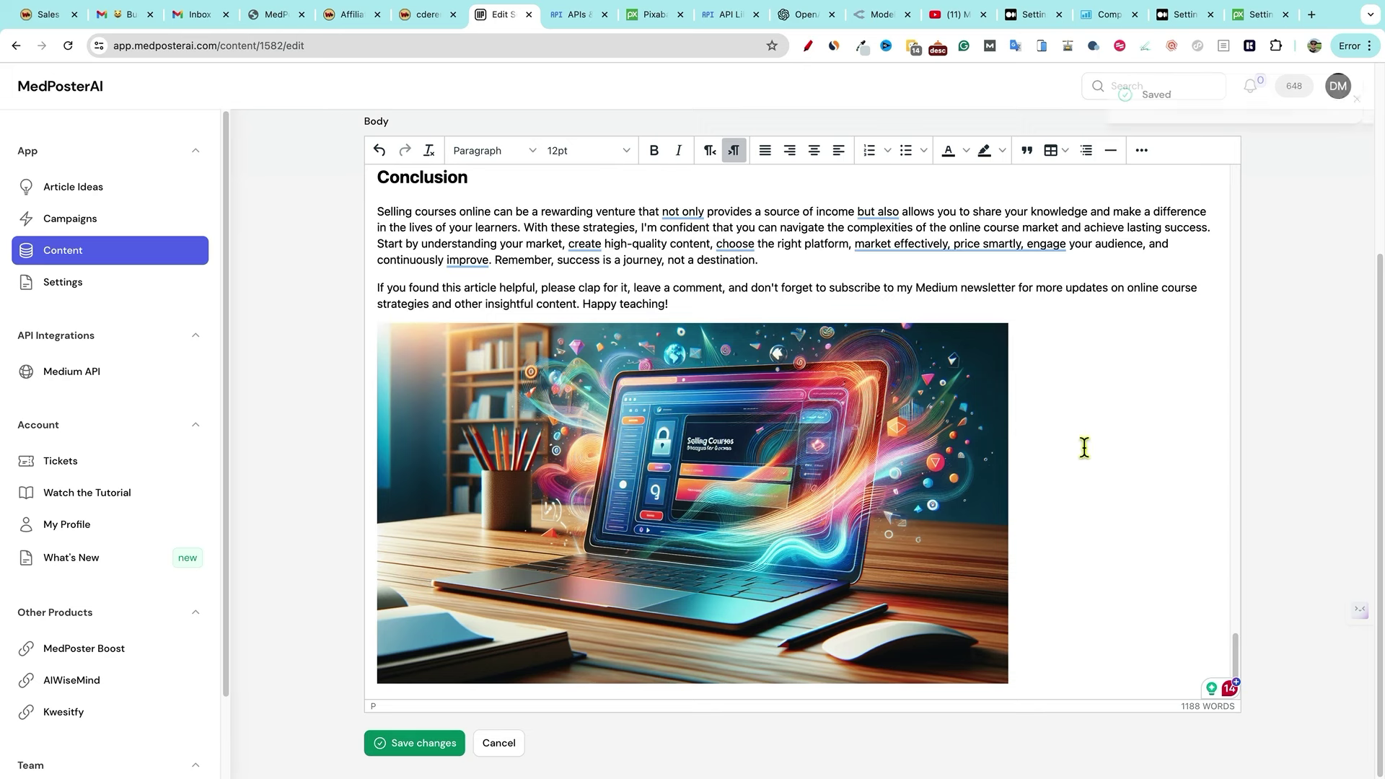
{"action": "scroll", "coordinate": [1109, 447], "scroll_direction": "up", "scroll_amount": 20}
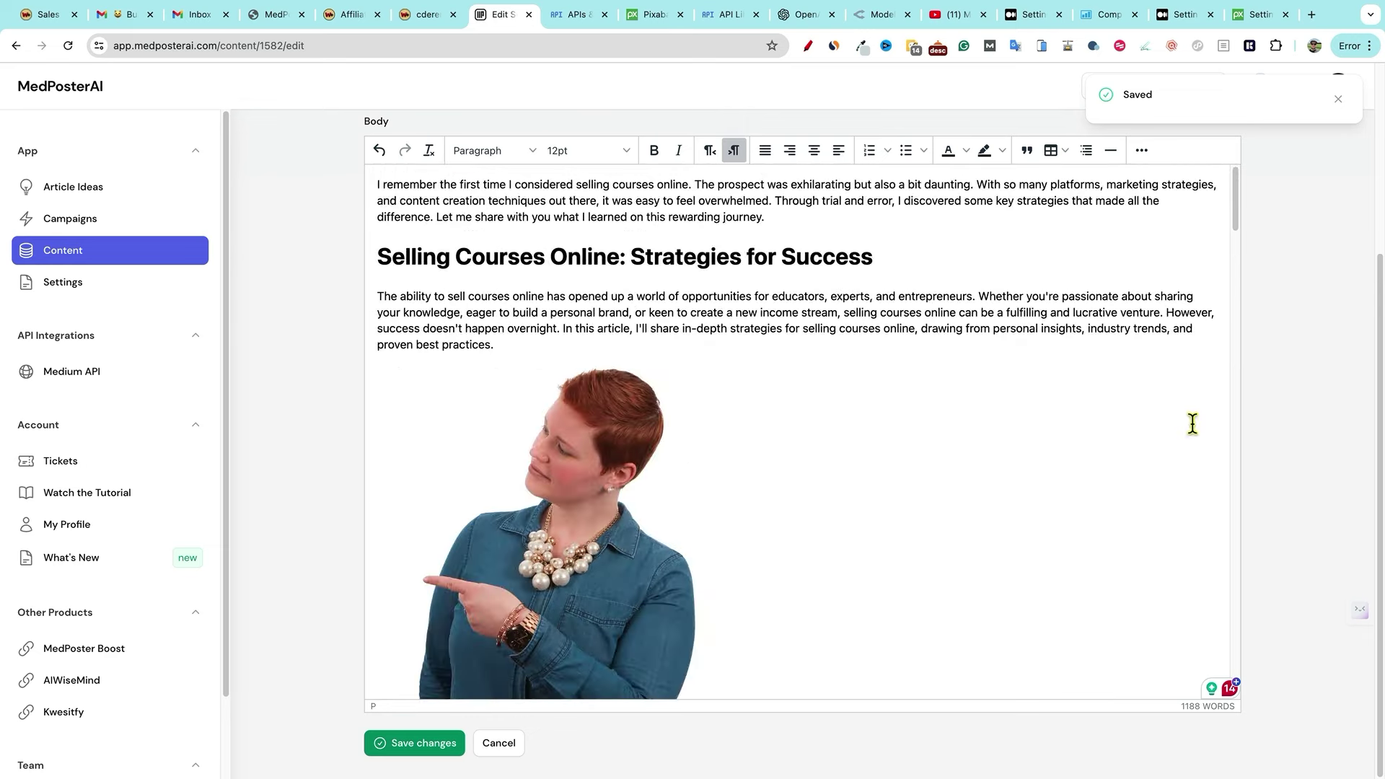
{"action": "scroll", "coordinate": [1287, 216], "scroll_direction": "up", "scroll_amount": 5}
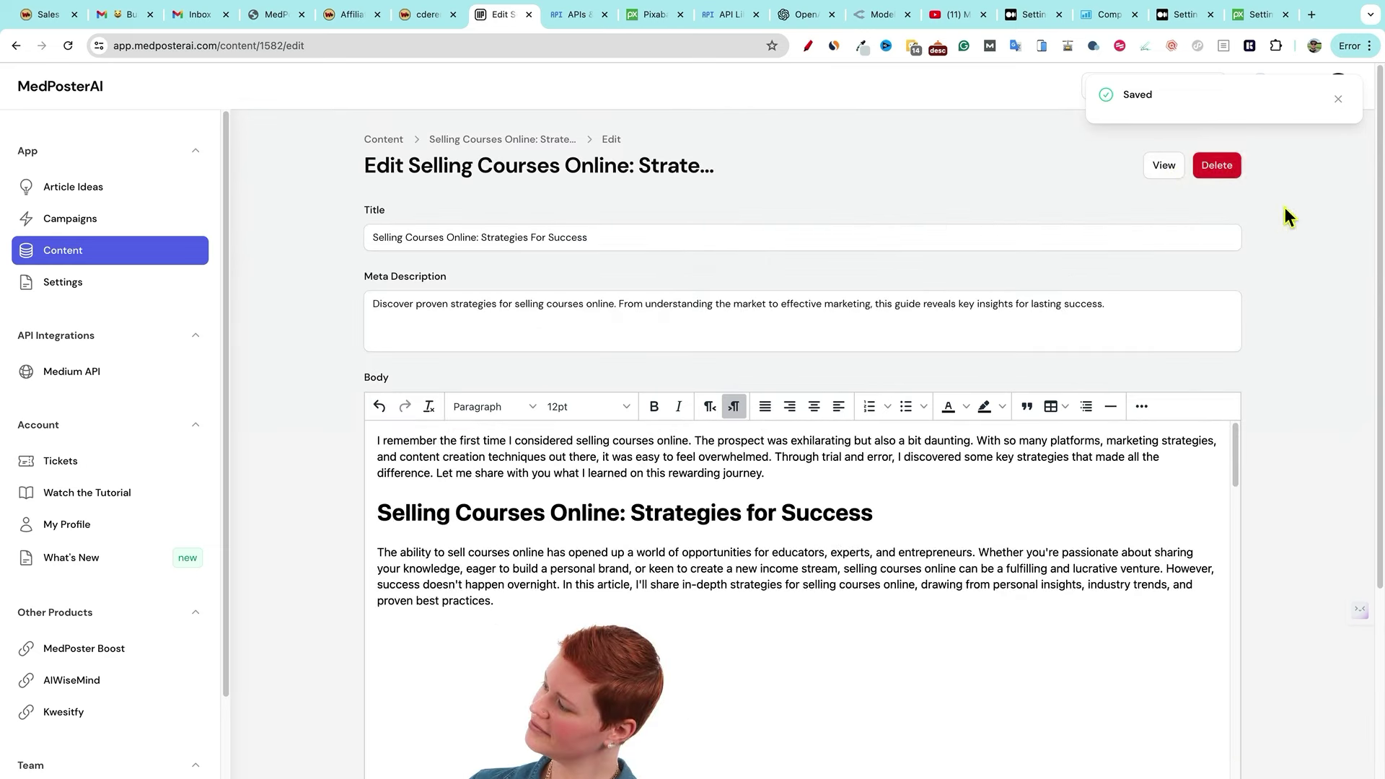
- Open the article's read-only view and scroll down to its Published status
{"action": "left_click", "coordinate": [1160, 174]}
{"action": "scroll", "coordinate": [887, 500], "scroll_direction": "down", "scroll_amount": 10}
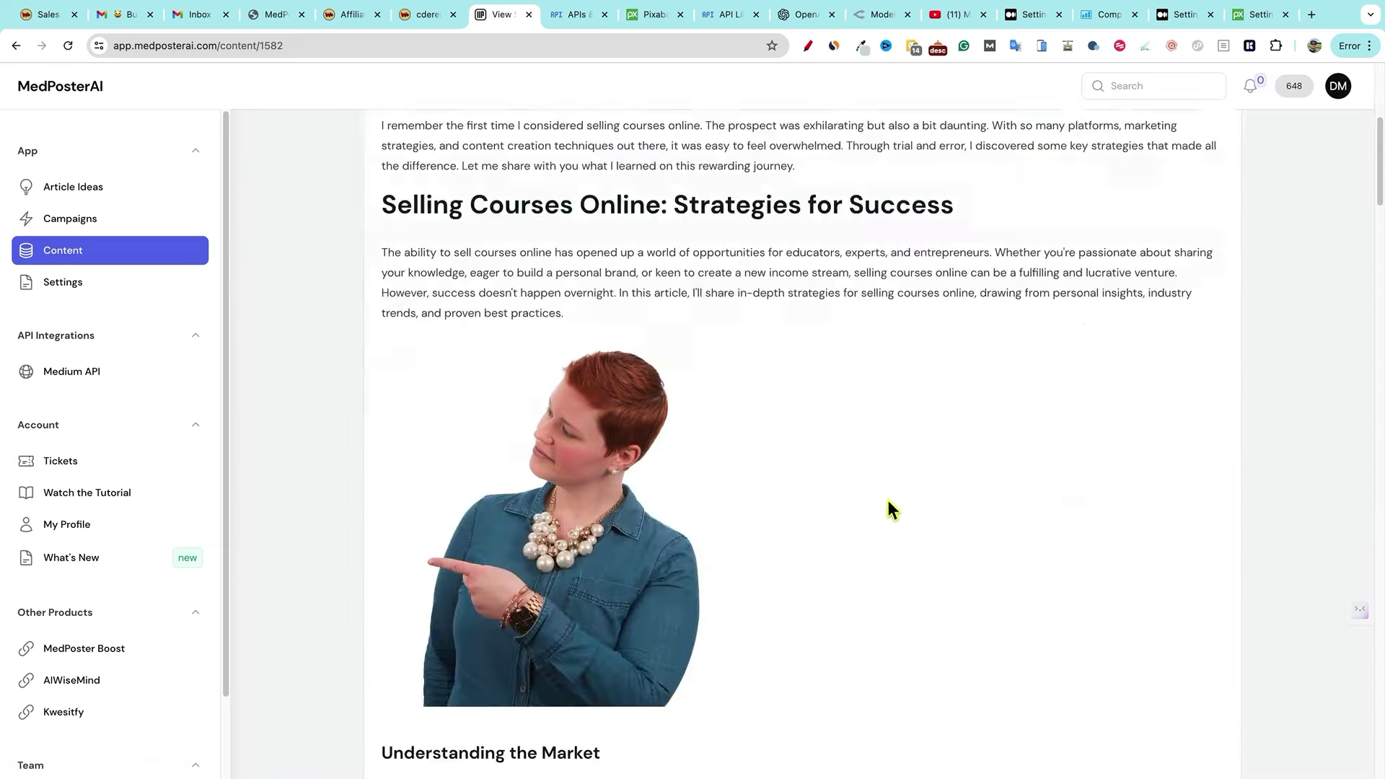
{"action": "scroll", "coordinate": [1036, 503], "scroll_direction": "down", "scroll_amount": 20}
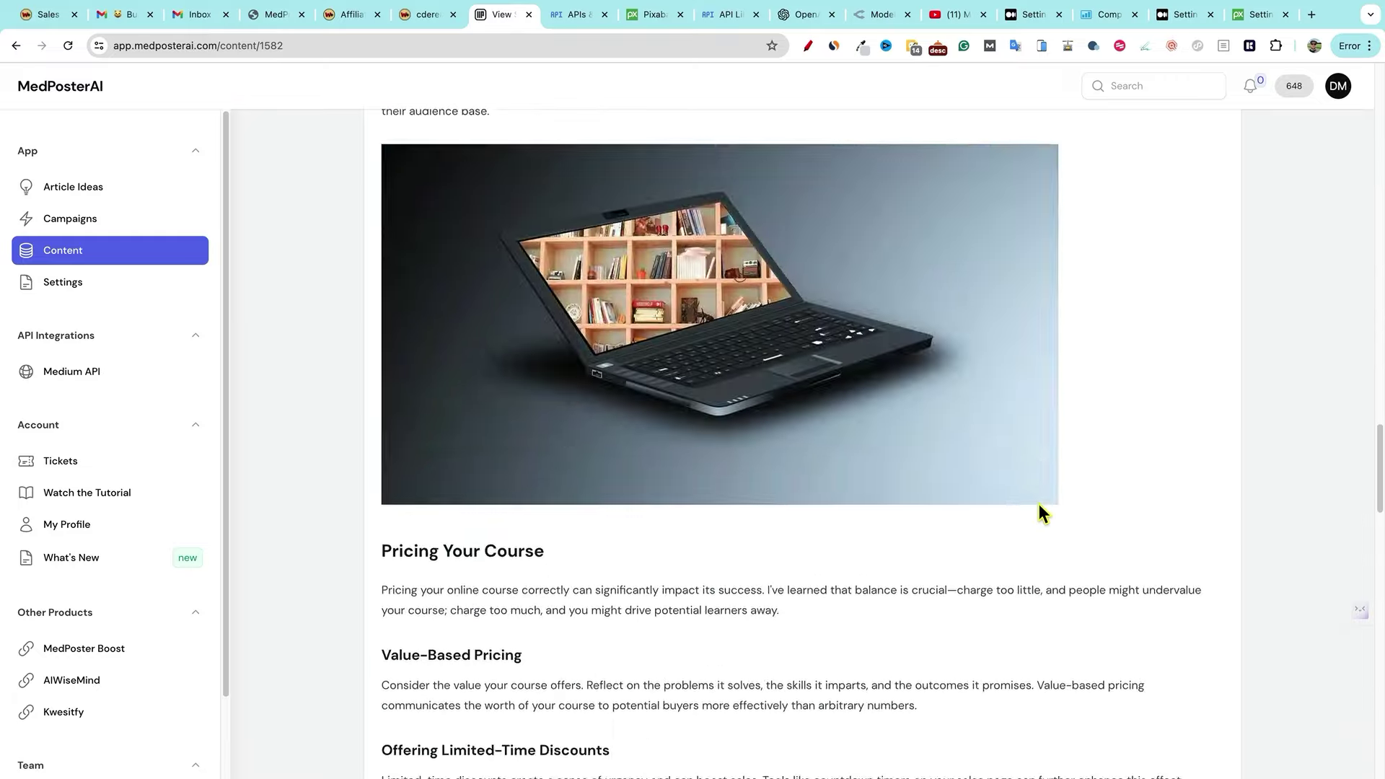
{"action": "scroll", "coordinate": [1037, 512], "scroll_direction": "down", "scroll_amount": 15}
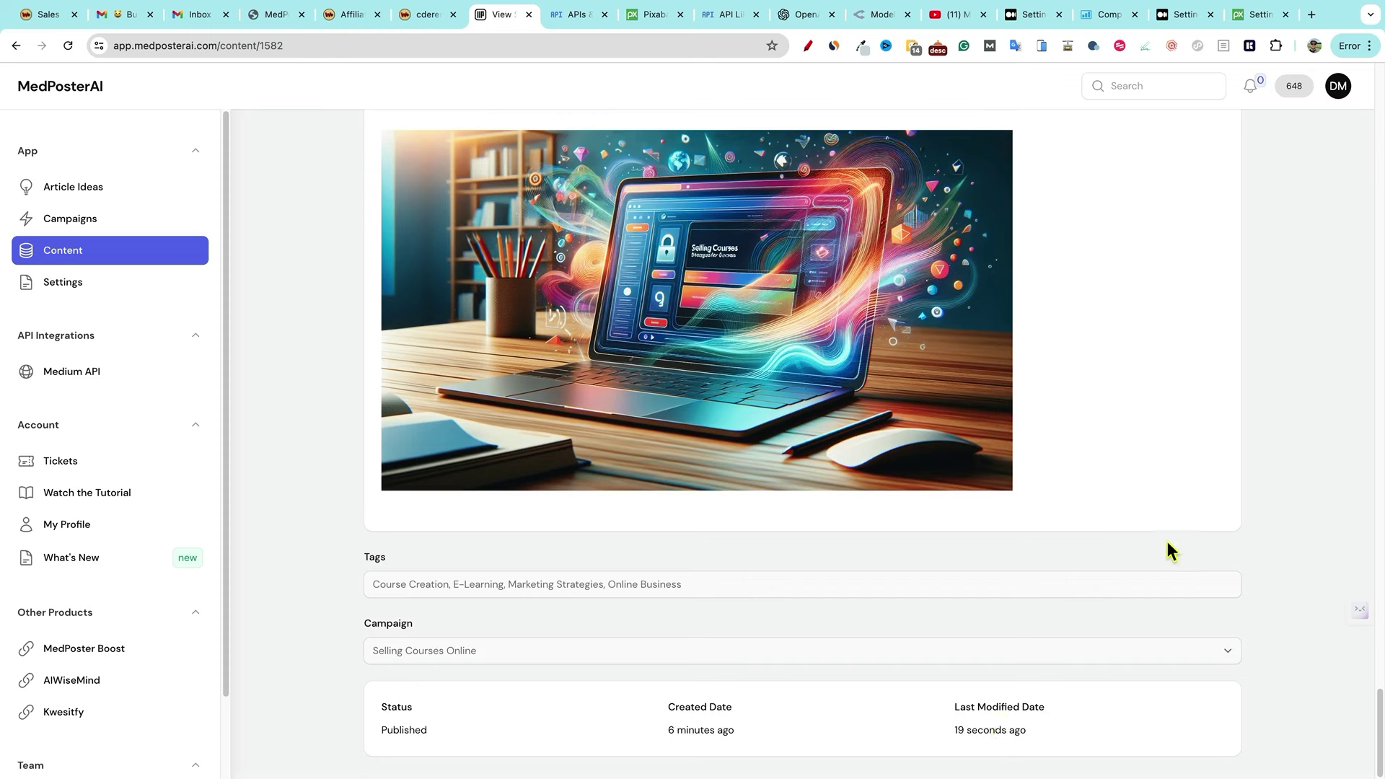
{"action": "scroll", "coordinate": [1169, 550], "scroll_direction": "up", "scroll_amount": 20}
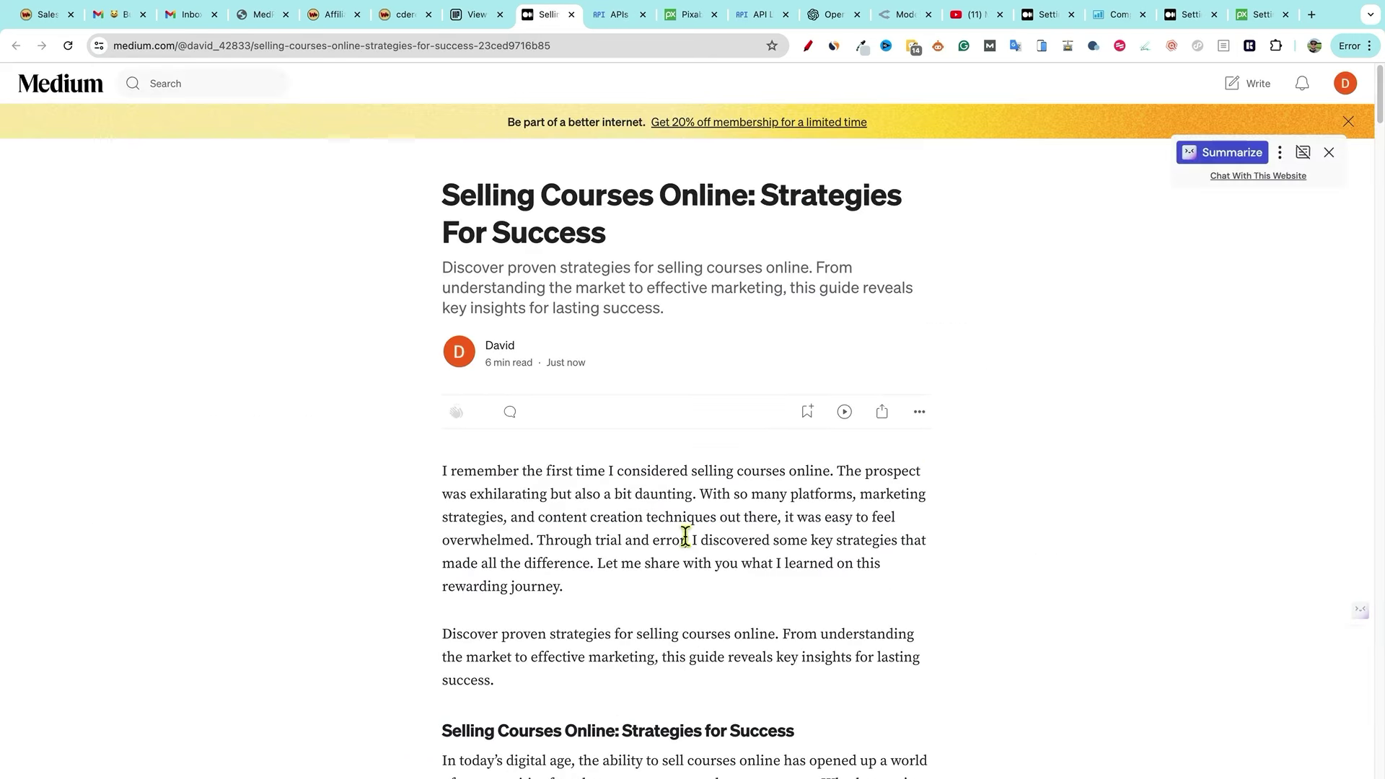
- Review the published story on Medium, then return to the article's MedPoster AI page
{"action": "scroll", "coordinate": [496, 588], "scroll_direction": "down", "scroll_amount": 5}
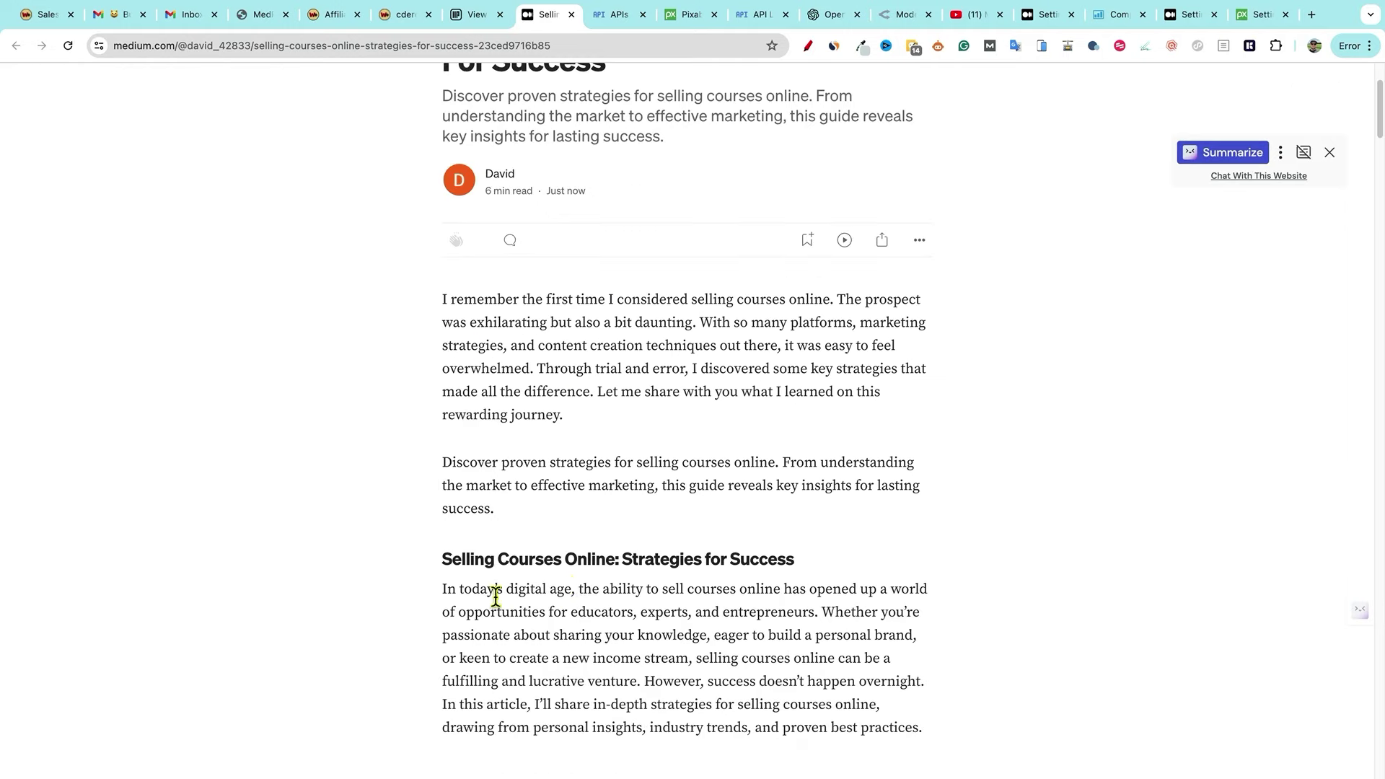
{"action": "scroll", "coordinate": [559, 597], "scroll_direction": "down", "scroll_amount": 1}
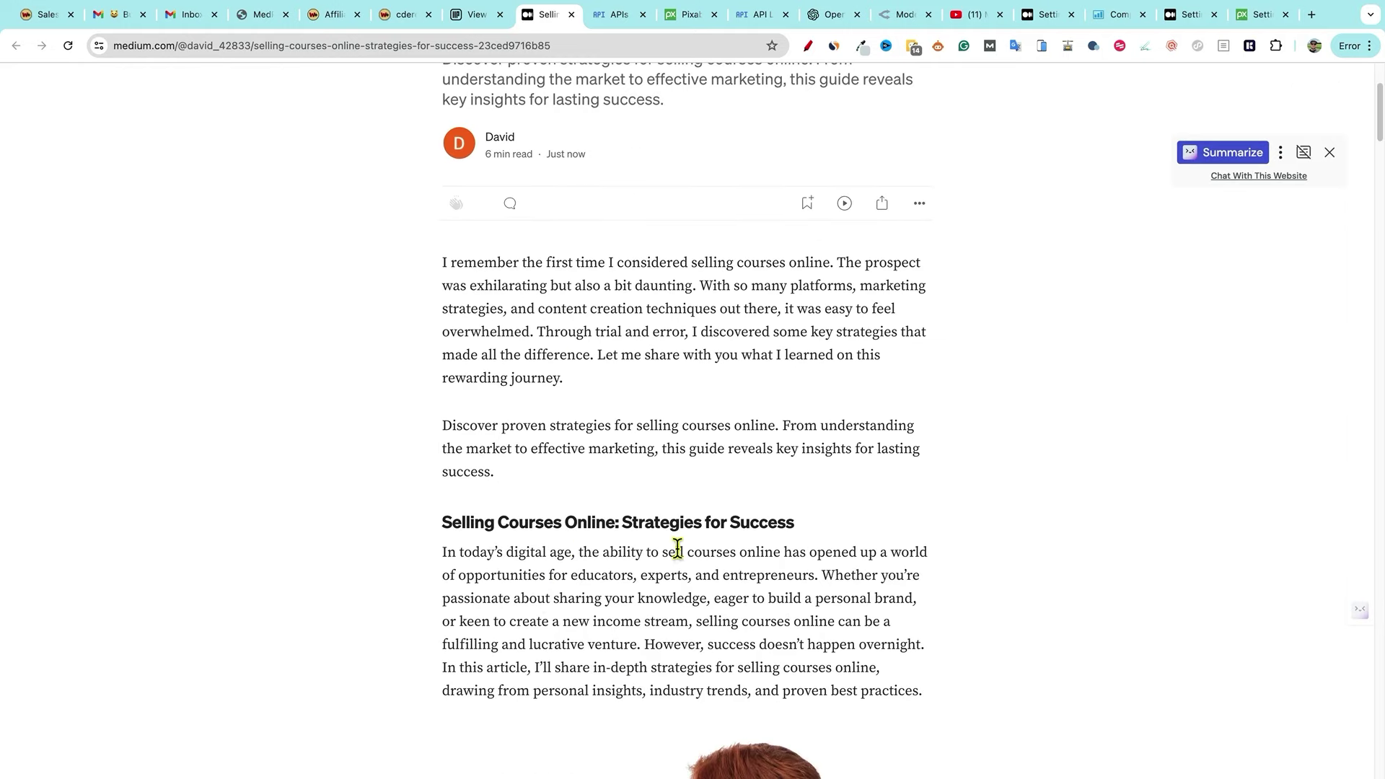
{"action": "scroll", "coordinate": [735, 546], "scroll_direction": "up", "scroll_amount": 5}
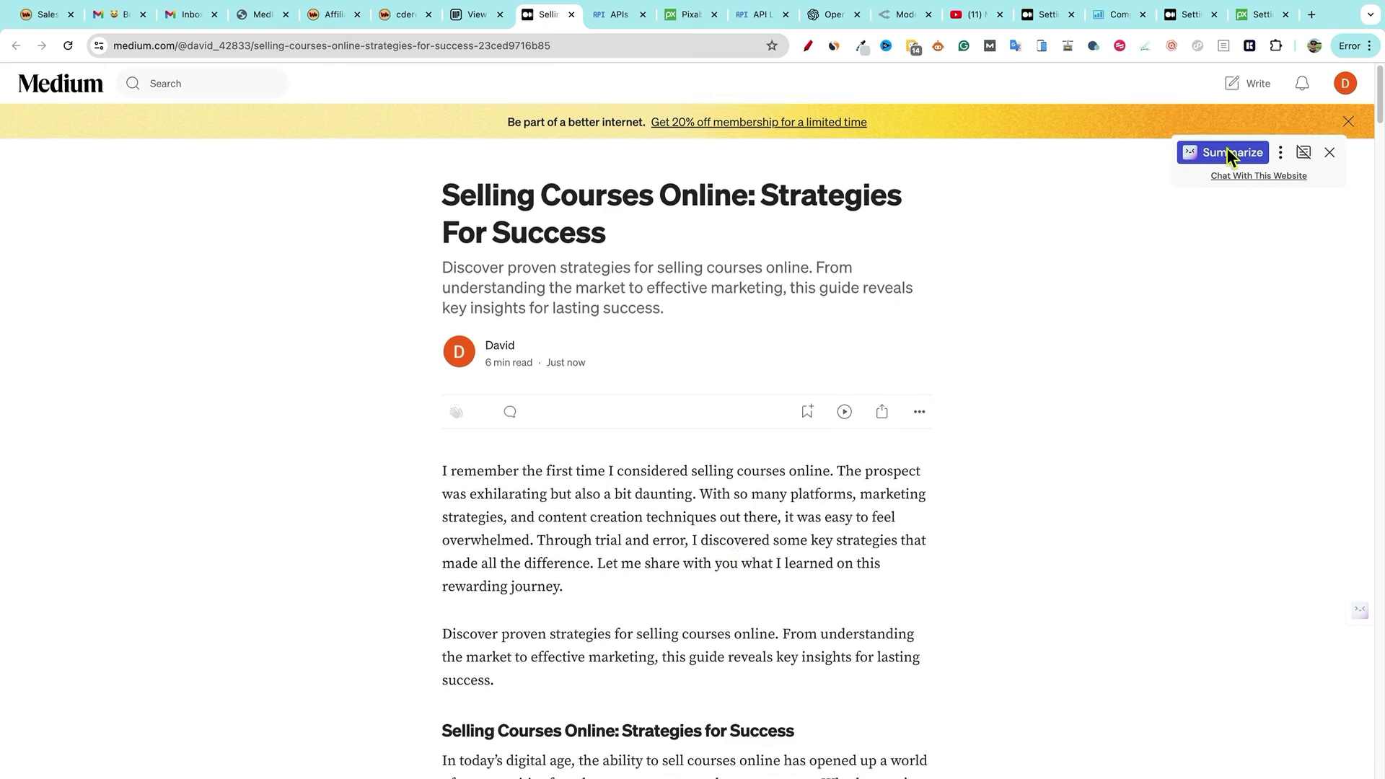
{"action": "left_click", "coordinate": [467, 20]}
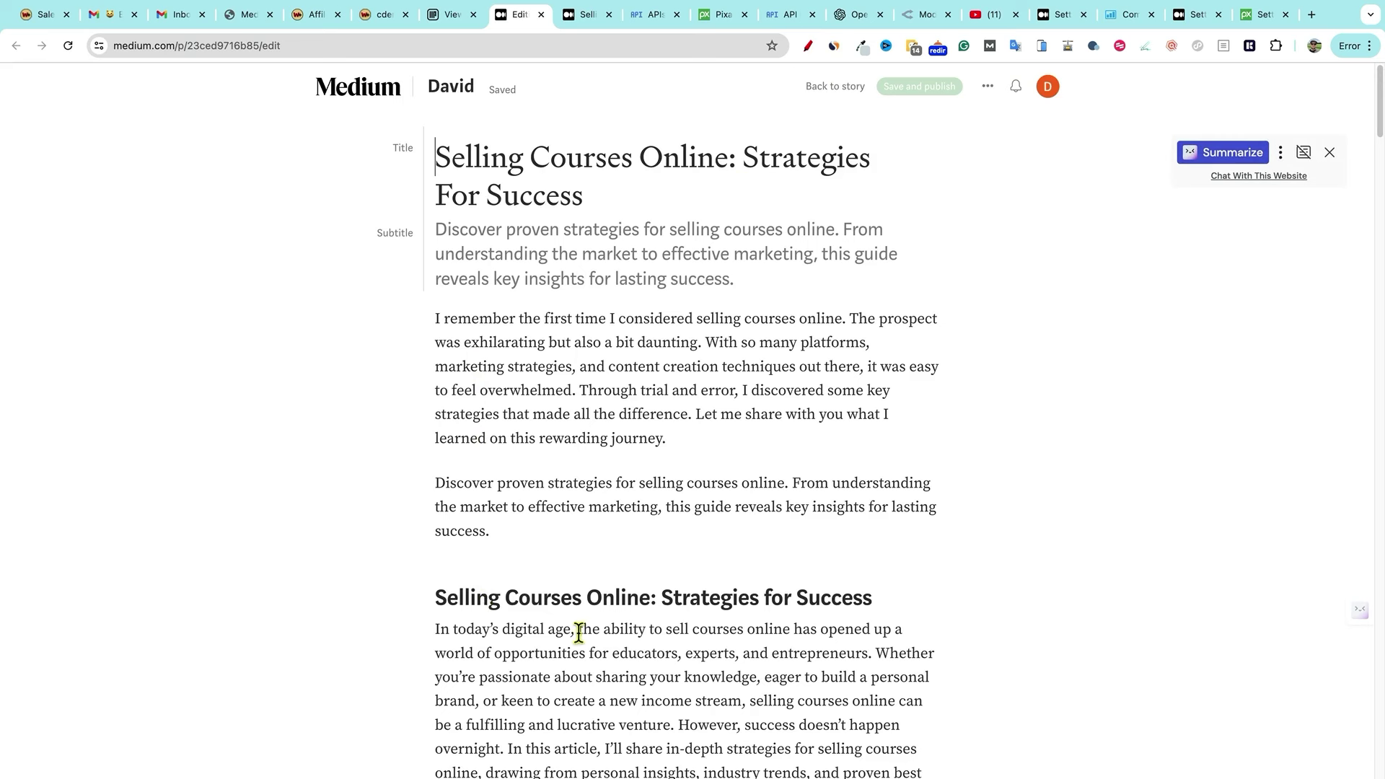
- Delete 'In today's digital age,' from the first paragraph and recapitalise 'The'
{"action": "left_click_drag", "start_coordinate": [575, 628], "coordinate": [416, 631]}
{"action": "key", "text": "BackSpace"}
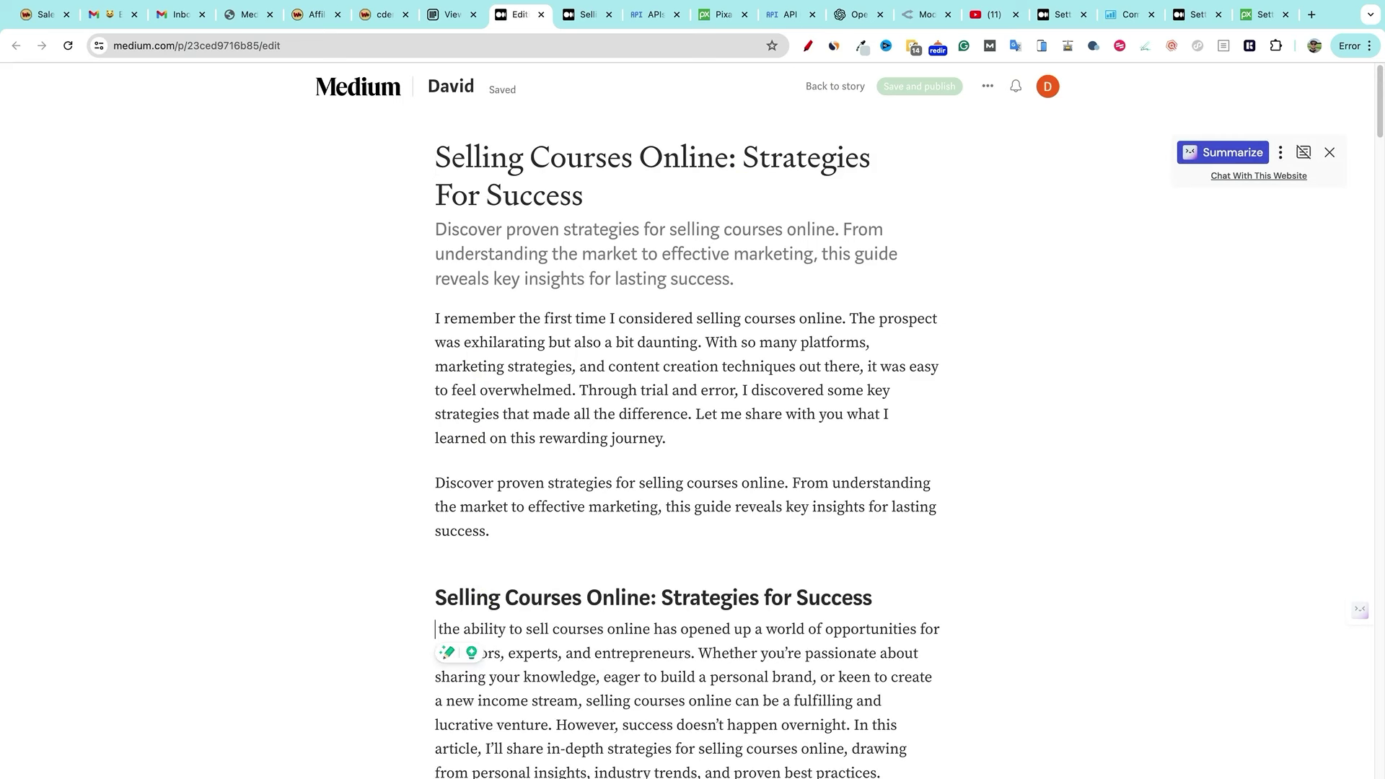
{"action": "key", "text": "Delete"}
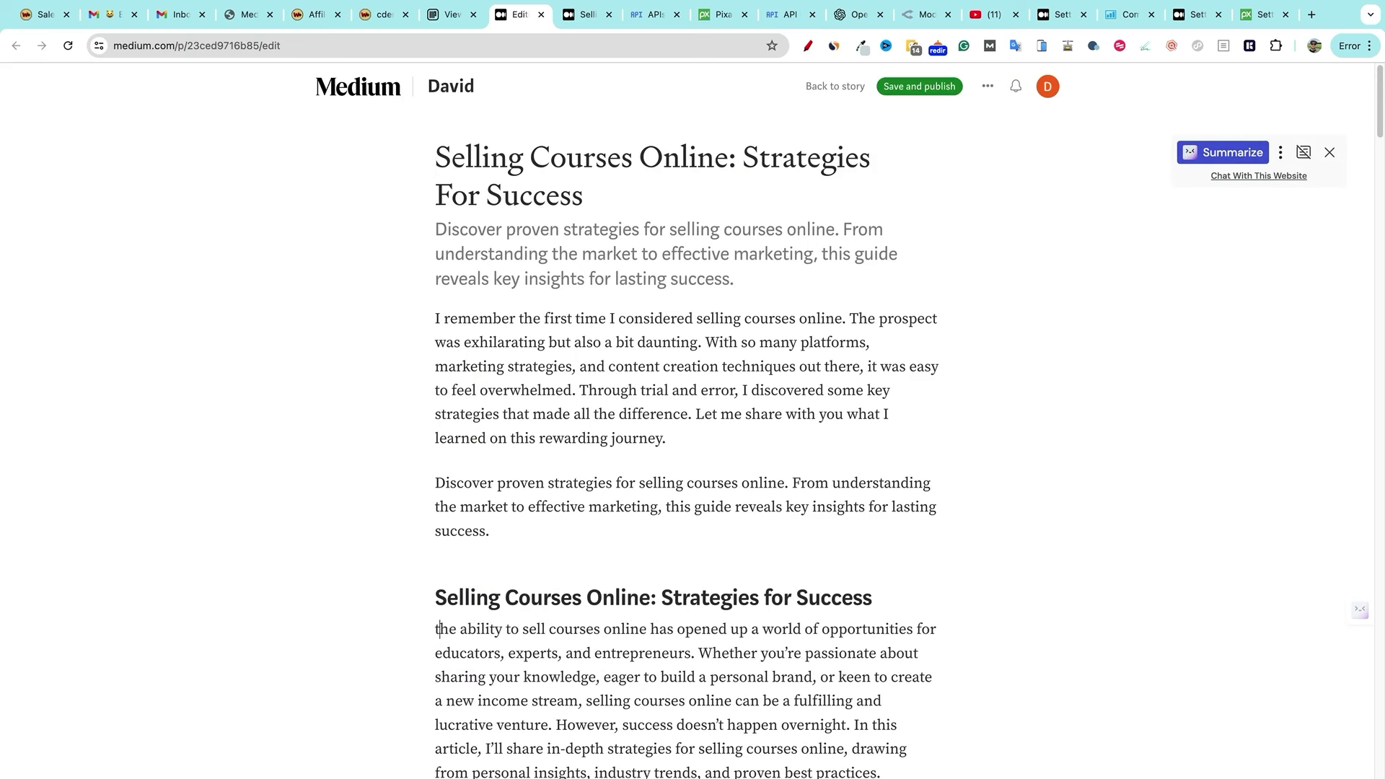
{"action": "key", "text": "BackSpace"}
{"action": "type", "text": "T"}
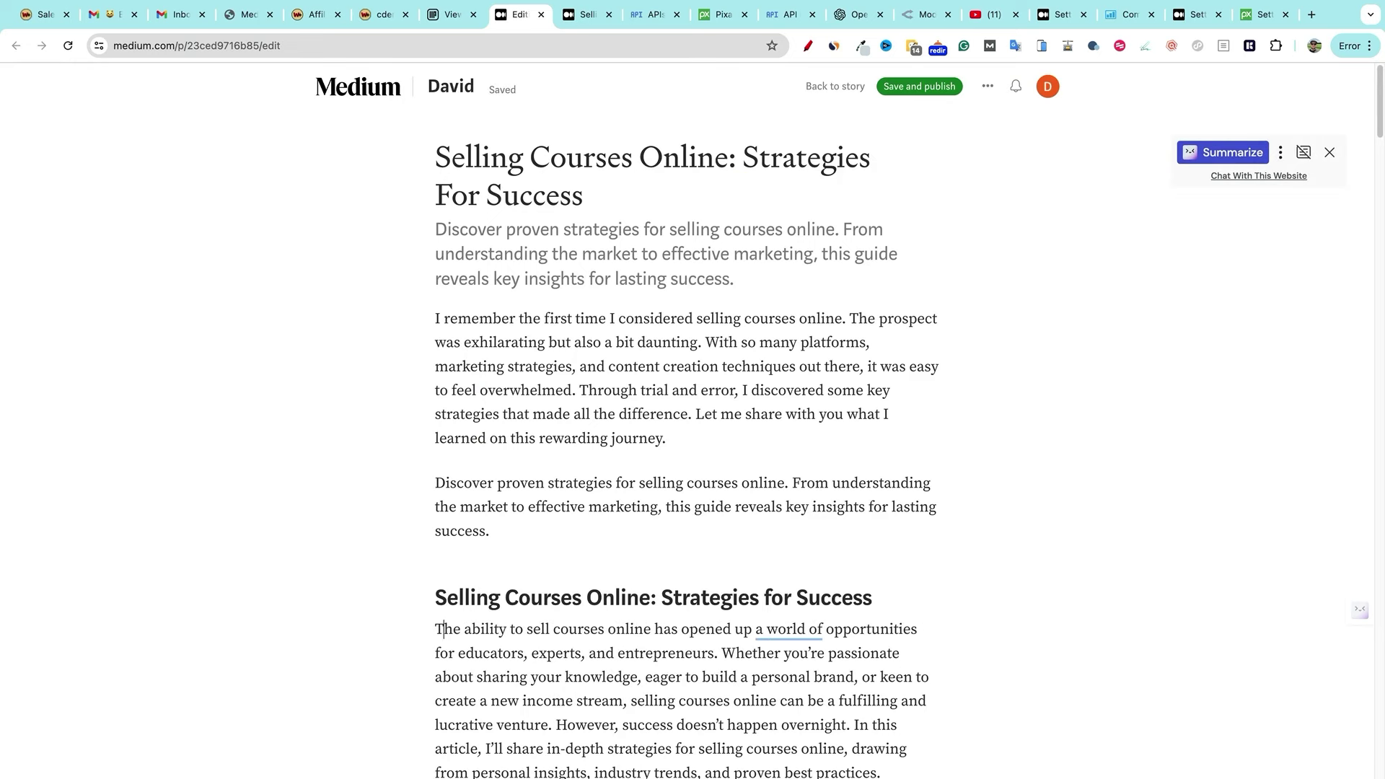
- Delete 'Table:' from the Platform Comparison heading
{"action": "scroll", "coordinate": [704, 606], "scroll_direction": "down", "scroll_amount": 9}
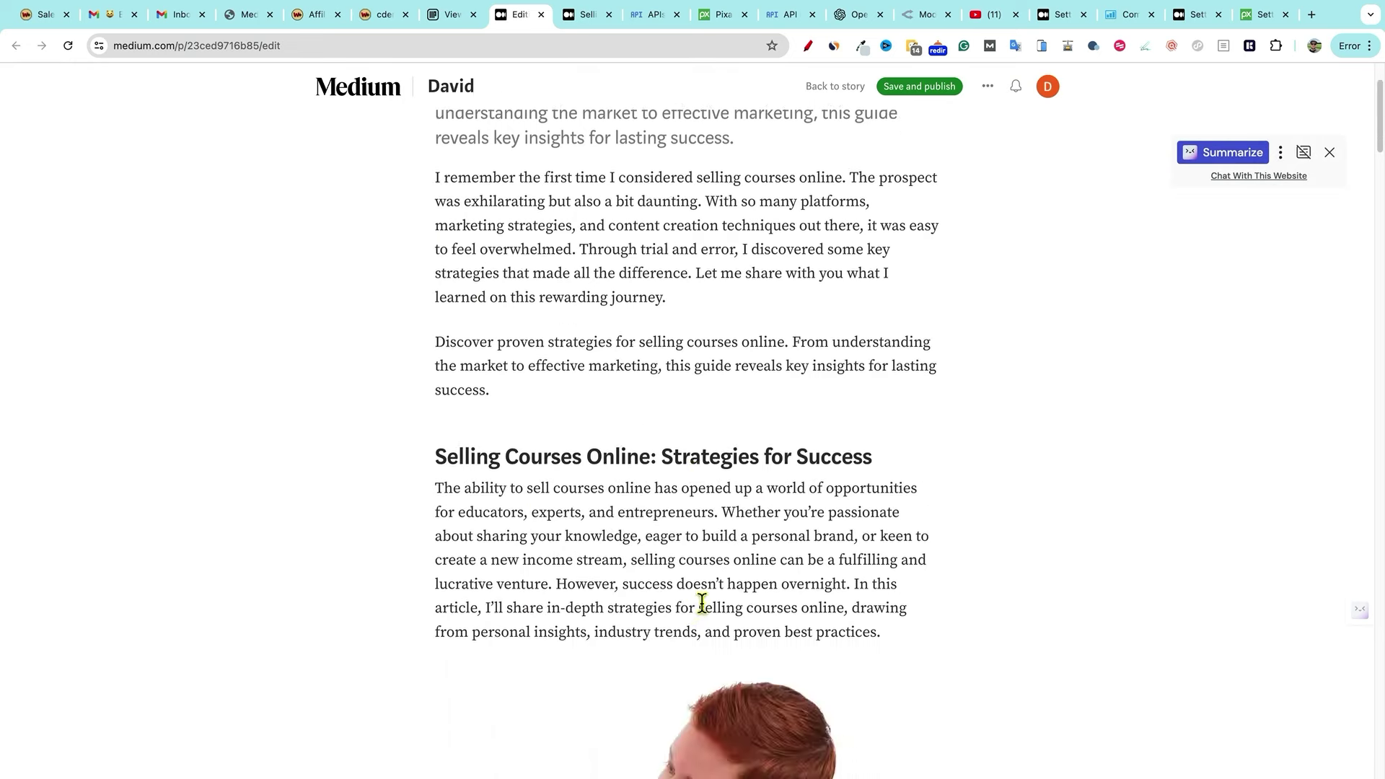
{"action": "scroll", "coordinate": [724, 577], "scroll_direction": "down", "scroll_amount": 14}
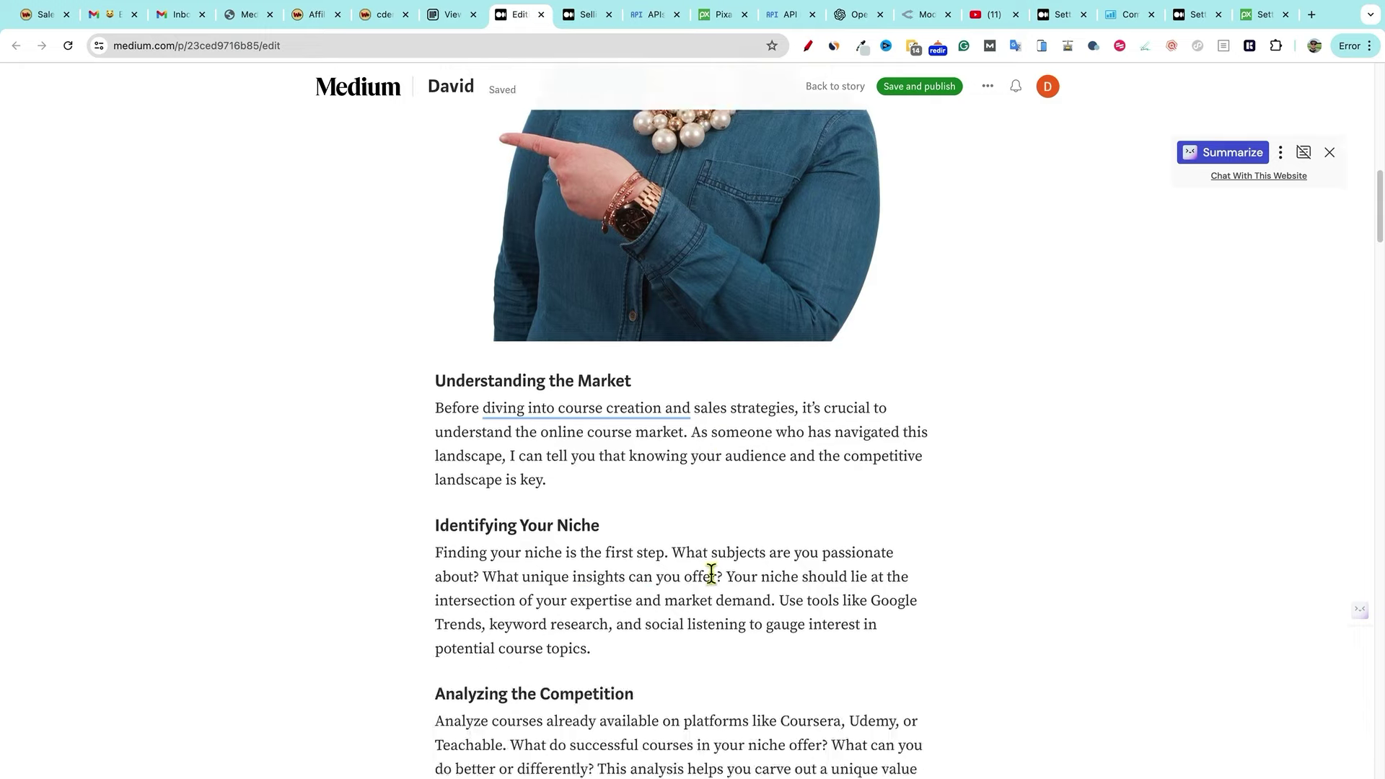
{"action": "scroll", "coordinate": [704, 569], "scroll_direction": "down", "scroll_amount": 12}
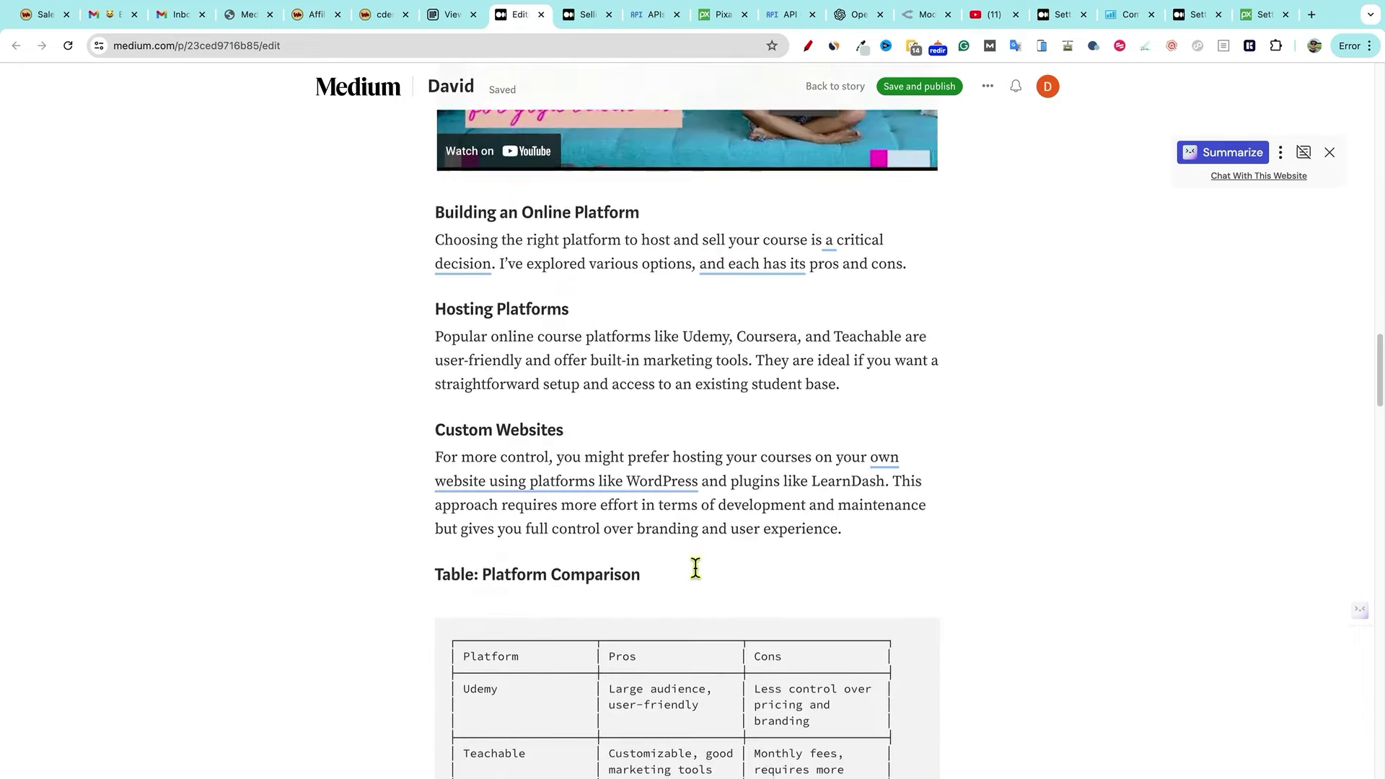
{"action": "scroll", "coordinate": [667, 567], "scroll_direction": "down", "scroll_amount": 4}
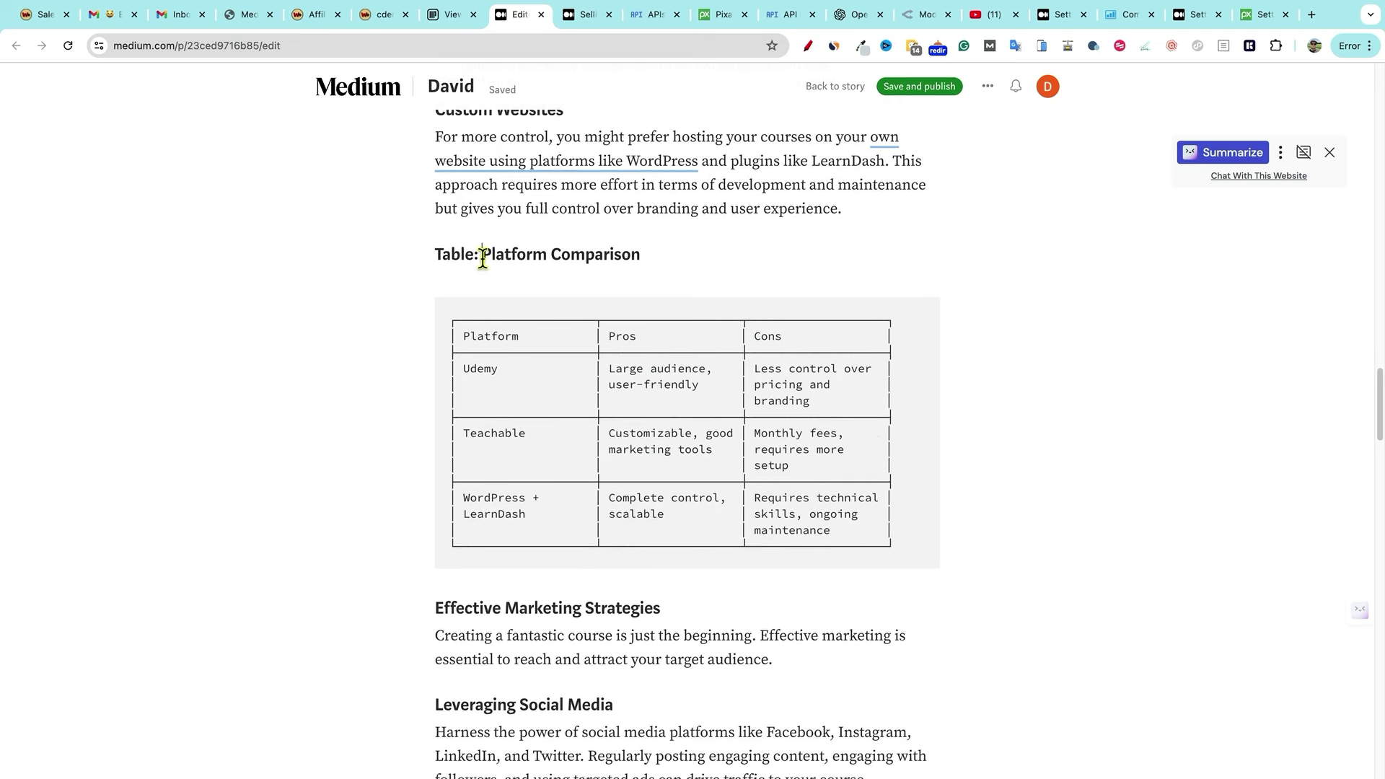
{"action": "left_click_drag", "start_coordinate": [482, 257], "coordinate": [408, 247]}
{"action": "key", "text": "BackSpace"}
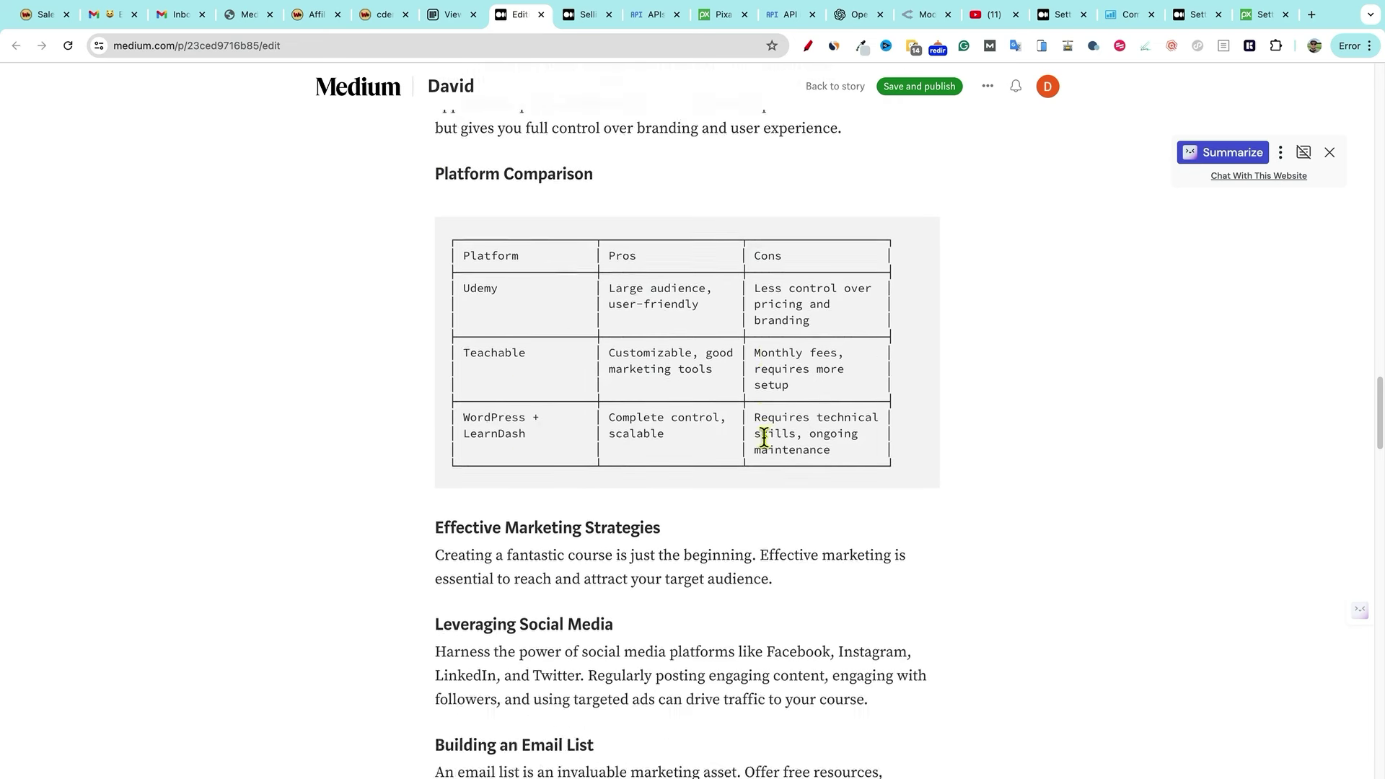
- Save and publish the updated story on Medium
{"action": "scroll", "coordinate": [763, 436], "scroll_direction": "down", "scroll_amount": 20}
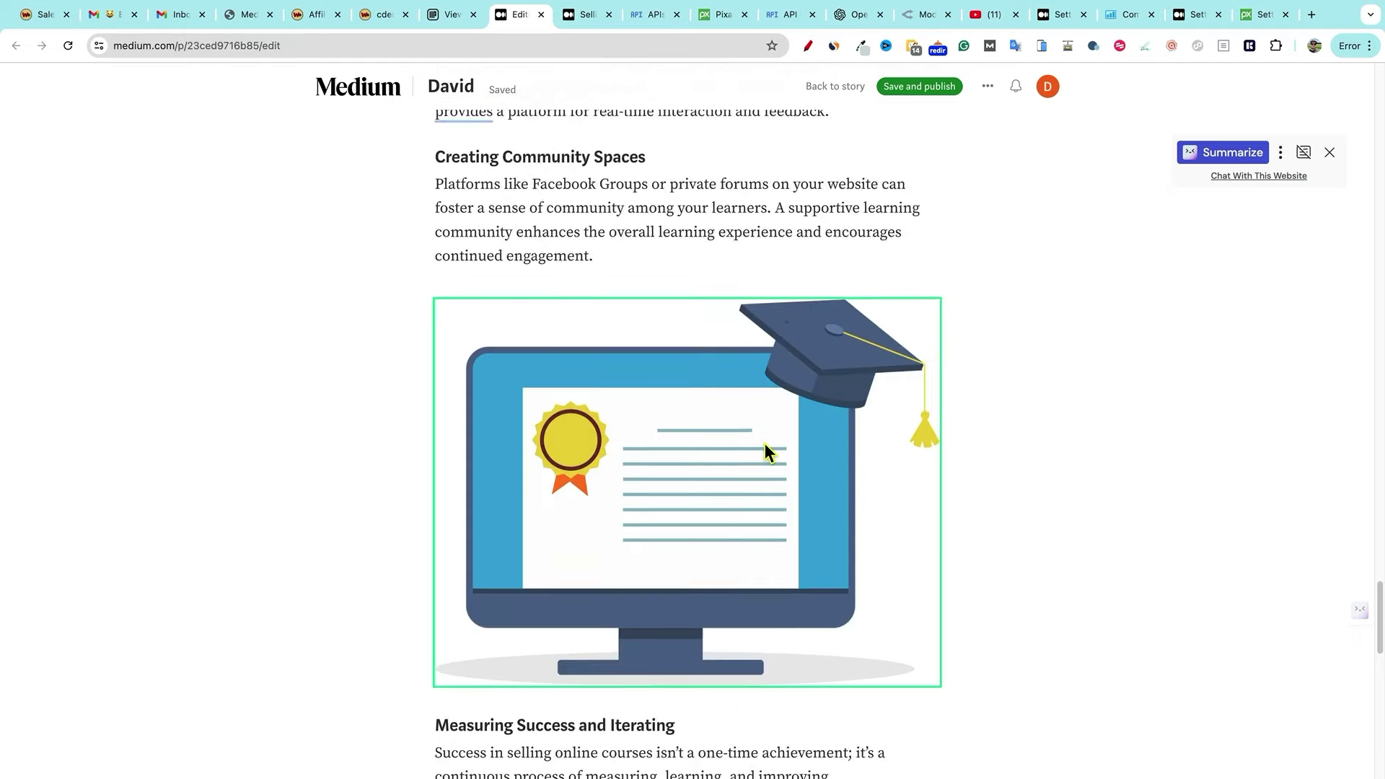
{"action": "scroll", "coordinate": [764, 443], "scroll_direction": "down", "scroll_amount": 20}
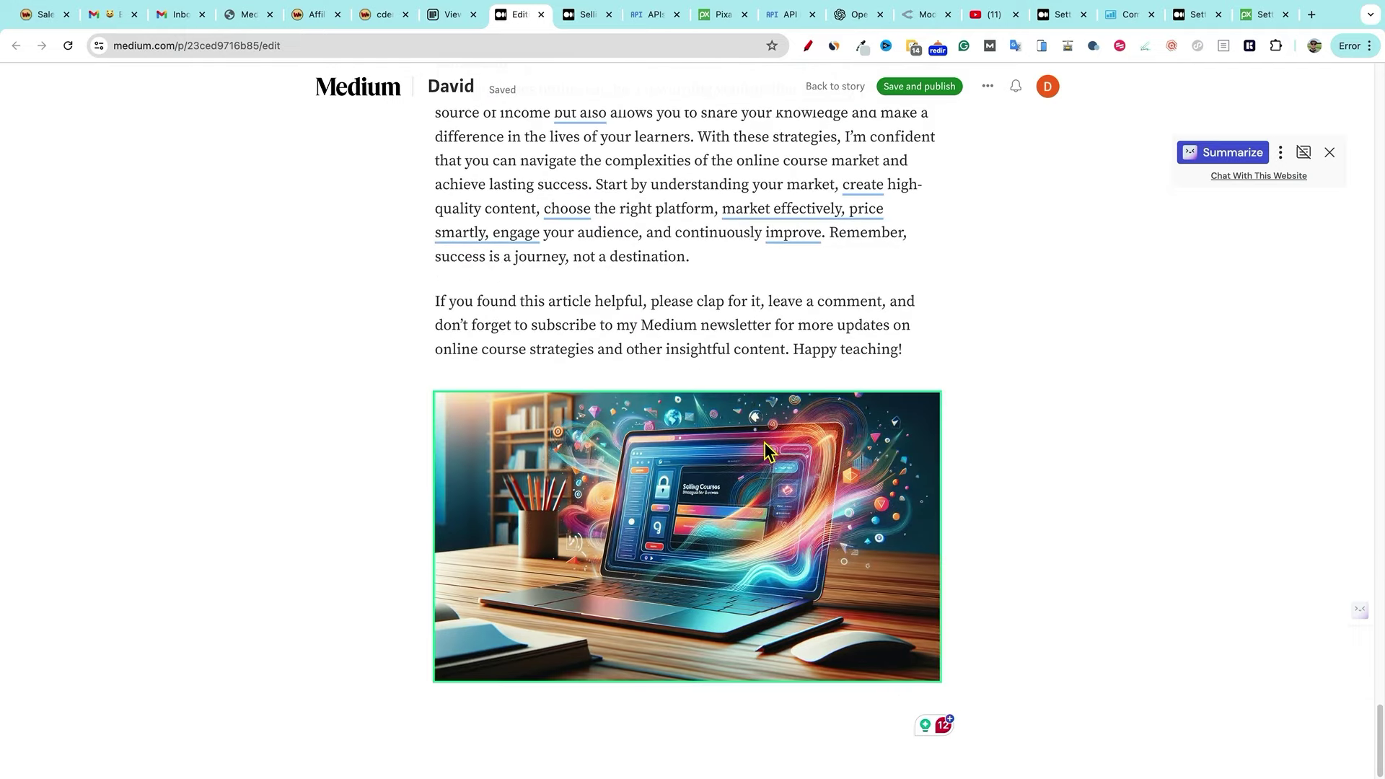
{"action": "left_click", "coordinate": [914, 93]}
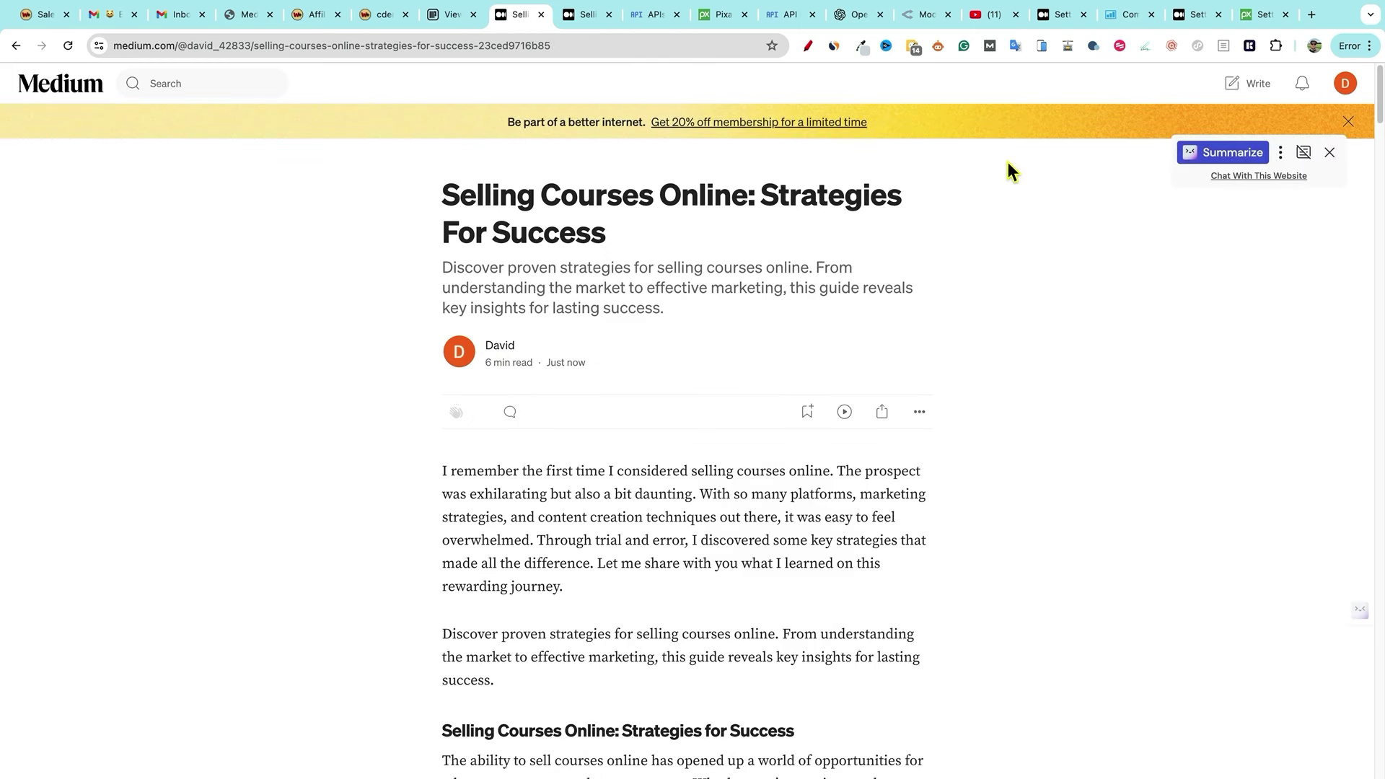
{"action": "left_click", "coordinate": [439, 27]}
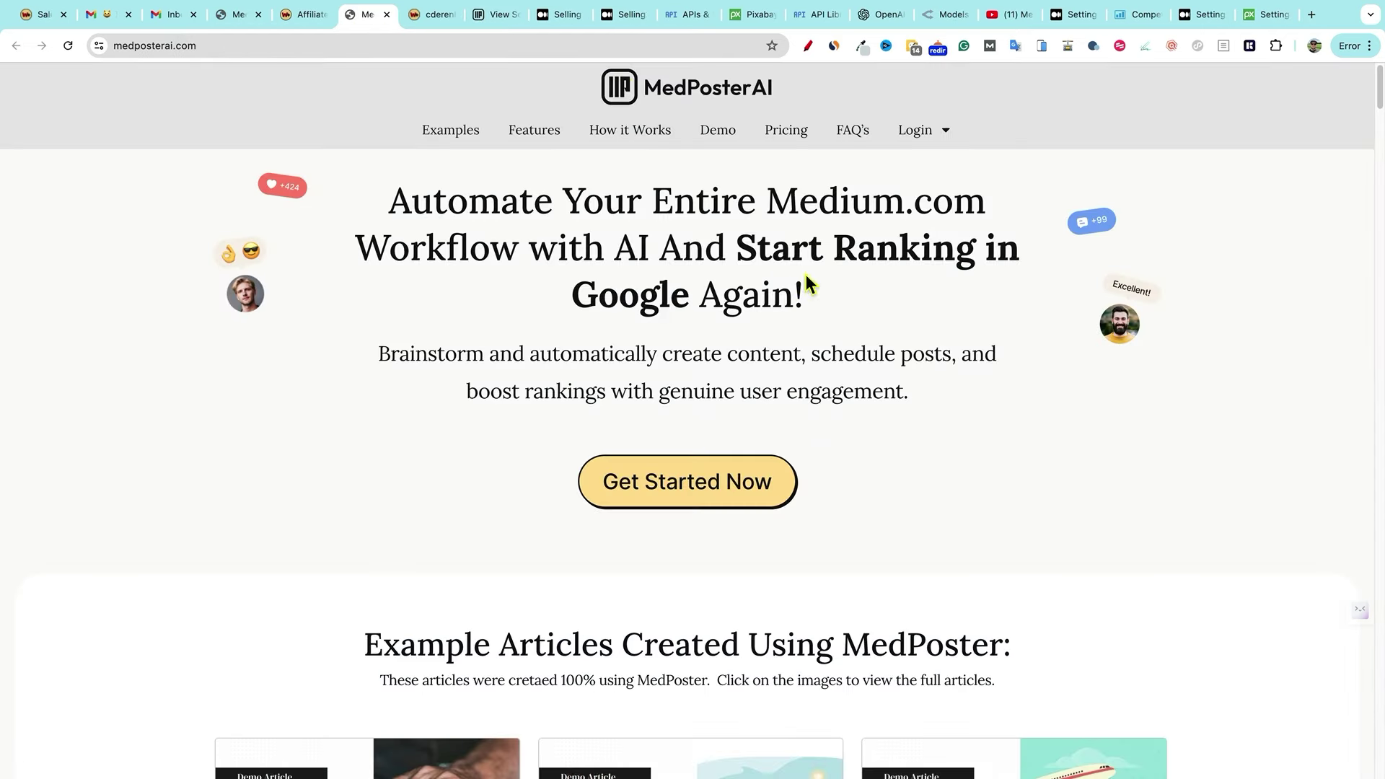
- Review the pricing plans, highlighting the $197 lifetime plan's price and features
{"action": "left_click", "coordinate": [798, 131]}
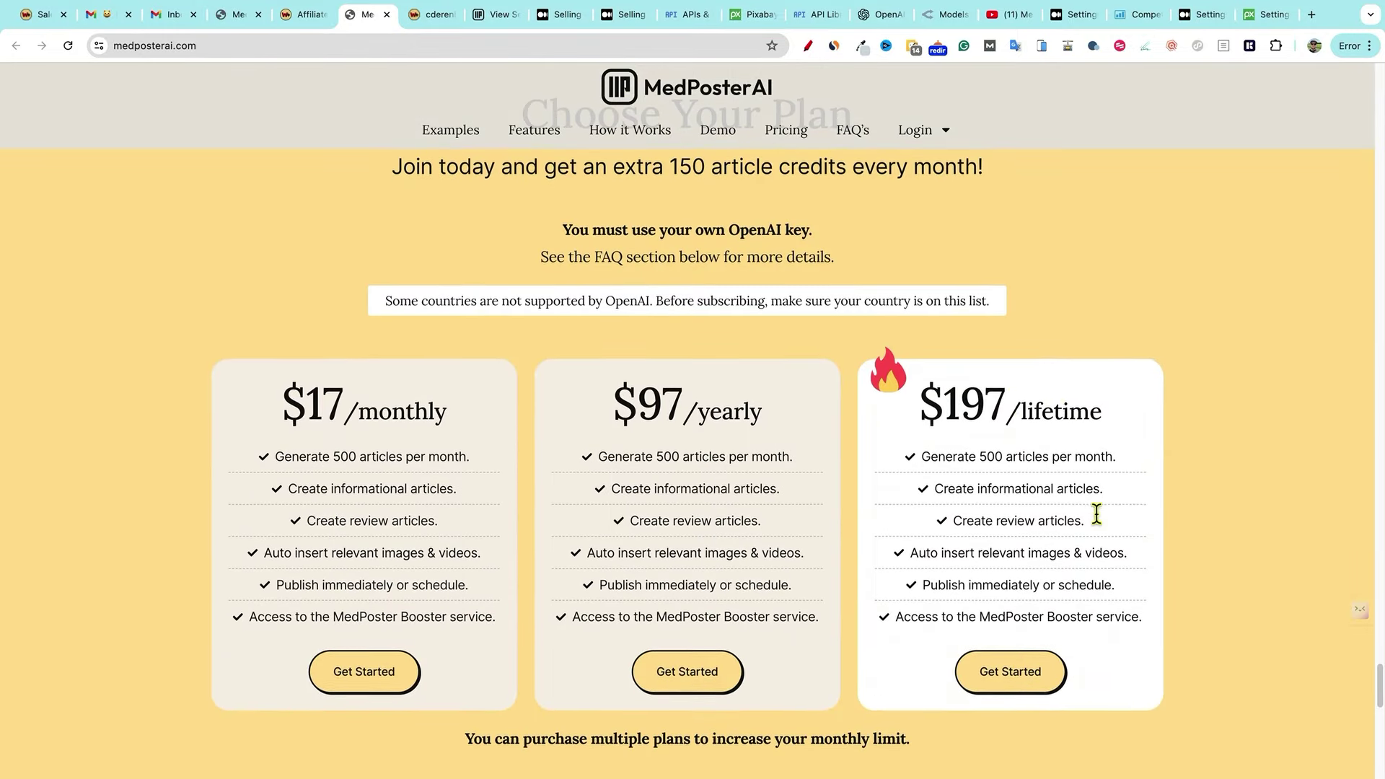
{"action": "left_click_drag", "start_coordinate": [924, 405], "coordinate": [1138, 640]}
{"action": "left_click", "coordinate": [1081, 517]}
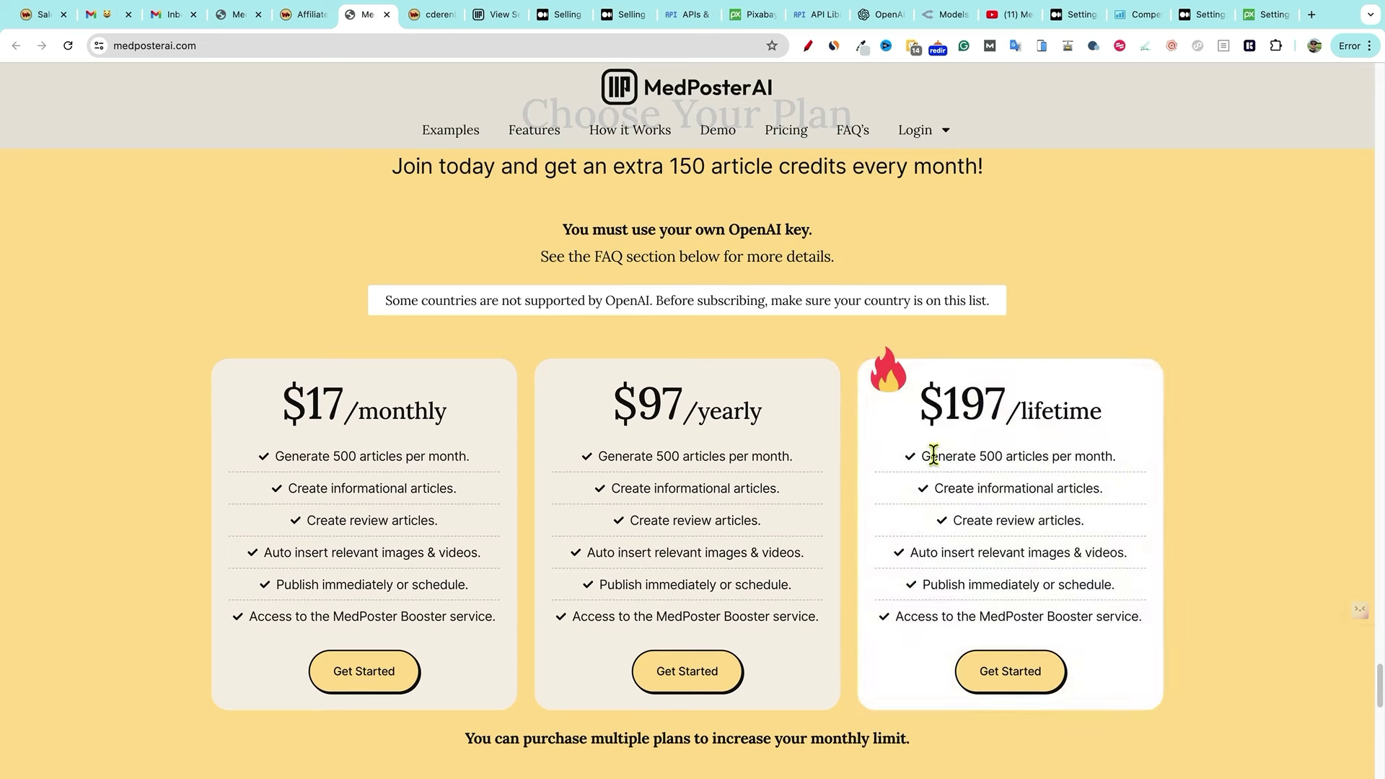
{"action": "left_click_drag", "start_coordinate": [920, 456], "coordinate": [1114, 638]}
{"action": "left_click", "coordinate": [1190, 564]}
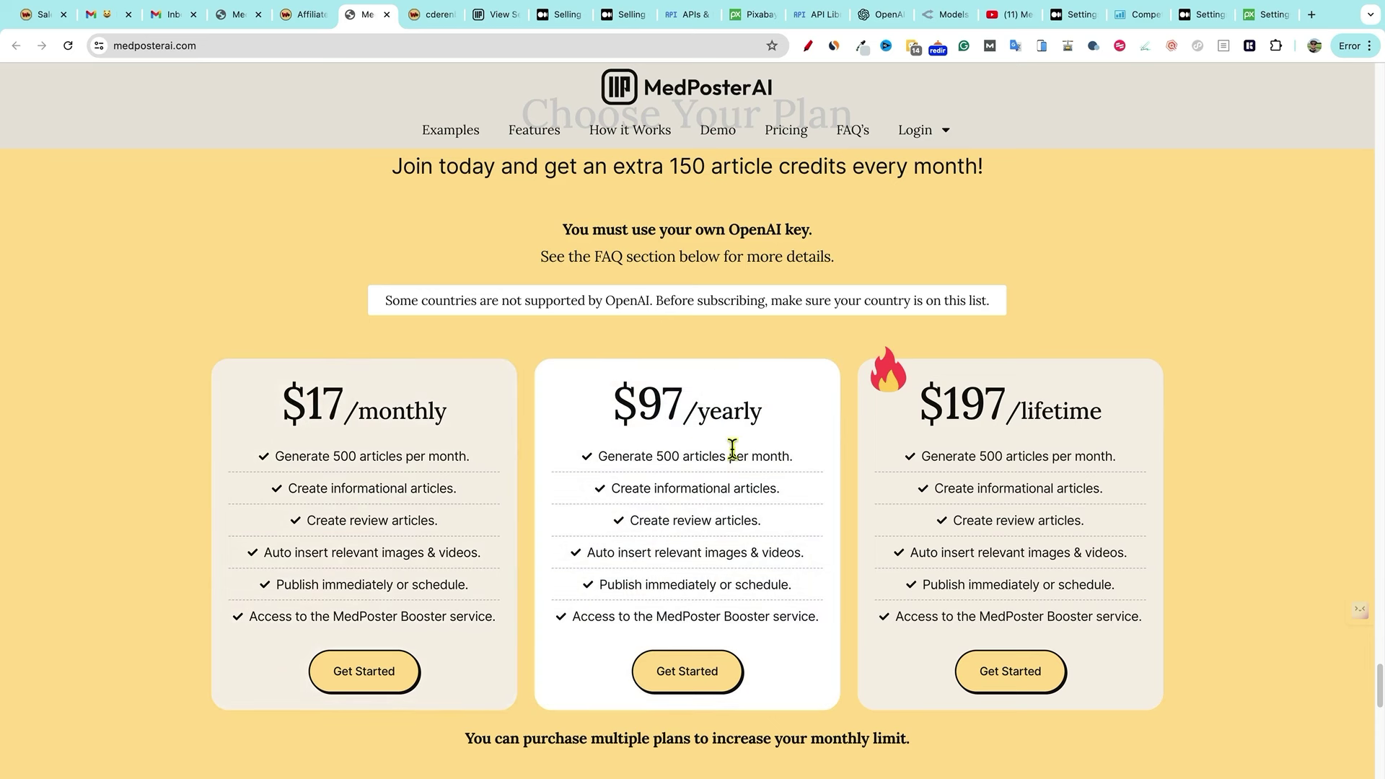
{"action": "left_click_drag", "start_coordinate": [923, 408], "coordinate": [1160, 617]}
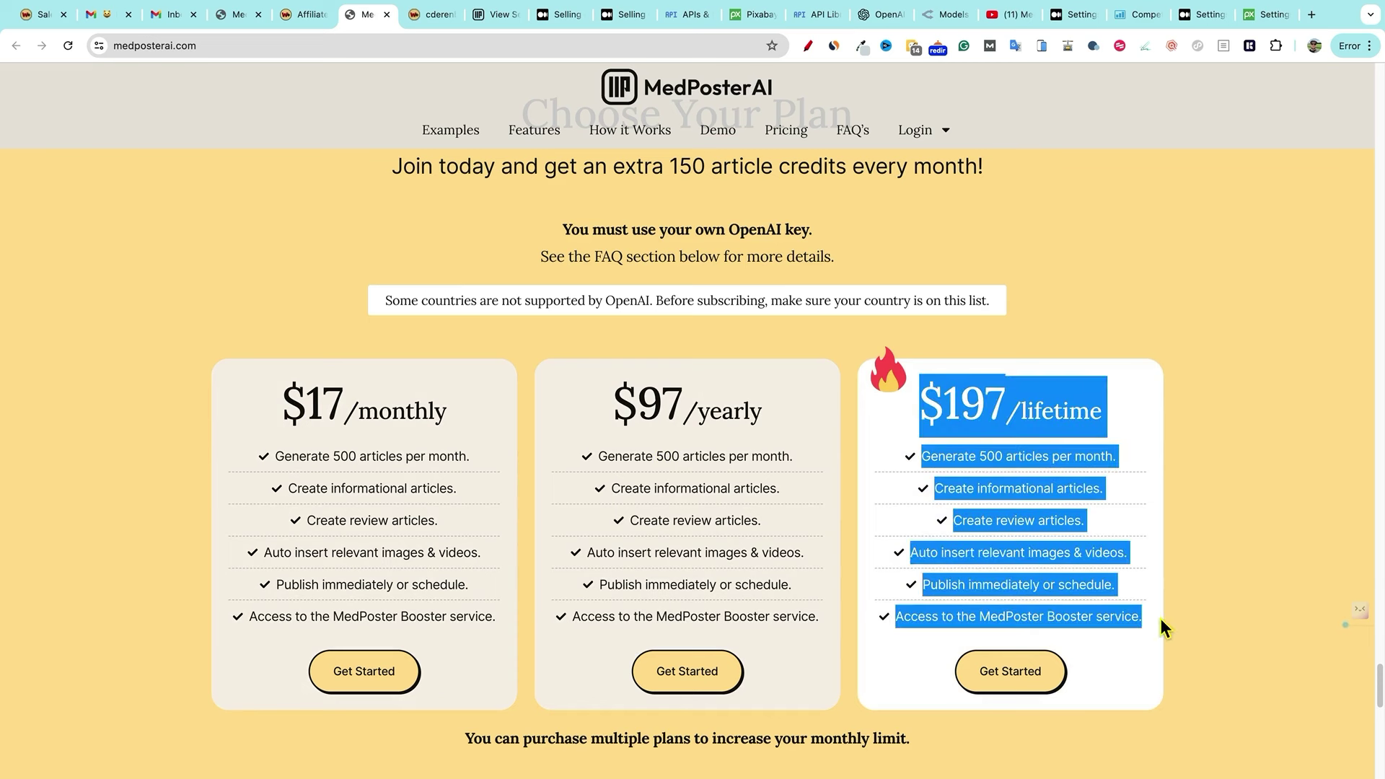
{"action": "left_click", "coordinate": [1212, 469]}
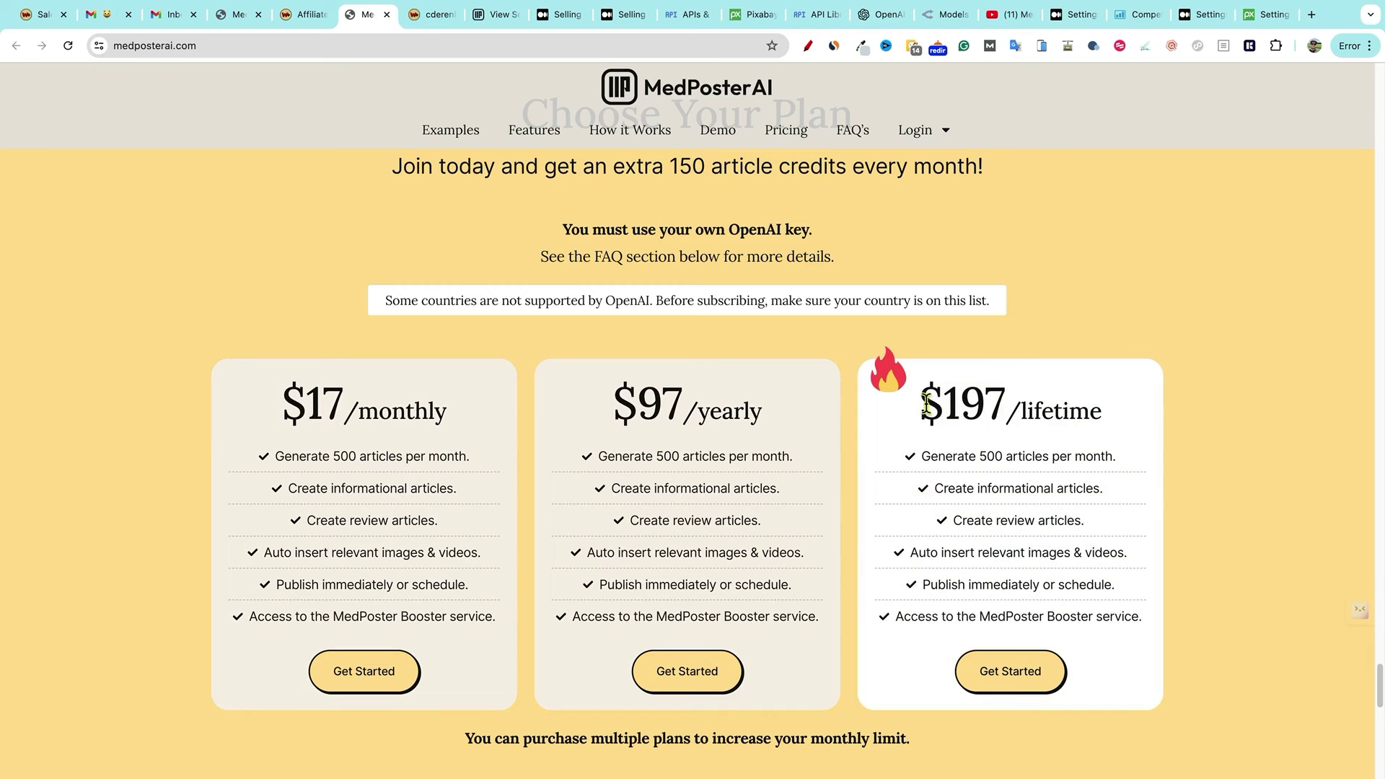
{"action": "left_click_drag", "start_coordinate": [922, 395], "coordinate": [1150, 628]}
{"action": "left_click", "coordinate": [1196, 551]}
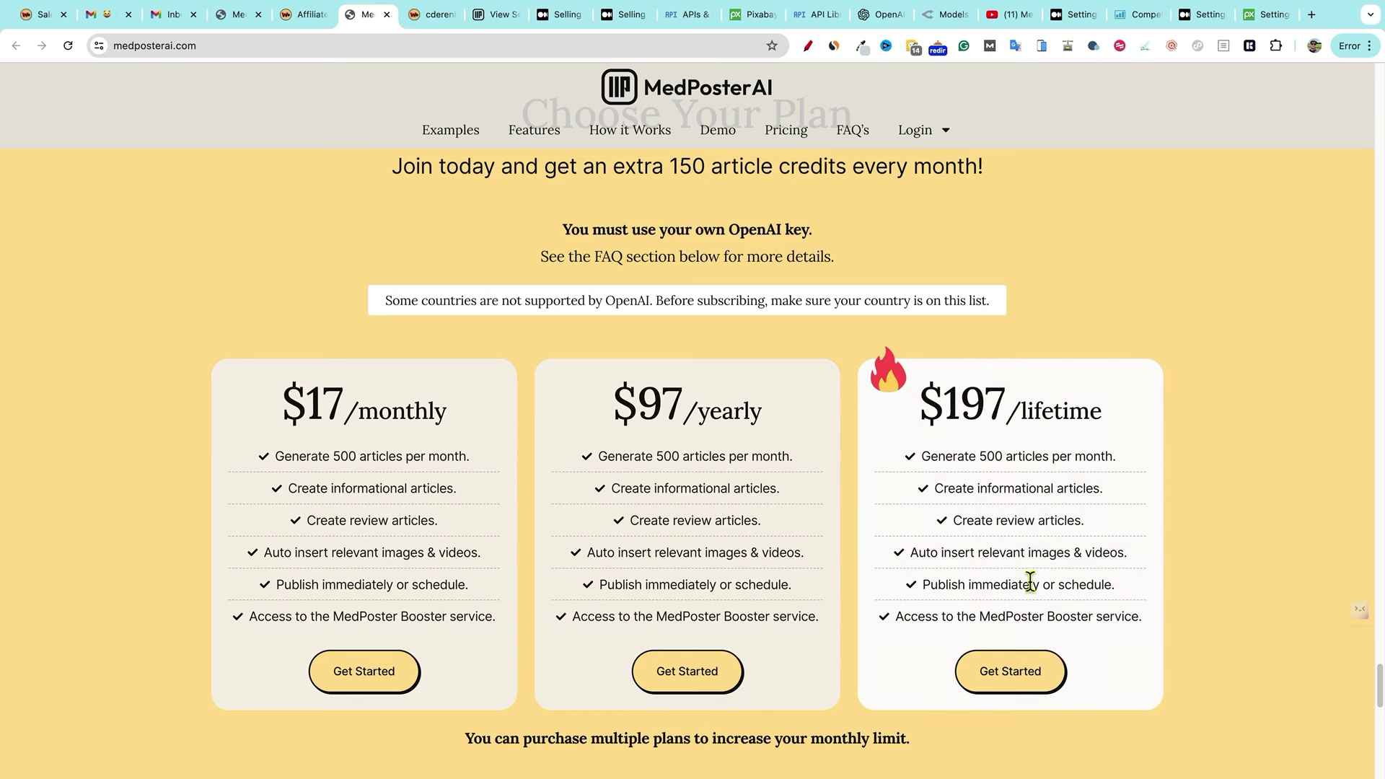
{"action": "left_click", "coordinate": [676, 16]}
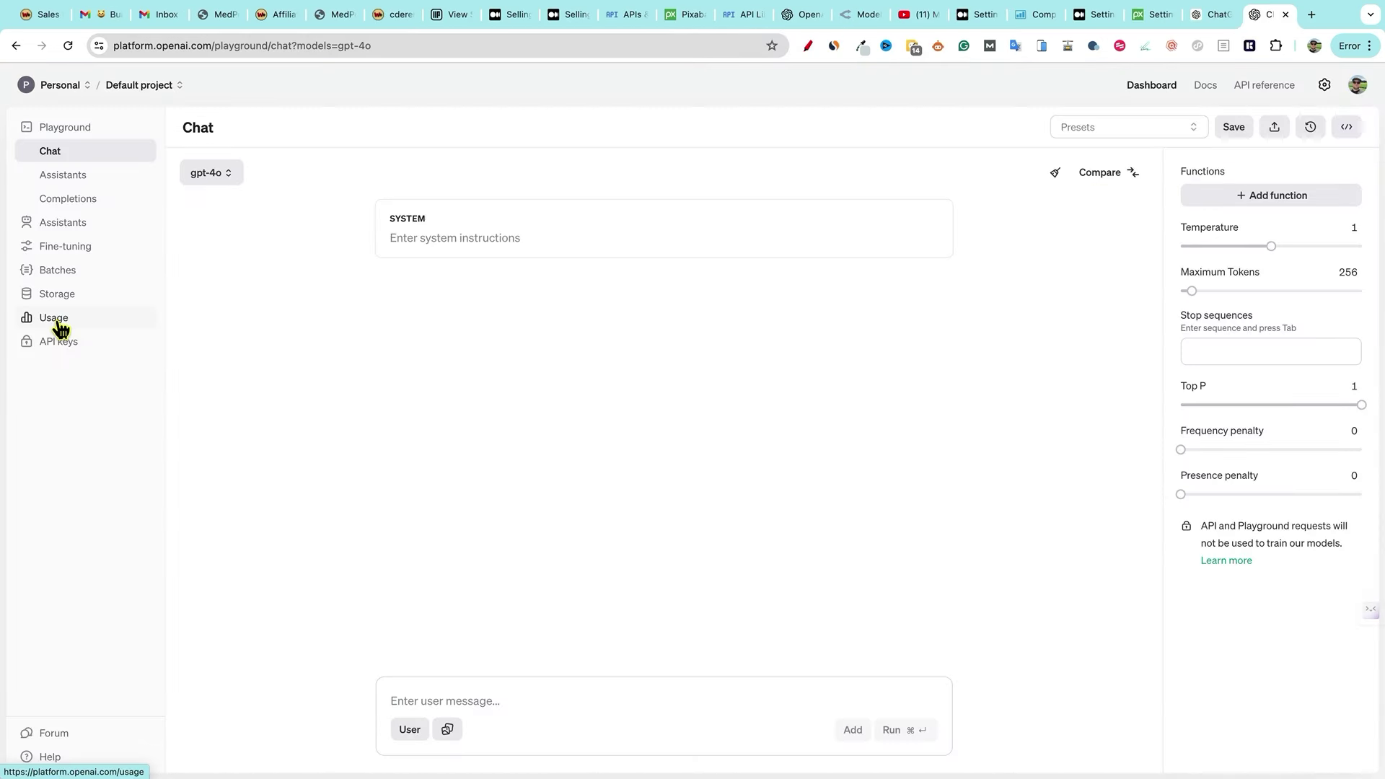
- Check July's OpenAI costs: $0.20 total, $0.04 for GPT-4o and $0.16 for image models
{"action": "left_click", "coordinate": [56, 319]}
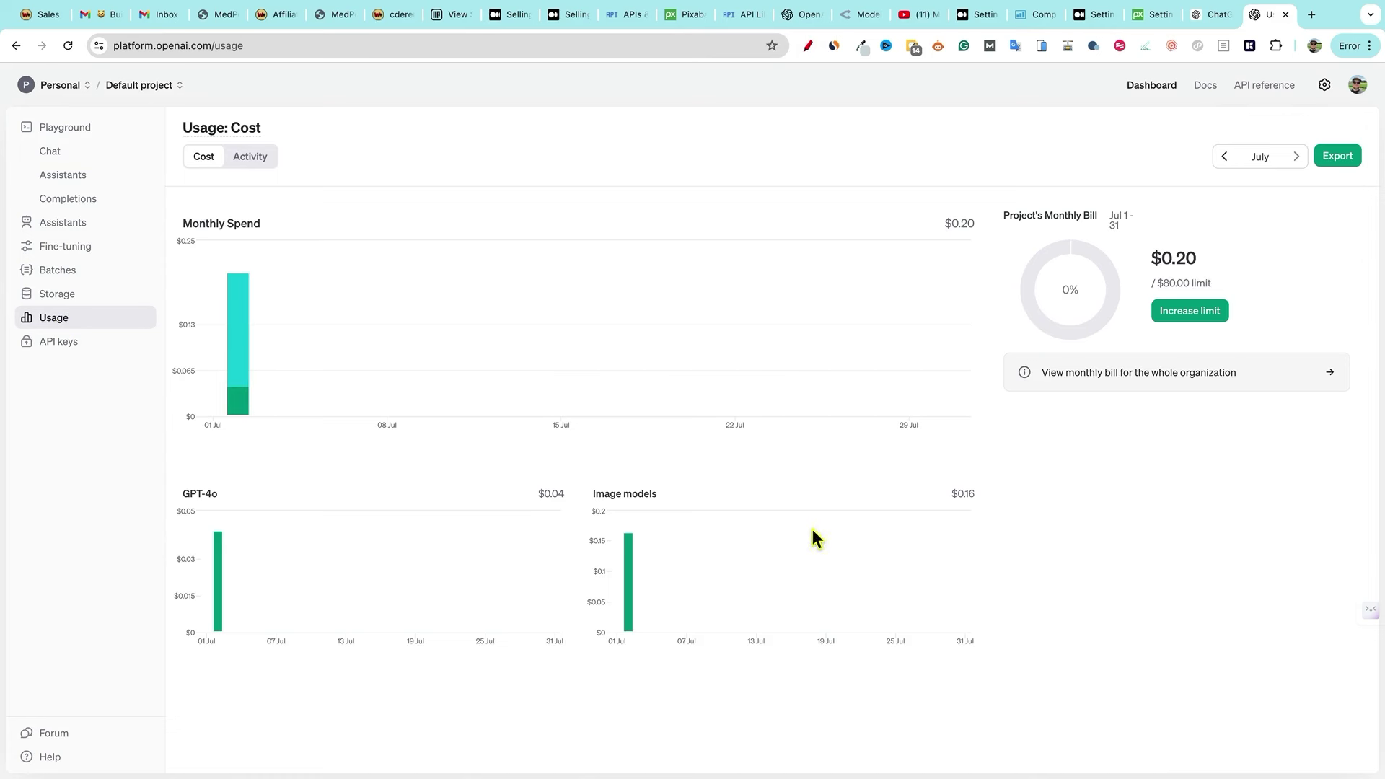
{"action": "mouse_move", "coordinate": [629, 577]}
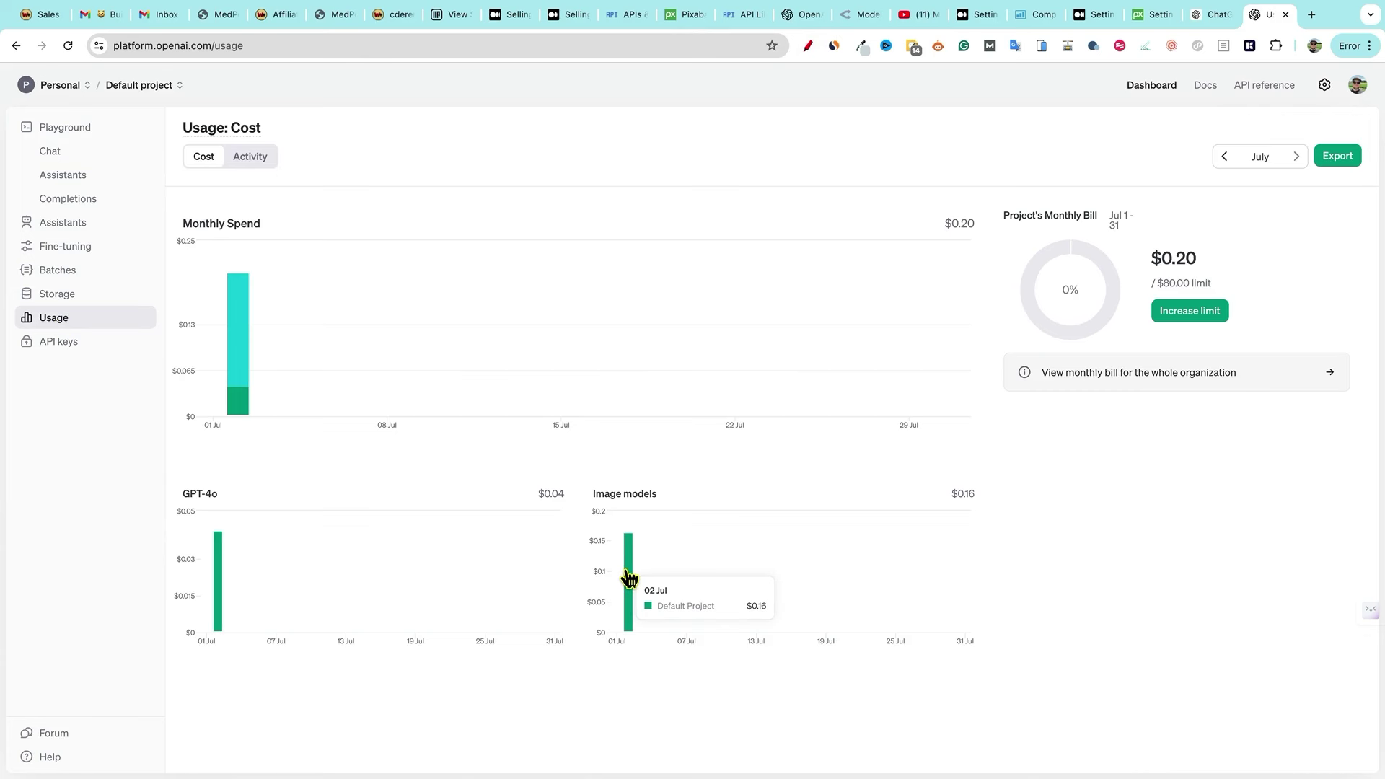
{"action": "mouse_move", "coordinate": [220, 571]}
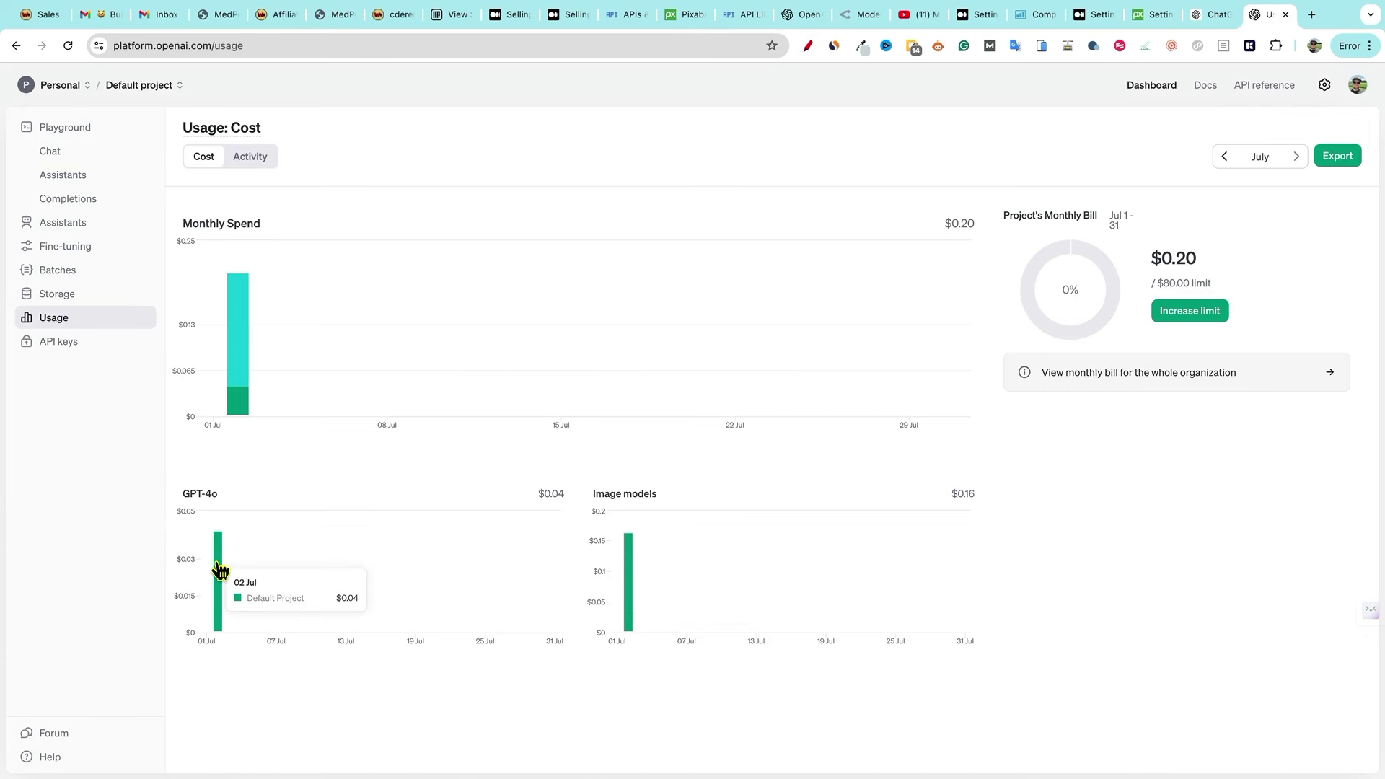
{"action": "mouse_move", "coordinate": [633, 609]}
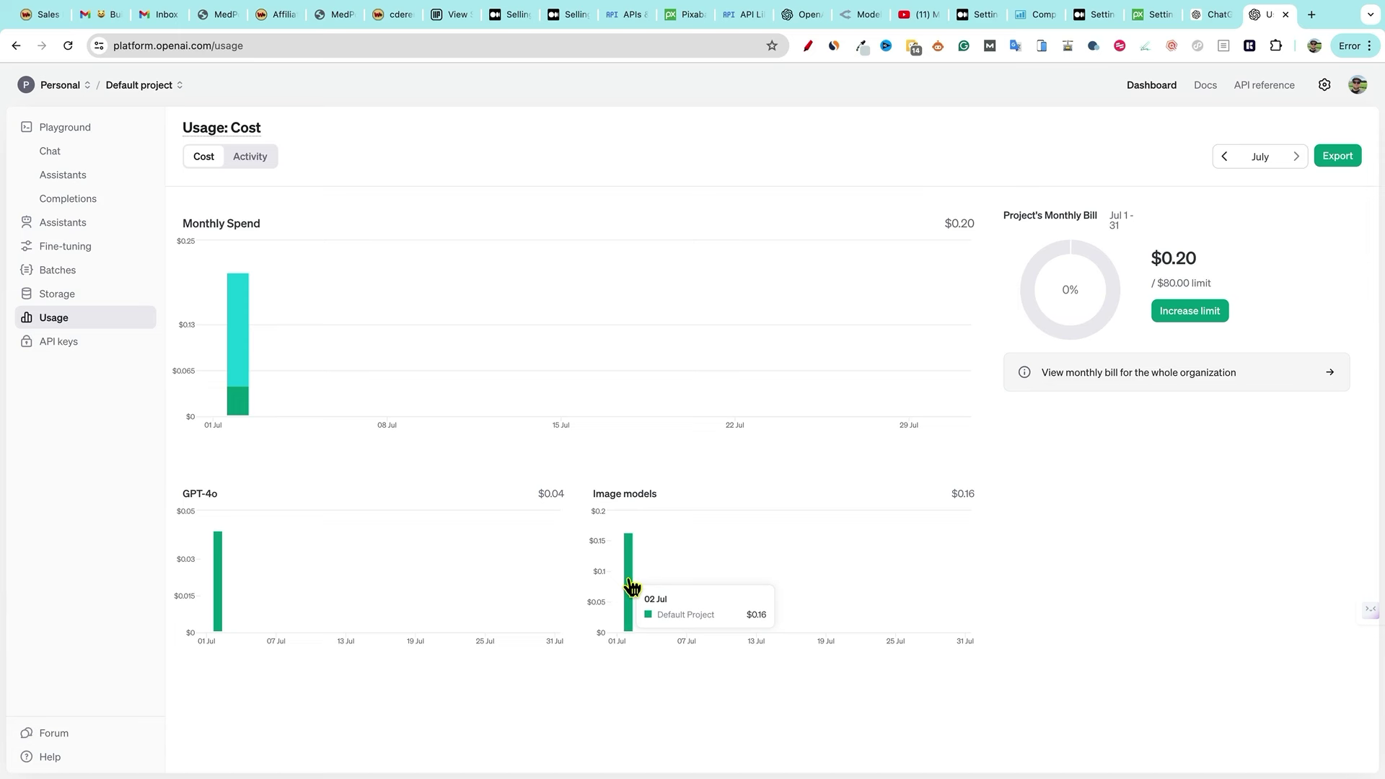
{"action": "mouse_move", "coordinate": [224, 597]}
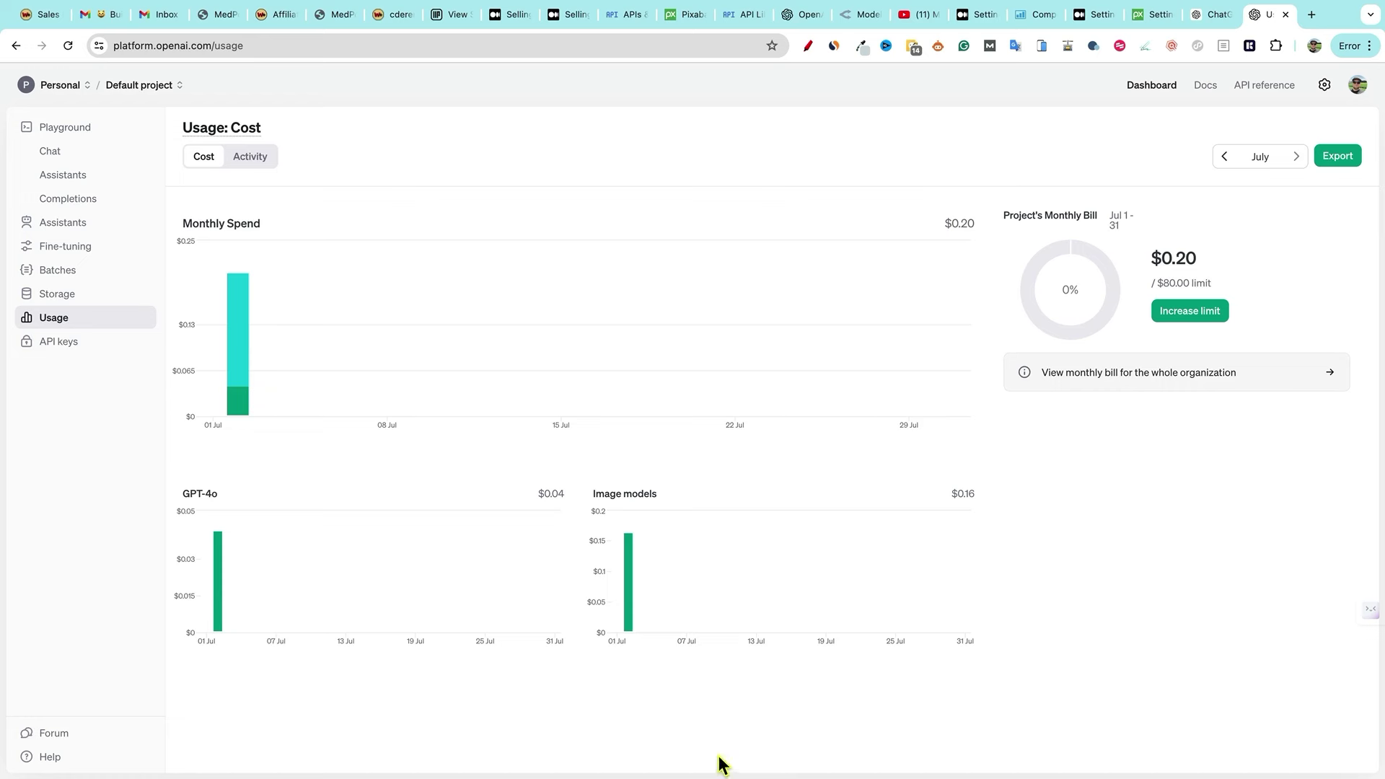
{"action": "left_click", "coordinate": [743, 748]}
- Multiply the 0.04 GPT-4o cost by 500 articles in Calculator to get 20
{"action": "left_click", "coordinate": [1128, 568]}
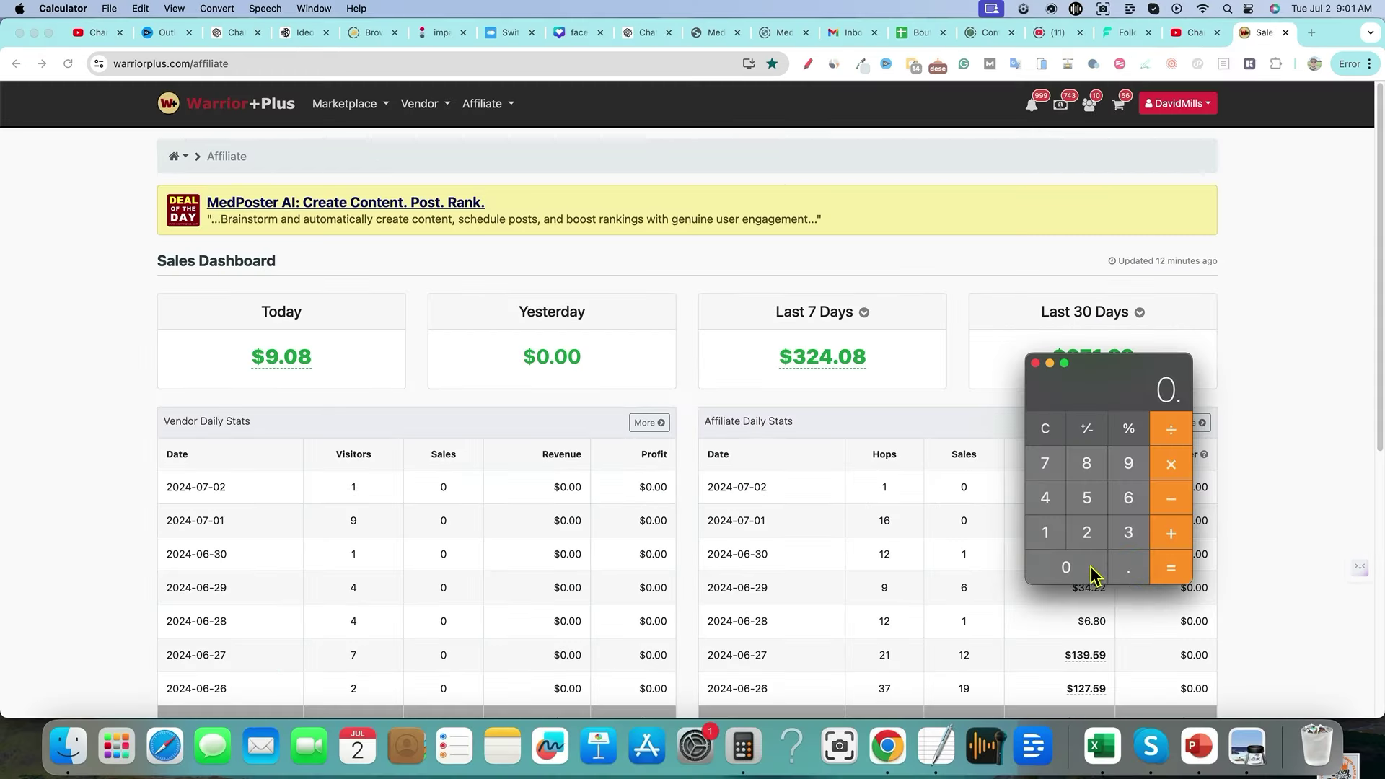
{"action": "left_click", "coordinate": [1068, 567]}
{"action": "left_click", "coordinate": [1047, 497]}
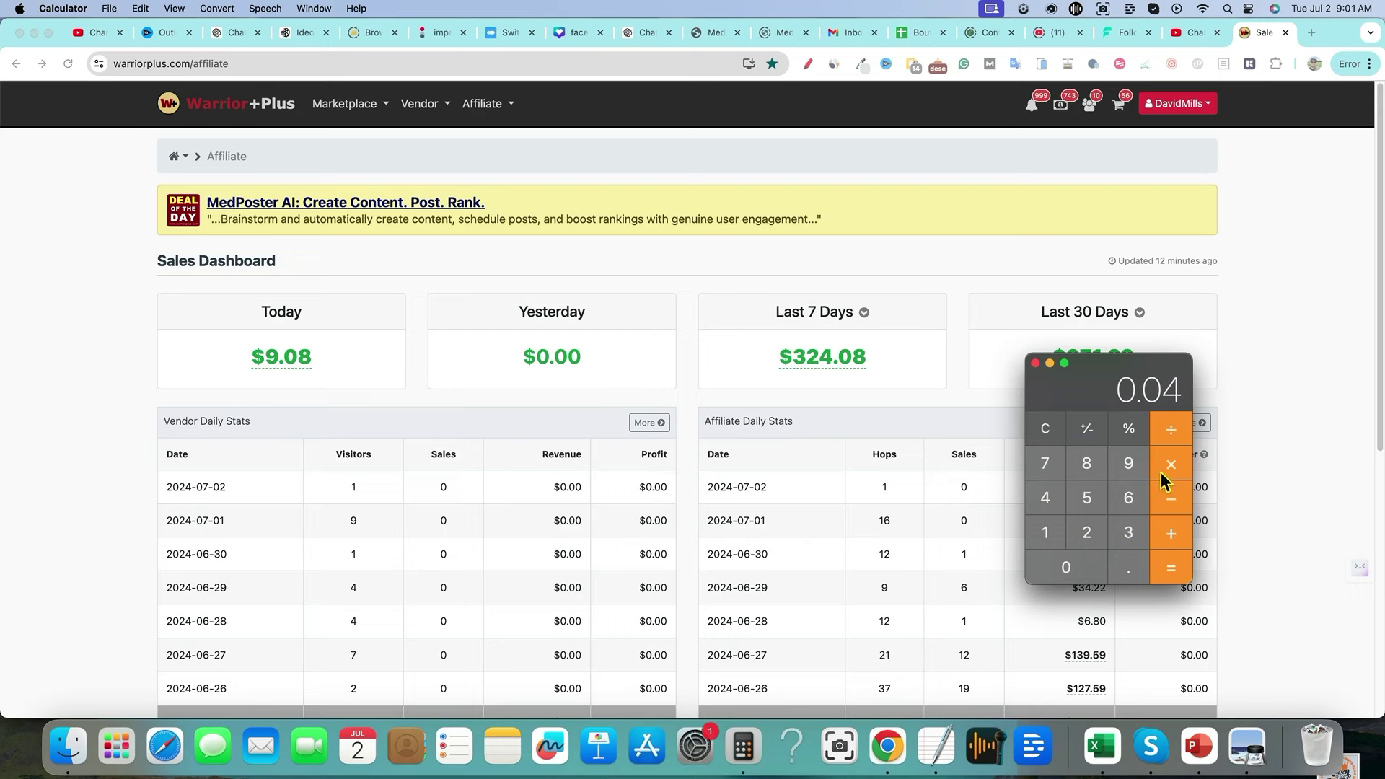
{"action": "left_click", "coordinate": [1165, 465]}
{"action": "left_click", "coordinate": [1087, 497]}
{"action": "double_click", "coordinate": [1079, 569]}
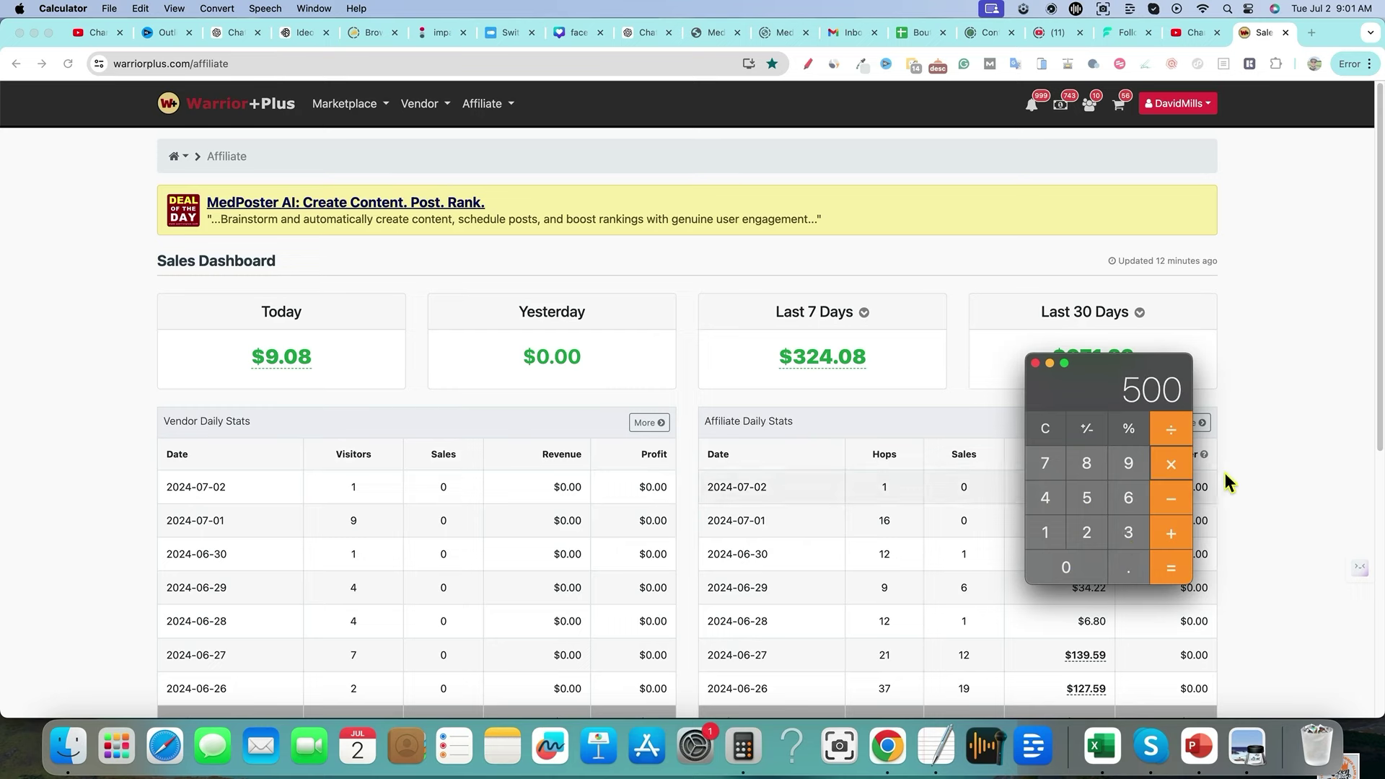
{"action": "left_click", "coordinate": [1255, 354]}
{"action": "left_click", "coordinate": [1311, 33]}
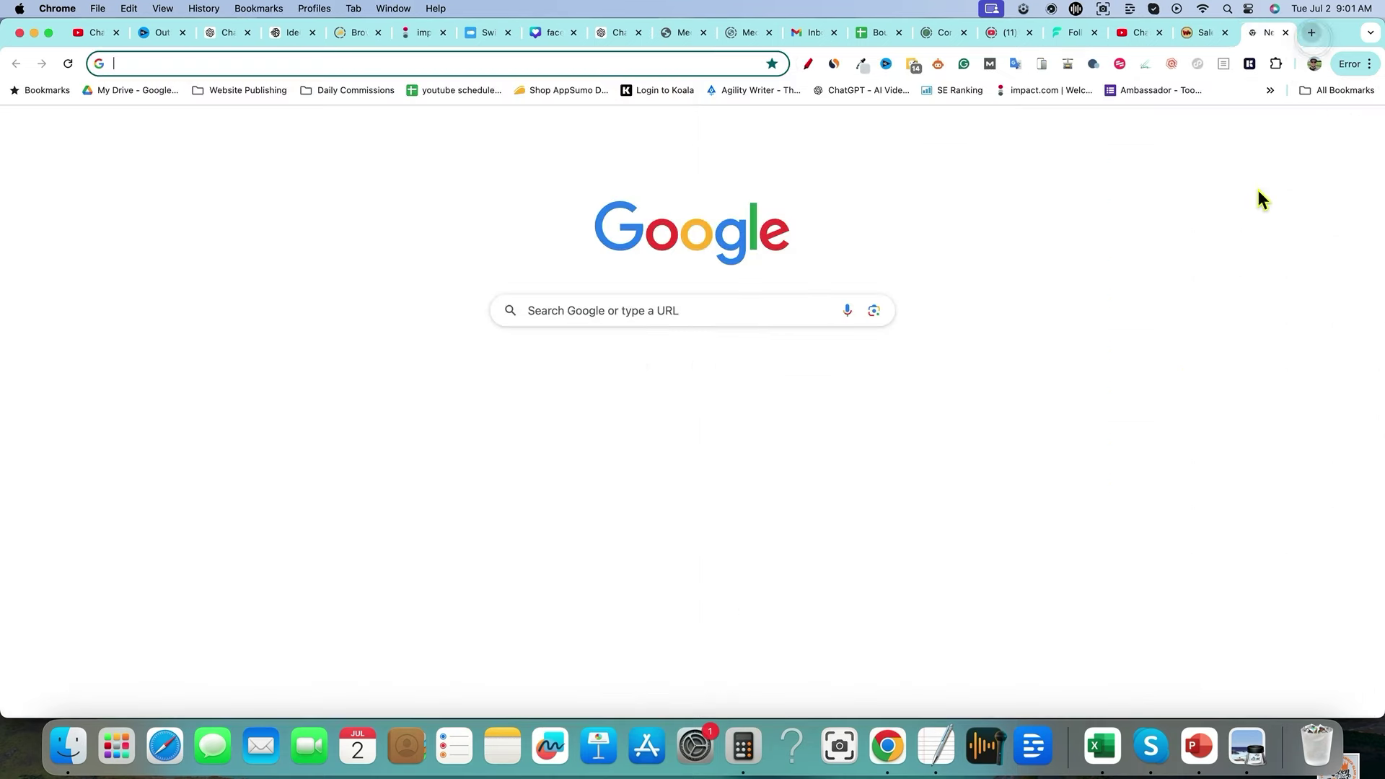
{"action": "key", "text": "super+Tab"}
{"action": "key", "text": "Return"}
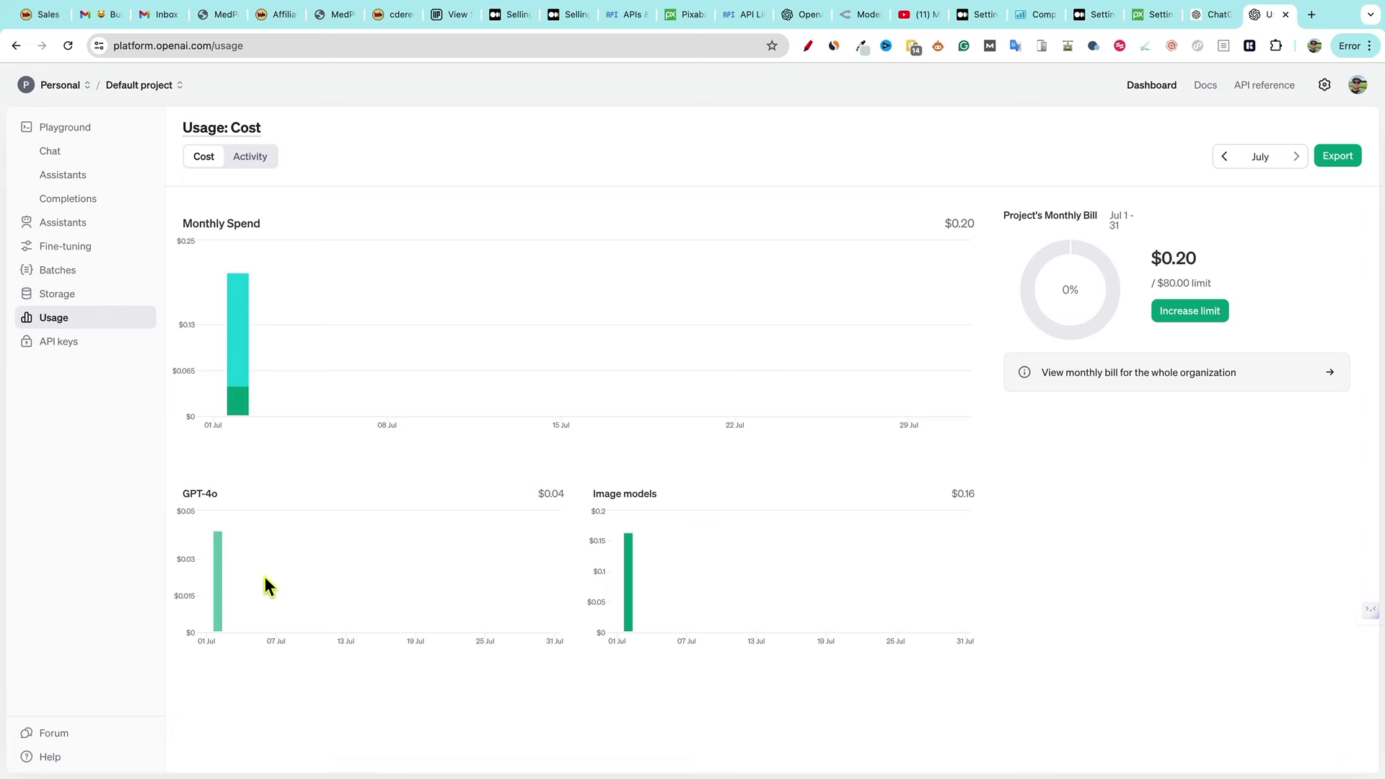
- Read the 02 Jul usage costs: $0.04 for GPT-4o and $0.16 for image models
{"action": "mouse_move", "coordinate": [223, 596]}
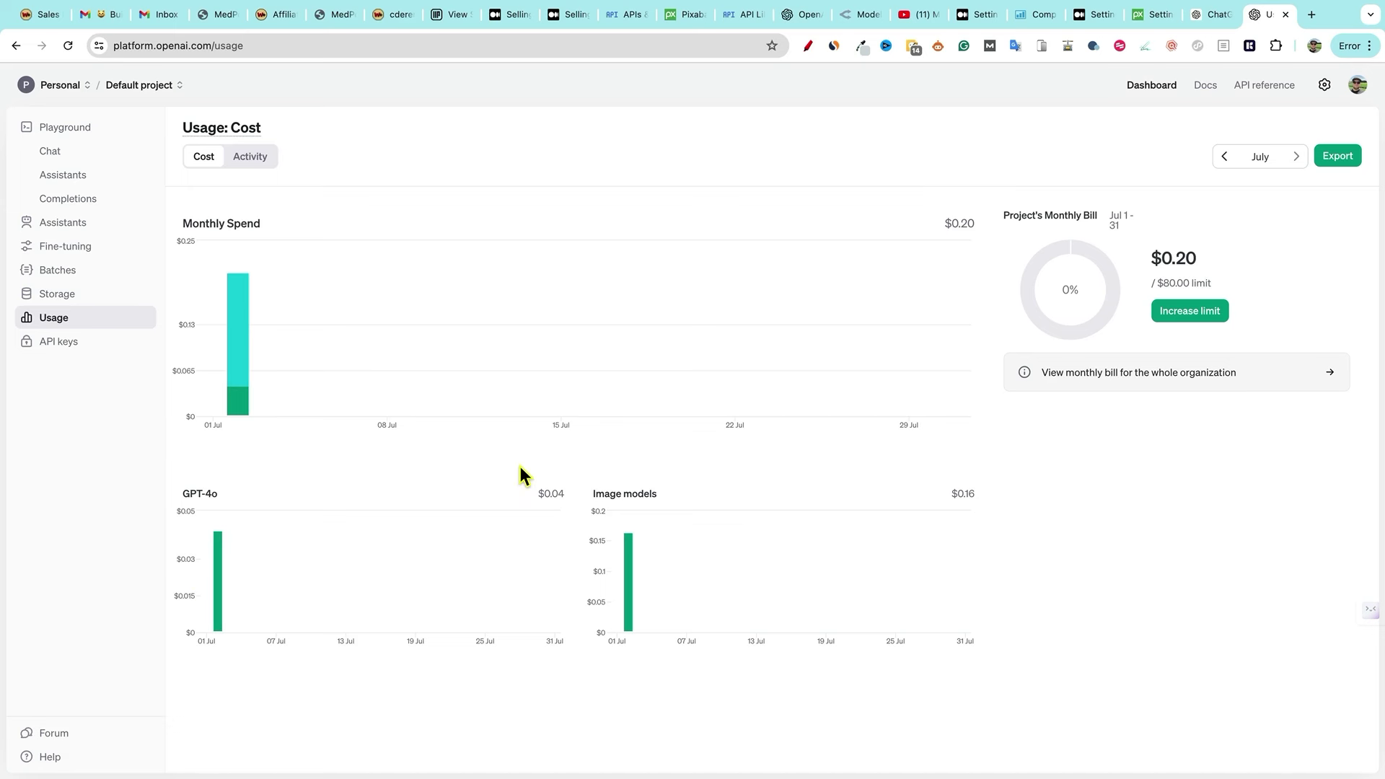
{"action": "mouse_move", "coordinate": [629, 576]}
- Go to the MedPoster pricing page and highlight the lifetime plan's price and features
{"action": "key", "text": "super+6"}
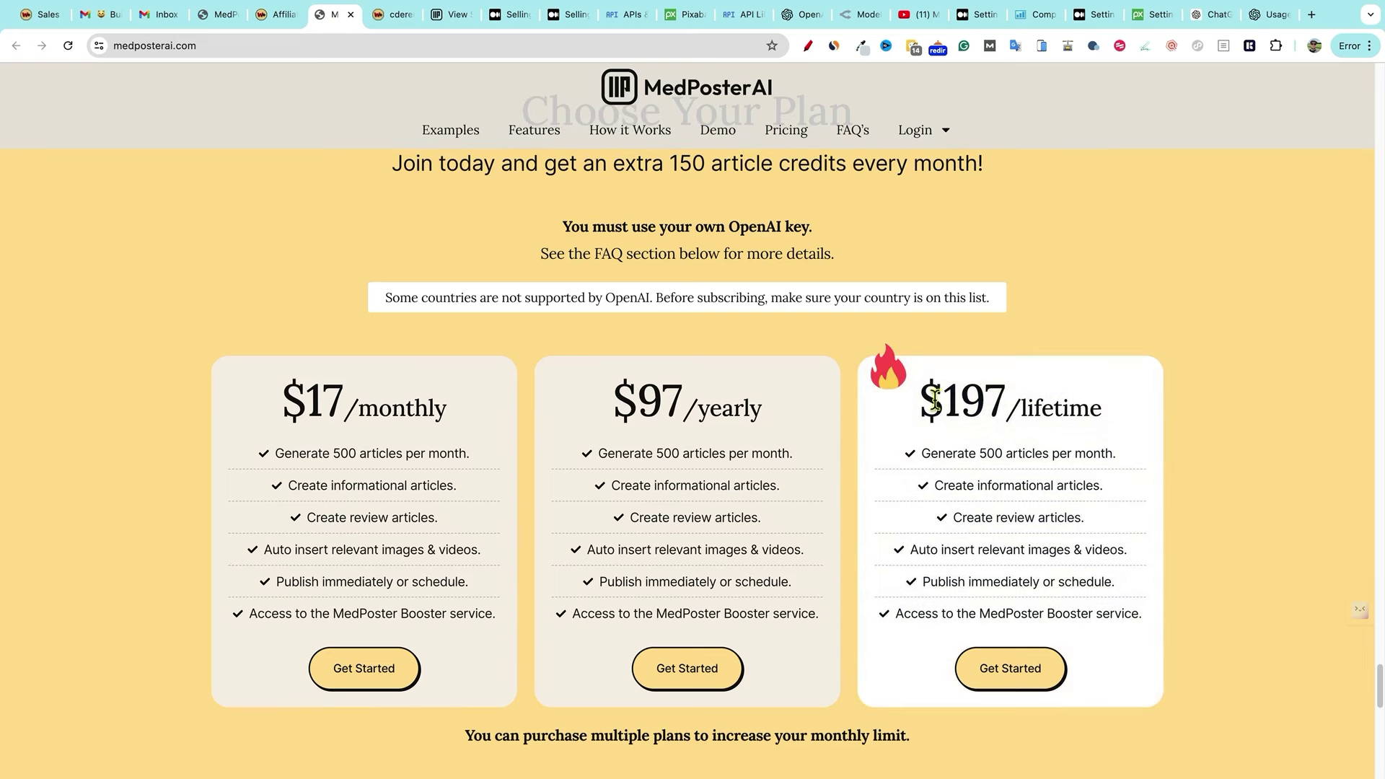
{"action": "left_click_drag", "start_coordinate": [942, 400], "coordinate": [1142, 660]}
{"action": "left_click", "coordinate": [1079, 516]}
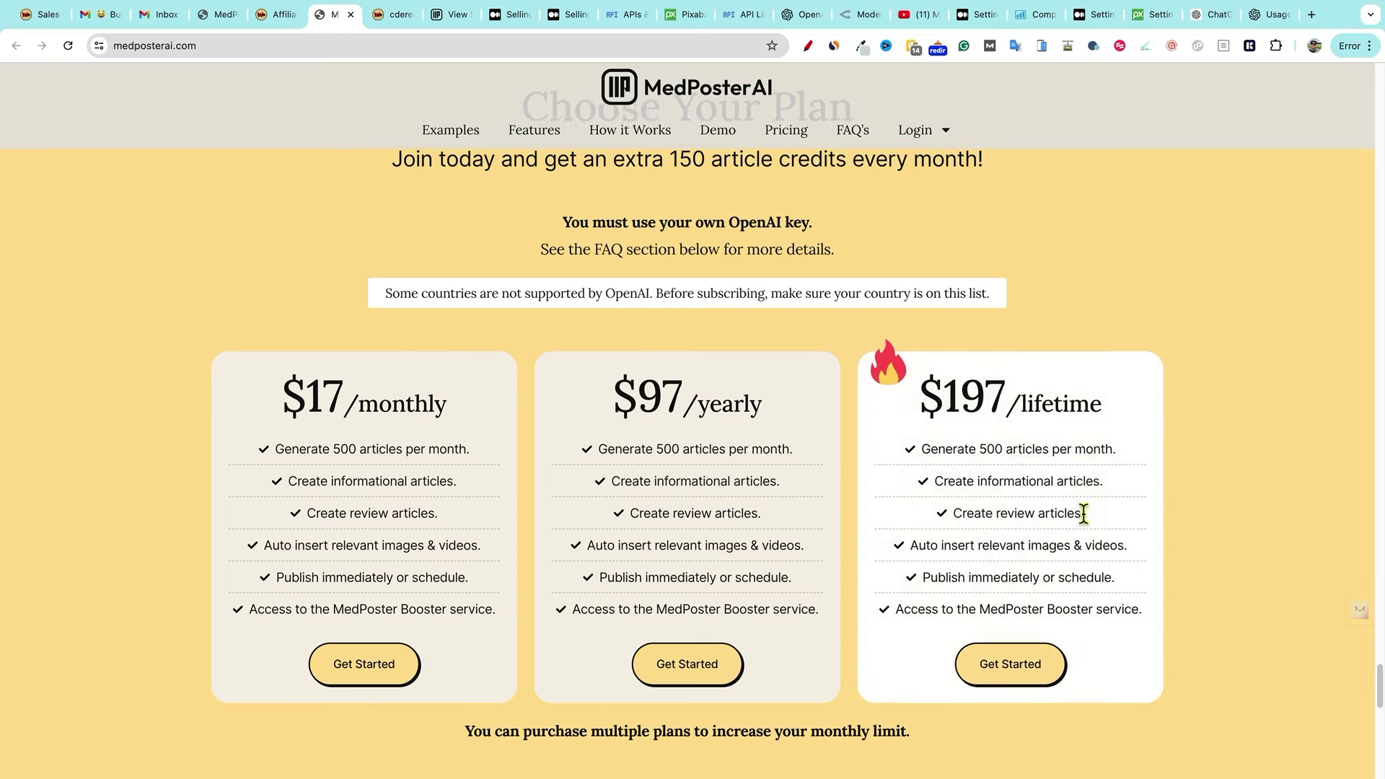
{"action": "scroll", "coordinate": [1084, 518], "scroll_direction": "down", "scroll_amount": 5}
{"action": "scroll", "coordinate": [1088, 521], "scroll_direction": "up", "scroll_amount": 5}
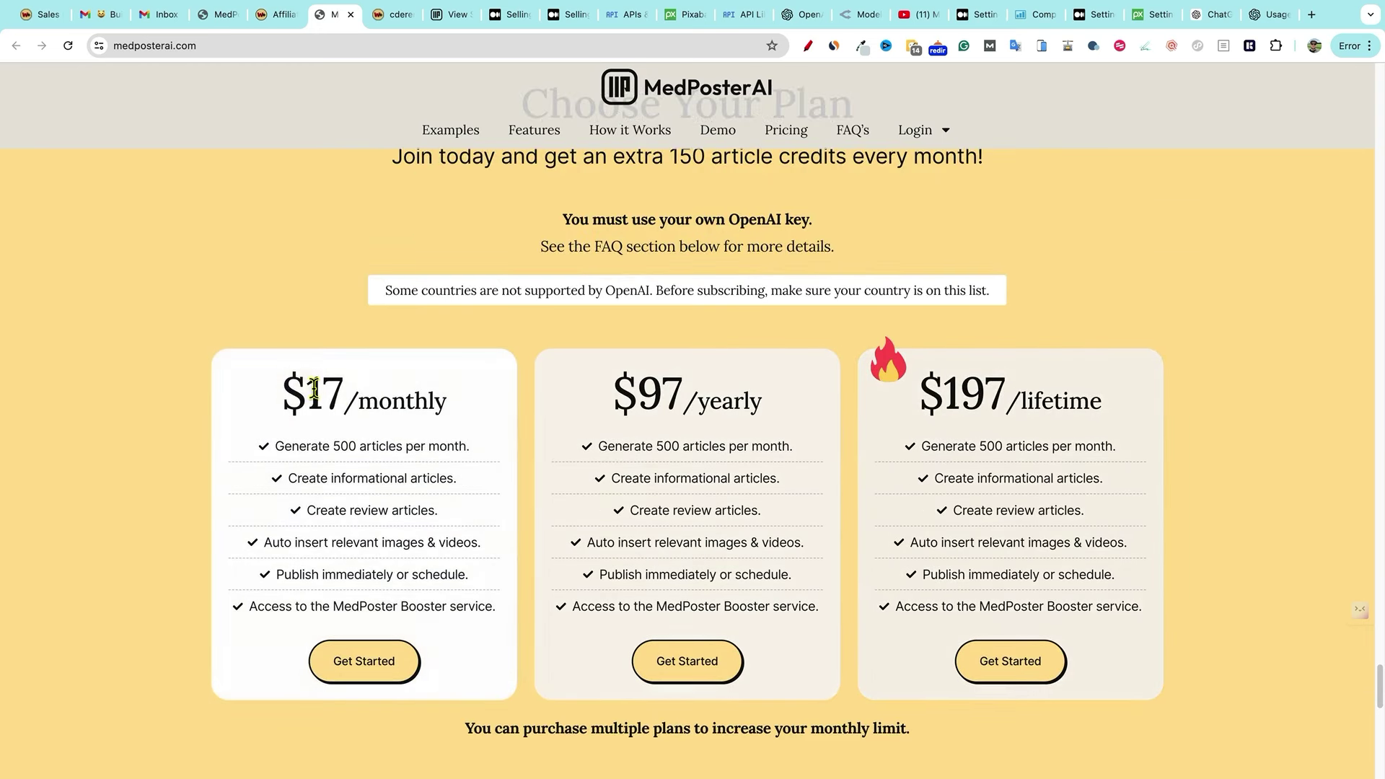
- Highlight the $17 monthly, $97 yearly and $197 lifetime prices, then scroll through the plans
{"action": "left_click_drag", "start_coordinate": [302, 388], "coordinate": [796, 414]}
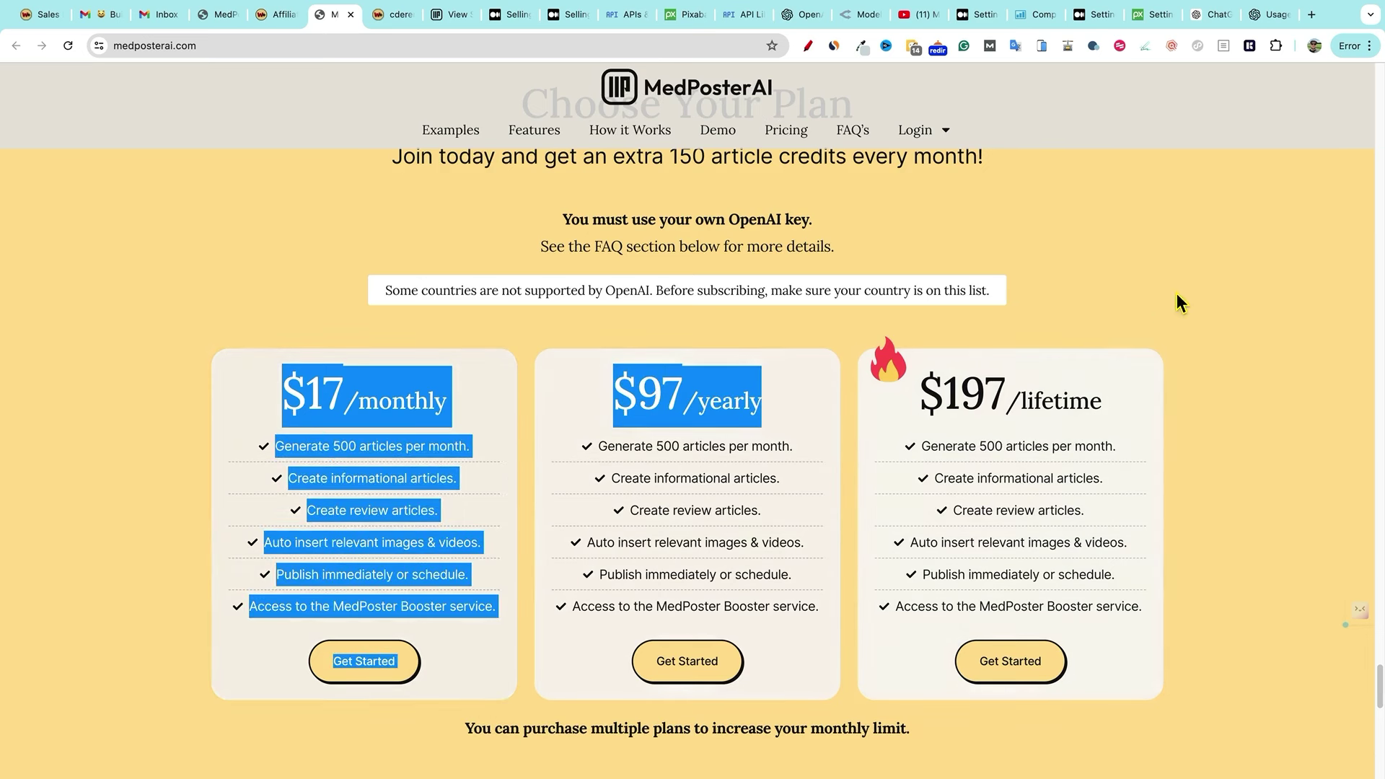
{"action": "left_click_drag", "start_coordinate": [919, 390], "coordinate": [1248, 488]}
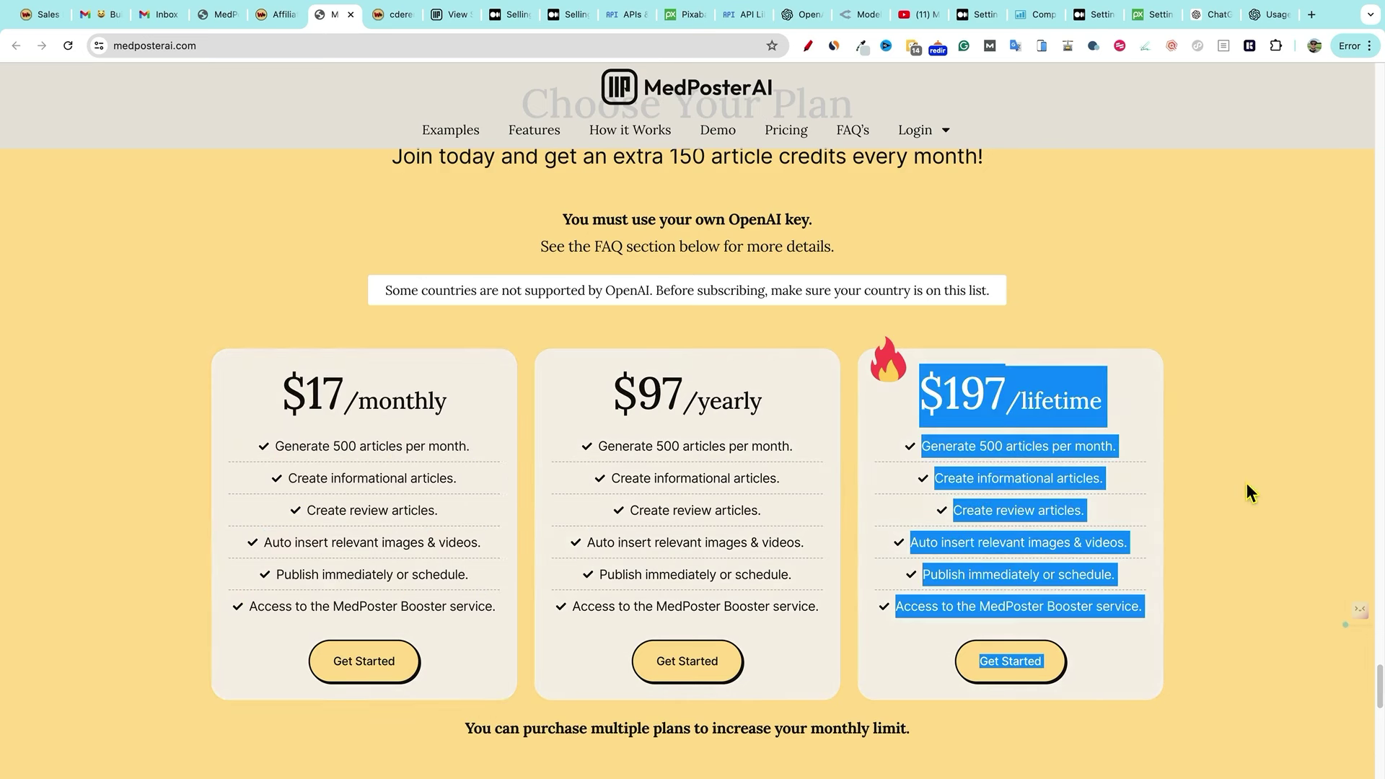
{"action": "left_click", "coordinate": [918, 544]}
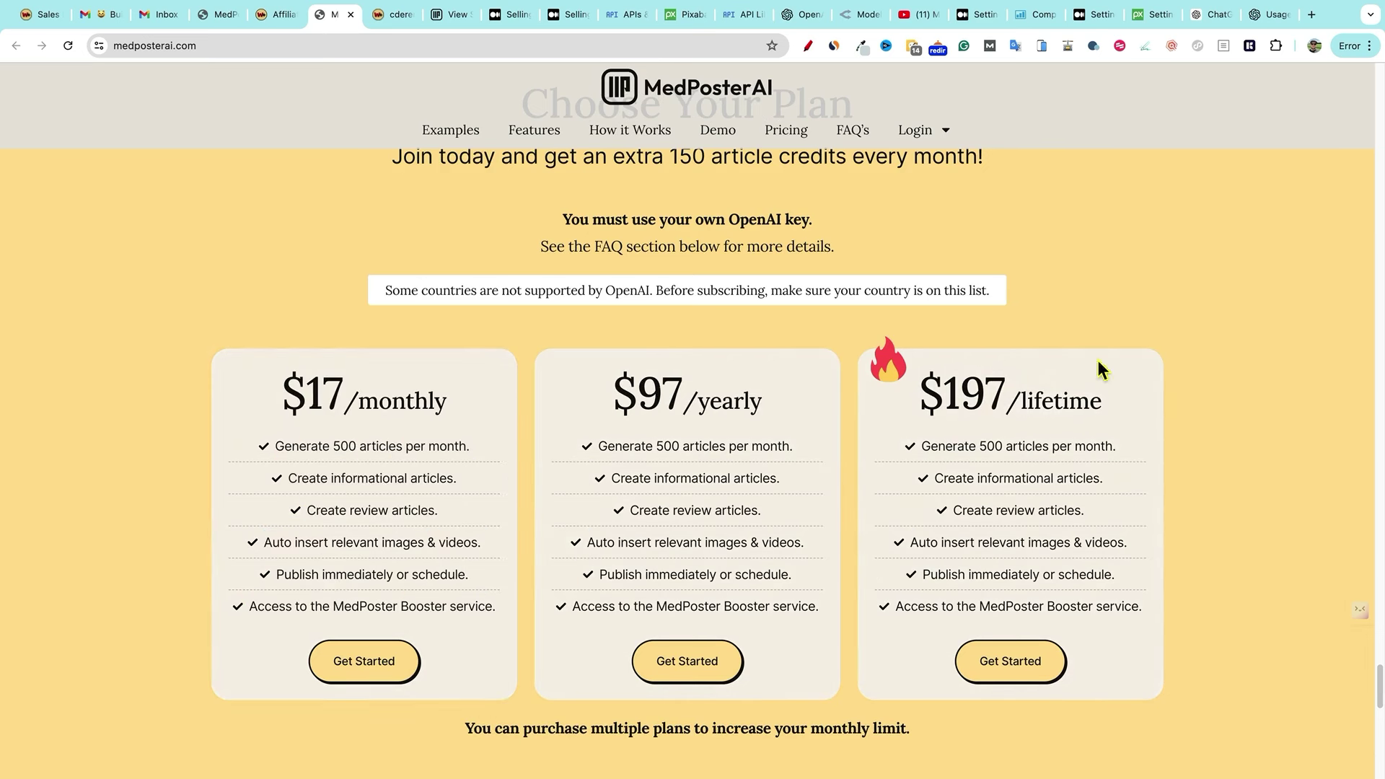
{"action": "scroll", "coordinate": [1097, 479], "scroll_direction": "down", "scroll_amount": 5}
{"action": "scroll", "coordinate": [1097, 482], "scroll_direction": "up", "scroll_amount": 10}
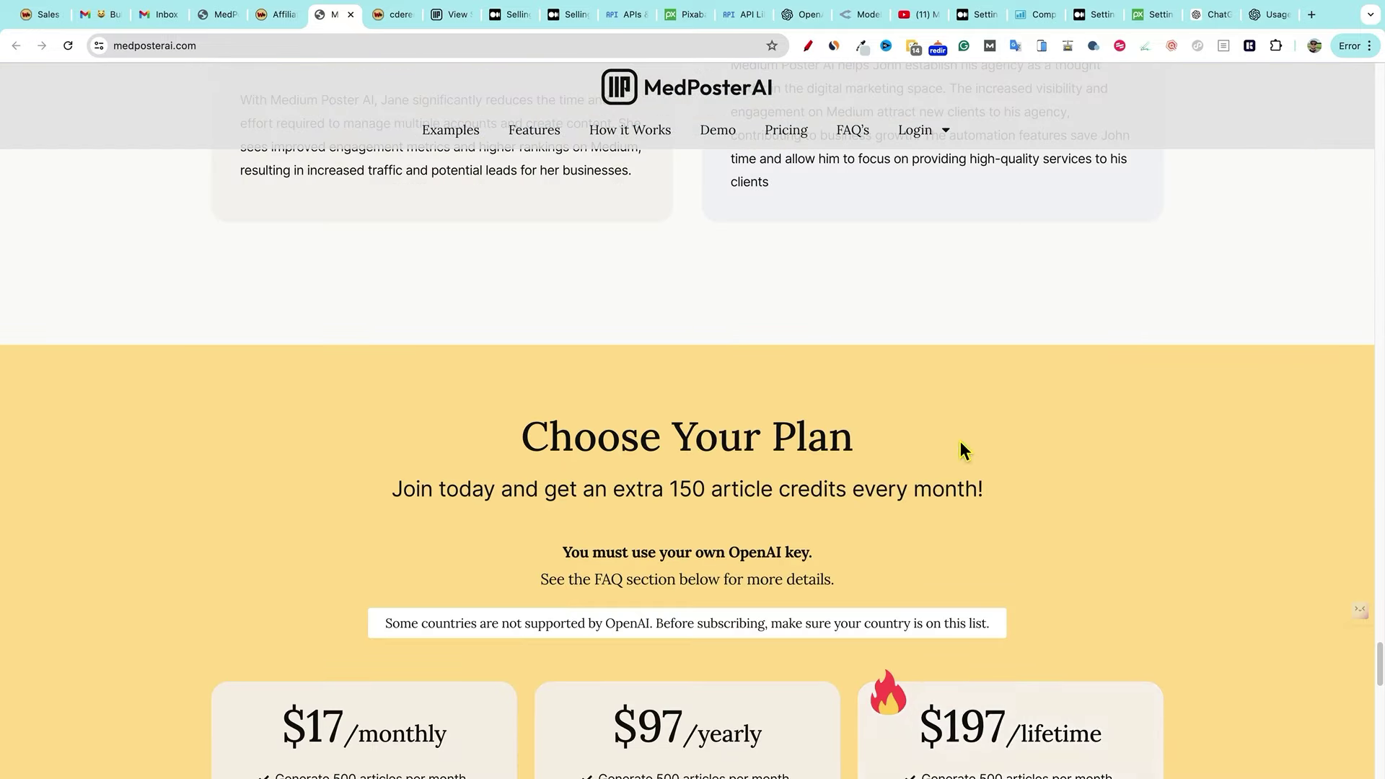
{"action": "scroll", "coordinate": [865, 436], "scroll_direction": "down", "scroll_amount": 2}
{"action": "scroll", "coordinate": [819, 427], "scroll_direction": "down", "scroll_amount": 3}
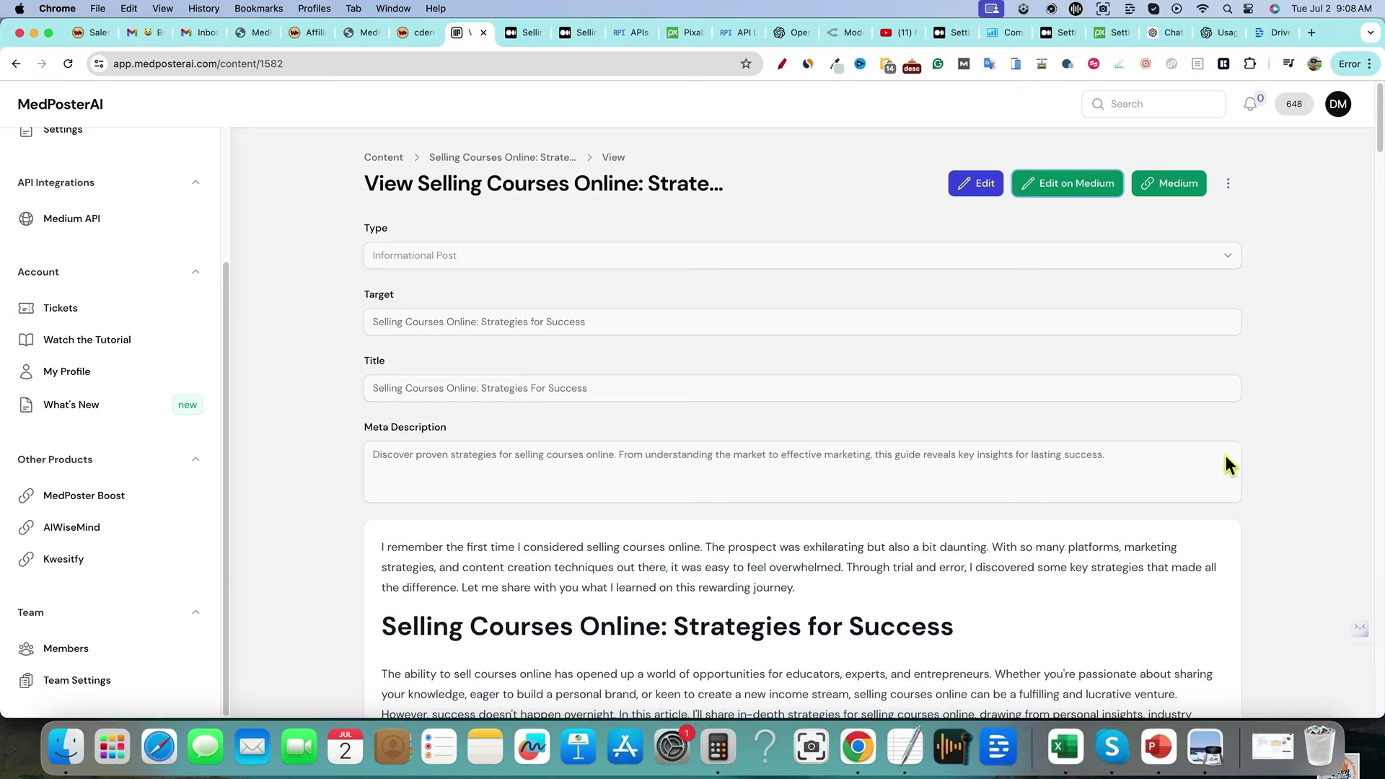
- Open MedPoster Boost from the Other Products sidebar section in a new tab
{"action": "left_click", "coordinate": [104, 498]}
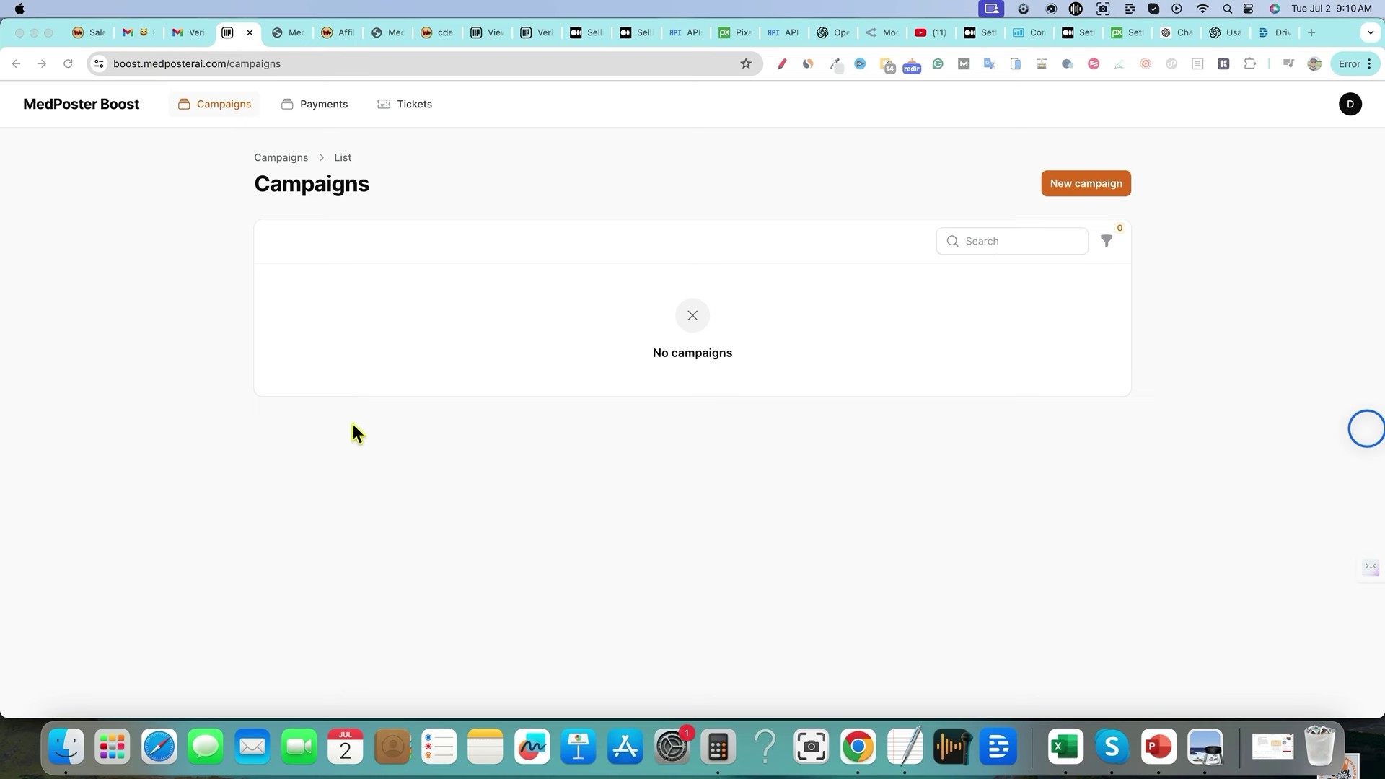
{"action": "left_click", "coordinate": [1069, 189]}
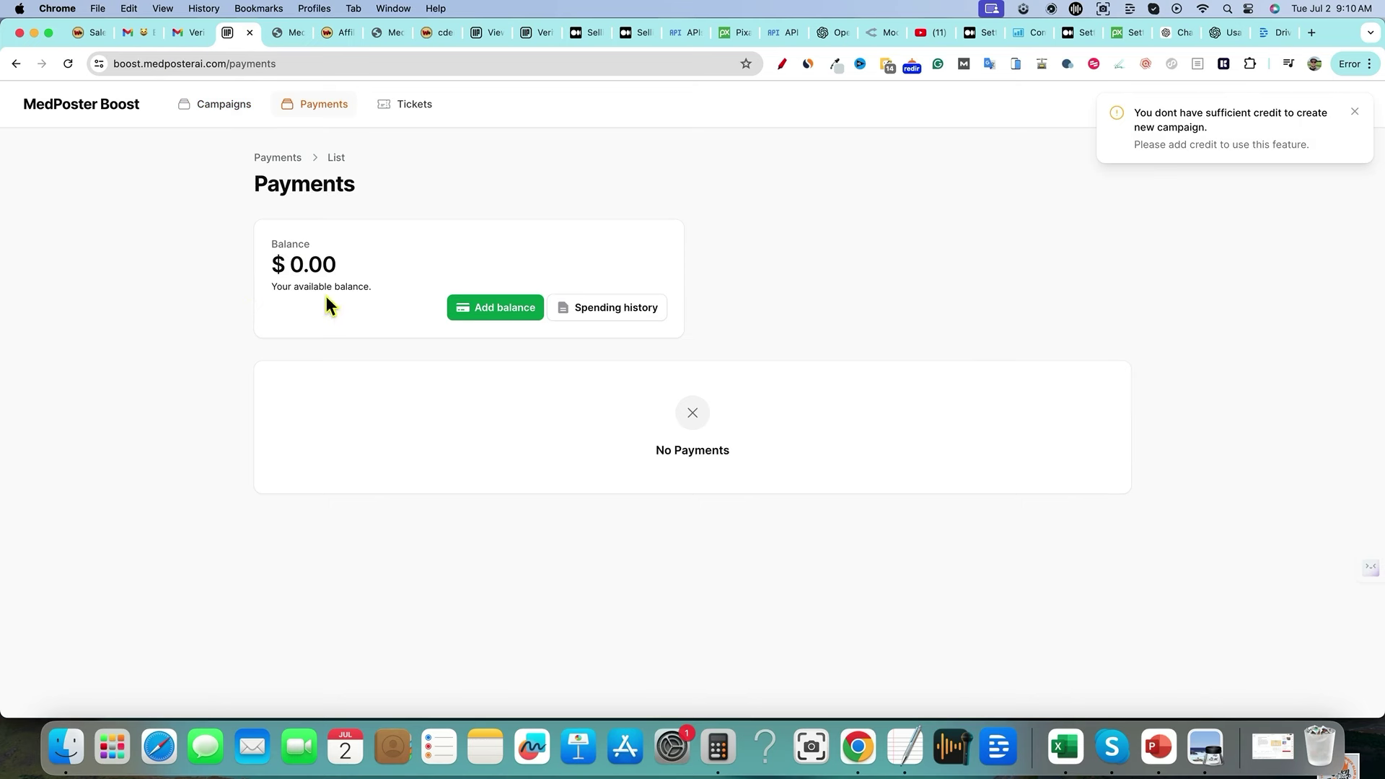
{"action": "left_click", "coordinate": [1353, 114]}
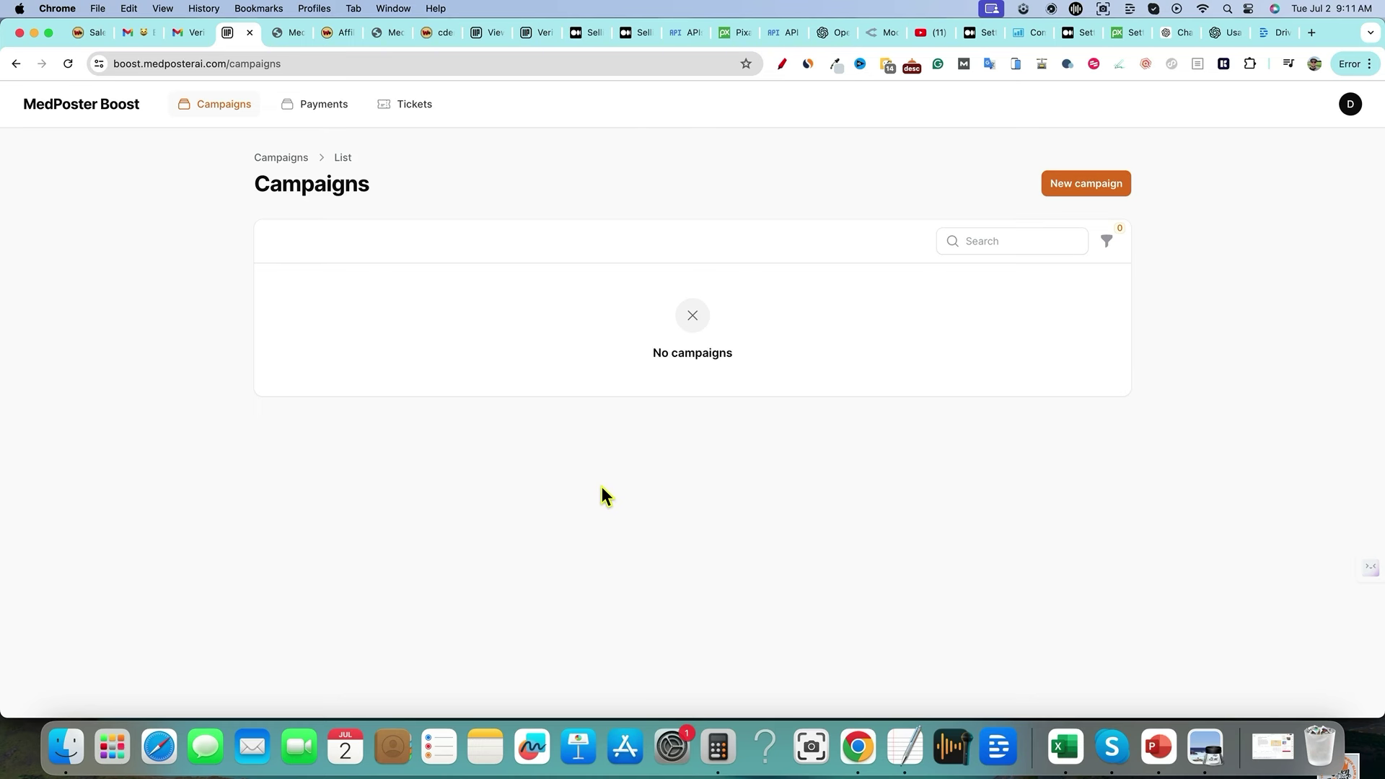
- Return to the medposterai.com tab and bring the Choose Your Plan pricing cards into view
{"action": "left_click", "coordinate": [381, 36]}
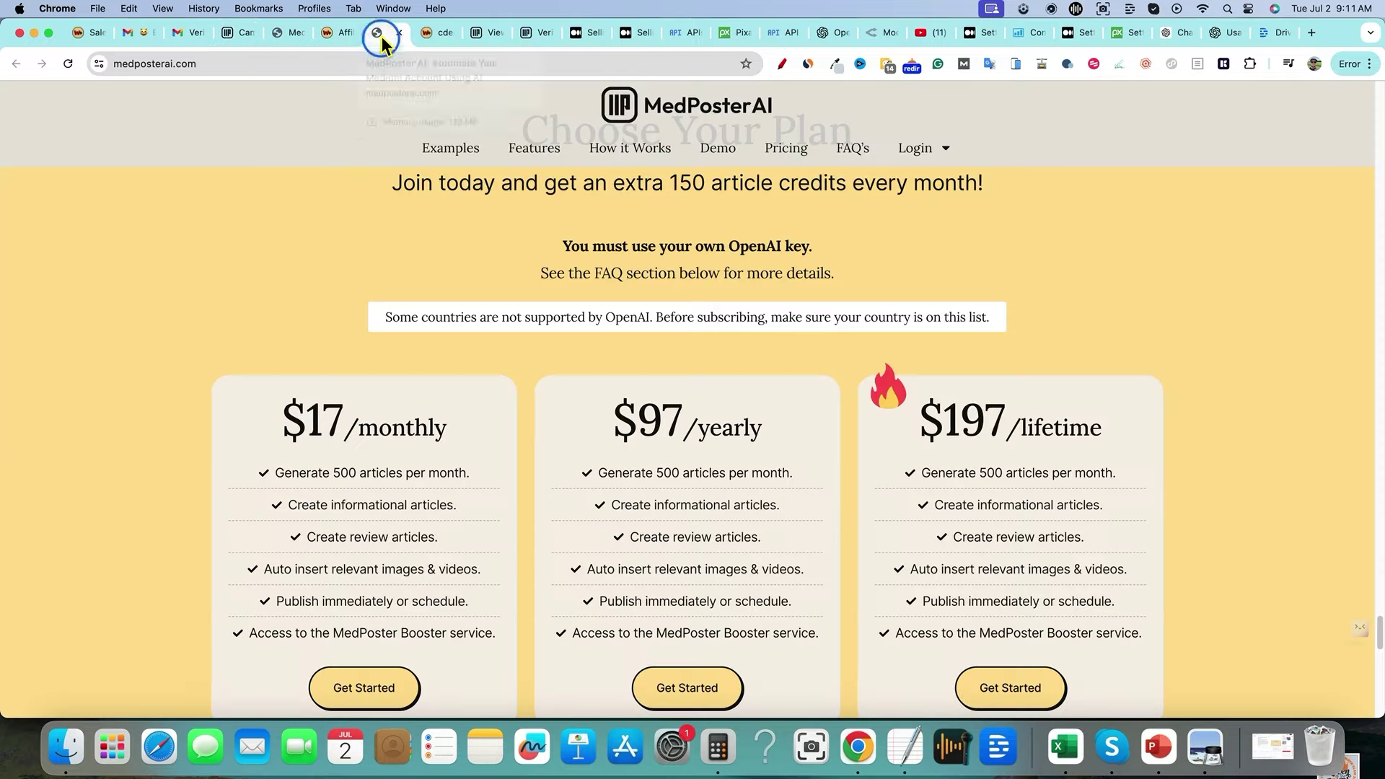
{"action": "scroll", "coordinate": [487, 365], "scroll_direction": "up", "scroll_amount": 4}
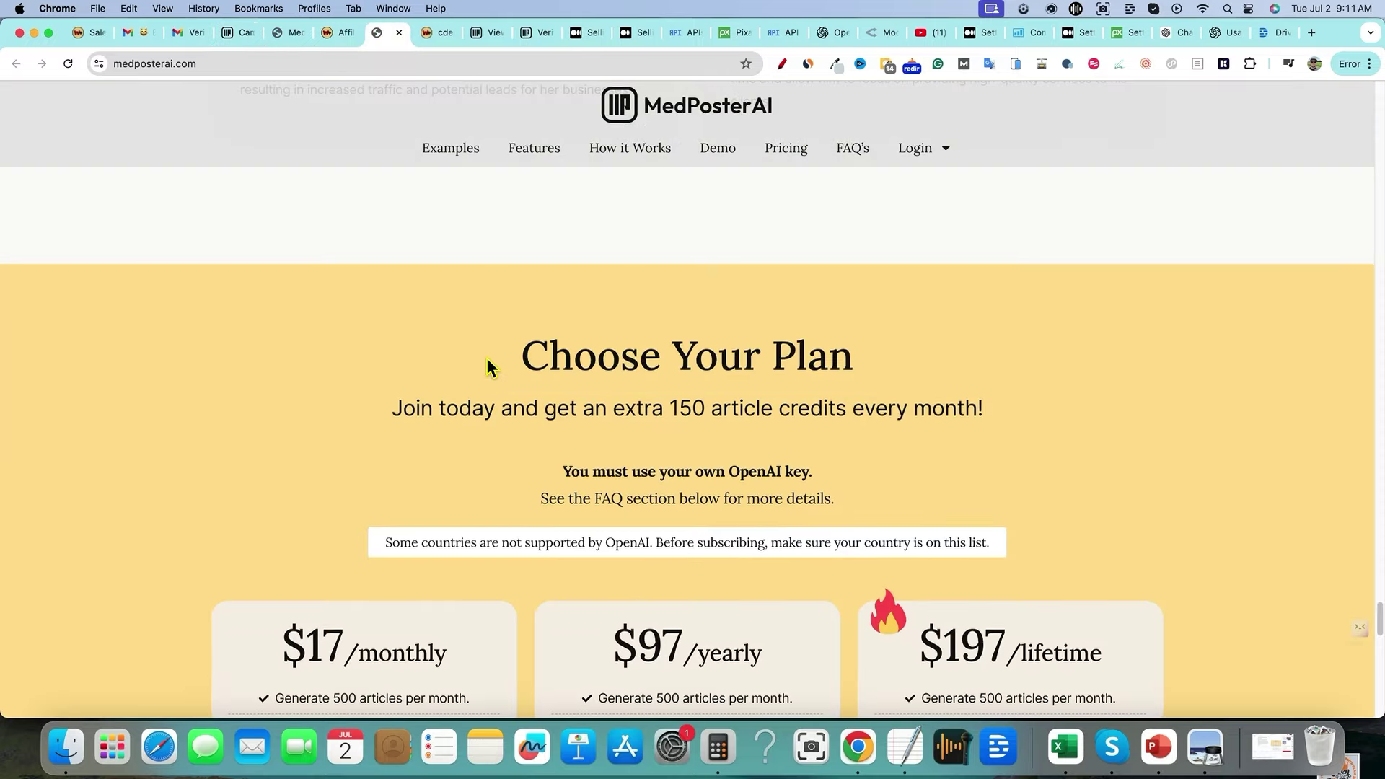
{"action": "scroll", "coordinate": [487, 365], "scroll_direction": "down", "scroll_amount": 2}
{"action": "scroll", "coordinate": [487, 359], "scroll_direction": "down", "scroll_amount": 3}
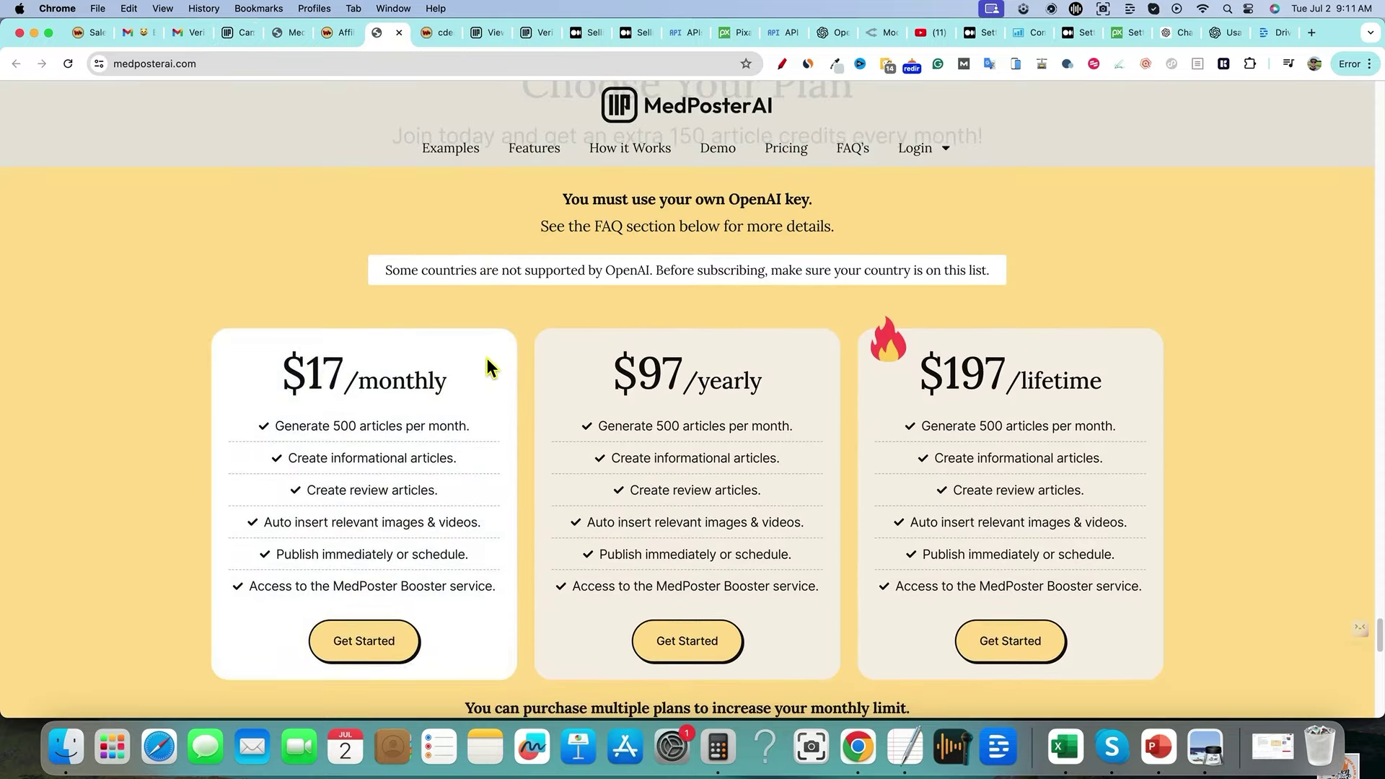
{"action": "scroll", "coordinate": [505, 304], "scroll_direction": "up", "scroll_amount": 1}
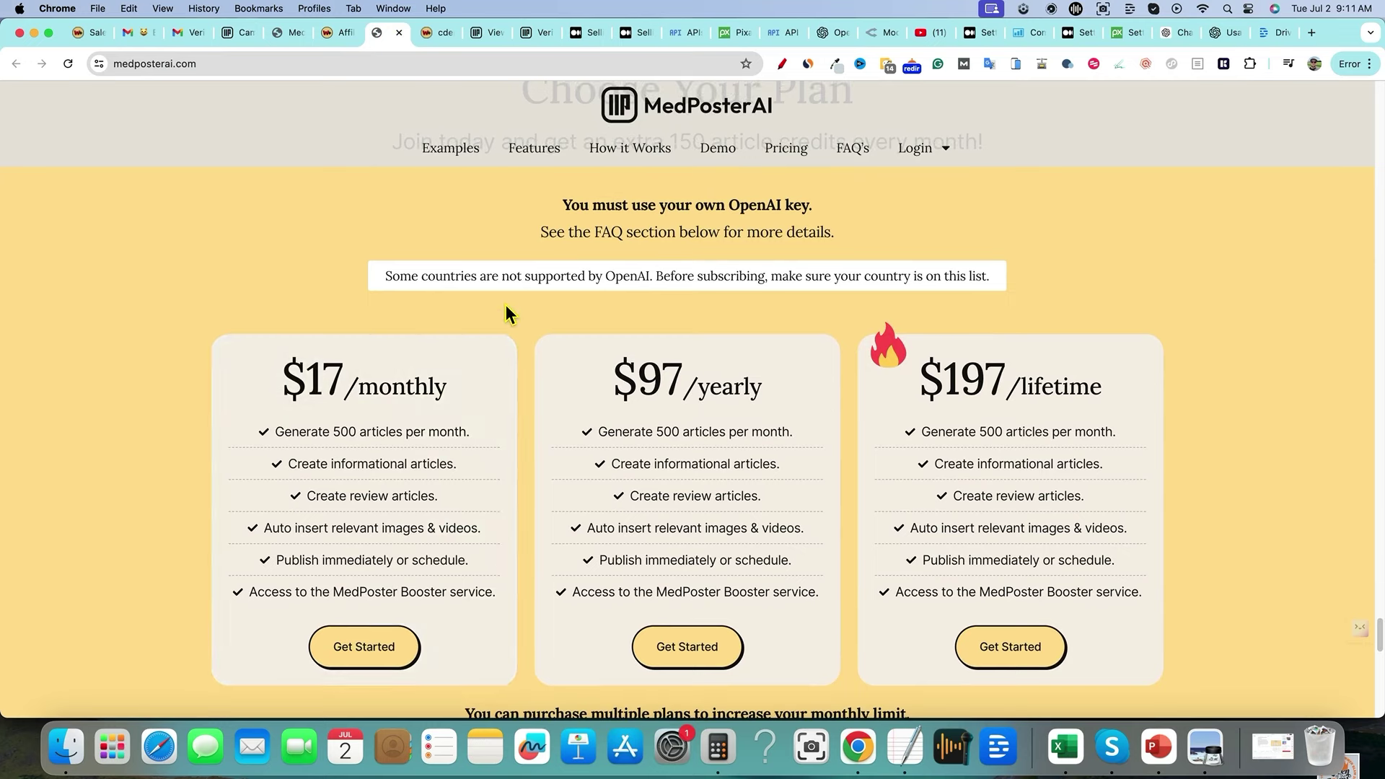